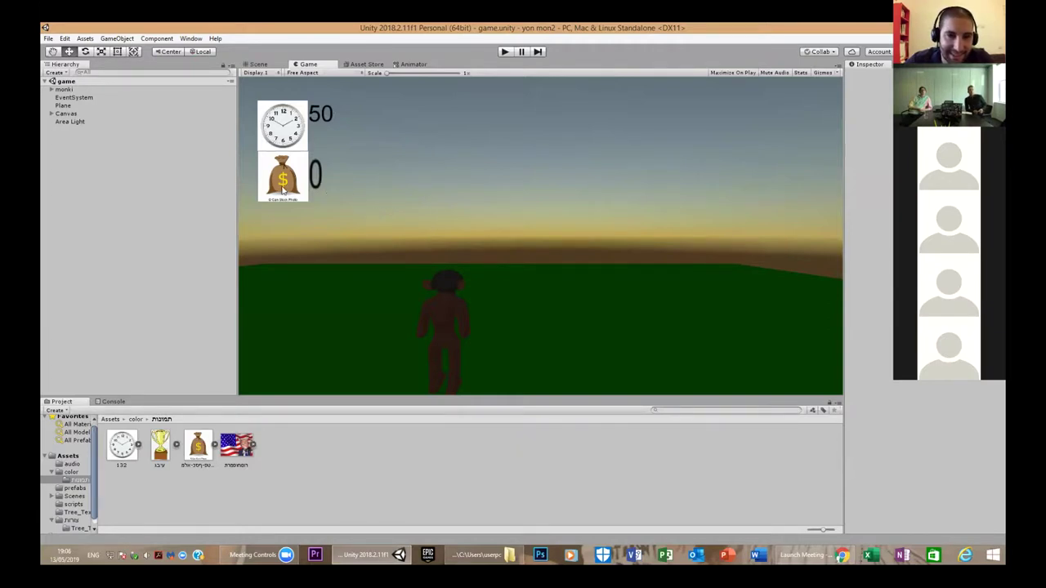
Step: Play-test the game scene, steering the monkey around the green field to collect coins until the timer runs out
click(505, 52)
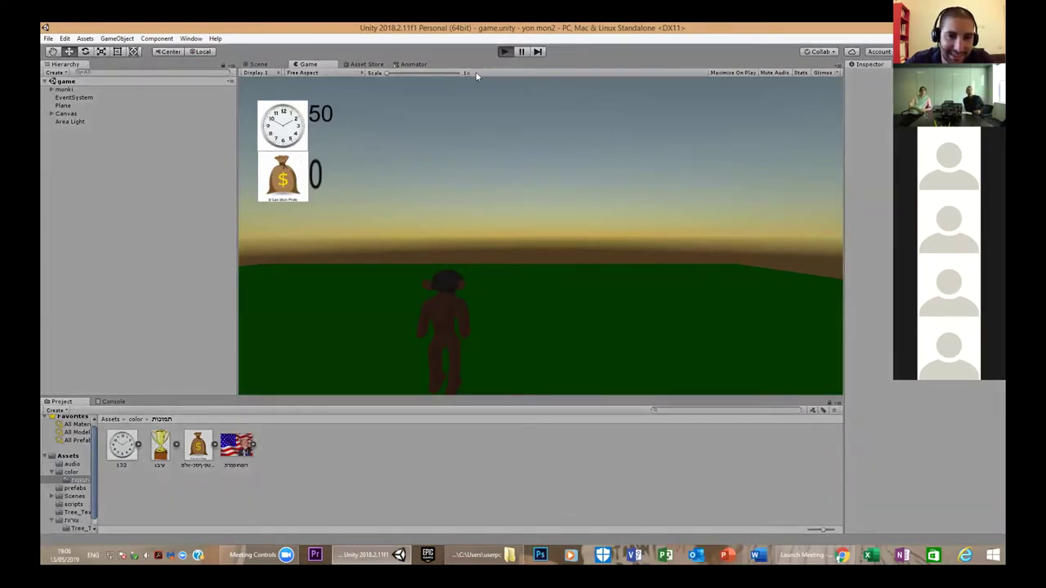
key(w)
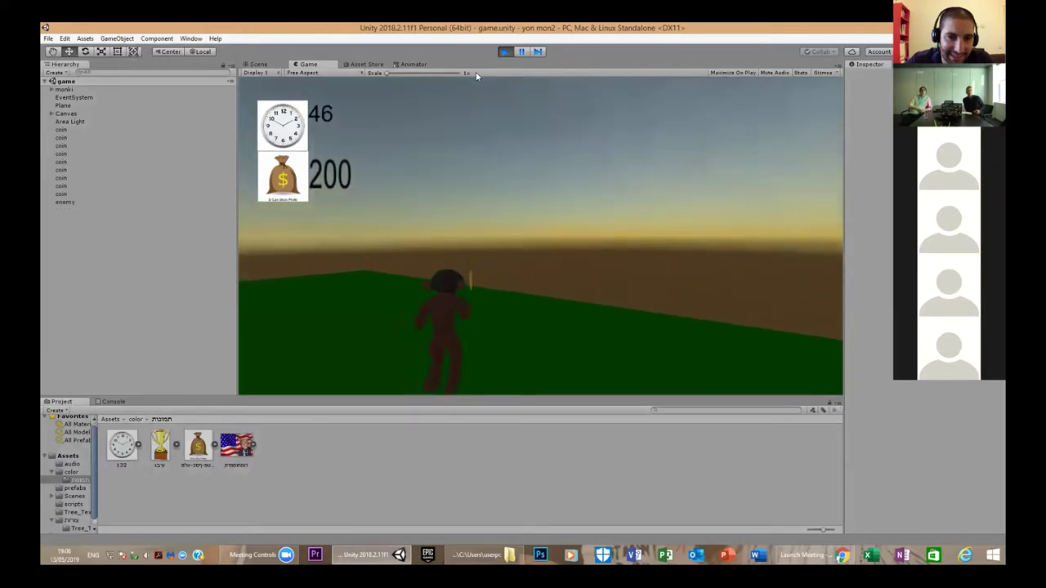
key(a)
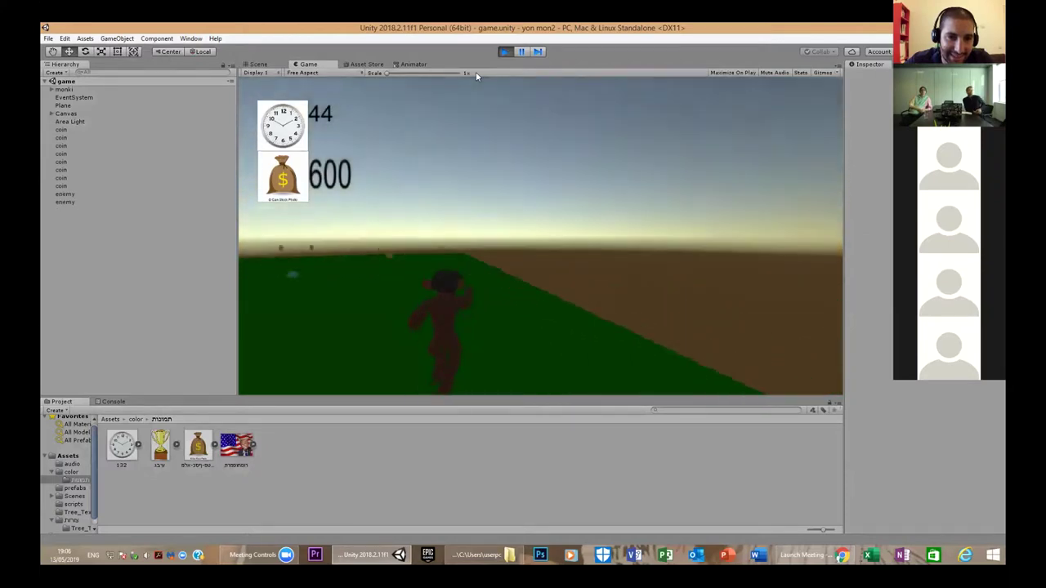
key(a)
key(a)
key(Up)
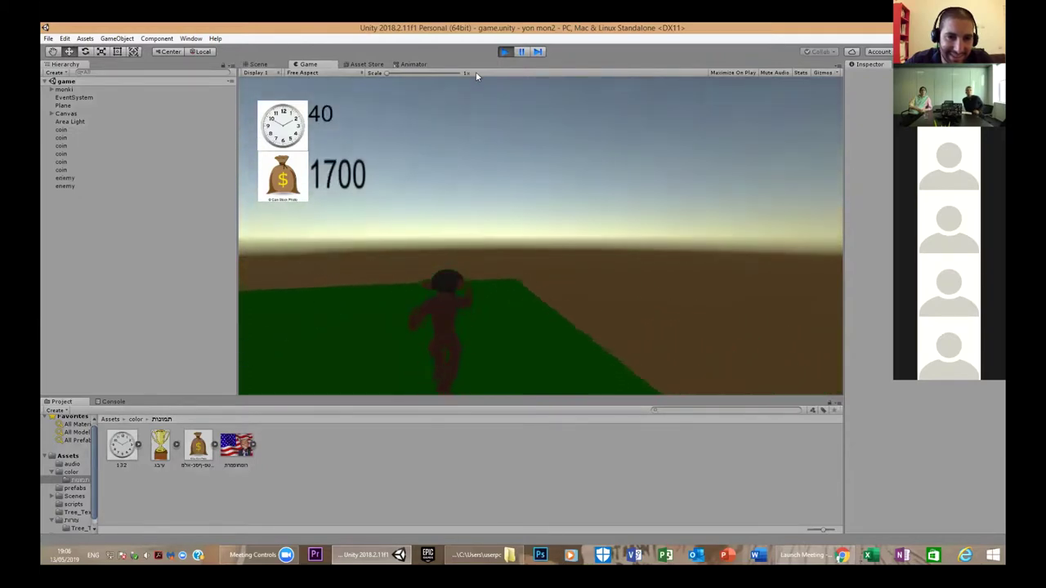
key(a)
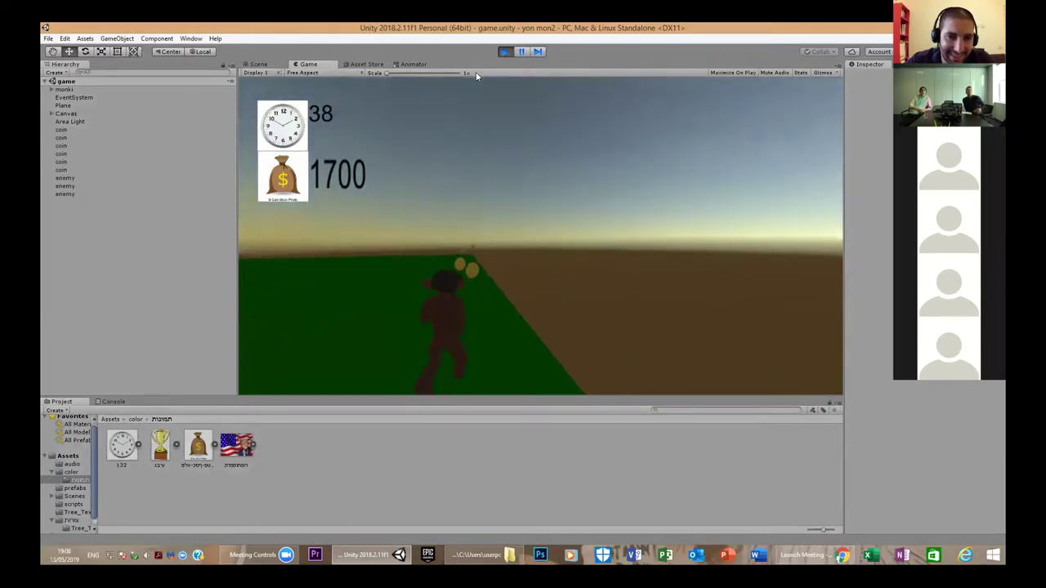
key(a)
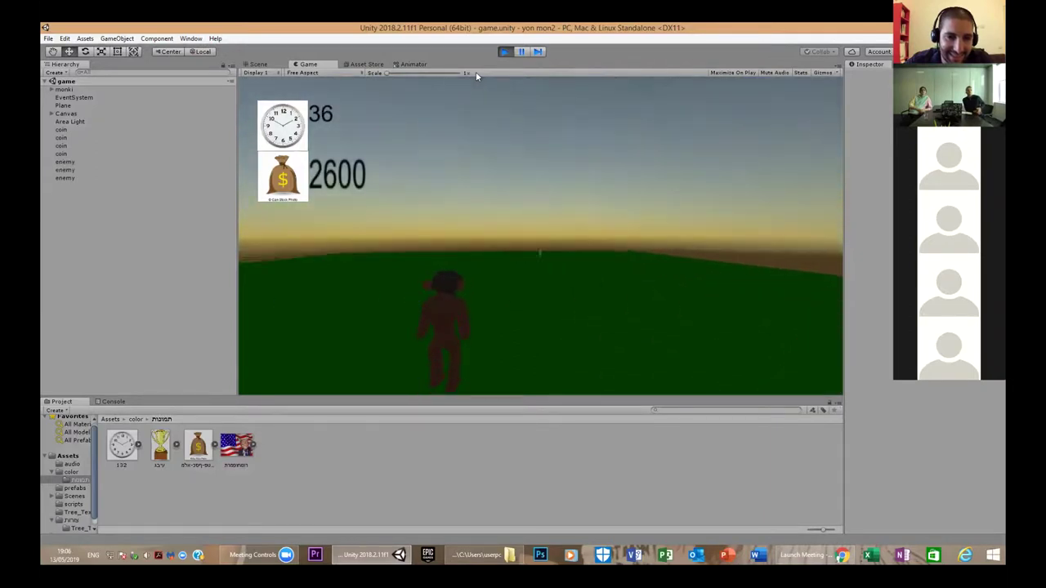
key(a)
key(d)
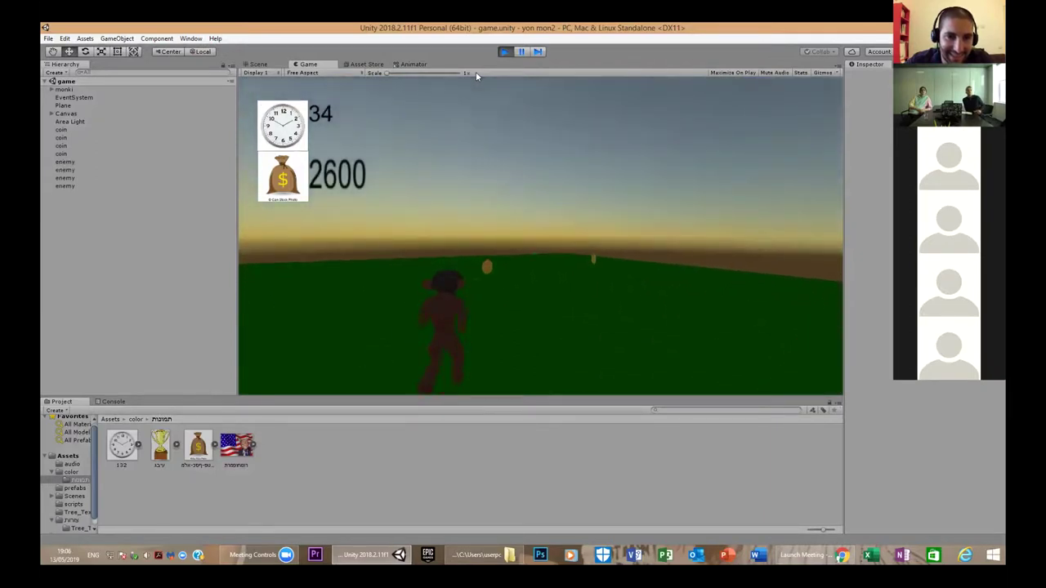
key(Up)
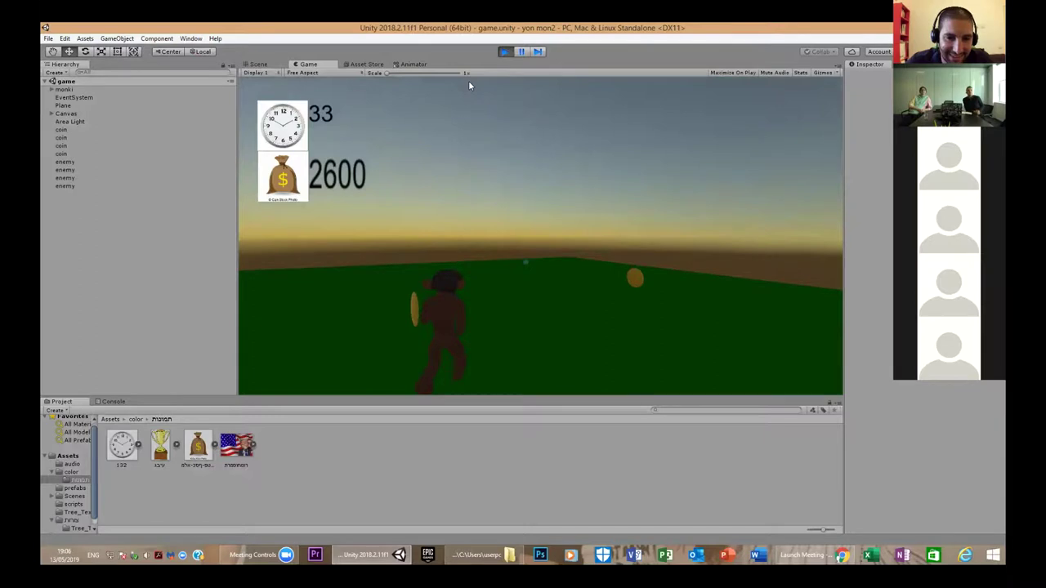
key(d)
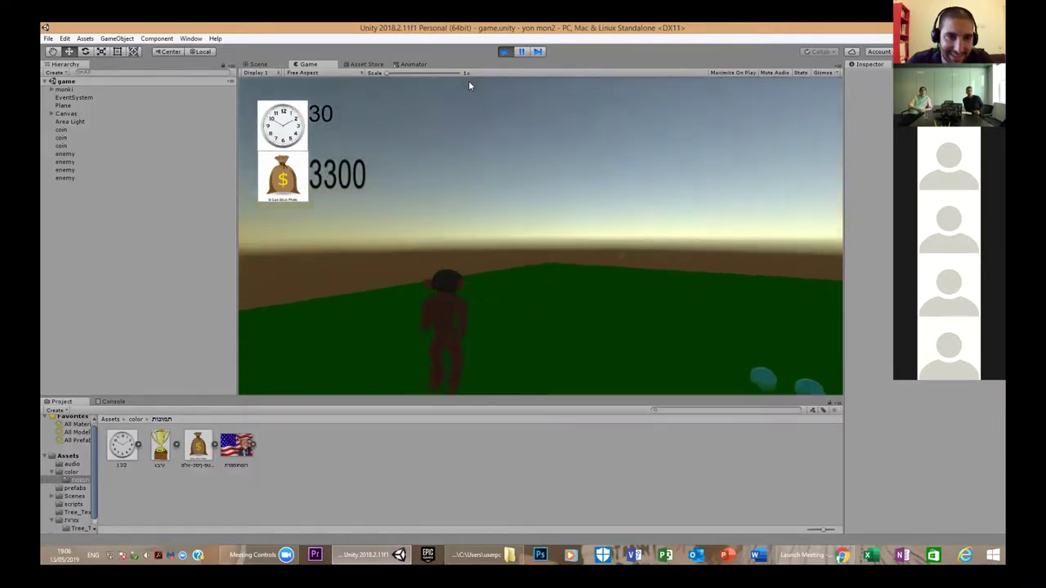
key(a)
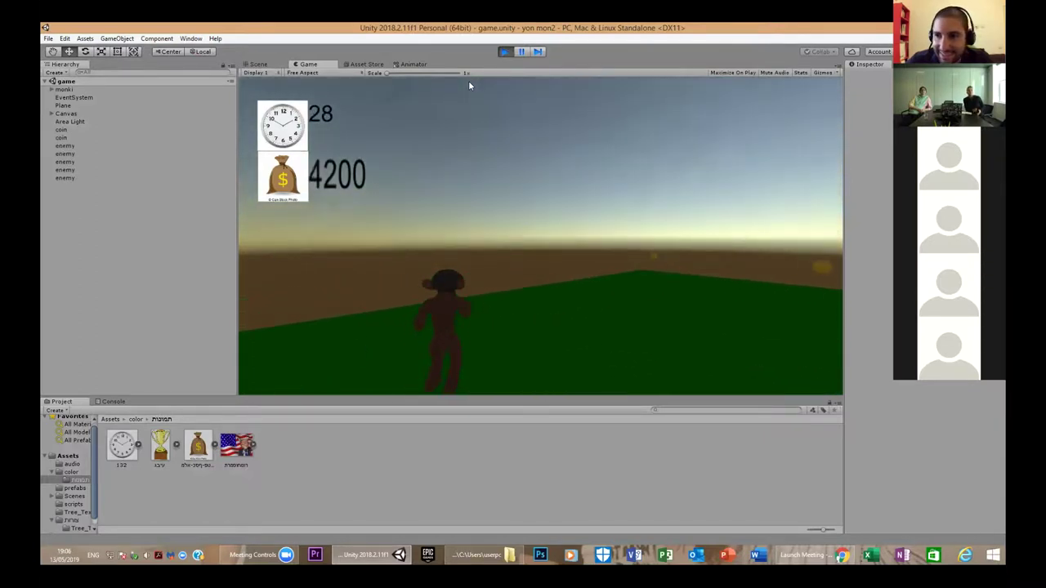
key(d)
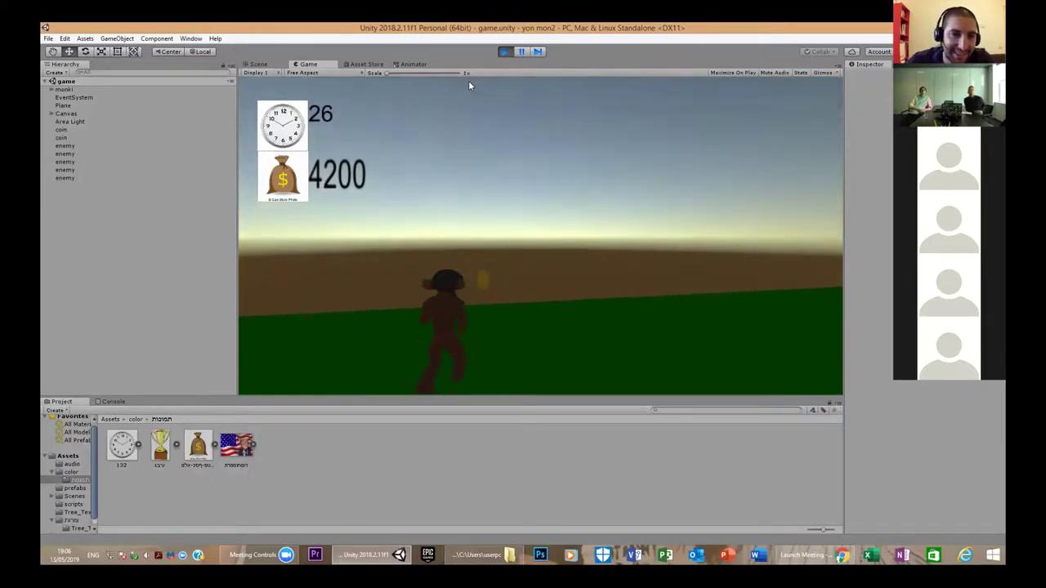
key(d)
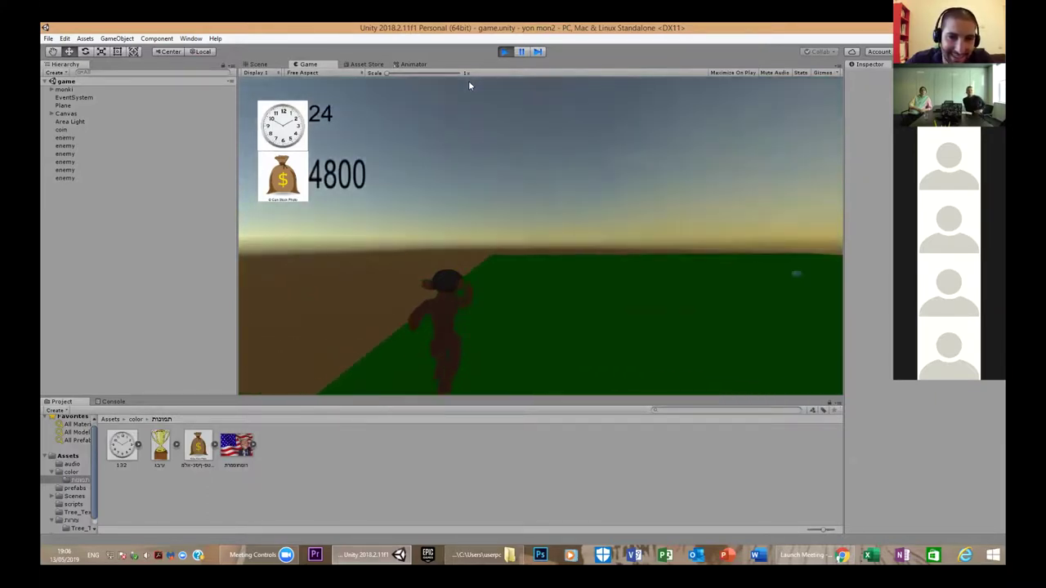
key(Up)
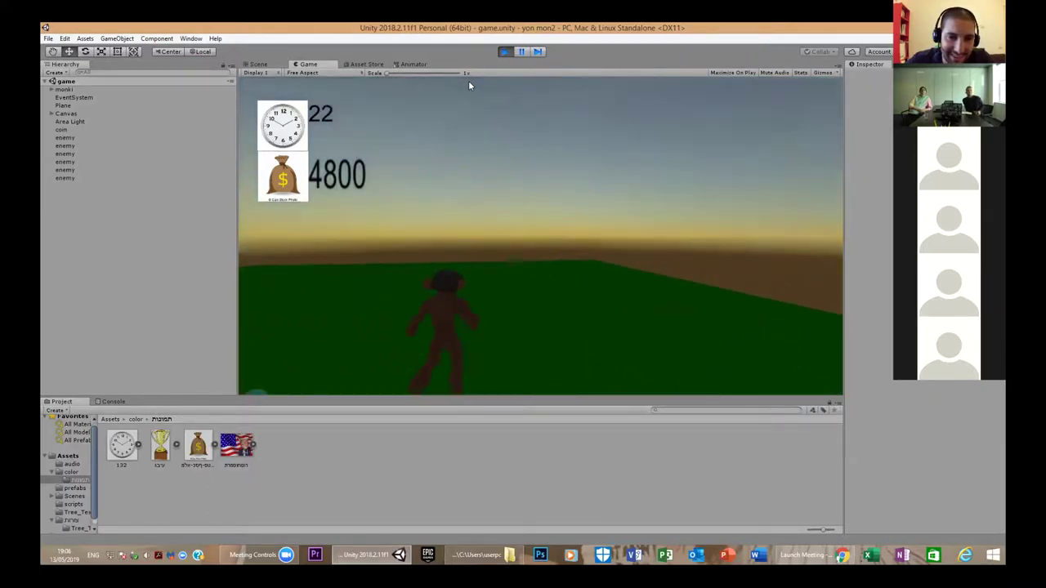
key(a)
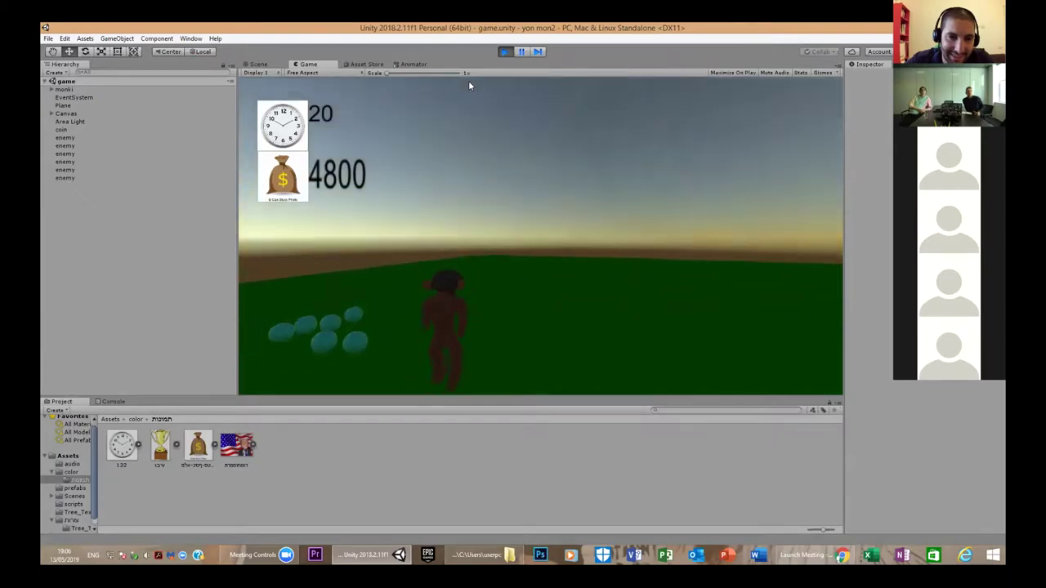
key(Up)
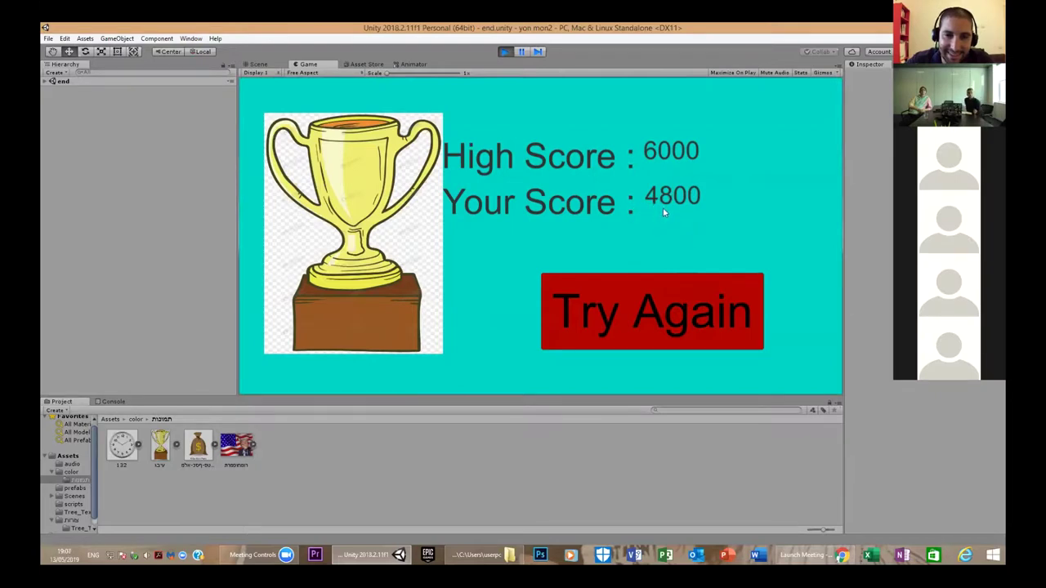
Step: Replay the game with Try Again, steer the monkey toward more coins, and end the play test
click(668, 294)
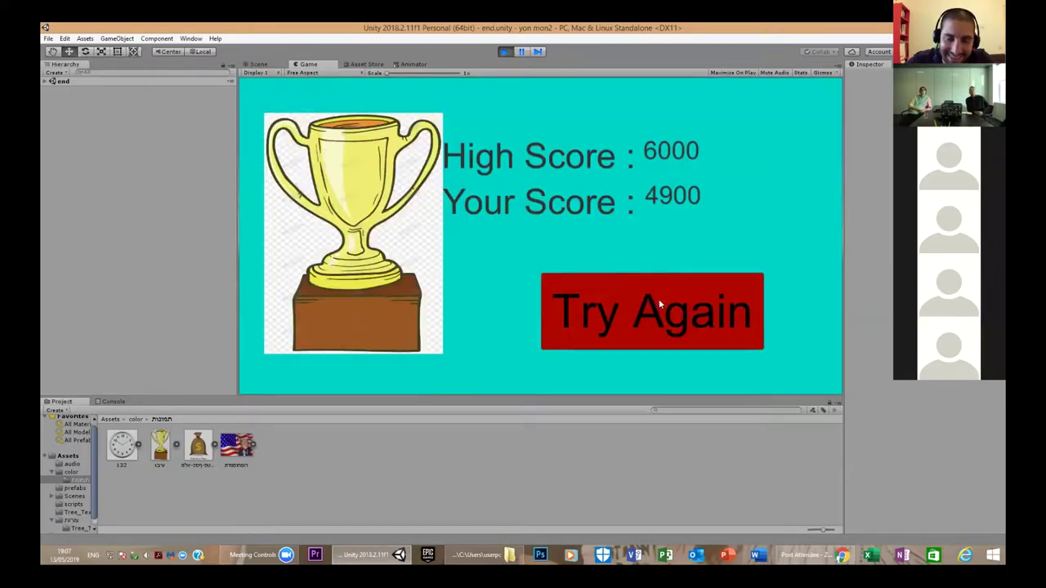
click(686, 313)
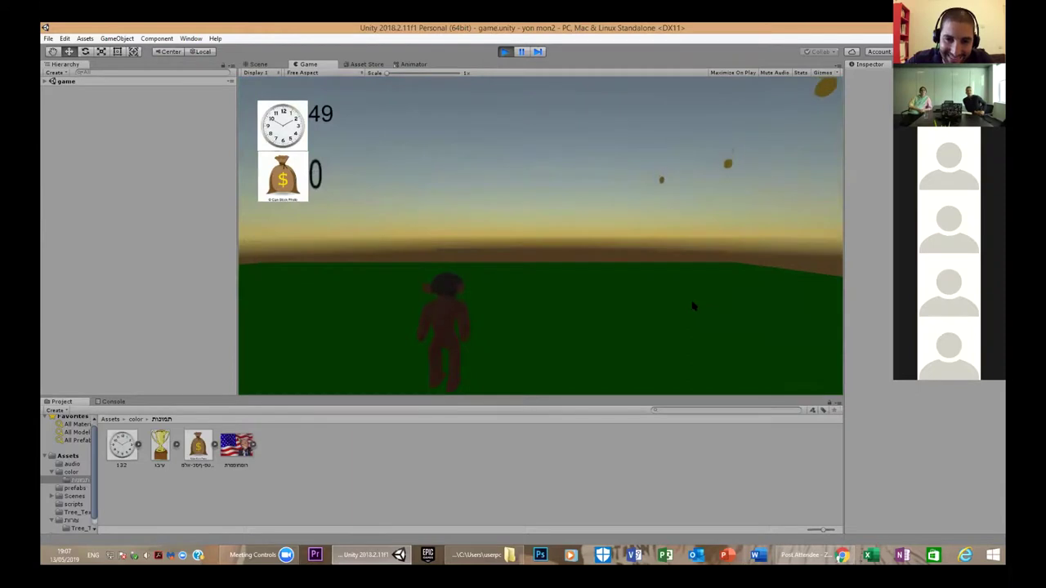
key(Up)
key(Right)
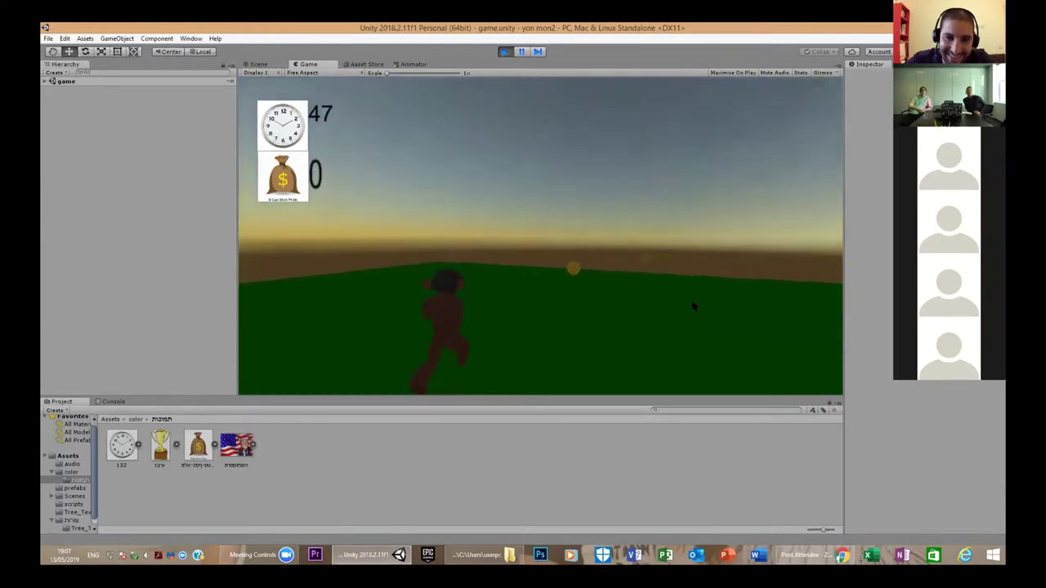
key(Up)
key(Right)
key(Right)
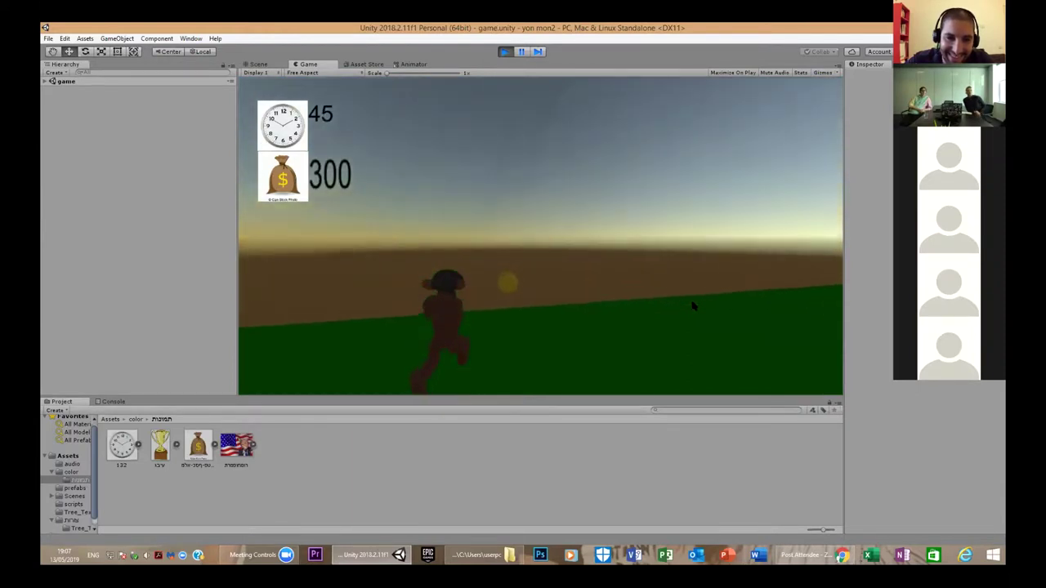
key(Up)
key(Right)
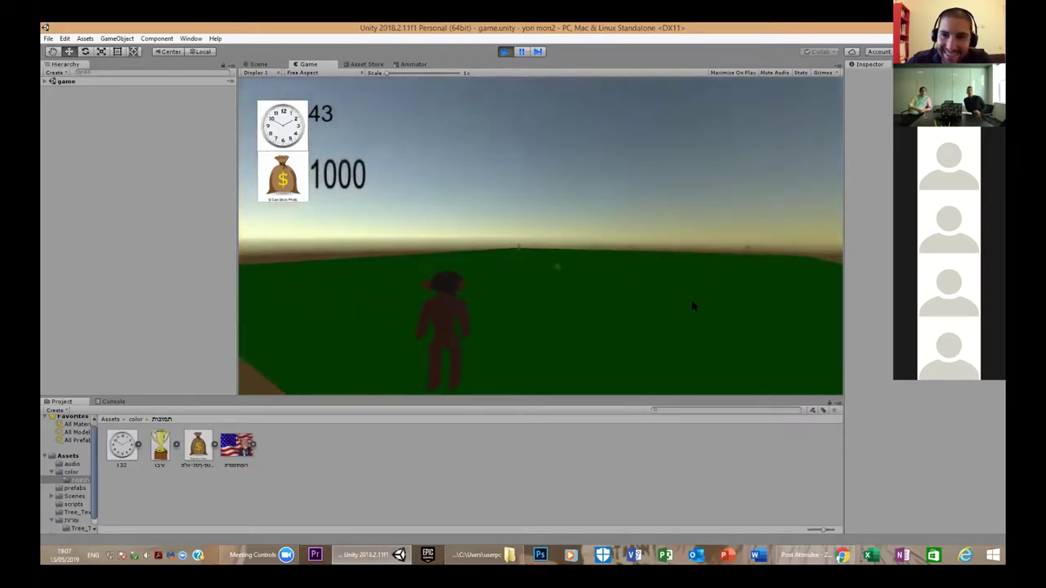
key(Up)
key(Left)
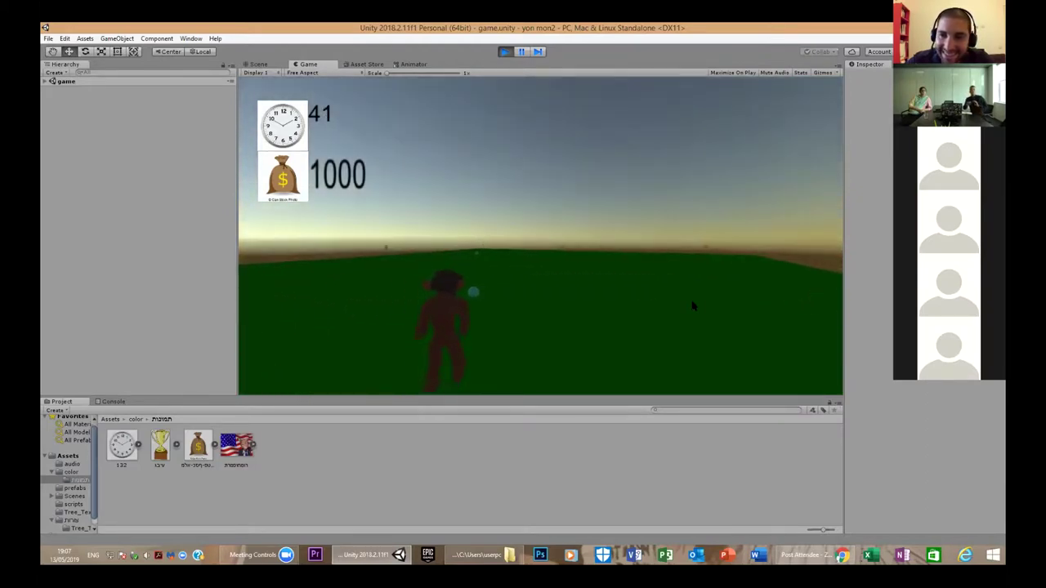
key(Right)
key(Up)
key(Right)
key(Right)
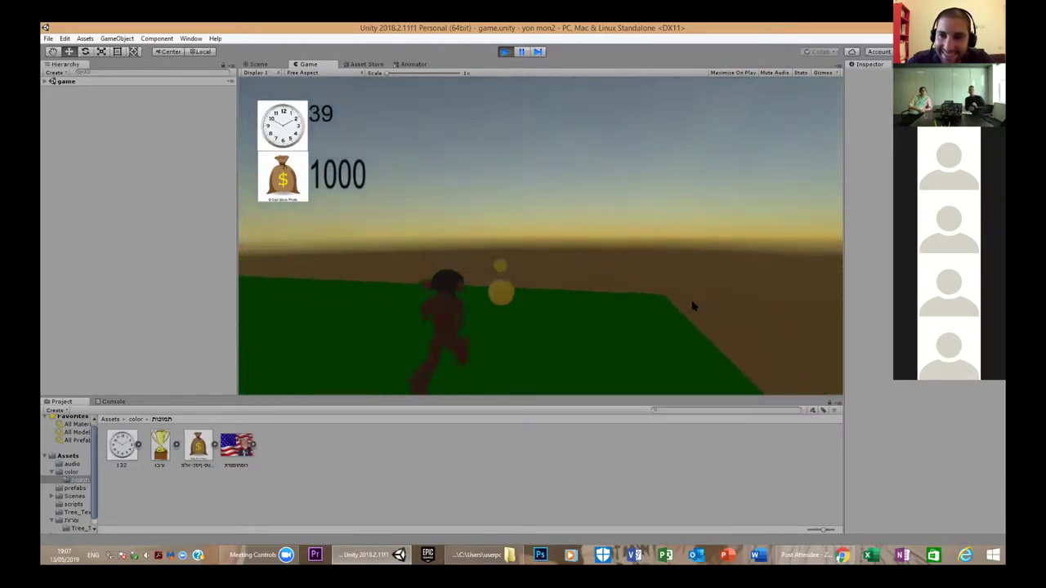
key(Up)
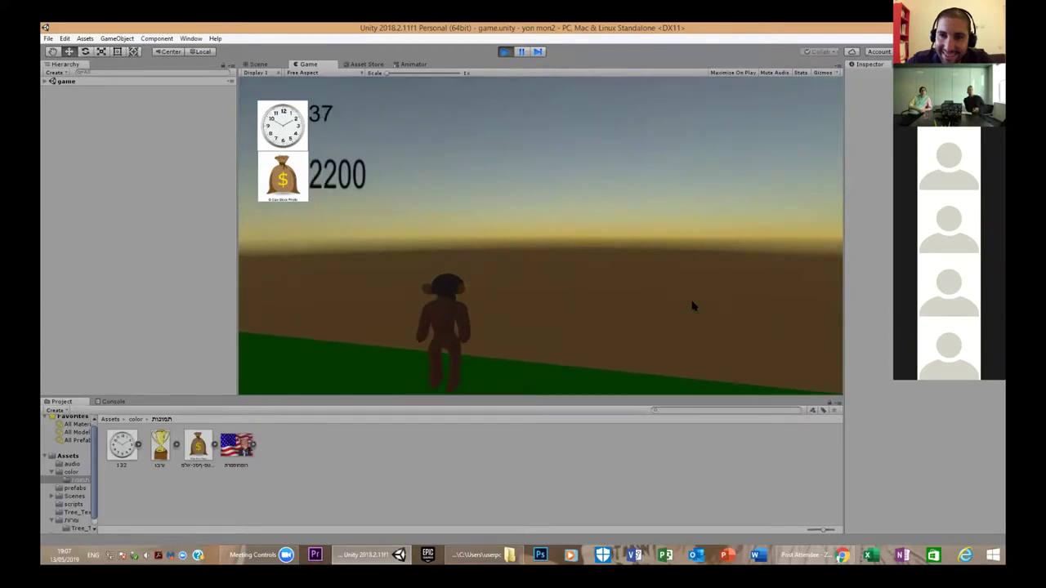
key(Down)
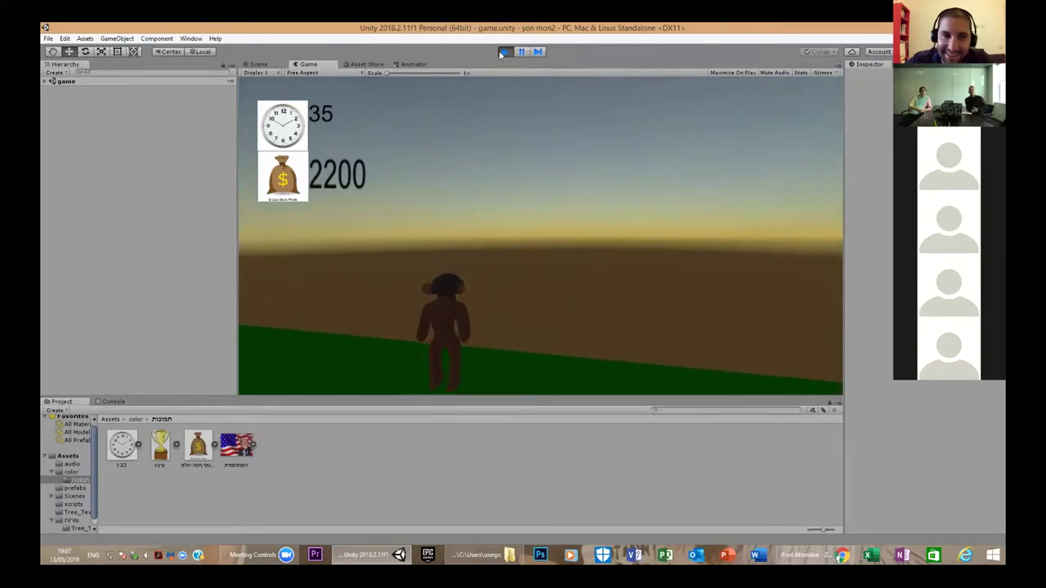
click(504, 52)
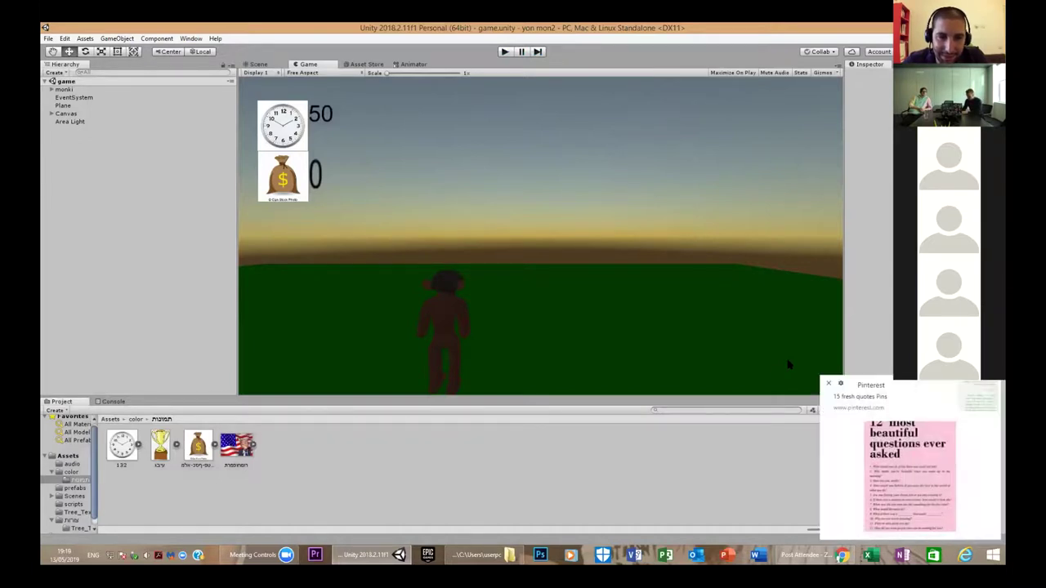
Step: Dismiss the Pinterest notification and examine the monkey game's level in the Scene view
click(828, 384)
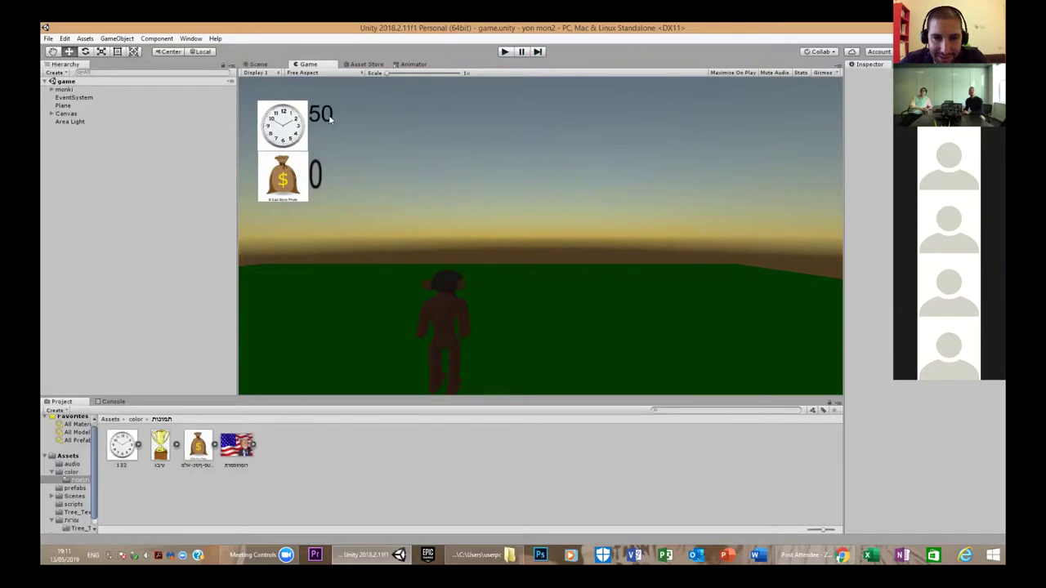
click(266, 66)
mouse_move(564, 205)
middle_down()
mouse_move(563, 231)
mouse_move(549, 241)
mouse_move(567, 189)
middle_up()
scroll(564, 209, up, 1)
right_drag(567, 188, 558, 218)
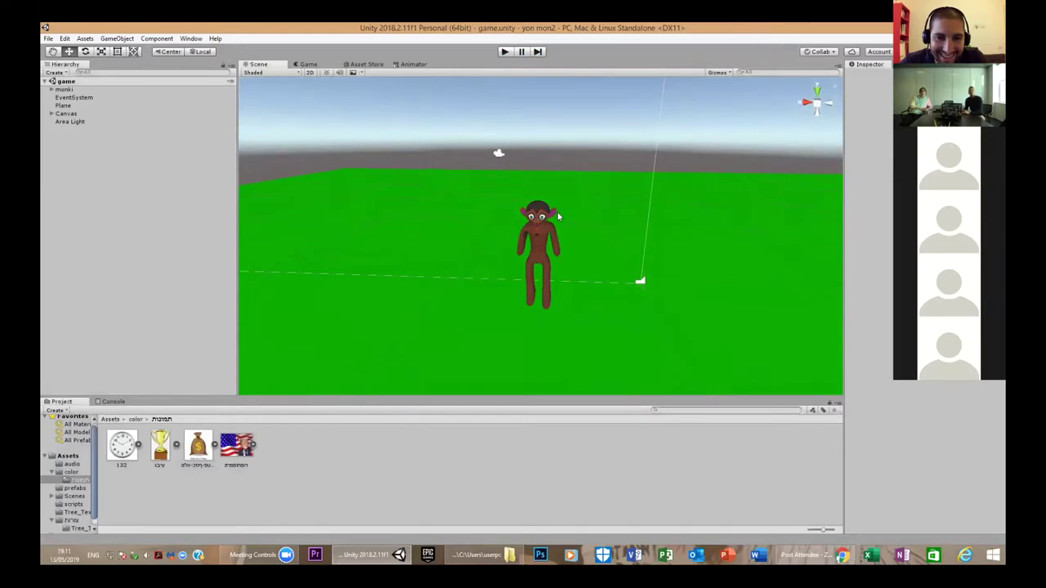
mouse_move(558, 214)
middle_down()
mouse_move(564, 195)
mouse_move(562, 212)
middle_up()
scroll(563, 195, up, 2)
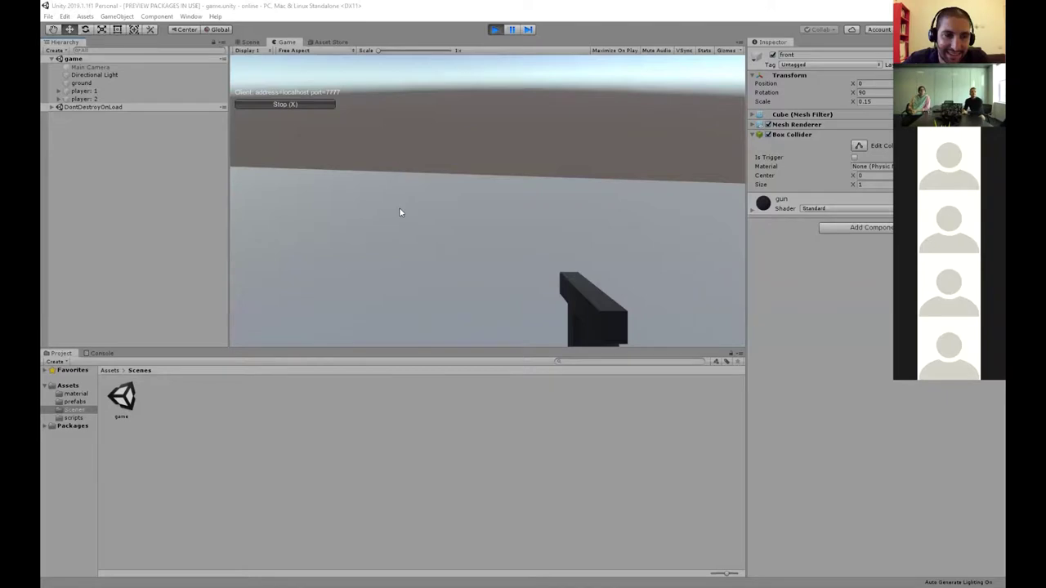
Step: Stop the running multiplayer game in the online project and open the player prefab from the prefabs folder for editing
click(494, 29)
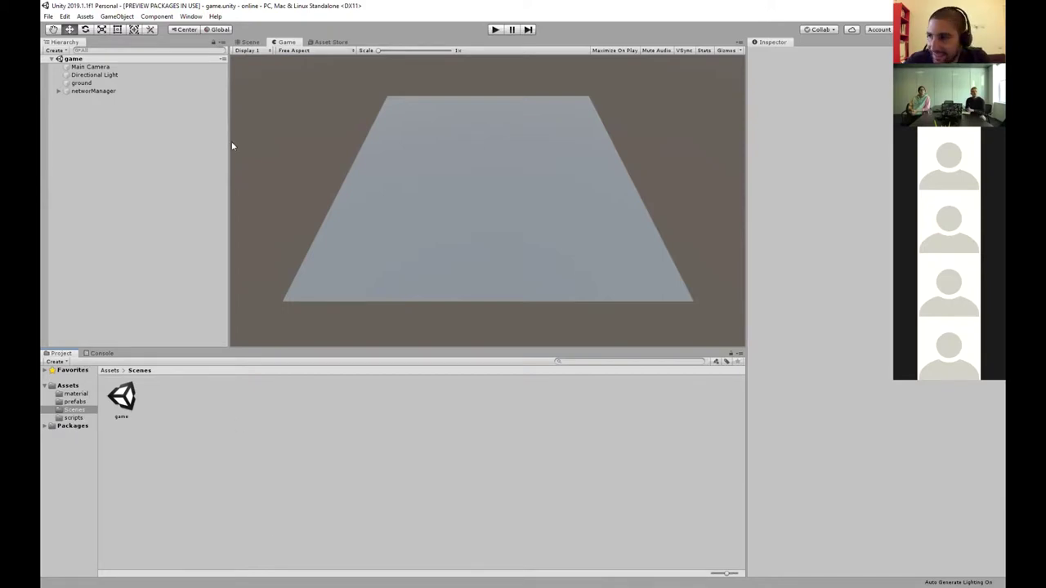
click(75, 393)
click(74, 402)
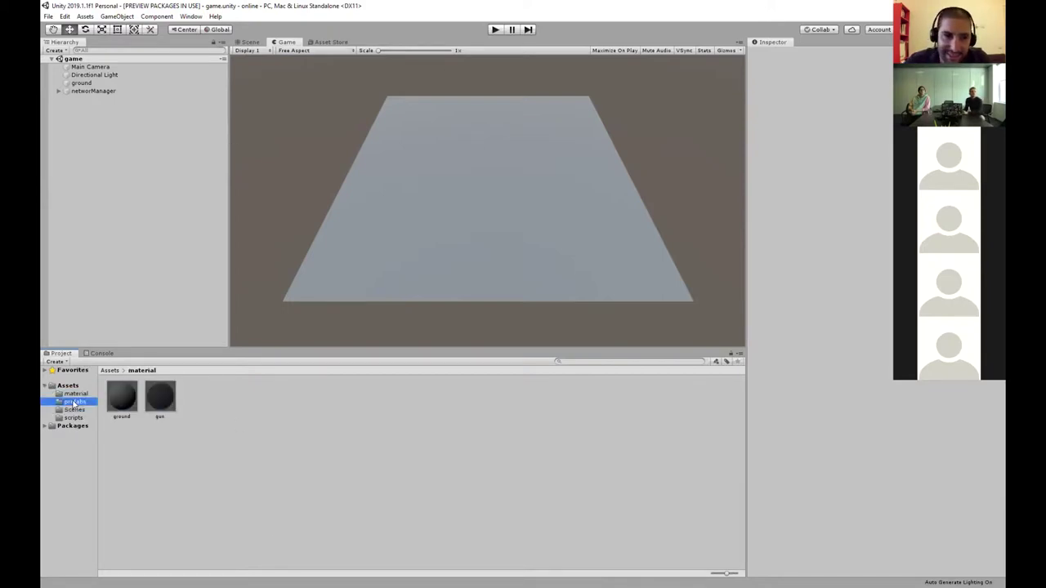
click(121, 400)
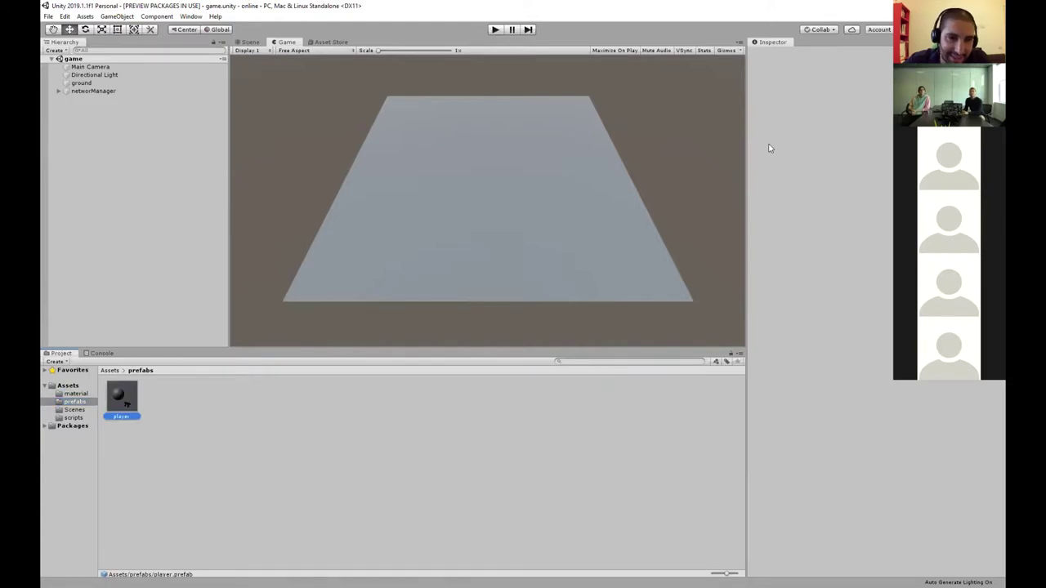
click(844, 83)
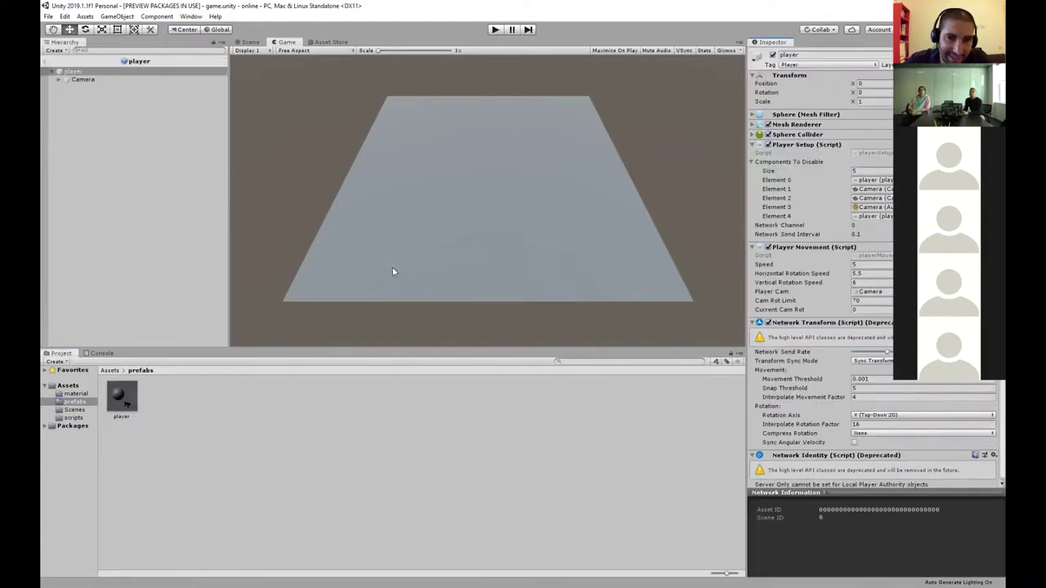
Step: Examine the player prefab's sphere and gun in the Scene view, along with its setup, movement and network components
click(253, 44)
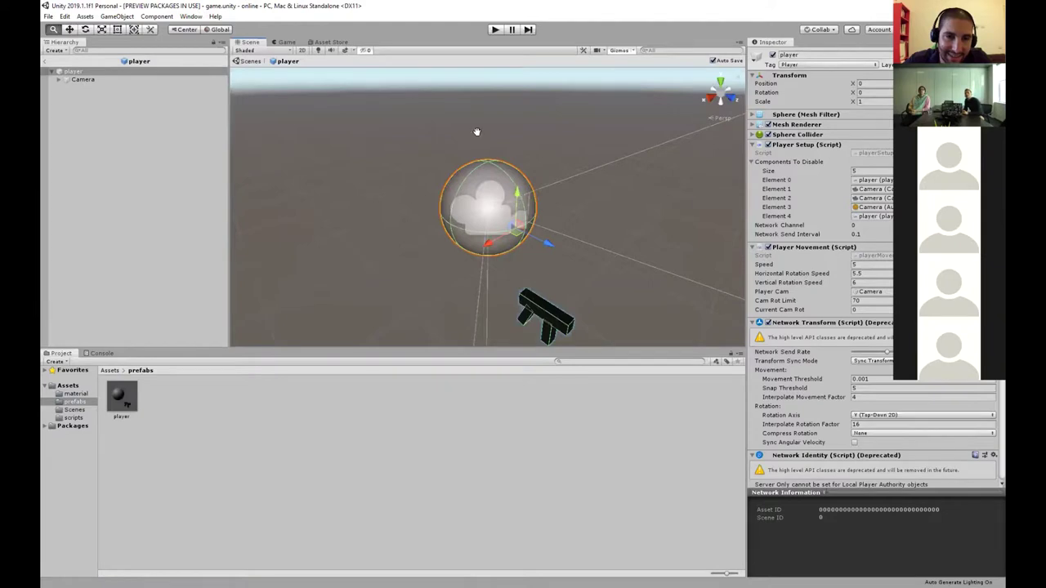
middle_drag(518, 195, 462, 100)
right_drag(543, 186, 585, 150)
middle_drag(361, 201, 413, 228)
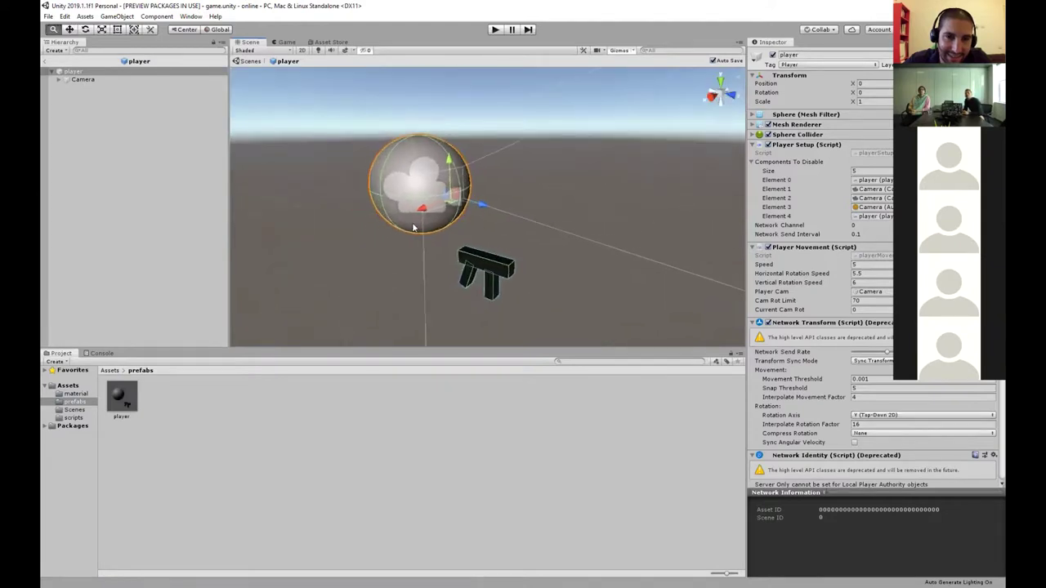
middle_drag(583, 245, 589, 237)
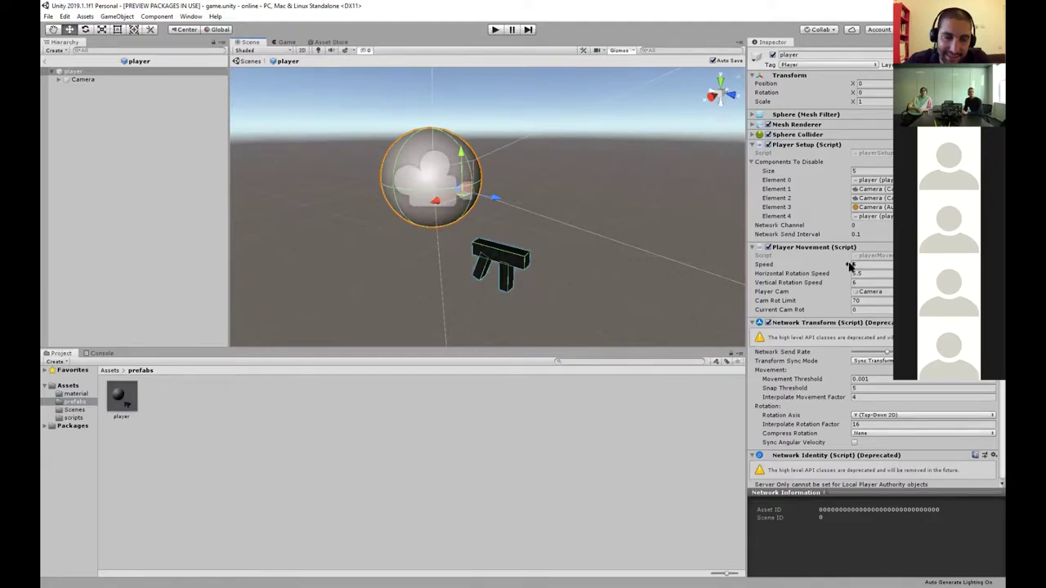
scroll(794, 342, down, 5)
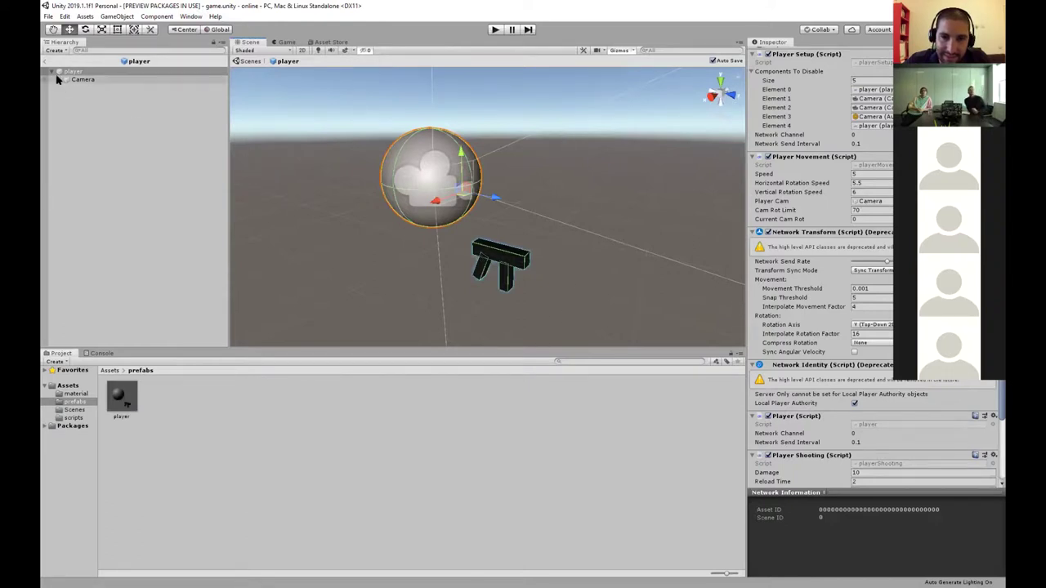
Step: Compare the components of the prefab's player and Camera objects, including the network identity, network transform and player shooting scripts
click(78, 81)
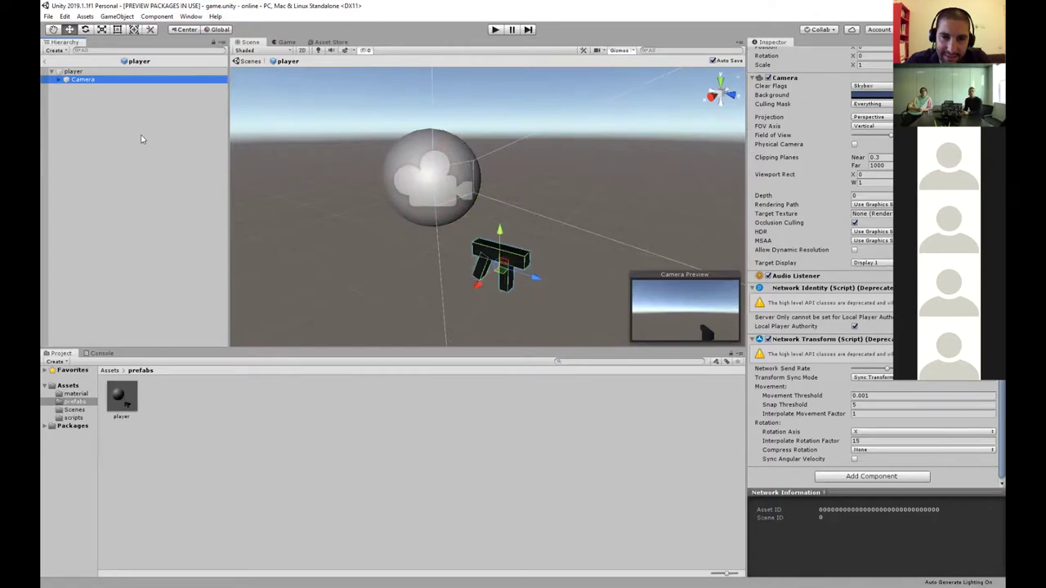
click(85, 72)
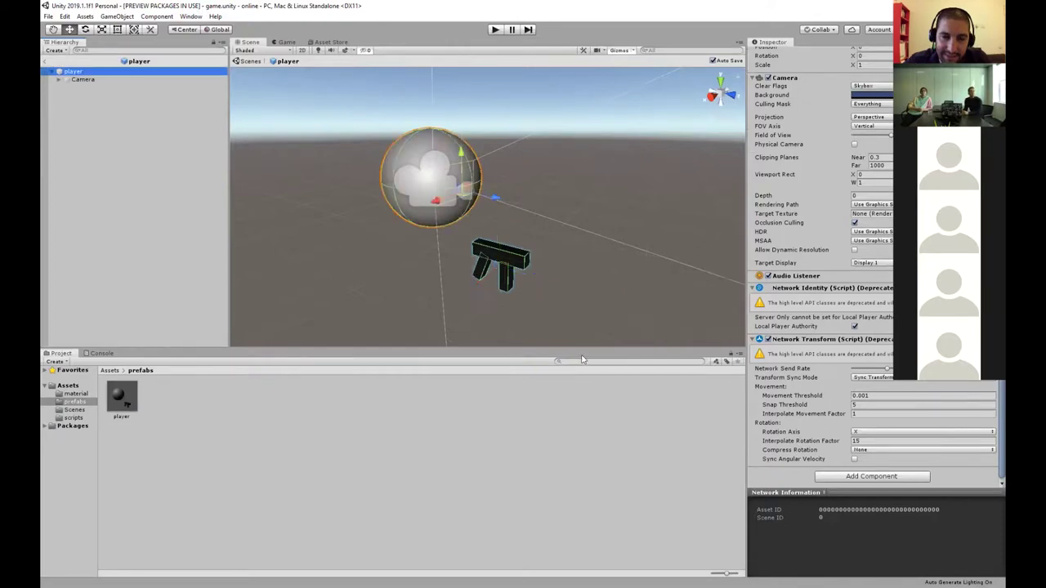
scroll(812, 387, down, 3)
scroll(812, 387, down, 2)
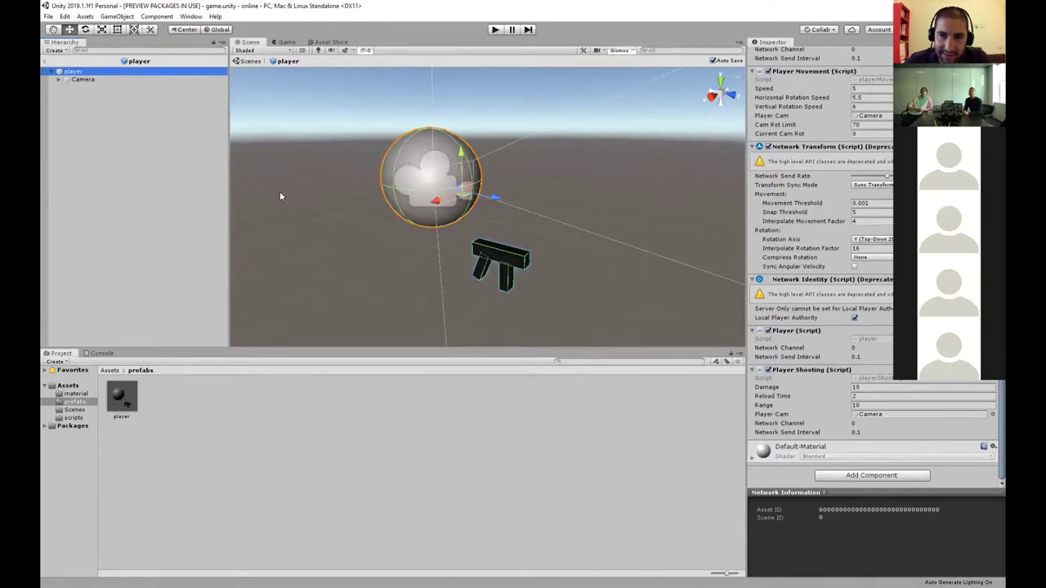
click(71, 81)
click(72, 72)
scroll(828, 460, down, 5)
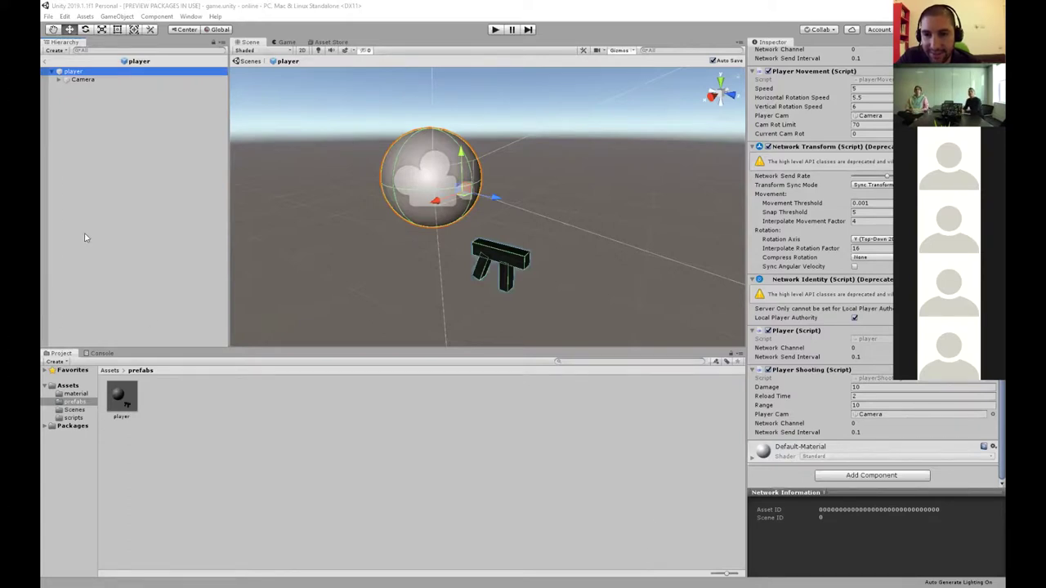
click(71, 81)
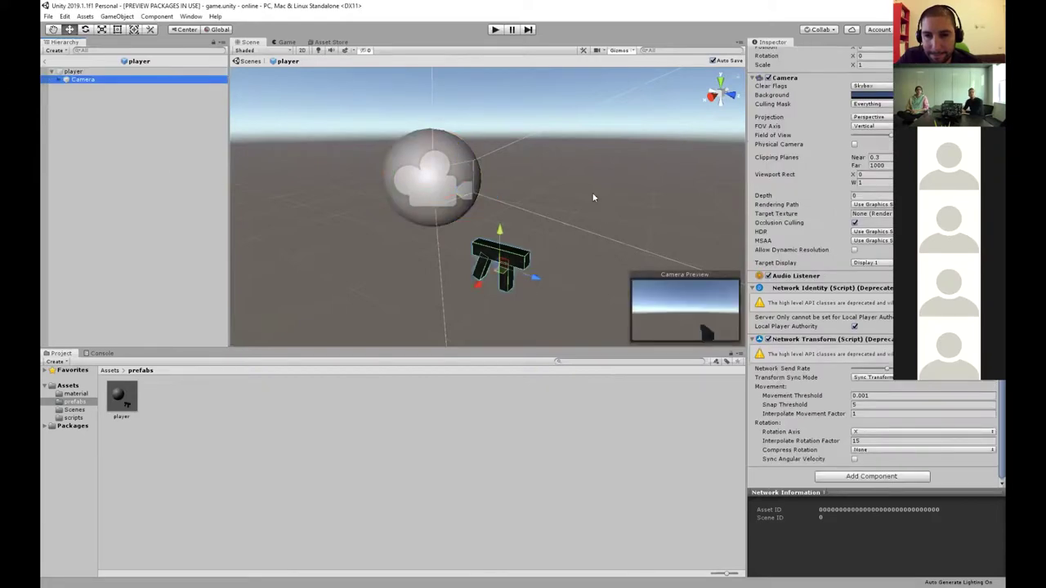
Step: Examine the gun nested under the prefab's Camera, including its transform and its barrel, back and front parts
click(58, 80)
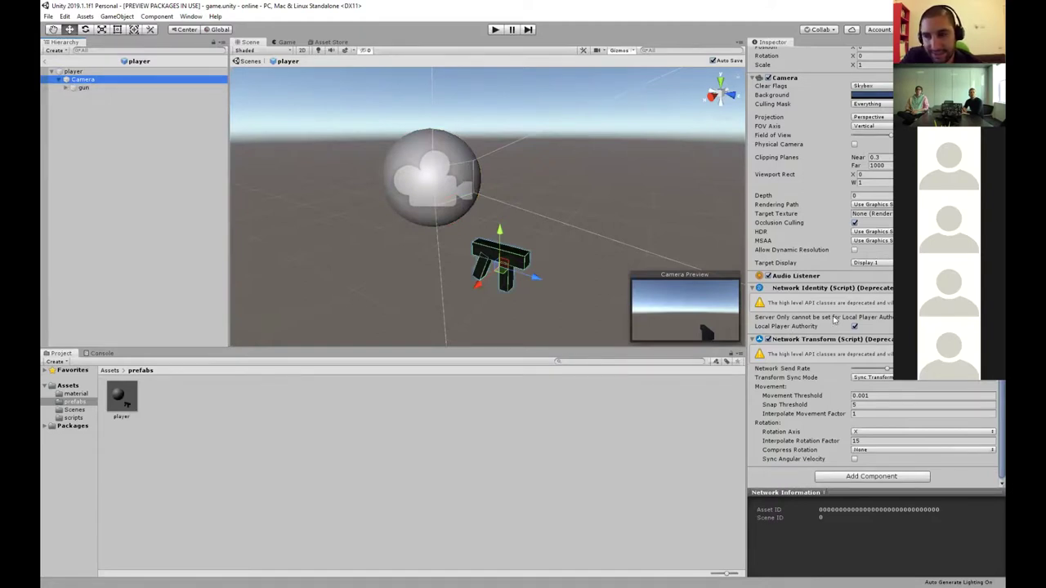
click(105, 89)
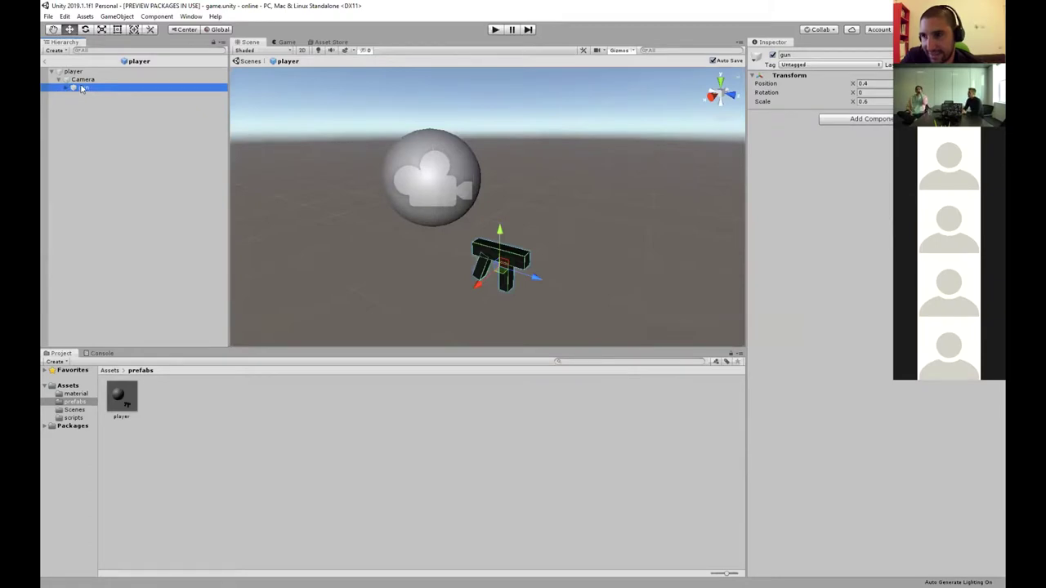
click(66, 88)
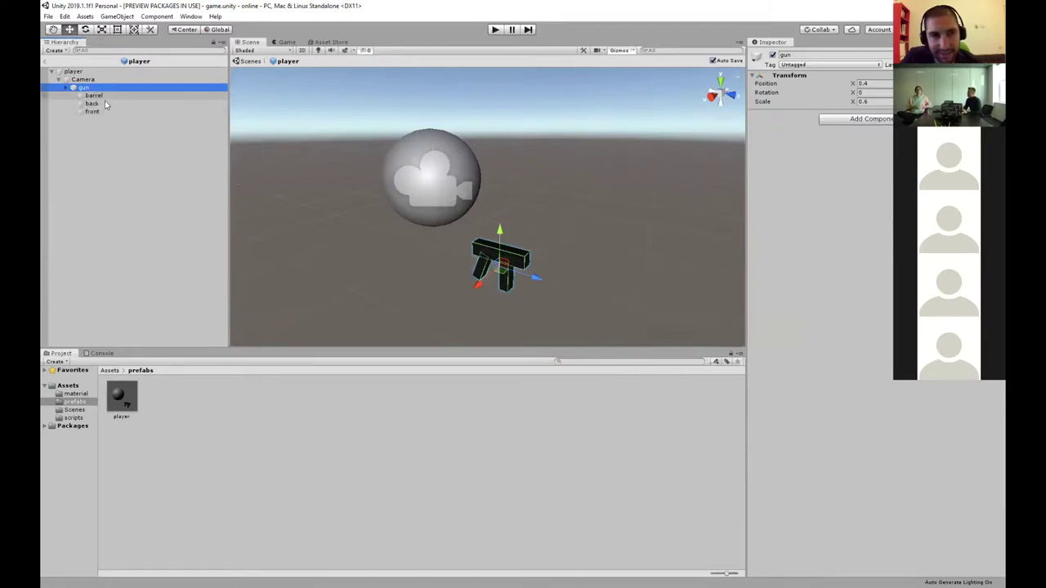
click(65, 88)
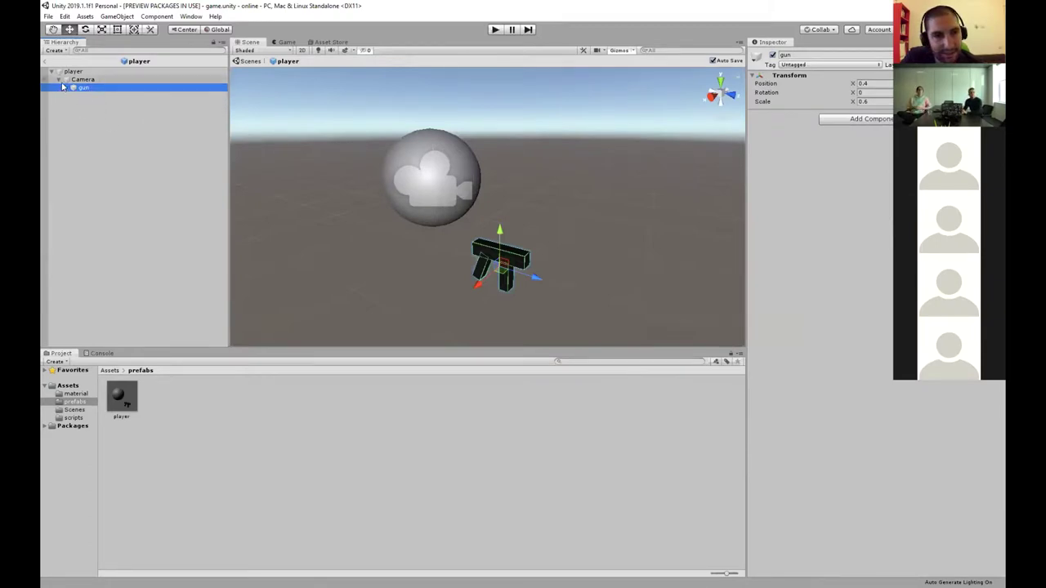
click(51, 71)
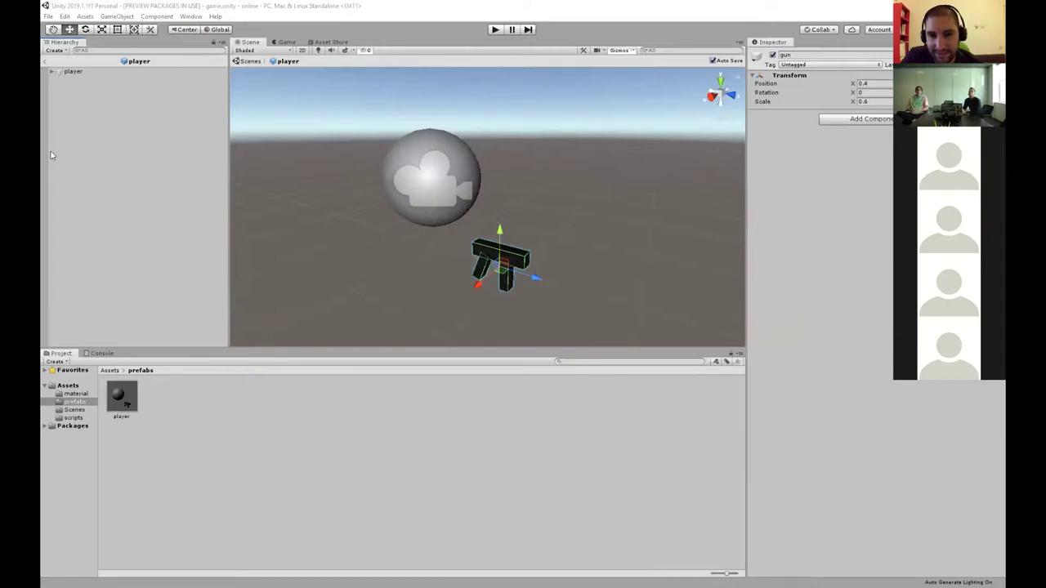
click(54, 75)
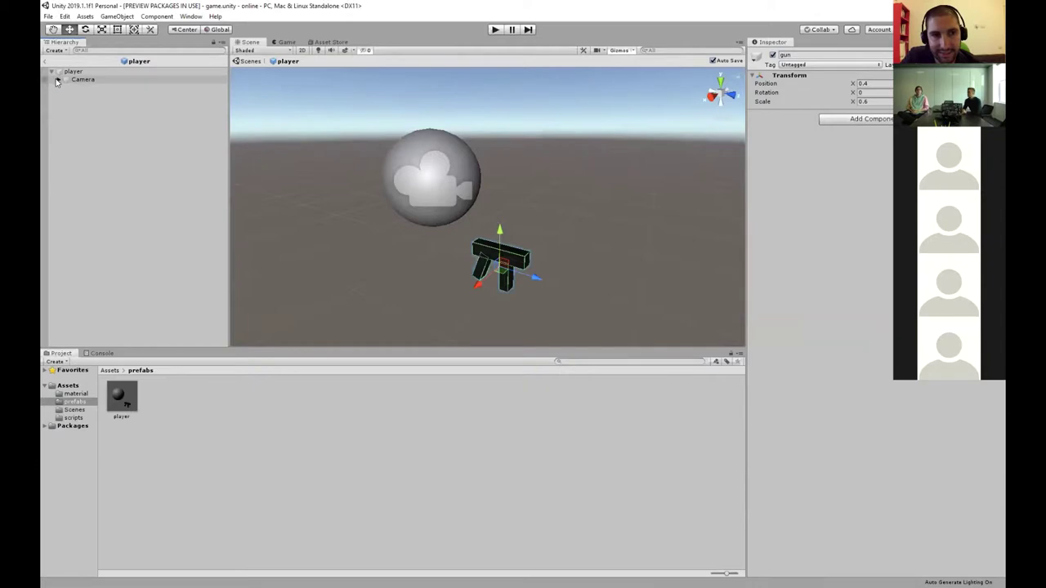
click(58, 79)
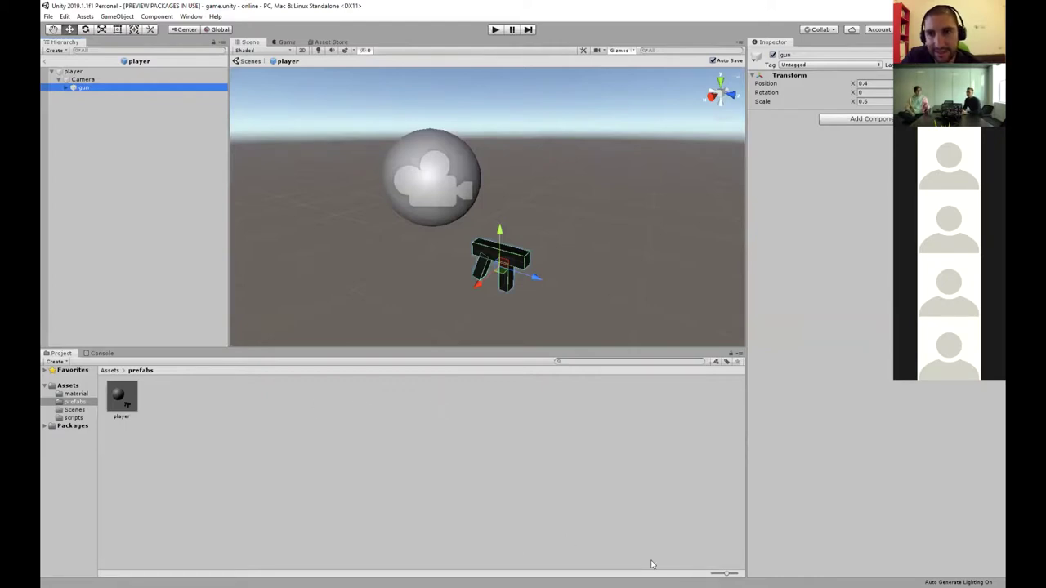
Step: Open Unity Hub from the desktop and go to its Learn section
click(390, 462)
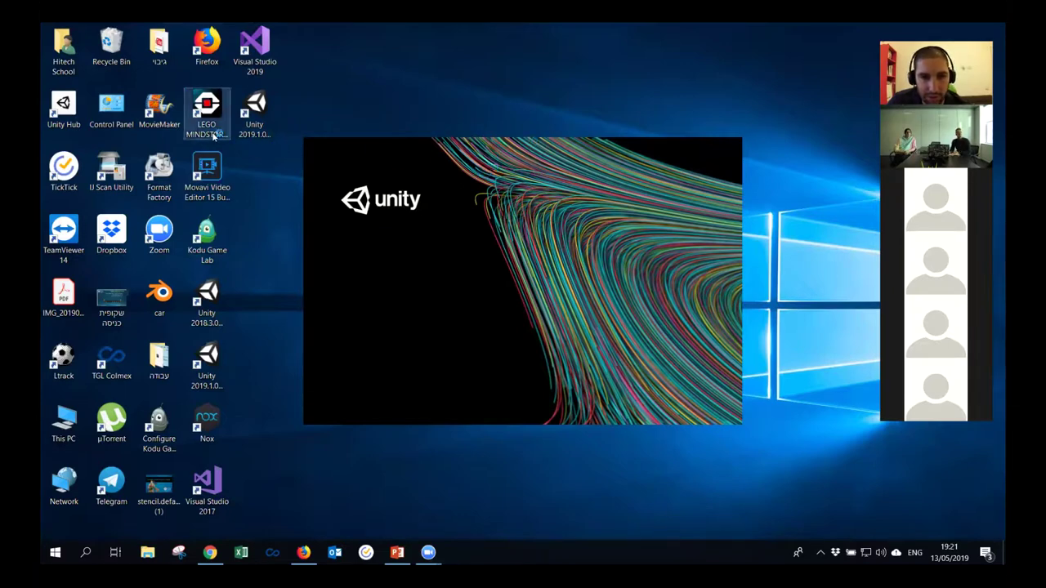
drag(70, 121, 286, 186)
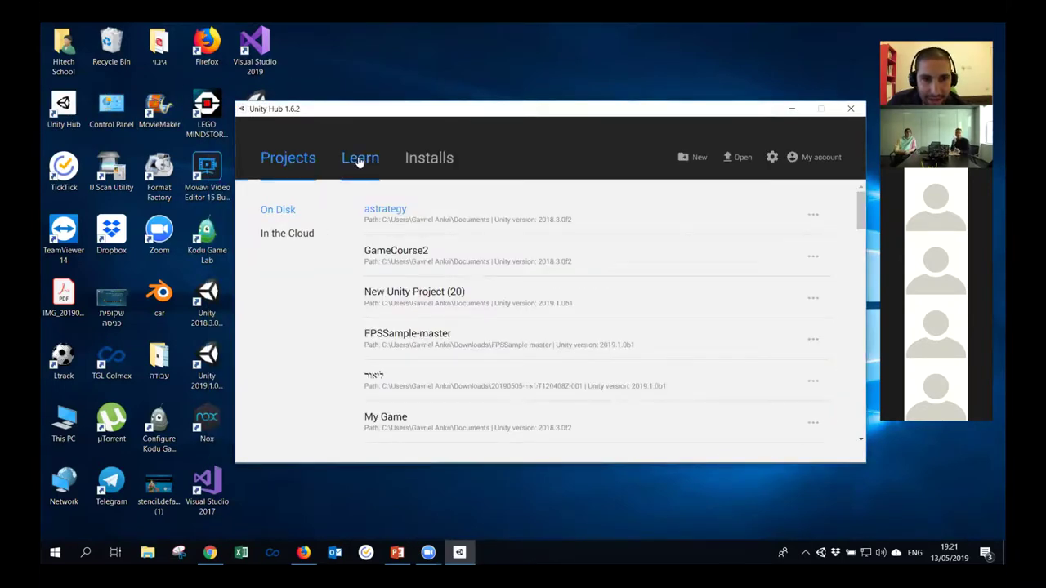
click(354, 160)
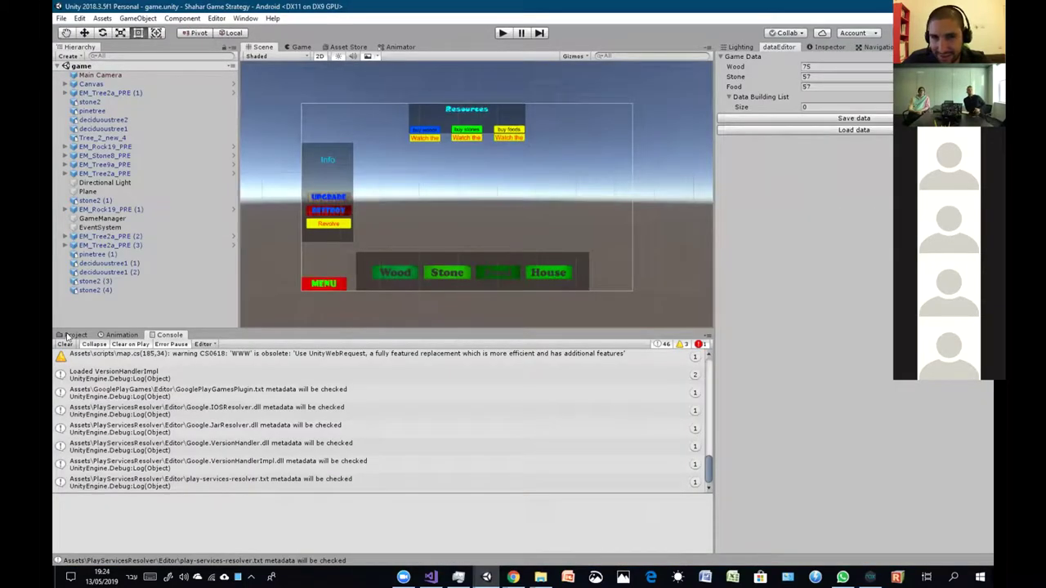
Step: Switch to the strategy game project, open the start scene from the Scenes folder and run it
click(70, 335)
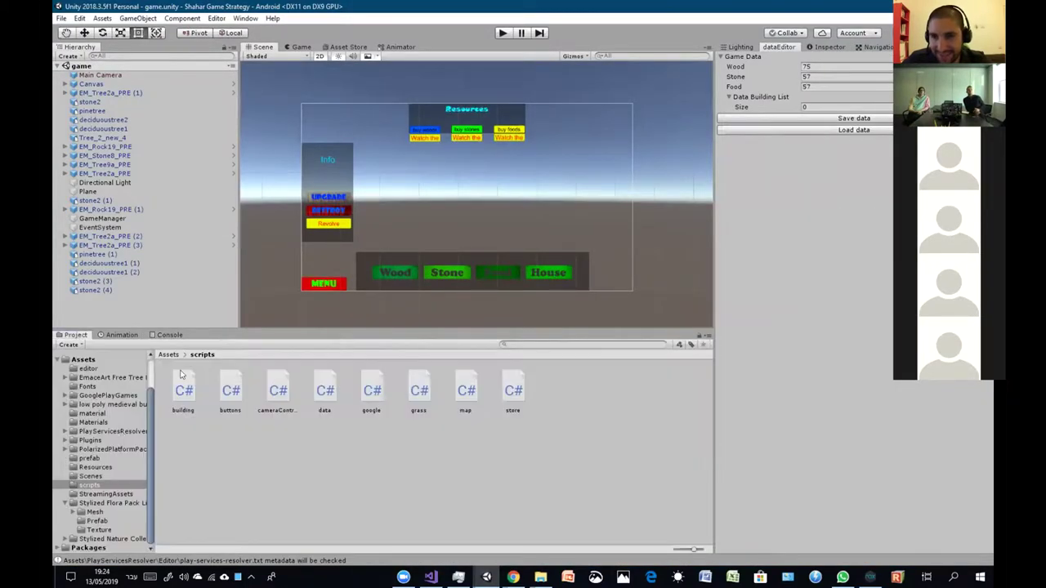
click(116, 476)
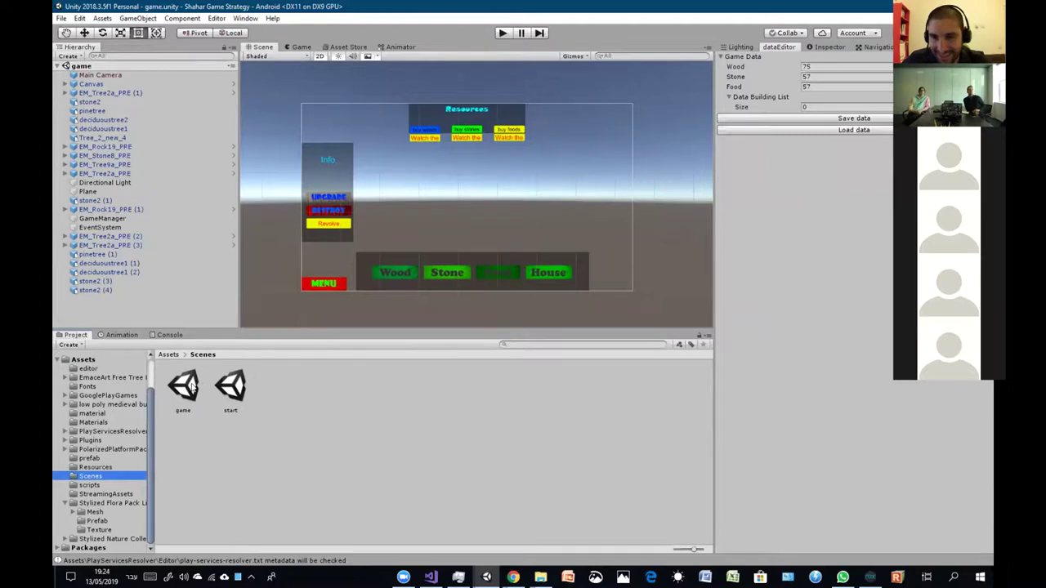
double_click(231, 391)
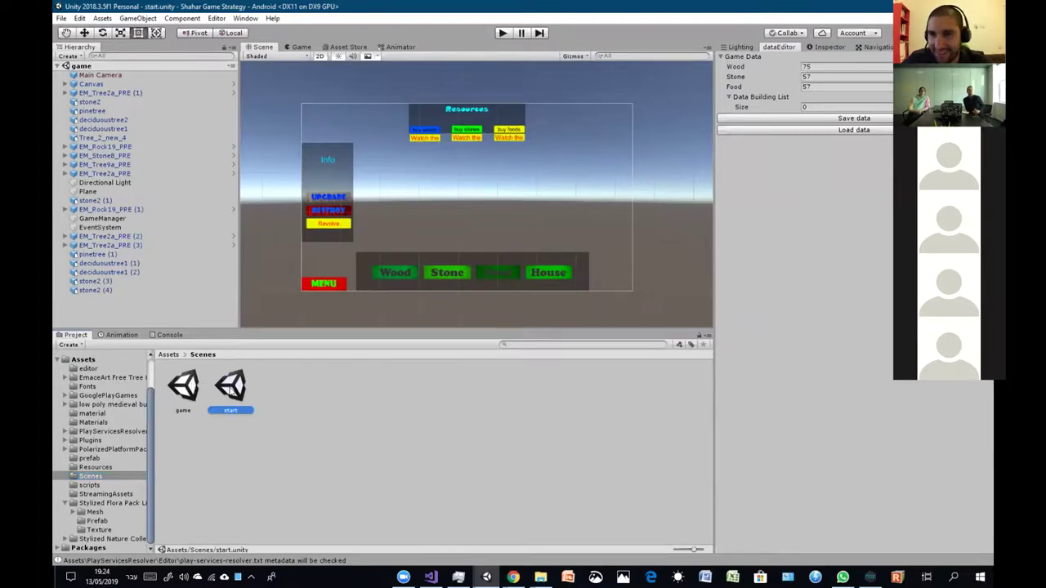
click(502, 33)
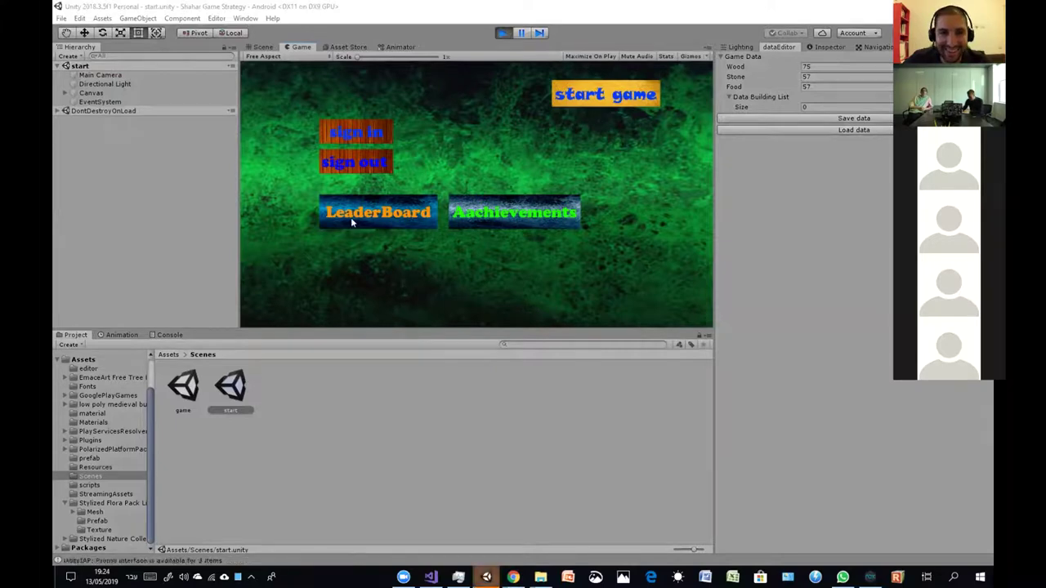
Step: Try the sign-in option on the strategy game's start screen, and start the game
click(382, 133)
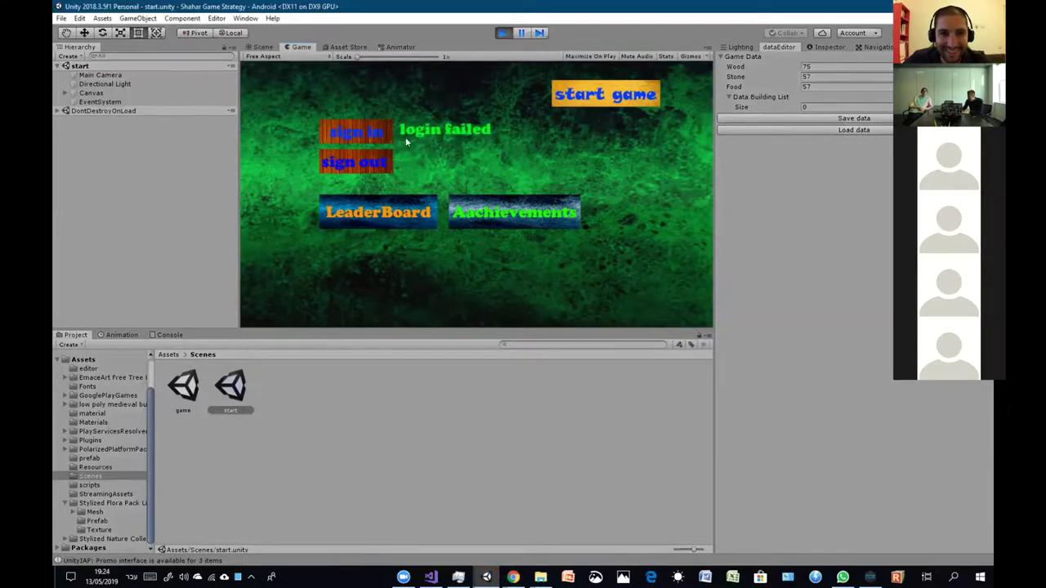
click(611, 84)
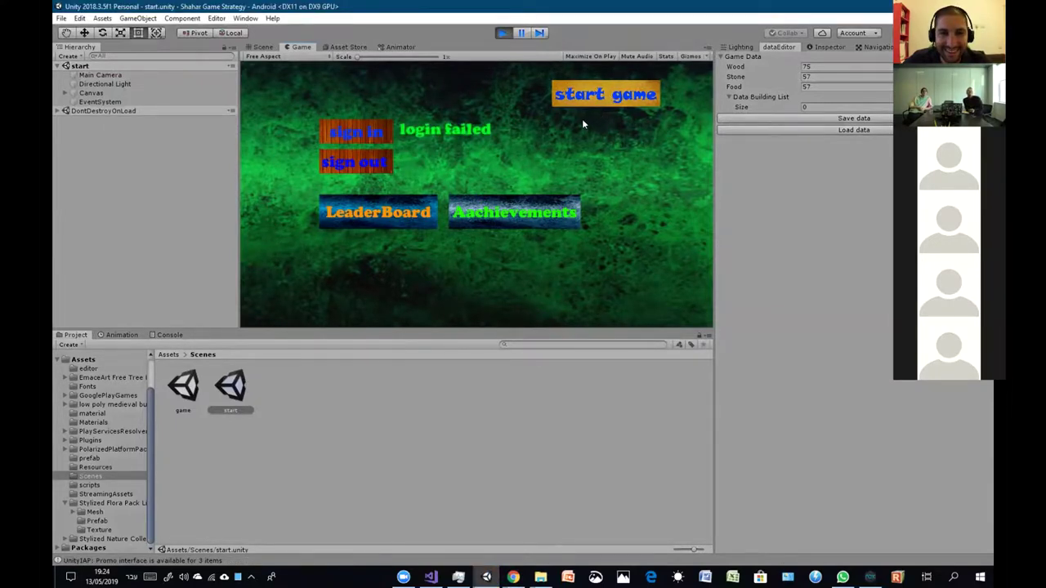
click(585, 97)
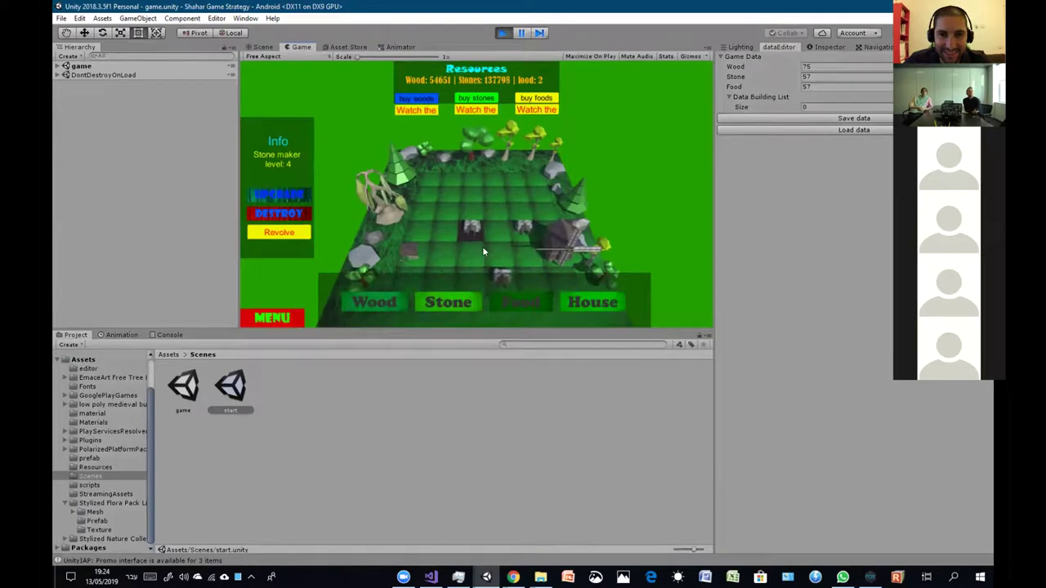
Step: Build a house and a wood maker on the game board, and upgrade the wood maker to level 2
click(583, 304)
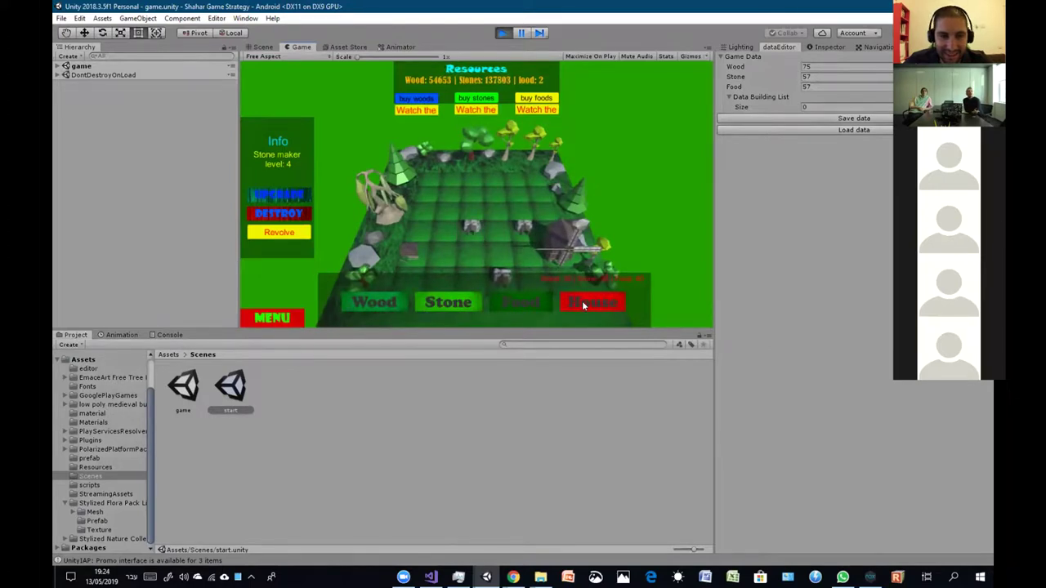
click(370, 299)
click(439, 216)
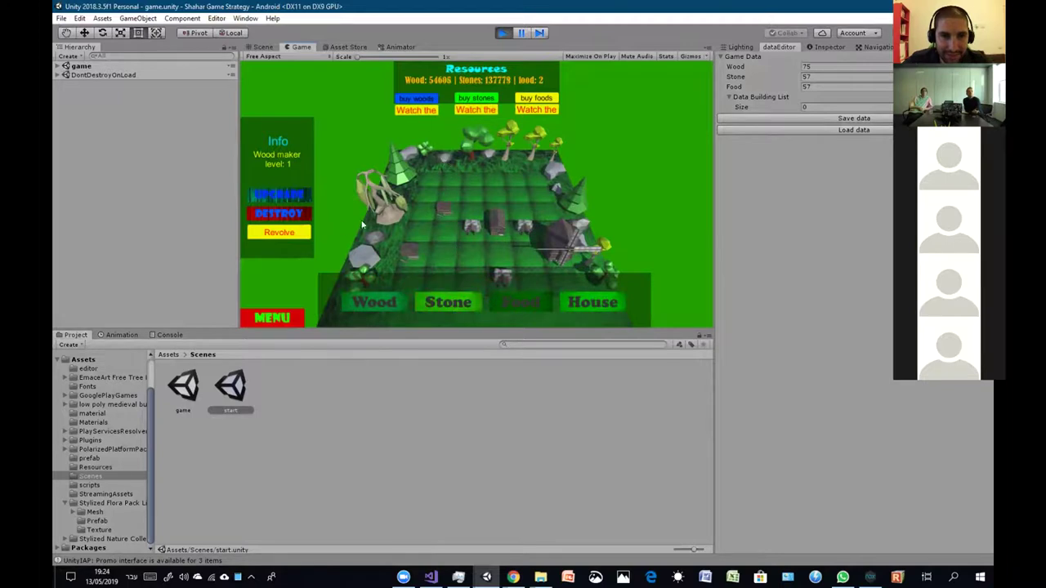
click(298, 194)
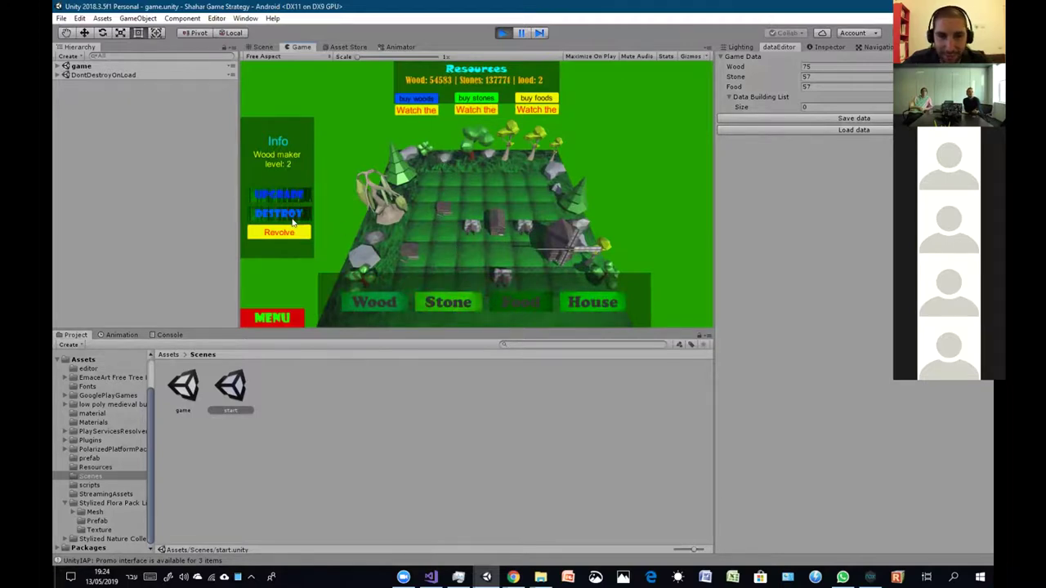
Step: Revolve the selected wood maker repeatedly to demonstrate building rotation
click(292, 234)
click(291, 234)
click(290, 236)
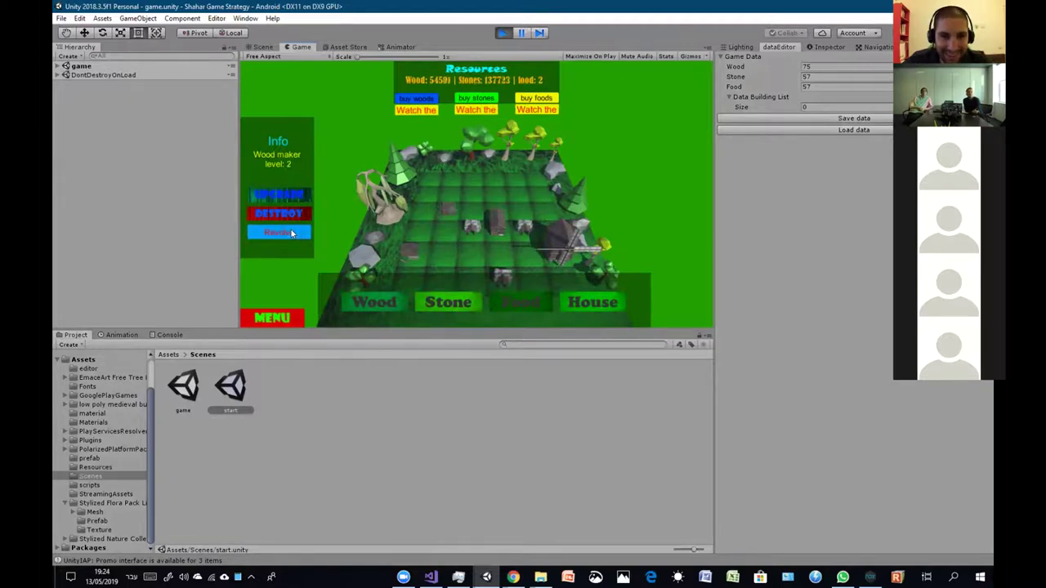
click(289, 232)
click(289, 232)
click(290, 232)
click(290, 235)
click(290, 234)
click(290, 235)
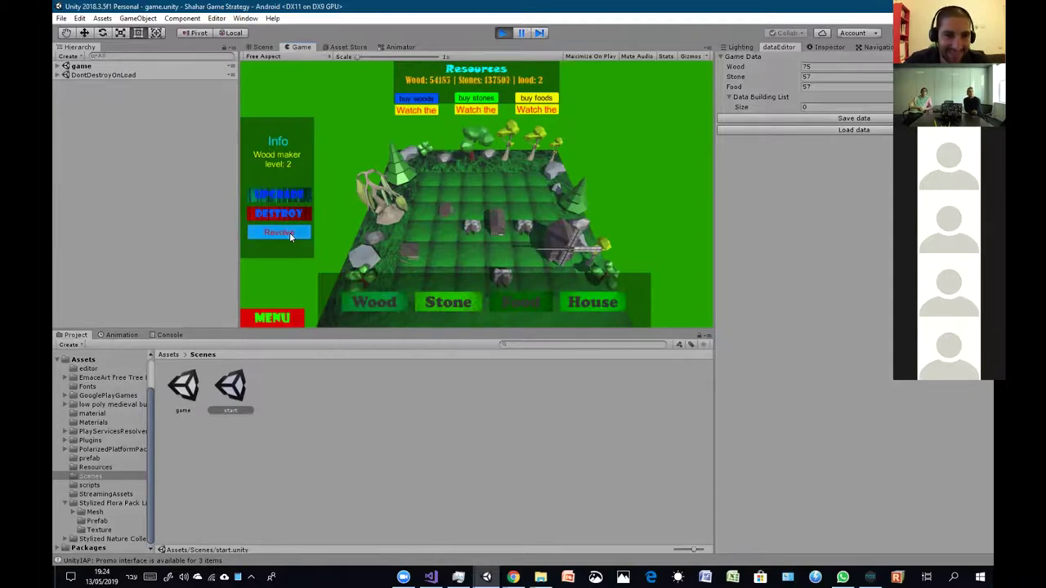
Step: Revolve the stone maker beside the house, the house itself and the windmill near the board's edge
click(469, 229)
click(282, 233)
click(283, 232)
click(282, 233)
click(283, 233)
click(282, 232)
click(499, 229)
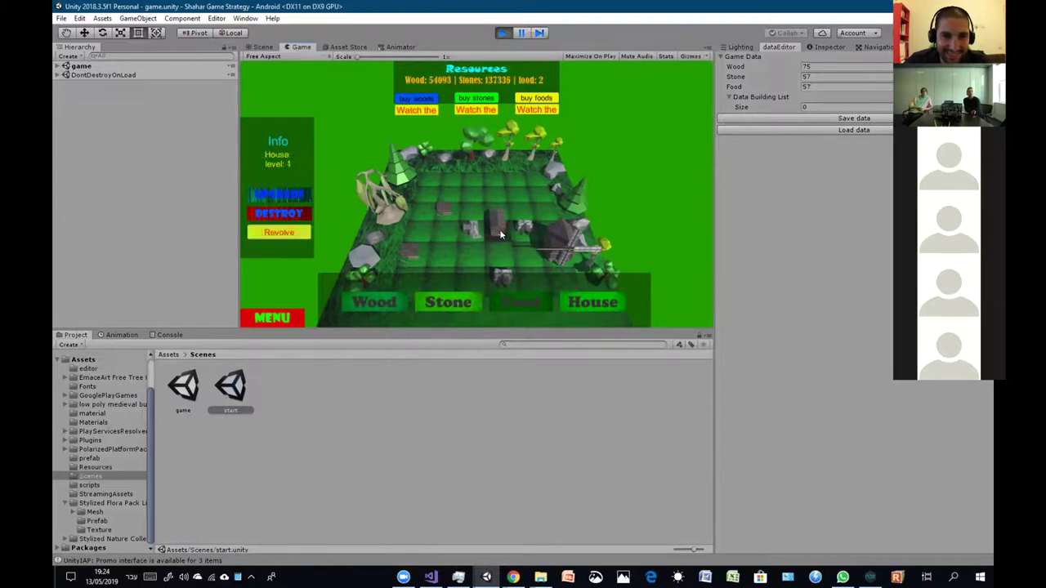
click(267, 232)
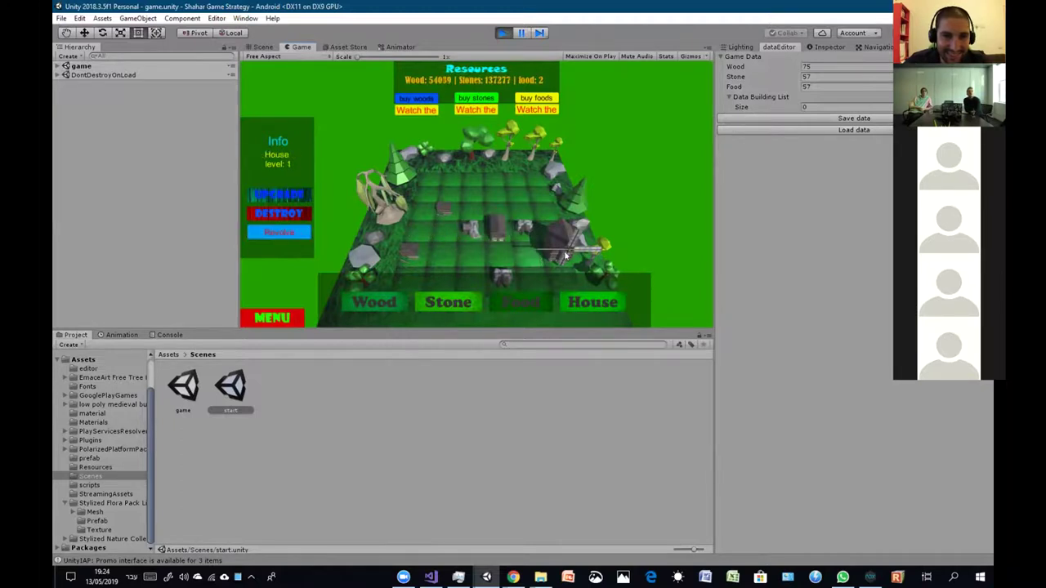
click(298, 233)
Step: Build another house, a food windmill and a stone maker on empty tiles of the board
click(592, 302)
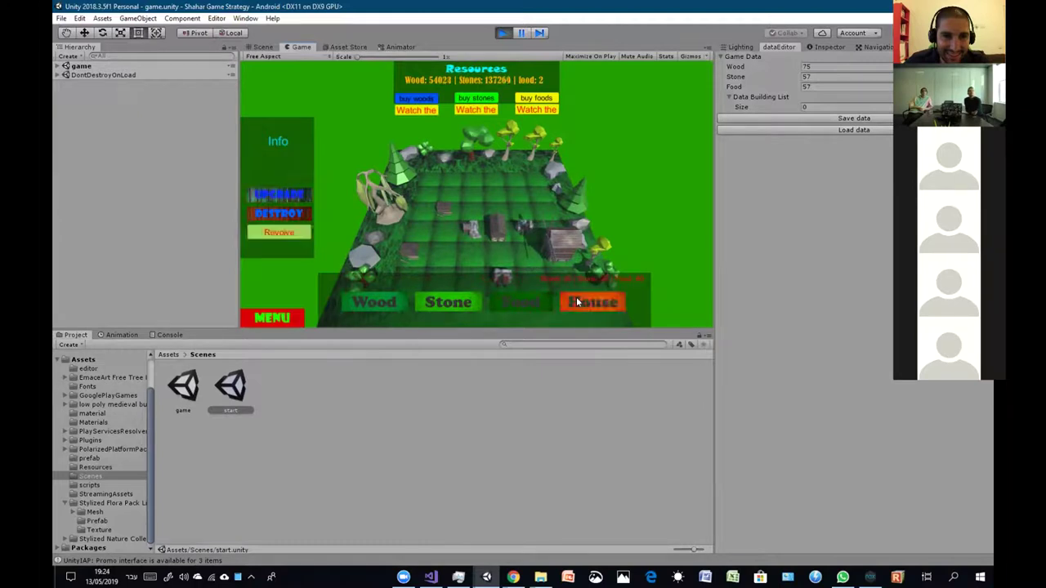
click(448, 256)
click(516, 302)
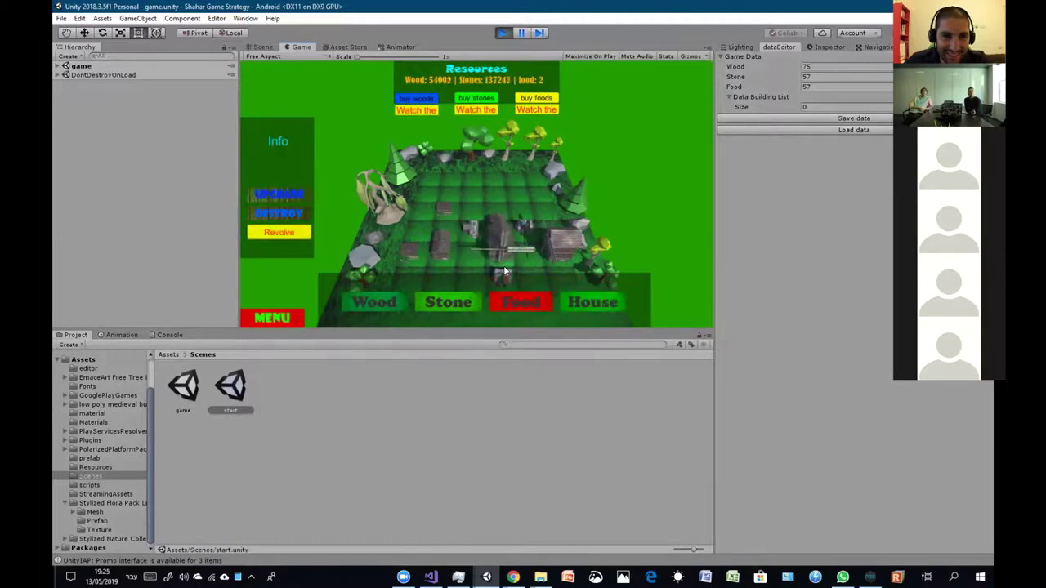
click(497, 200)
click(447, 302)
click(472, 210)
Step: Test the wood reward ad by opening and closing it, and try the buy foods option
click(419, 108)
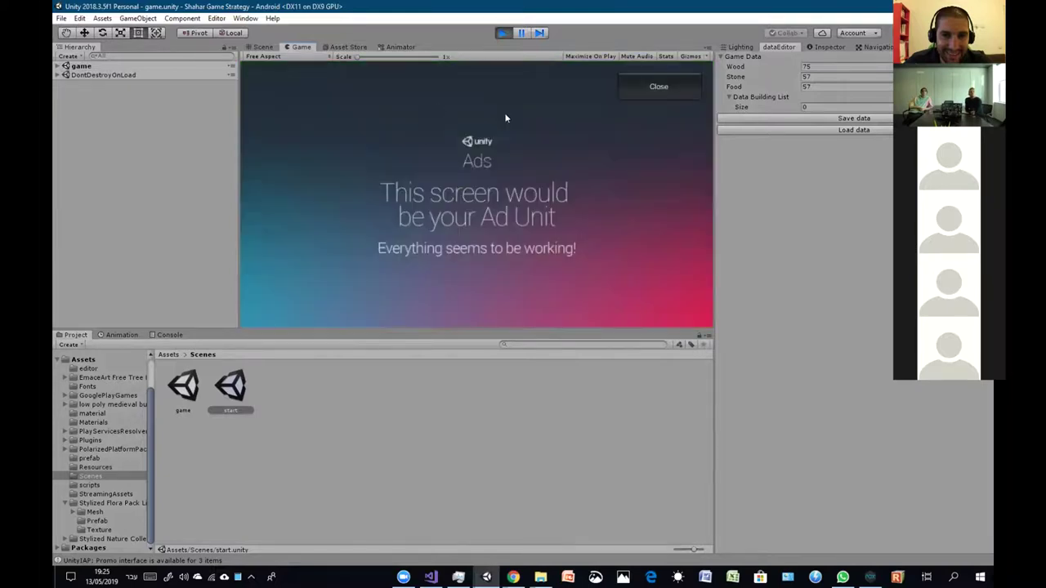
click(677, 87)
click(532, 98)
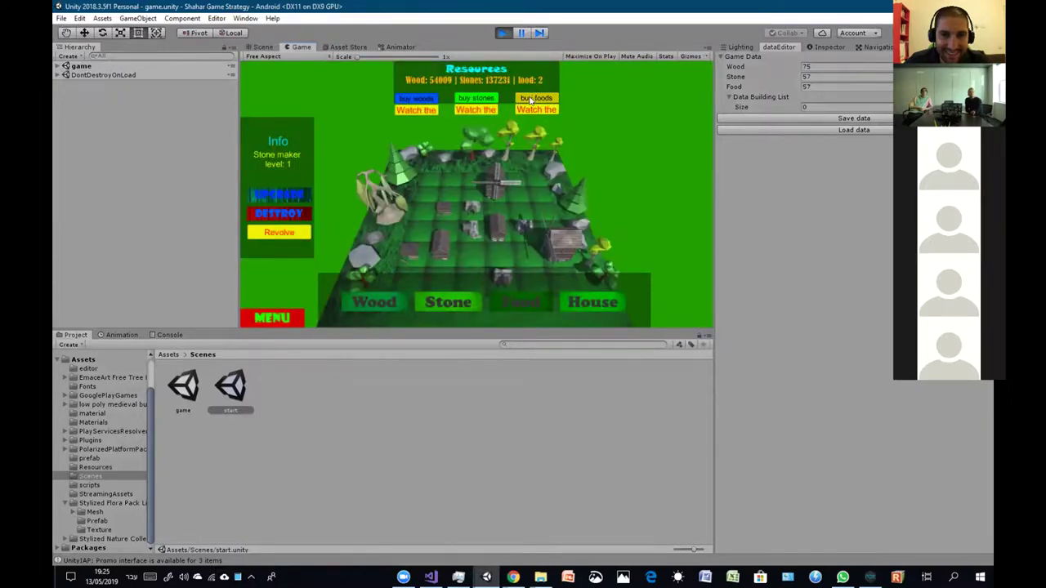
click(509, 210)
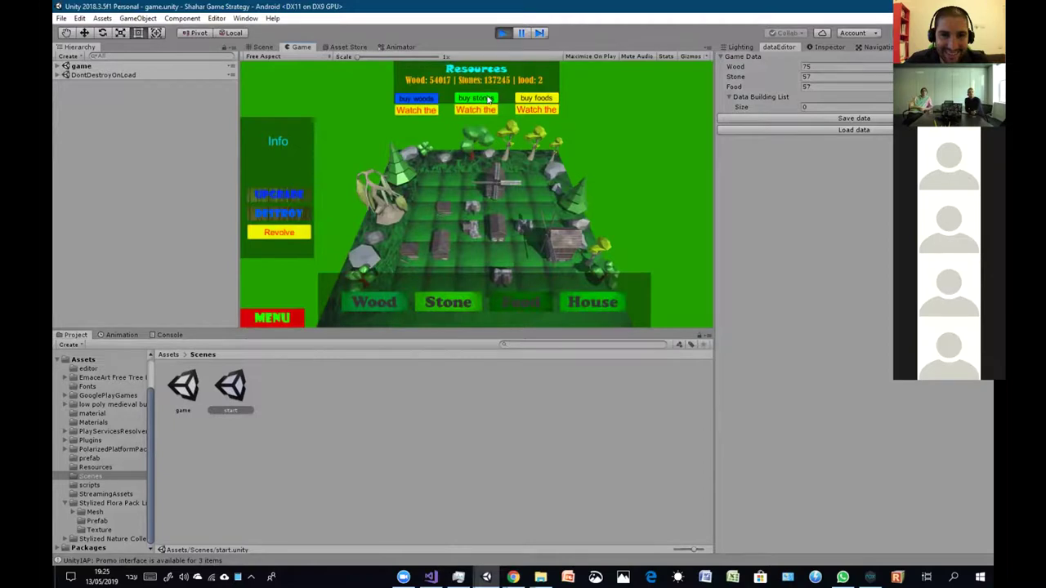
click(527, 103)
click(514, 194)
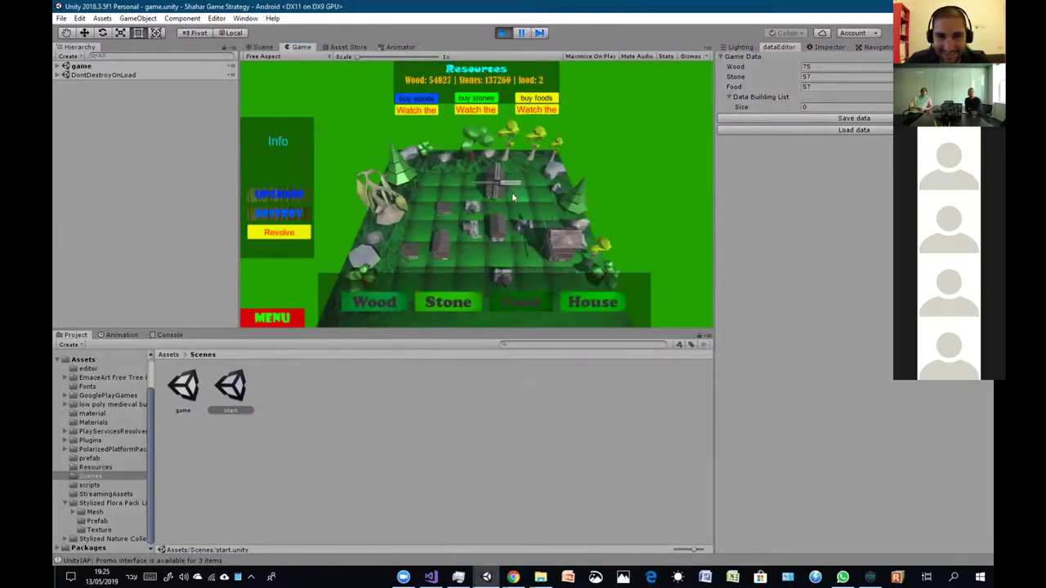
Step: Purchase the food, stone and wood packs through the fake store, and repeat the food purchase
click(532, 103)
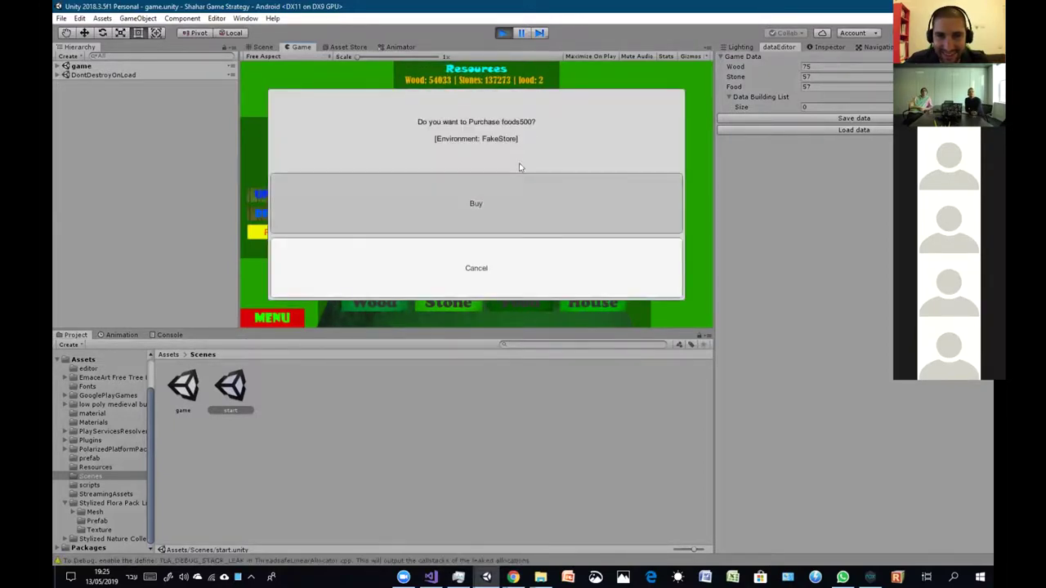
click(516, 183)
click(486, 102)
click(486, 182)
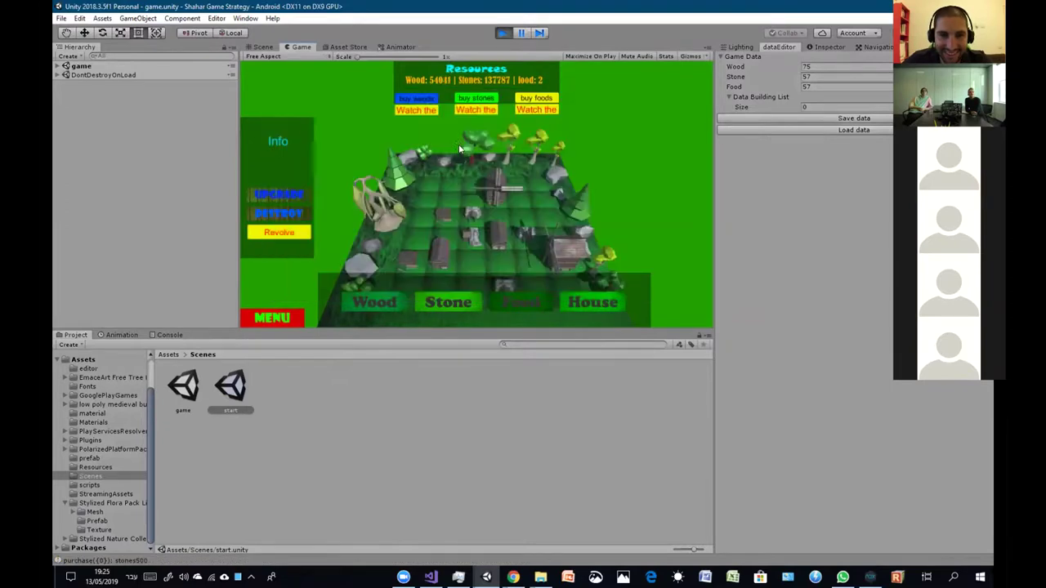
click(424, 99)
click(501, 193)
click(530, 104)
click(523, 188)
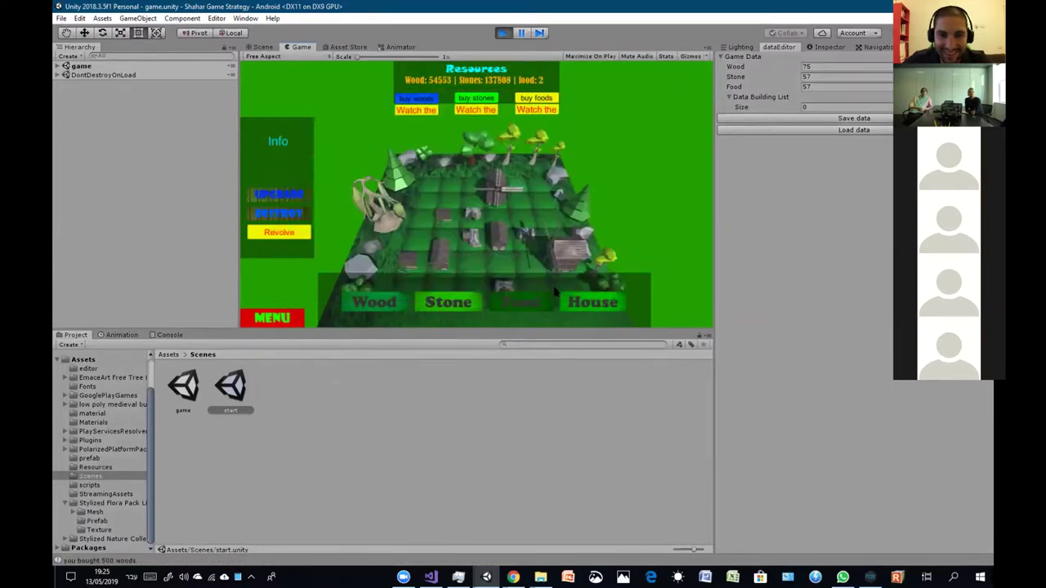
click(535, 101)
click(498, 199)
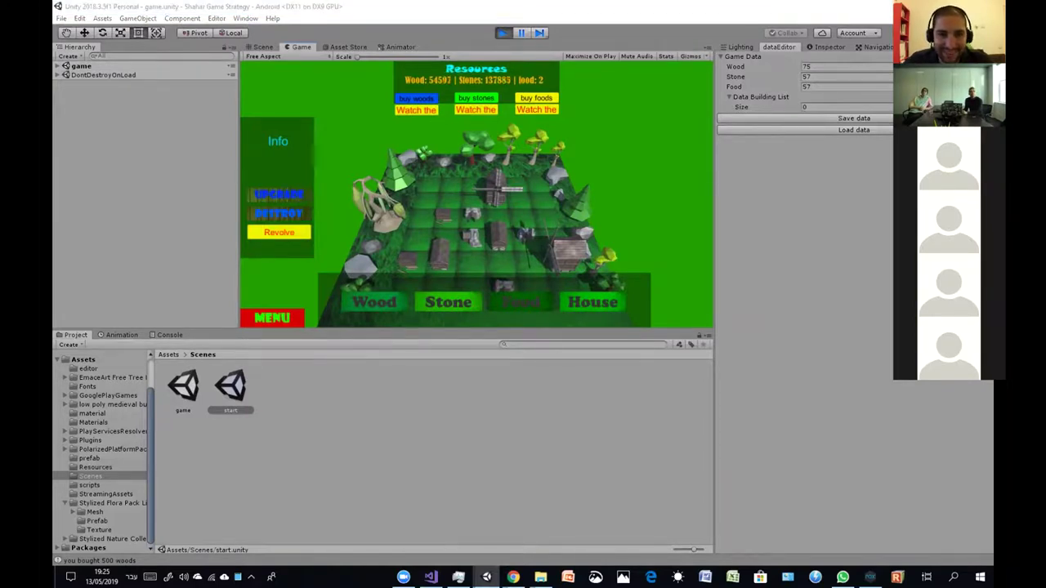
Step: Test the stone and wood reward ads by opening and closing each one
click(467, 107)
click(659, 99)
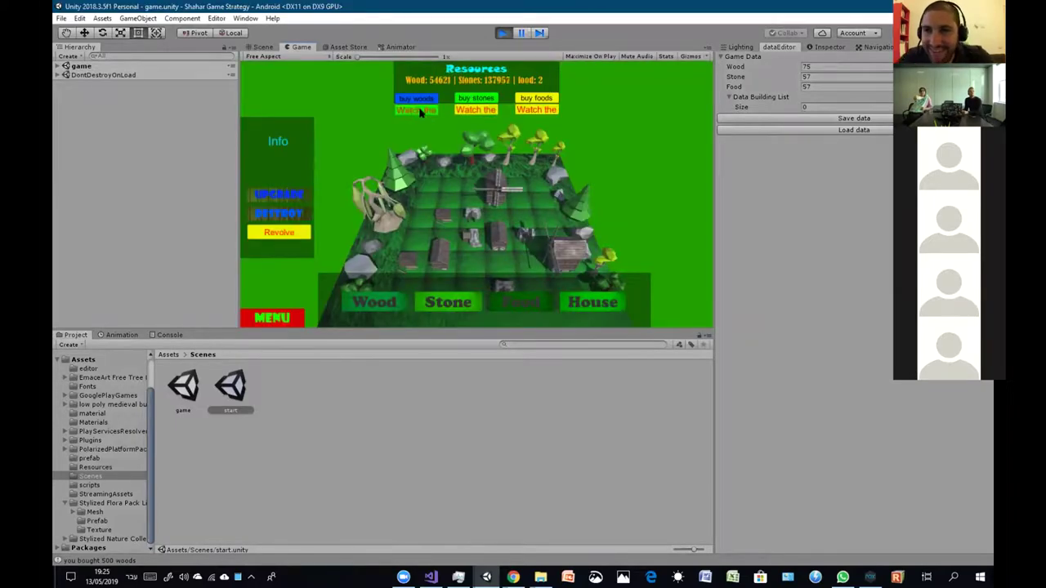
click(420, 112)
click(678, 90)
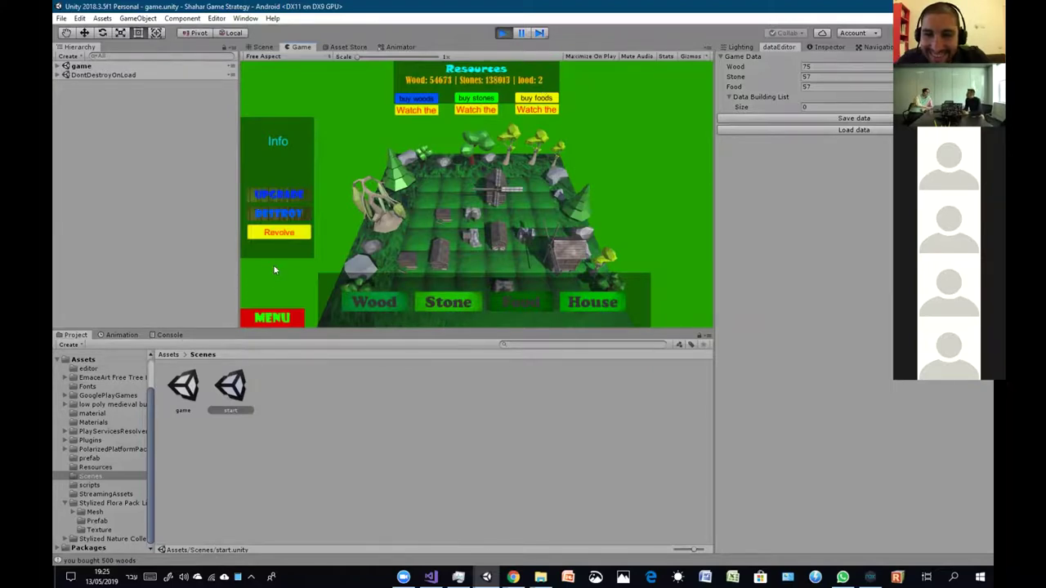
Step: Return to the strategy game's main menu, and close and relaunch NoxPlayer
click(273, 316)
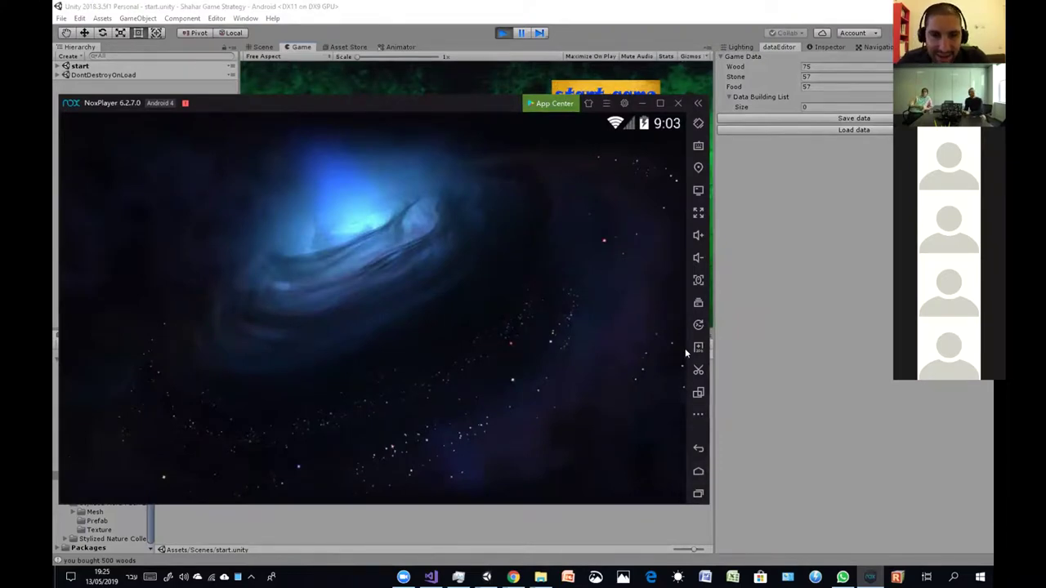
click(677, 104)
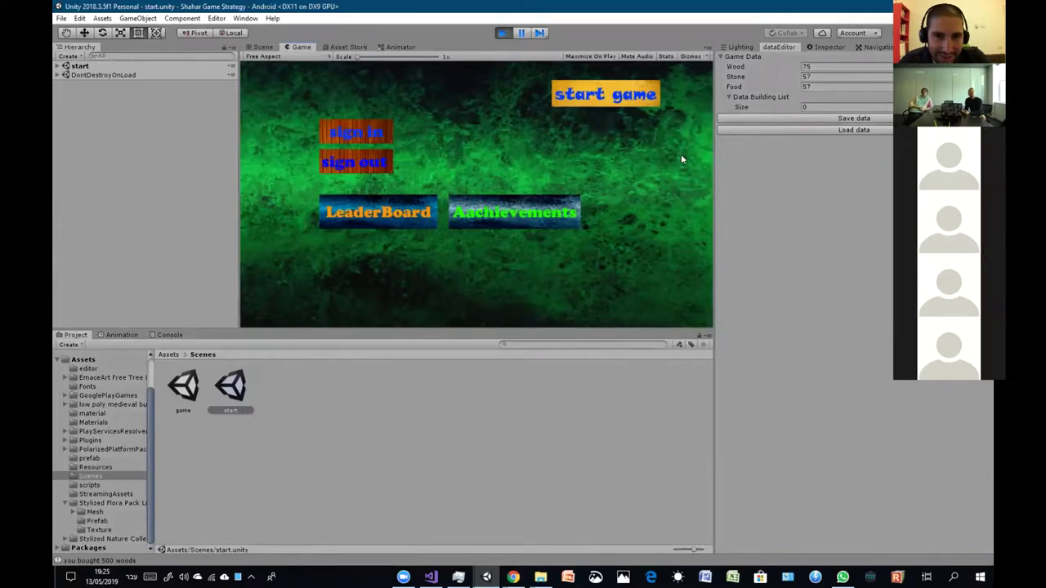
click(870, 577)
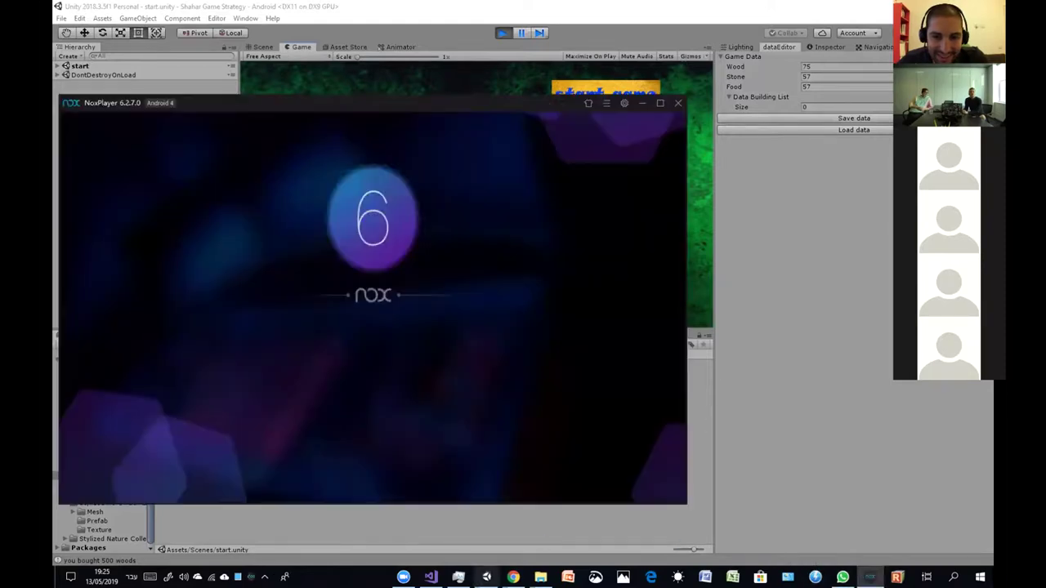
Step: Switch to the Game VR project in Unity and play-test Level 1, steering past obstacles by turning the view
click(488, 576)
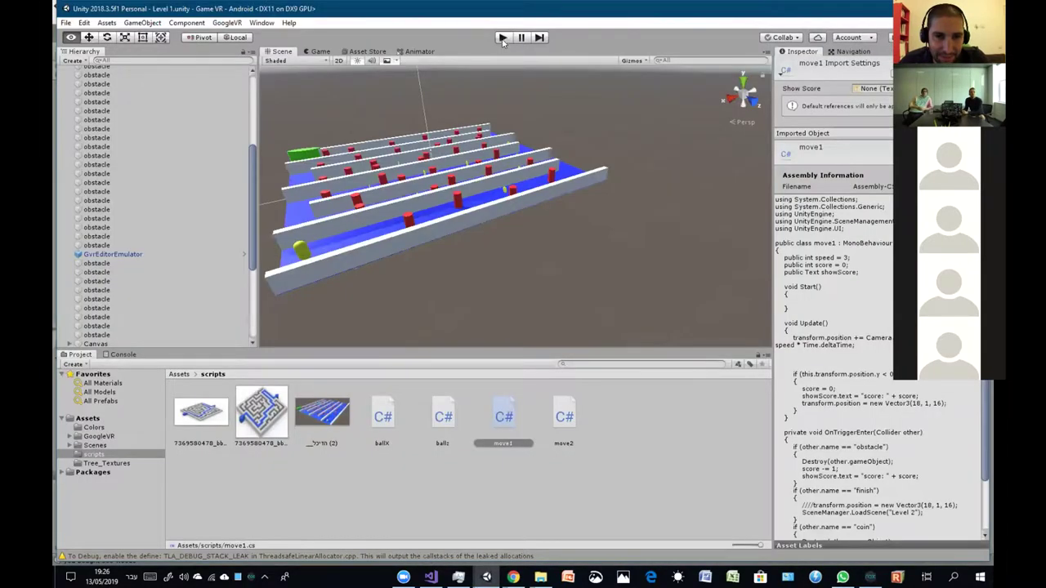
click(503, 37)
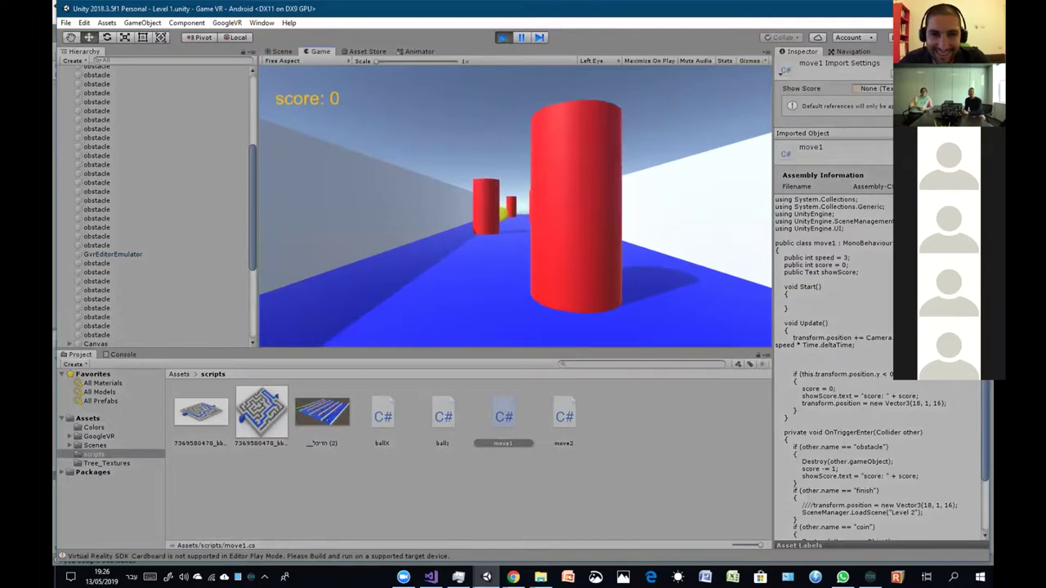
key(alt)
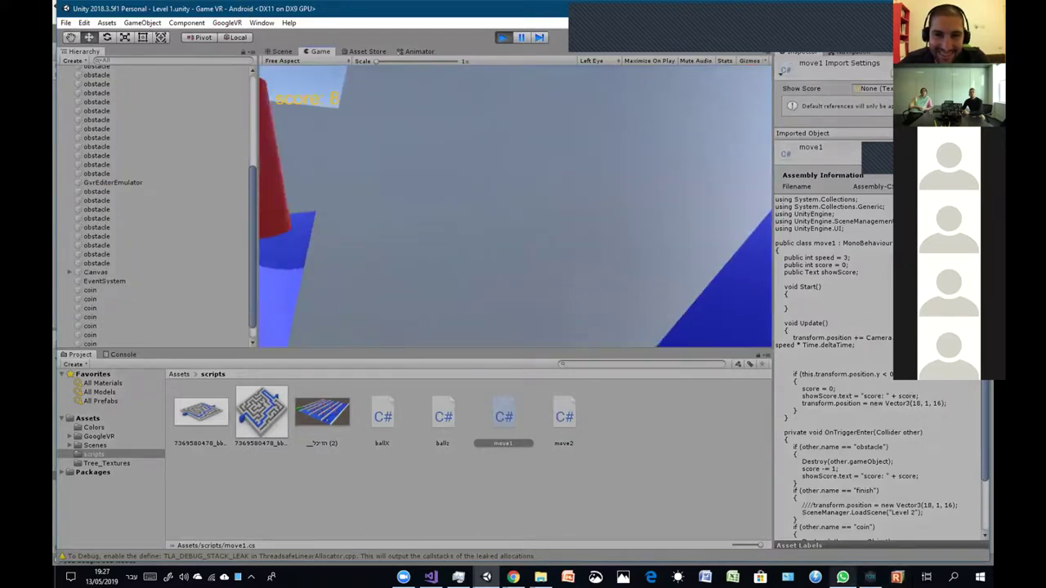
click(843, 577)
click(870, 577)
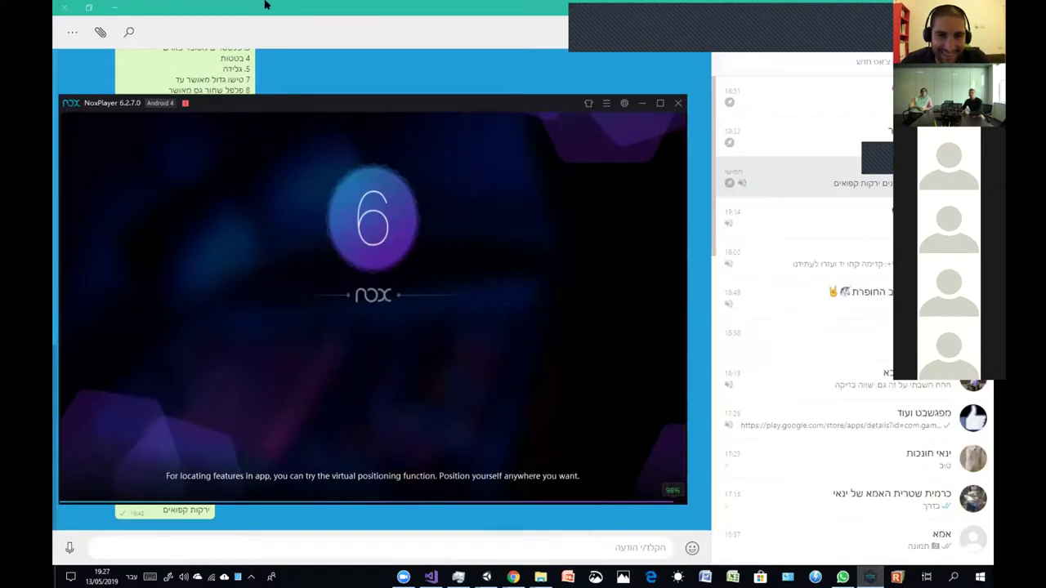
click(126, 13)
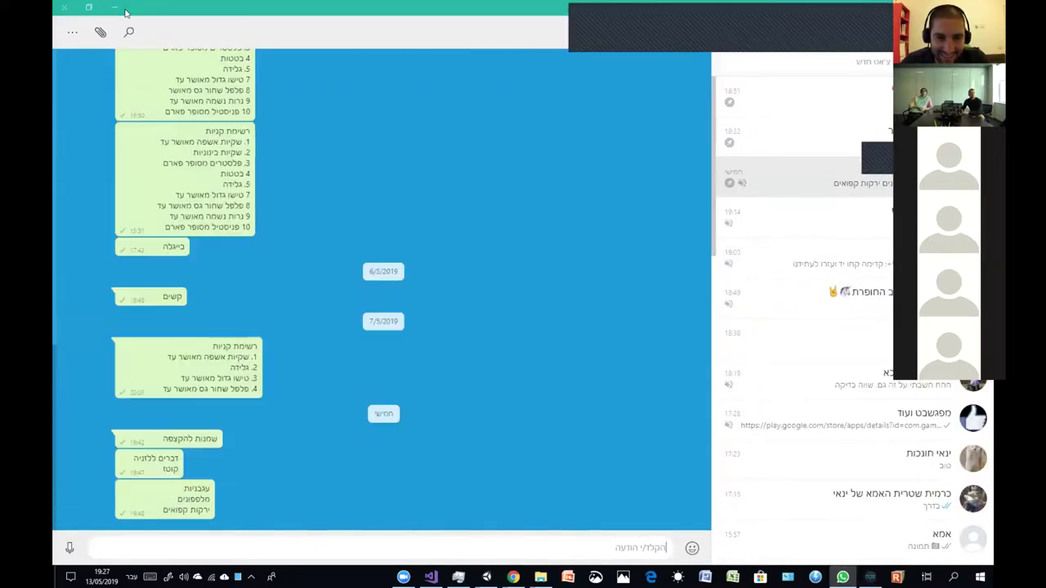
key(alt+Tab)
key(alt+Tab)
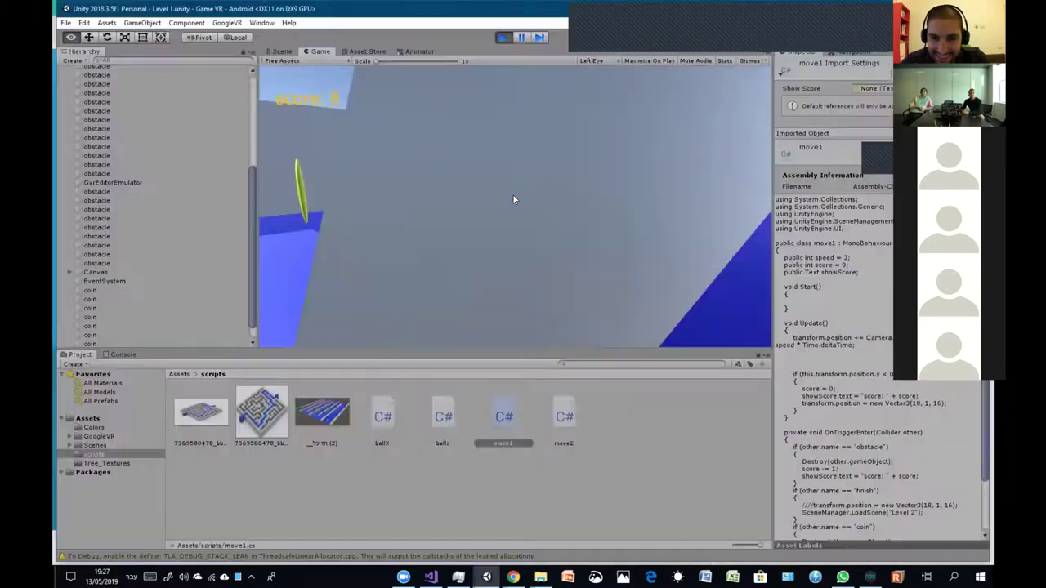
key(alt+Tab)
key(alt+Tab)
key(alt+Tab)
key(alt+Tab)
key(alt+Tab)
key(alt+Tab)
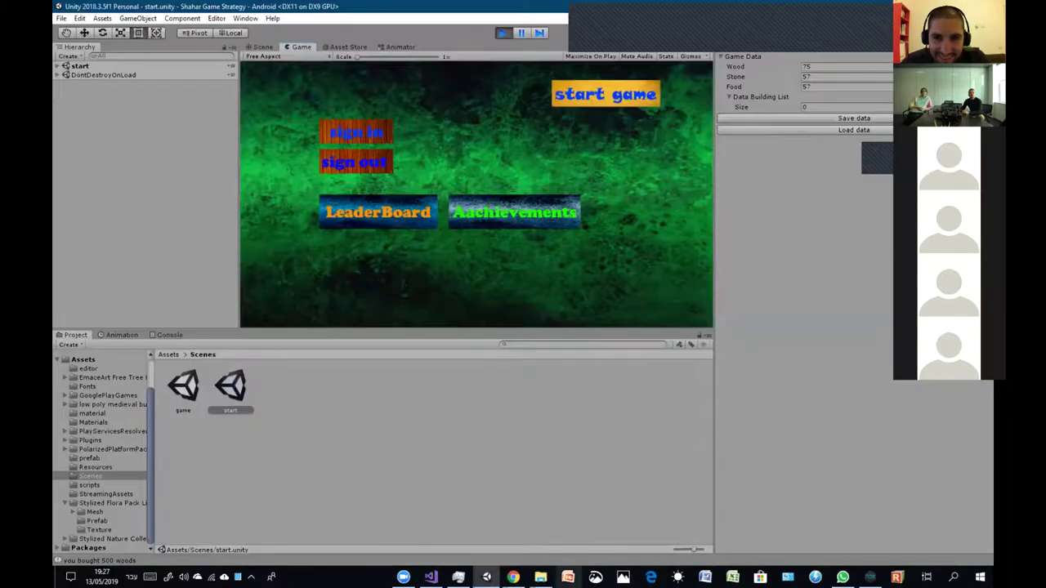
Step: Switch to the Game Course 4 project in Unity, run its Load Game scene and stop play mode
mouse_move(486, 576)
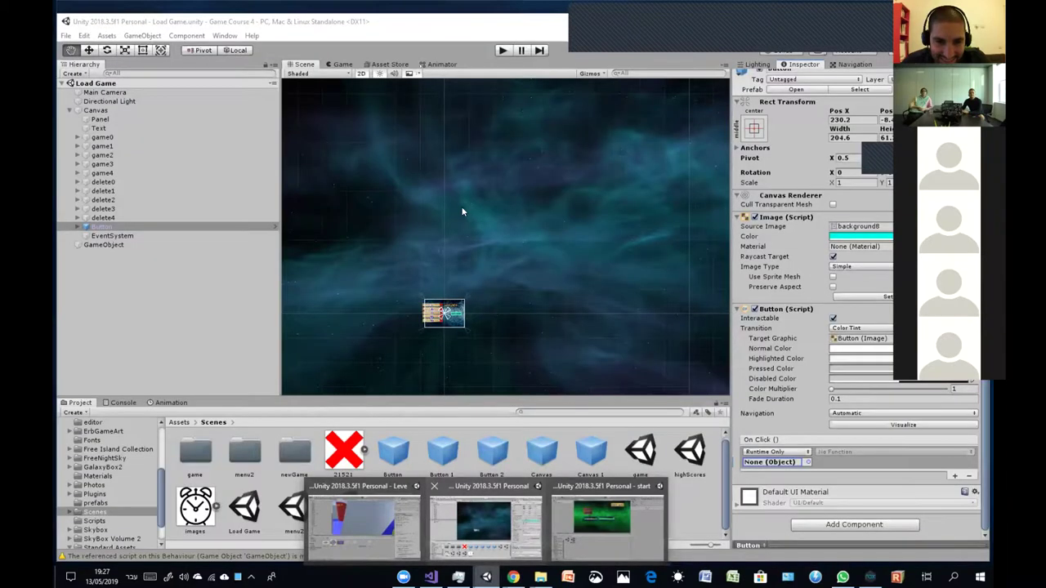
click(482, 515)
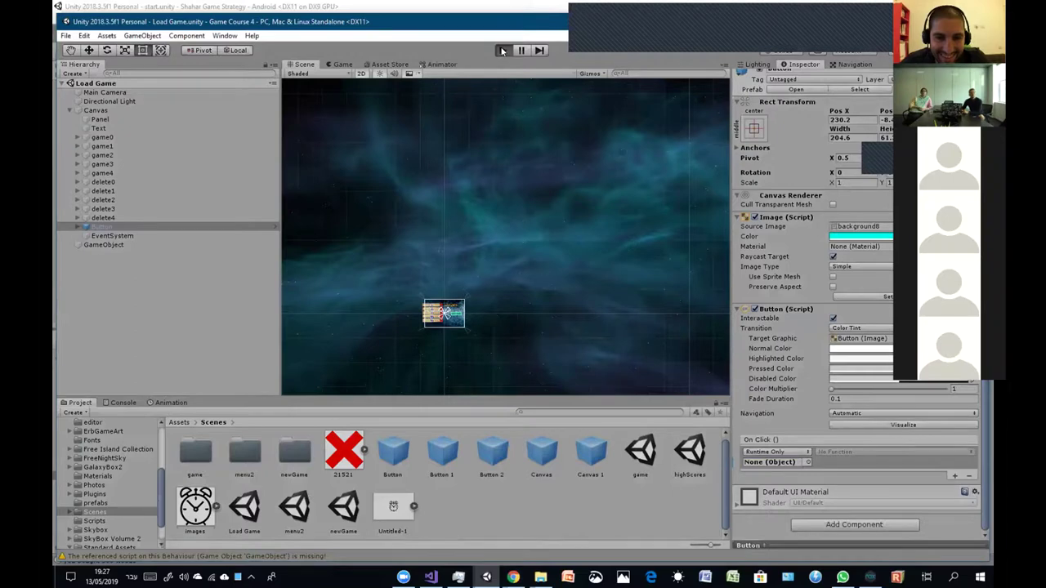
click(503, 50)
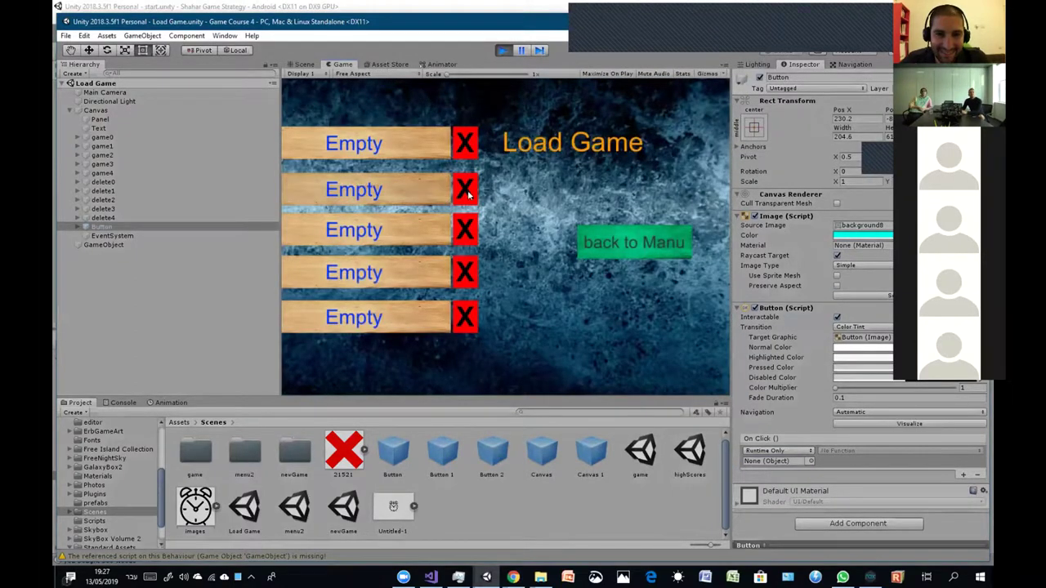
click(503, 51)
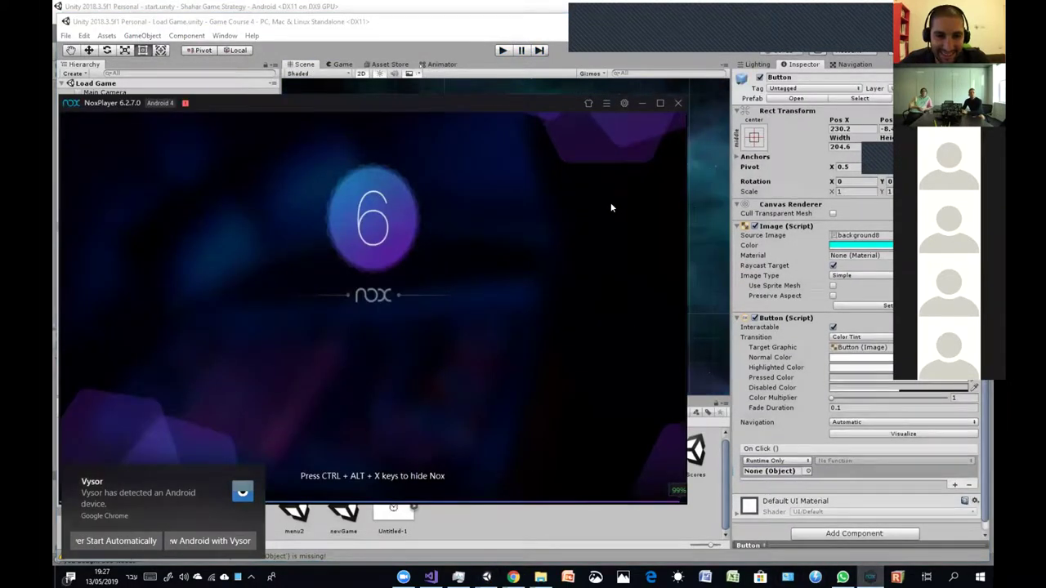
Step: Minimize NoxPlayer and open the newGame, highScores and game scenes in turn
click(639, 103)
double_click(343, 509)
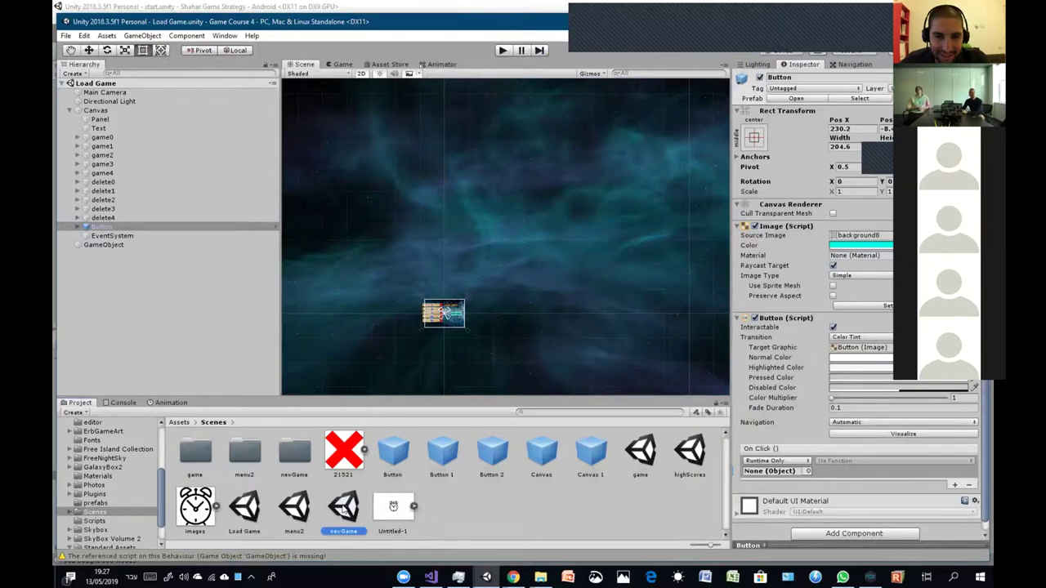
double_click(690, 454)
double_click(640, 453)
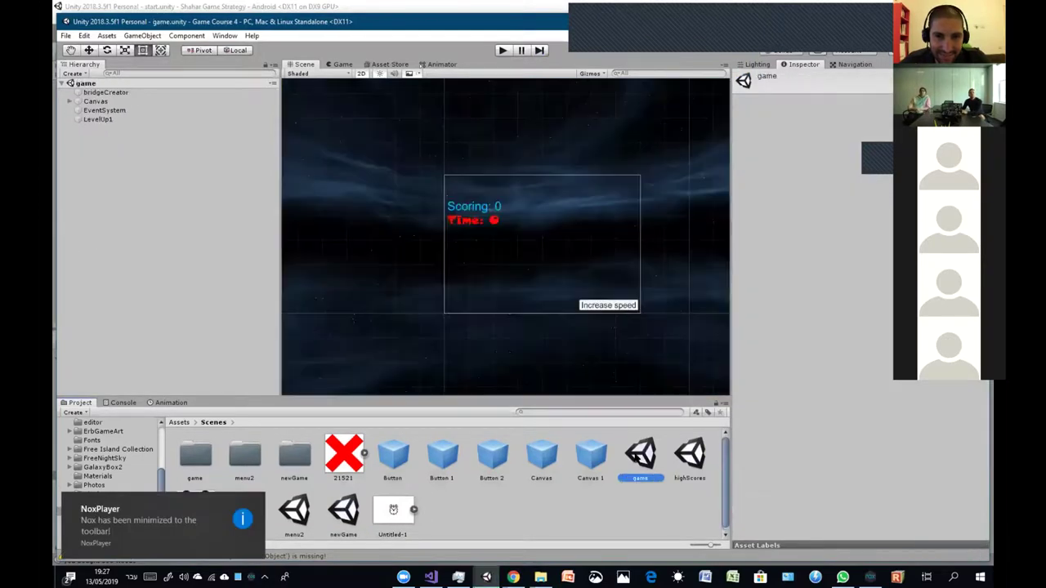
Step: Run the game scene, try its Increase speed option and stop play mode
click(502, 50)
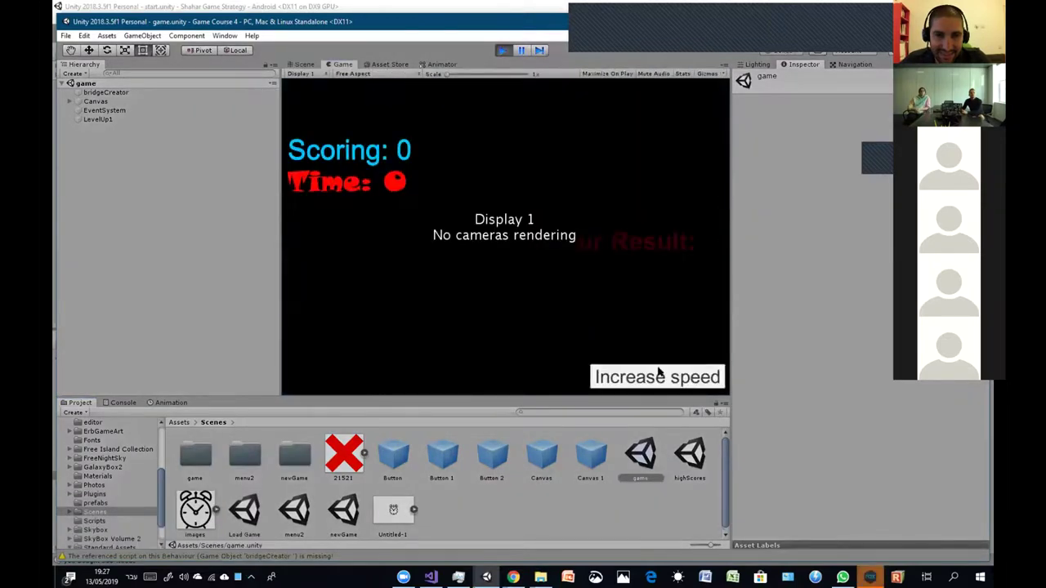
click(642, 376)
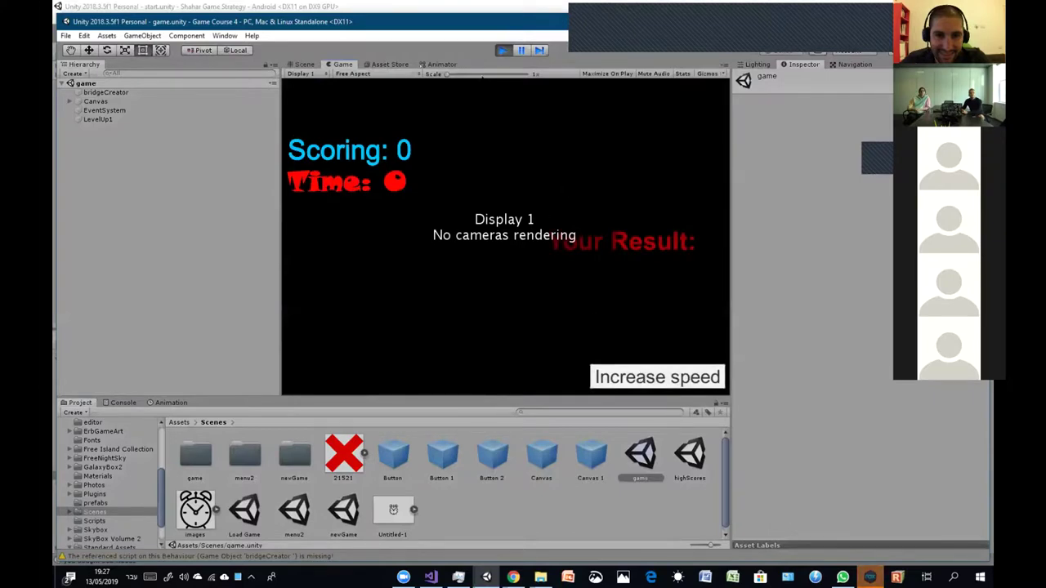
click(503, 51)
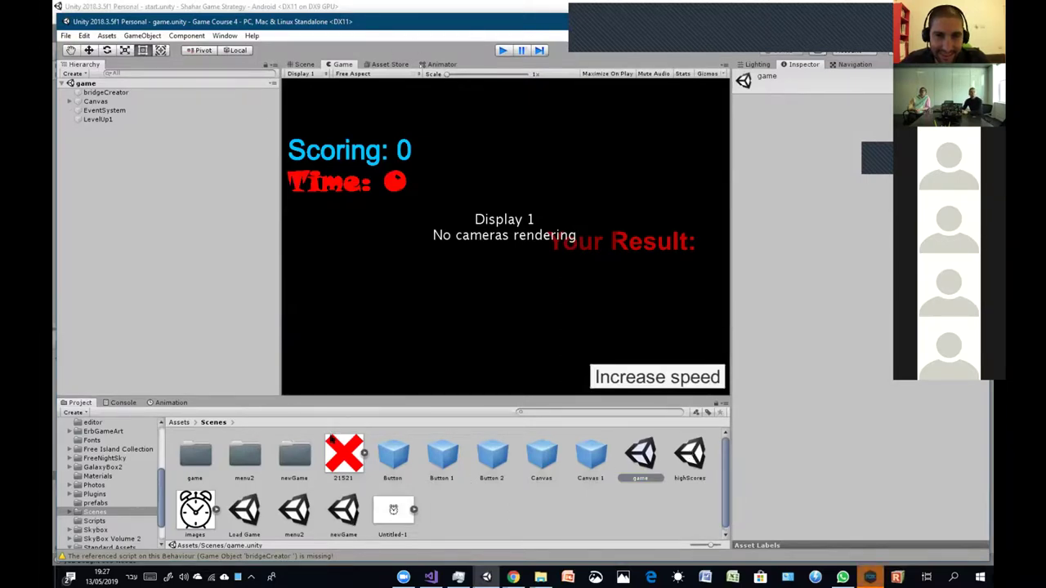
Step: Run the newGame scene, name the game 123 and select player2
double_click(343, 510)
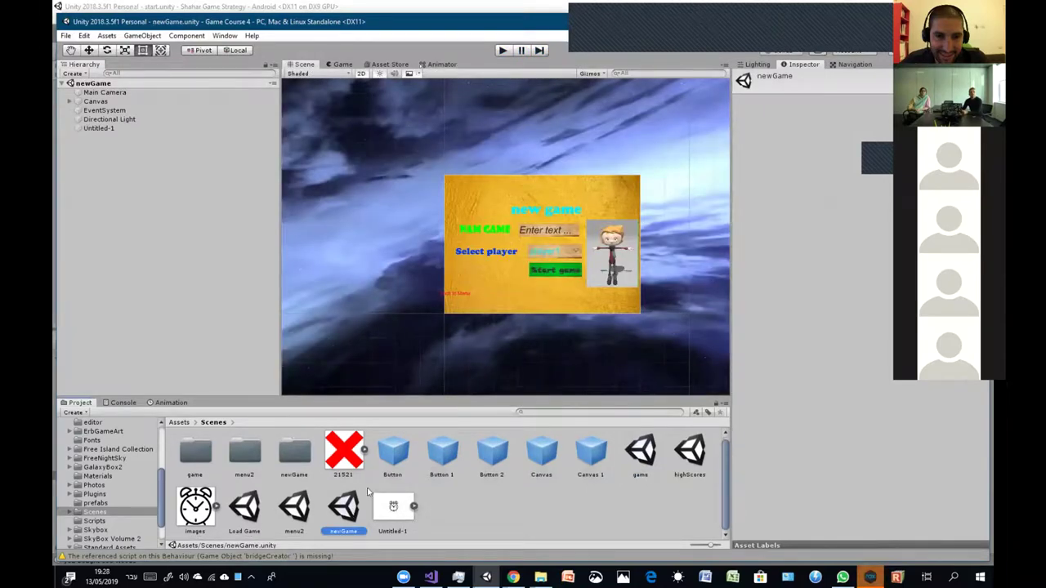
click(503, 50)
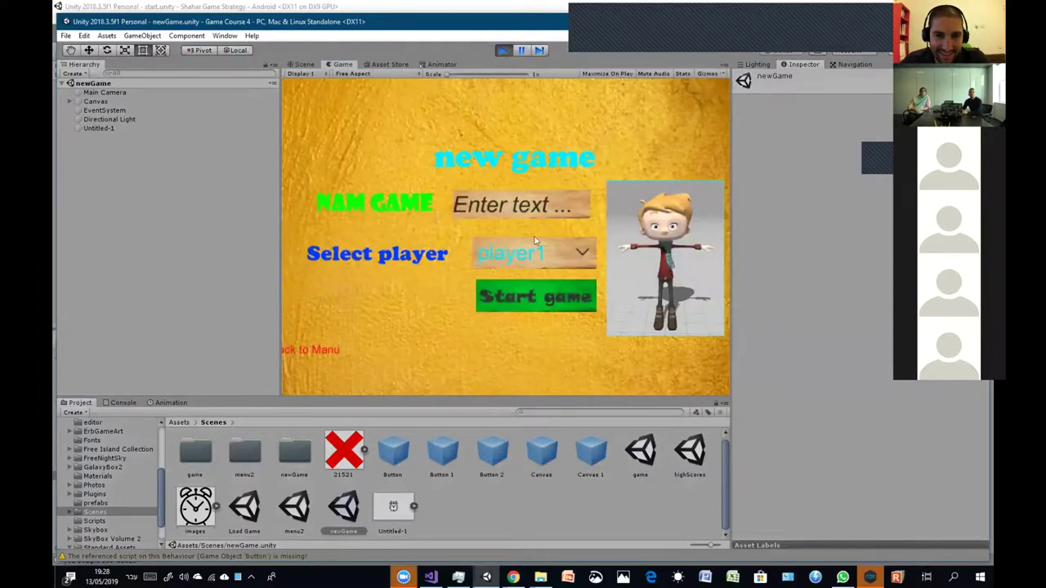
click(550, 206)
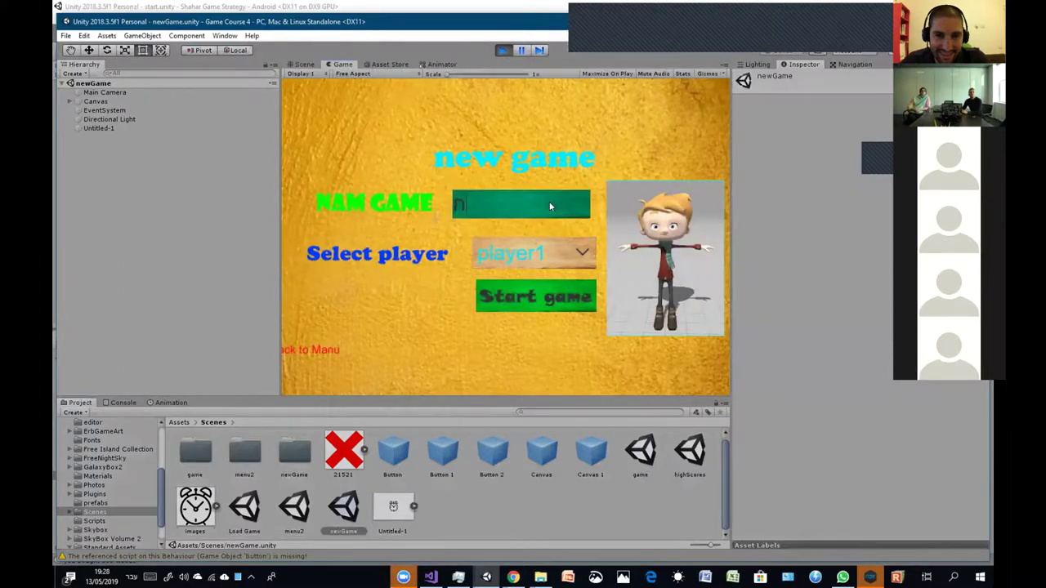
text(123)
click(539, 249)
click(538, 288)
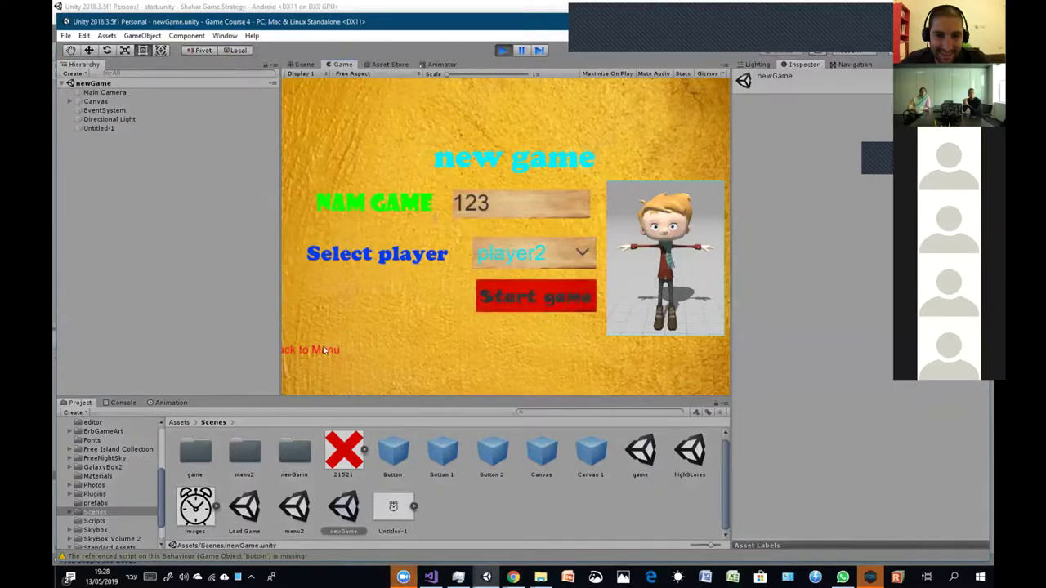
Step: Try to start the new game as player2, and try again with player3 selected
click(544, 305)
click(567, 260)
click(555, 294)
click(550, 297)
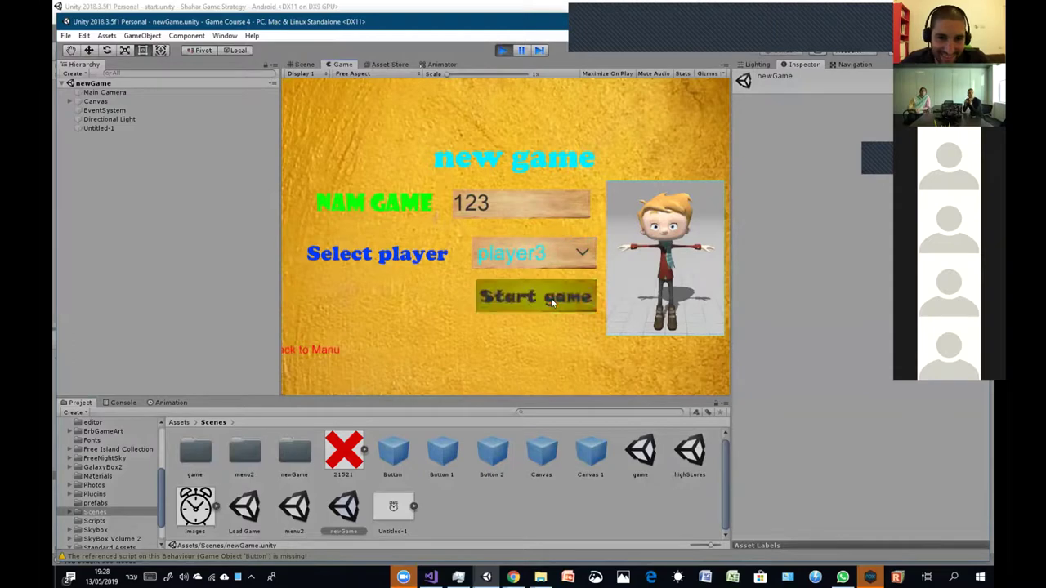
Step: Switch to NoxPlayer, launch the strategy app with the blue building icon and shift the emulator window sideways
click(869, 577)
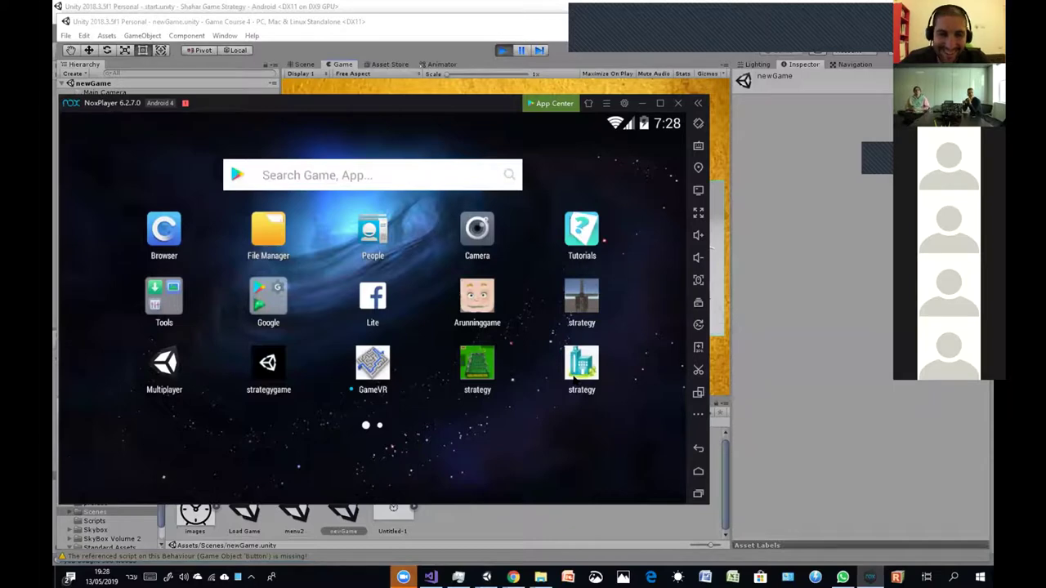
click(575, 376)
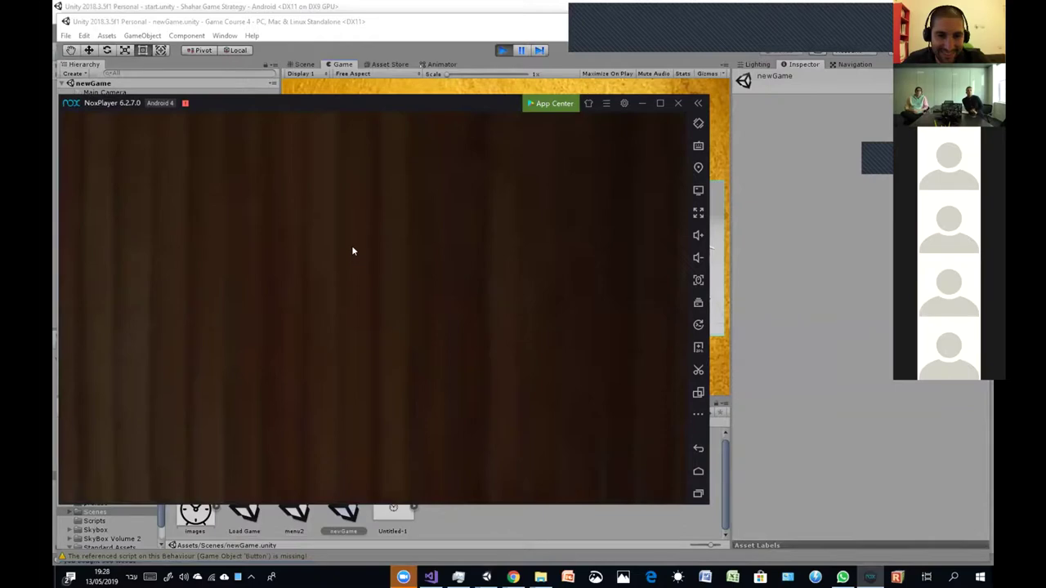
drag(353, 110, 454, 106)
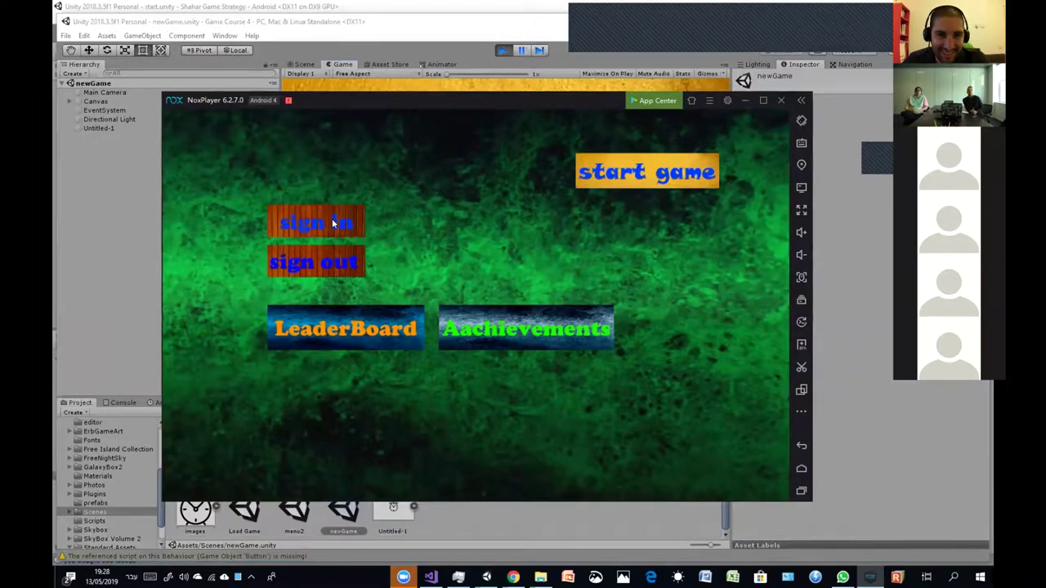
Step: Try signing in to the strategy game, signing out and signing in again
click(332, 223)
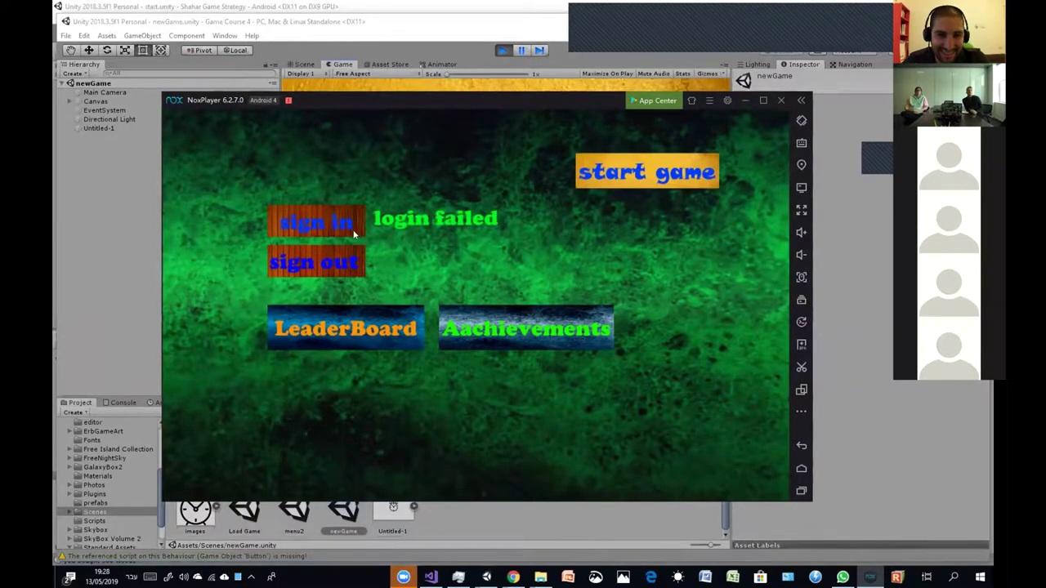
click(352, 260)
click(352, 225)
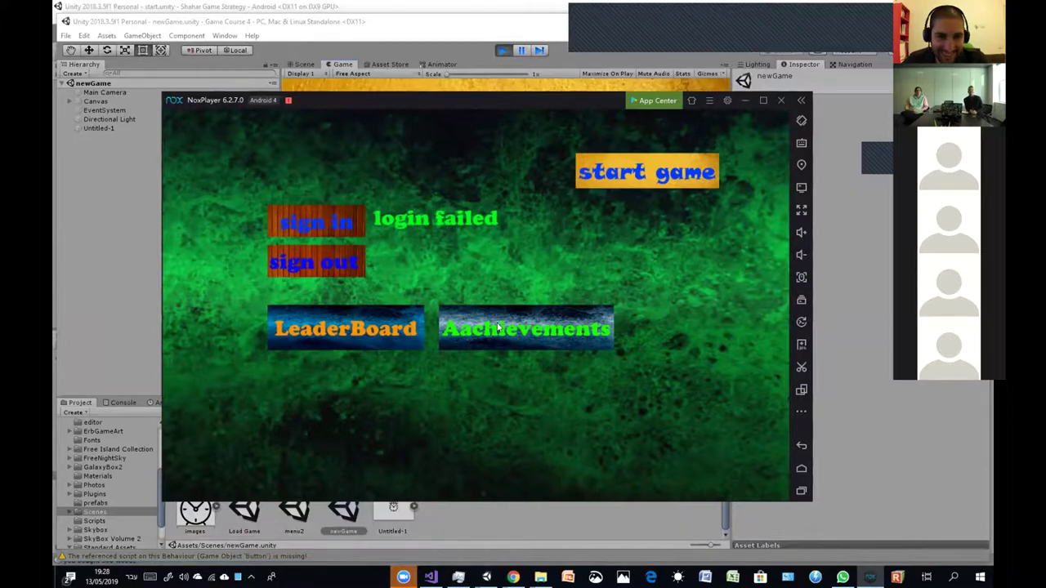
Step: Start the strategy game from its start screen and enter the village map
click(614, 157)
click(615, 171)
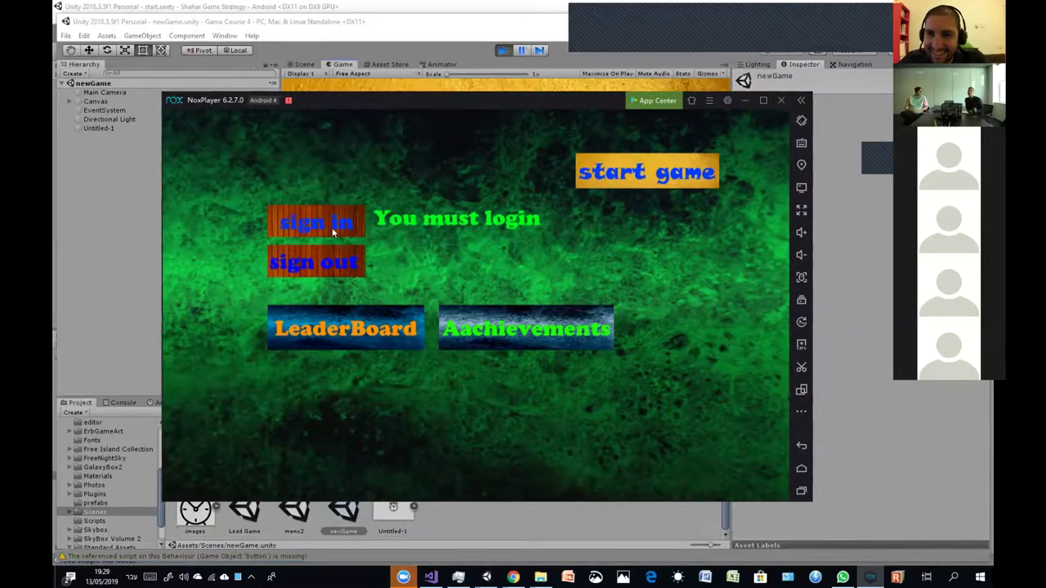
click(620, 177)
click(552, 373)
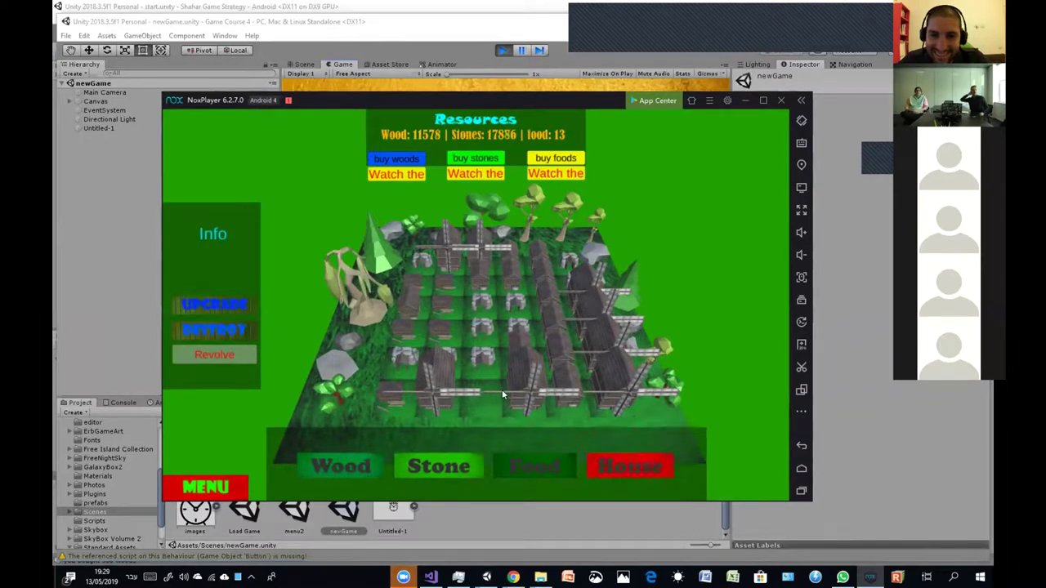
Step: Build a house on the empty front-row plot, and show the info for a food maker and a wood maker
click(494, 409)
click(622, 466)
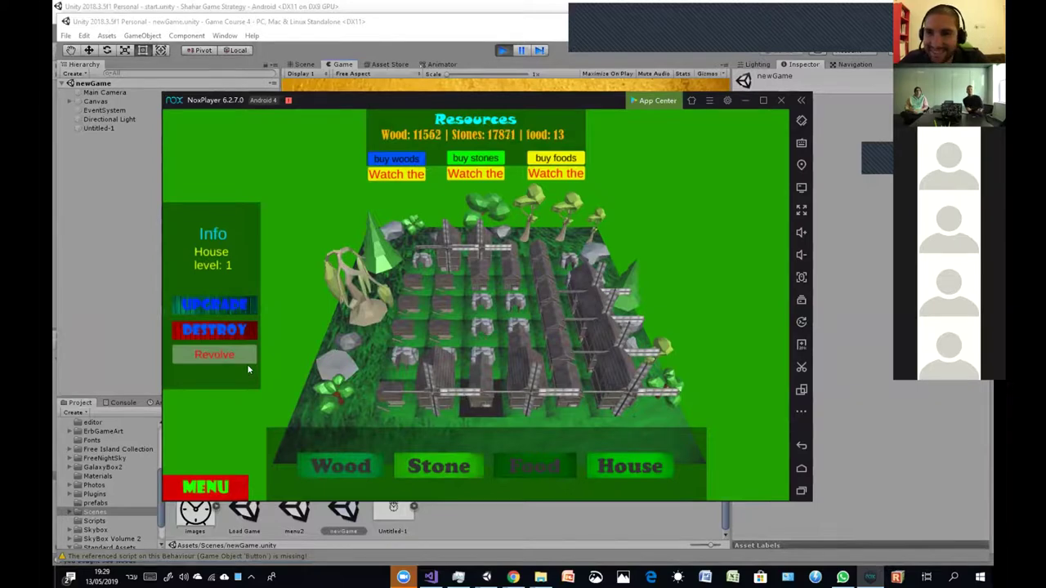
click(418, 402)
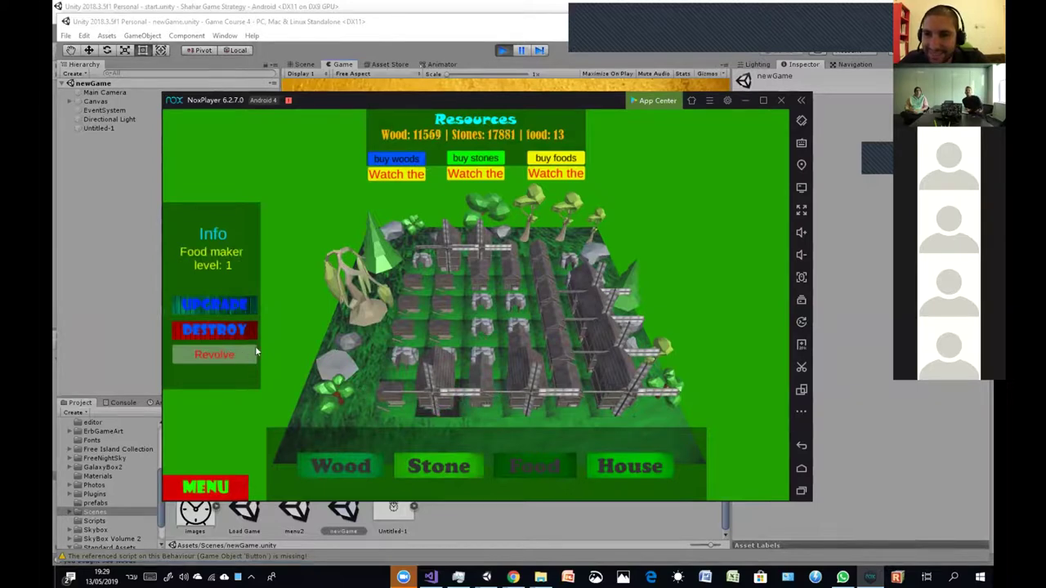
click(444, 332)
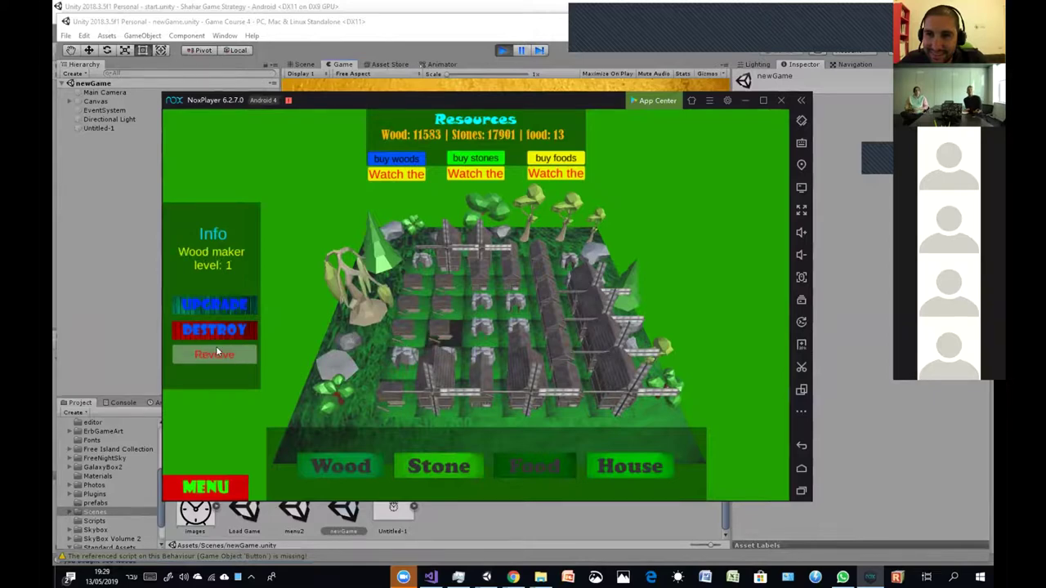
Step: Return to the strategy game's start screen, try signing in again and restart the game
click(214, 474)
click(218, 484)
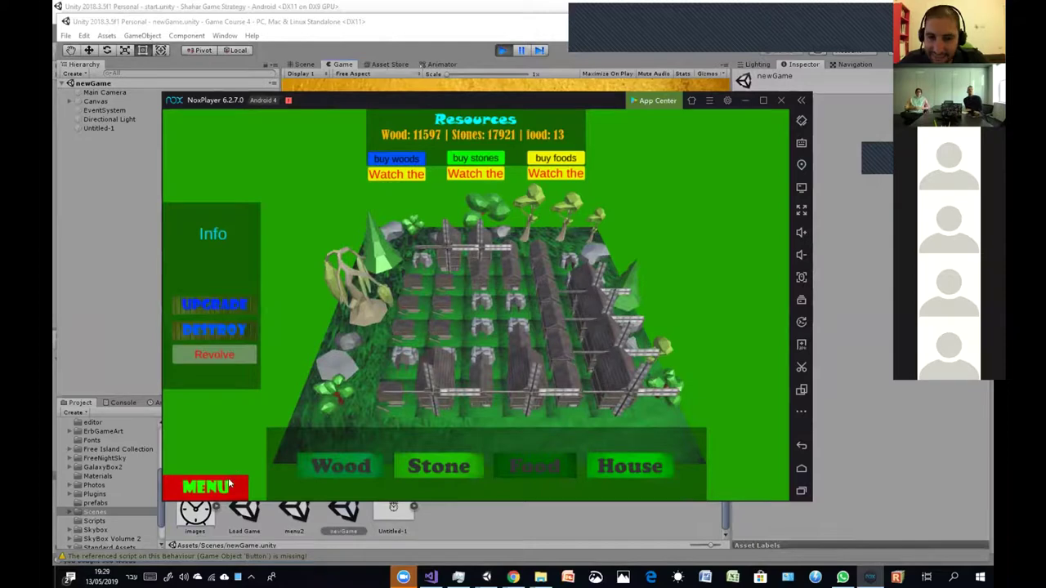
click(230, 484)
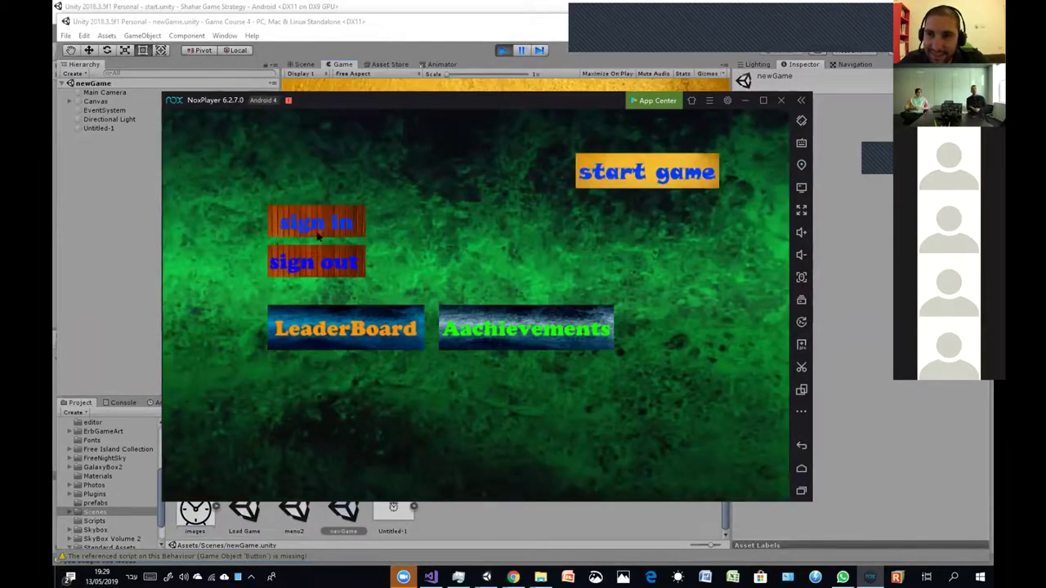
click(318, 234)
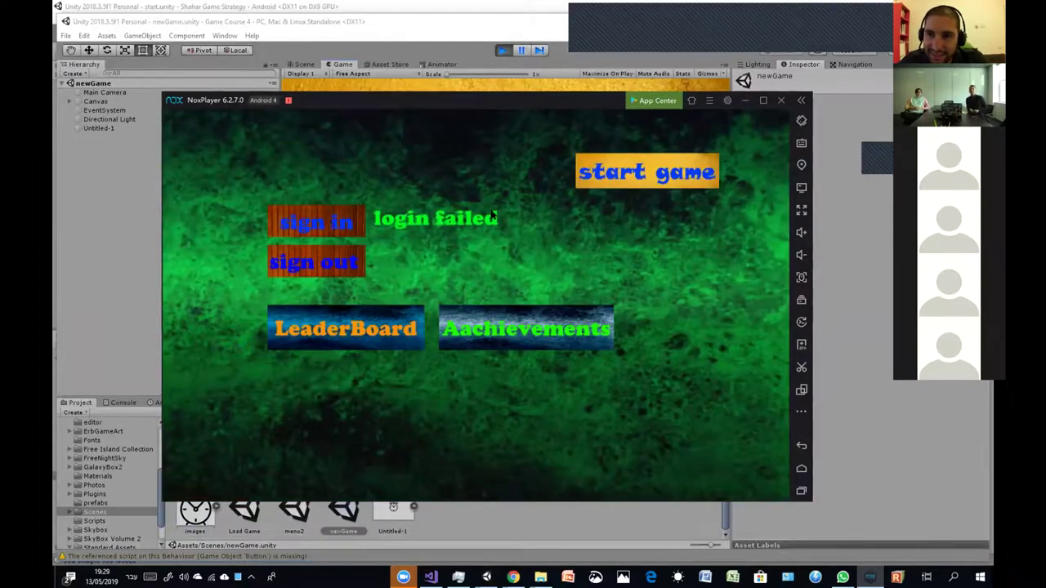
click(651, 182)
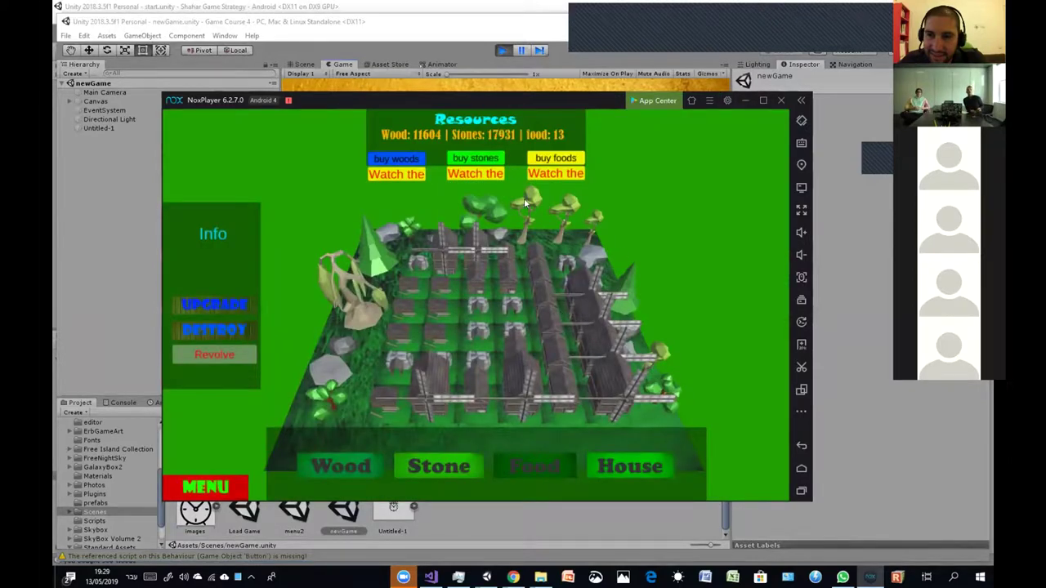
Step: Try to buy foods, and try the watch options for foods and stones
click(561, 159)
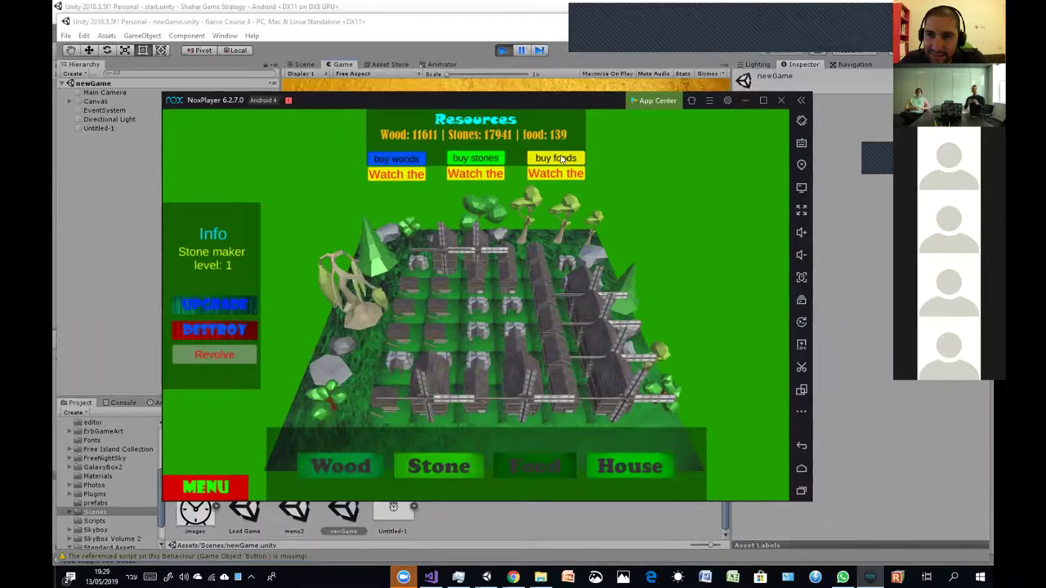
click(559, 174)
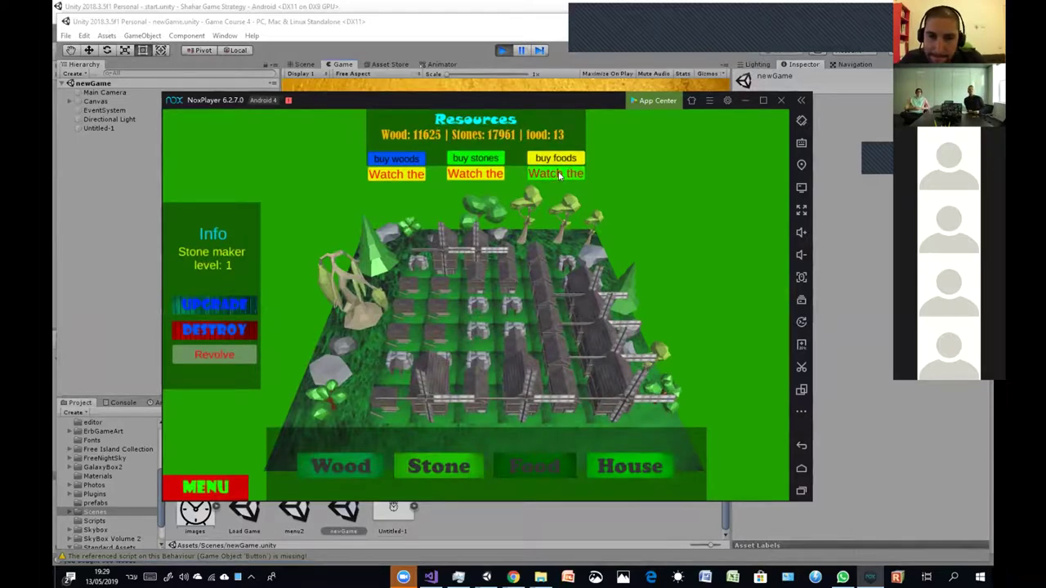
click(475, 174)
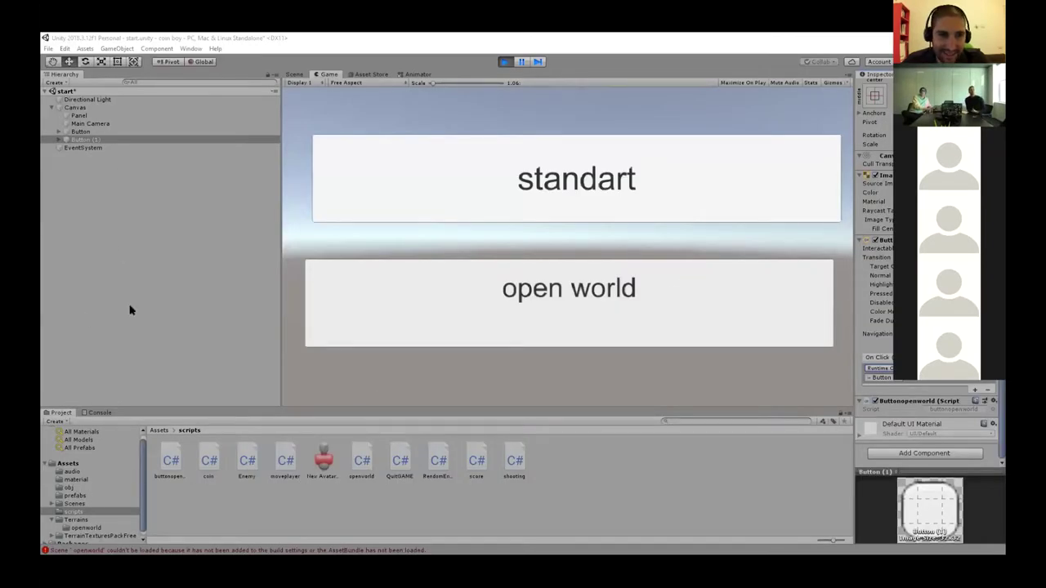
Step: In the coin boy project, open the game scene from the Scenes folder, saving the changes to the start scene
click(87, 504)
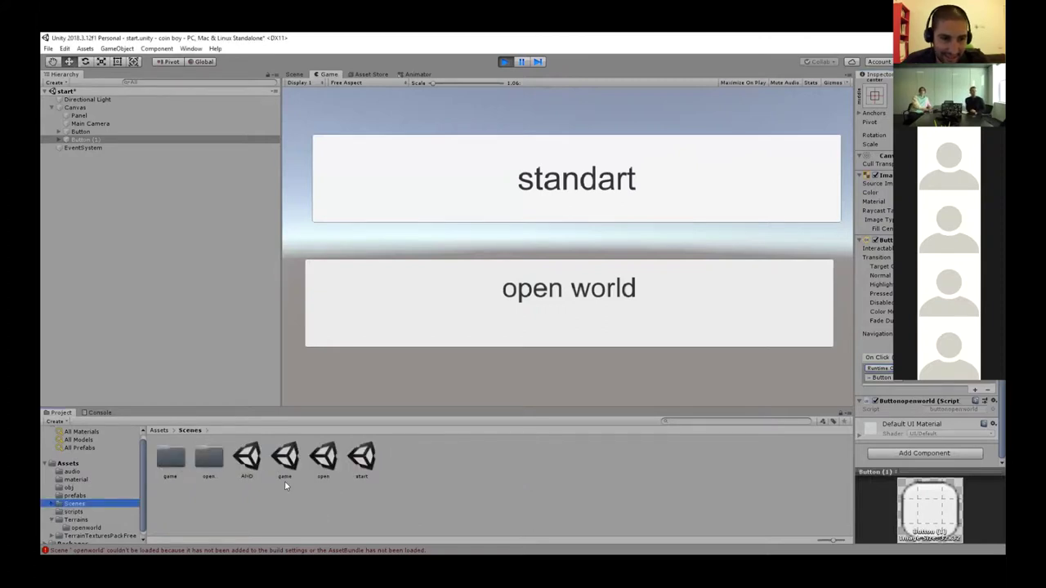
click(285, 459)
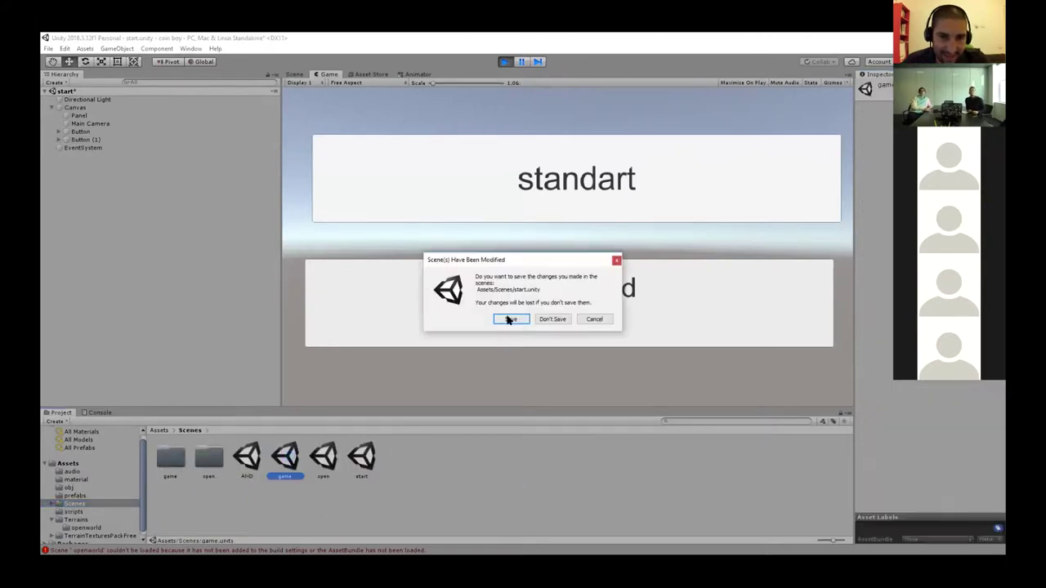
click(515, 321)
Step: Examine the game scene's mountain-ringed terrain, the green pyramid and the navigation mesh covering the ground
scroll(405, 315, up, 2)
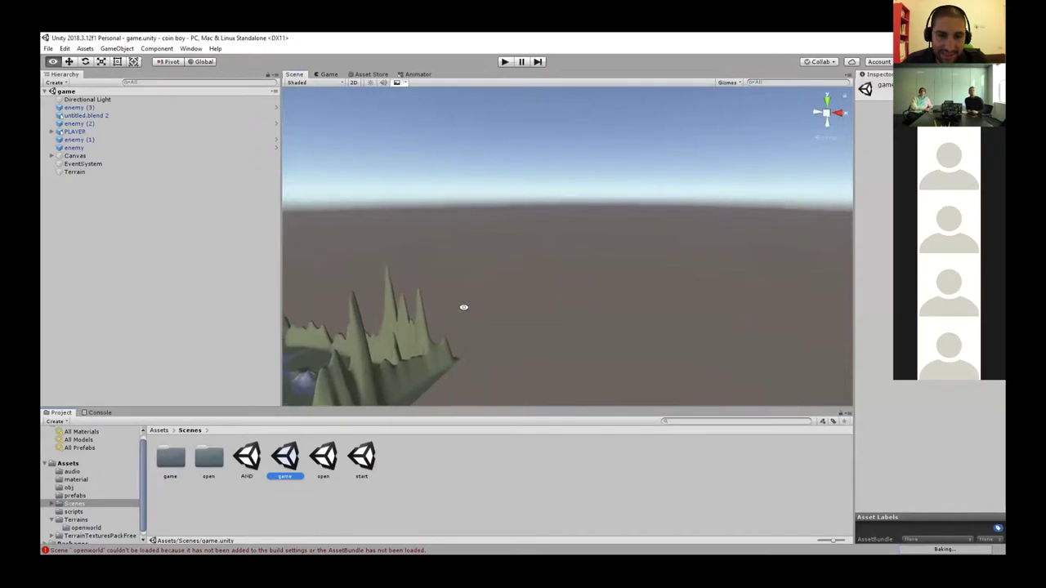
right_drag(434, 307, 523, 290)
right_drag(379, 353, 379, 353)
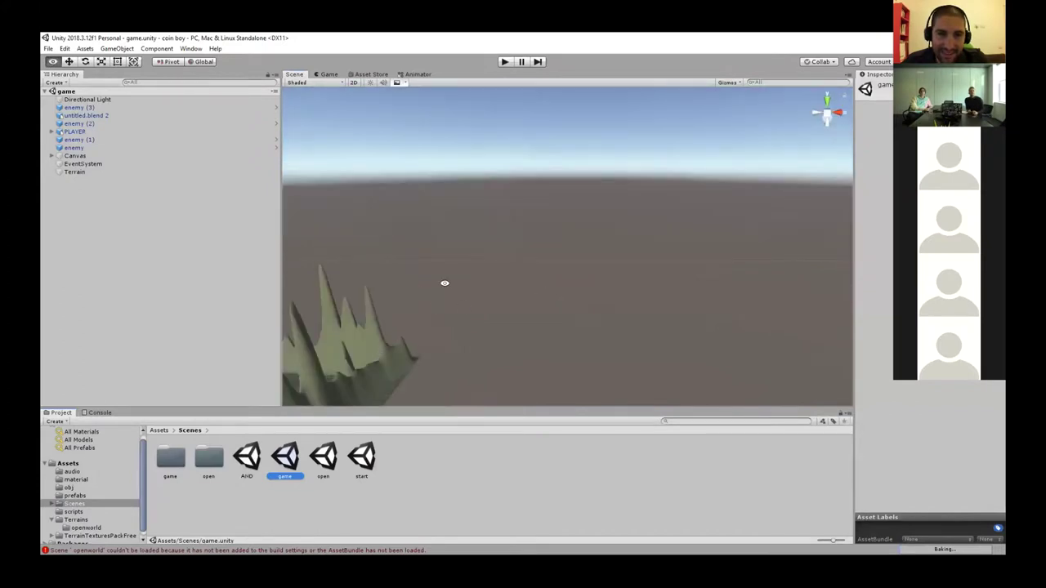
right_drag(444, 283, 523, 232)
scroll(521, 232, up, 8)
right_drag(670, 254, 670, 254)
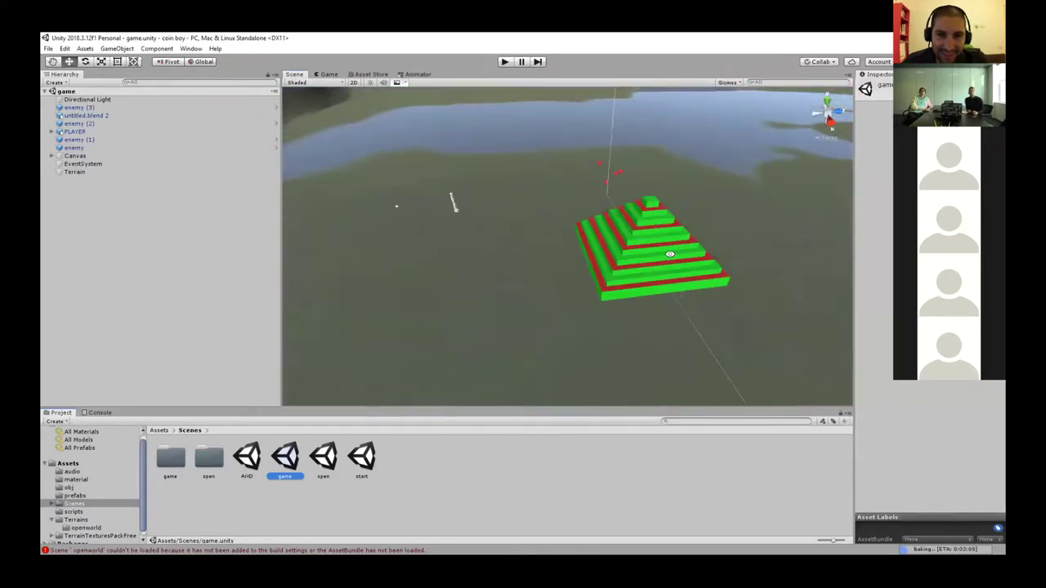
right_drag(782, 187, 696, 330)
right_drag(818, 300, 760, 96)
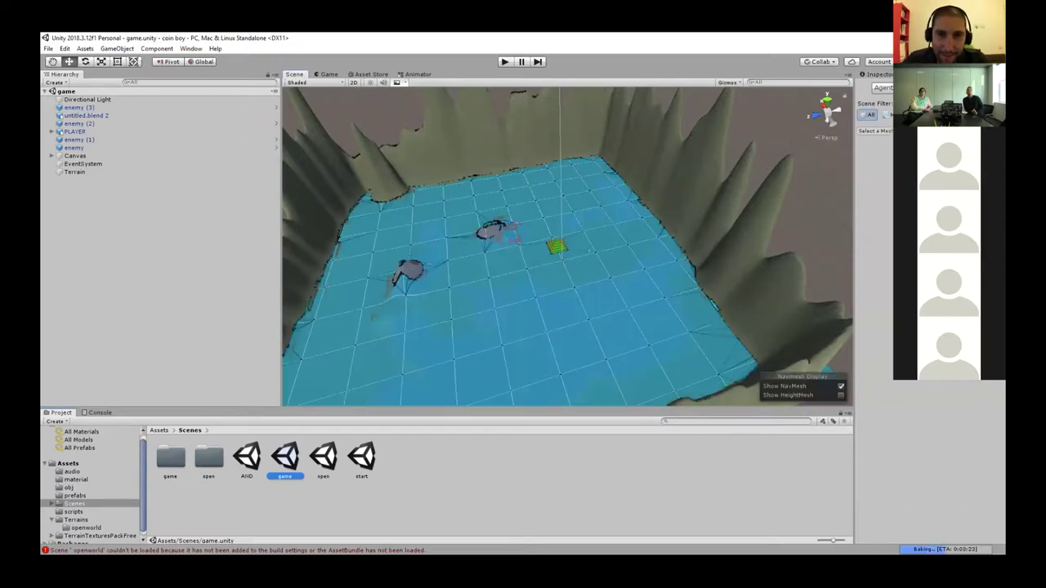
click(945, 87)
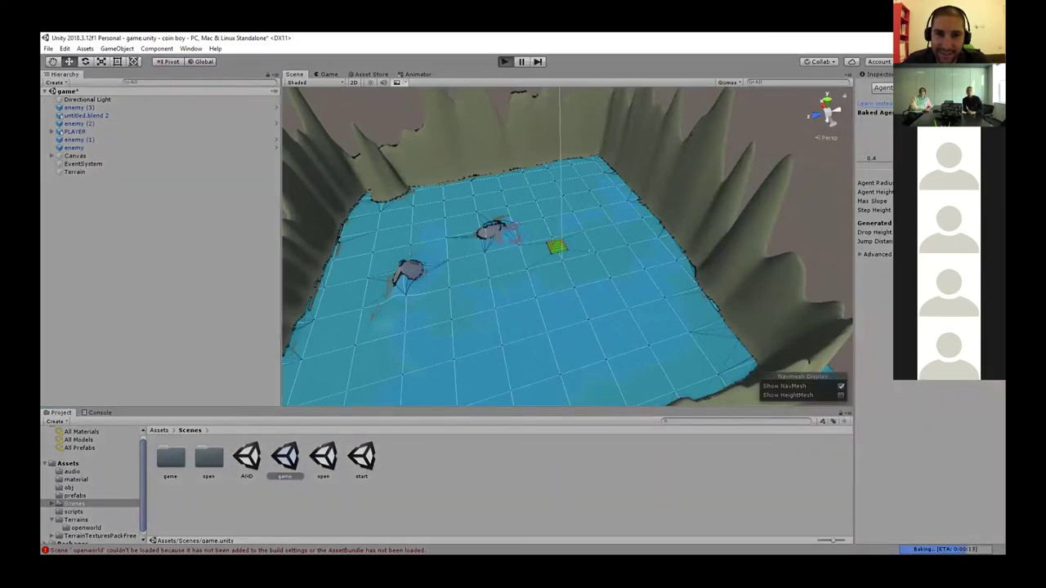
Step: Play-test the game scene, running and jumping the white character past the green pyramid and toward the water to collect coins
key(ctrl+p)
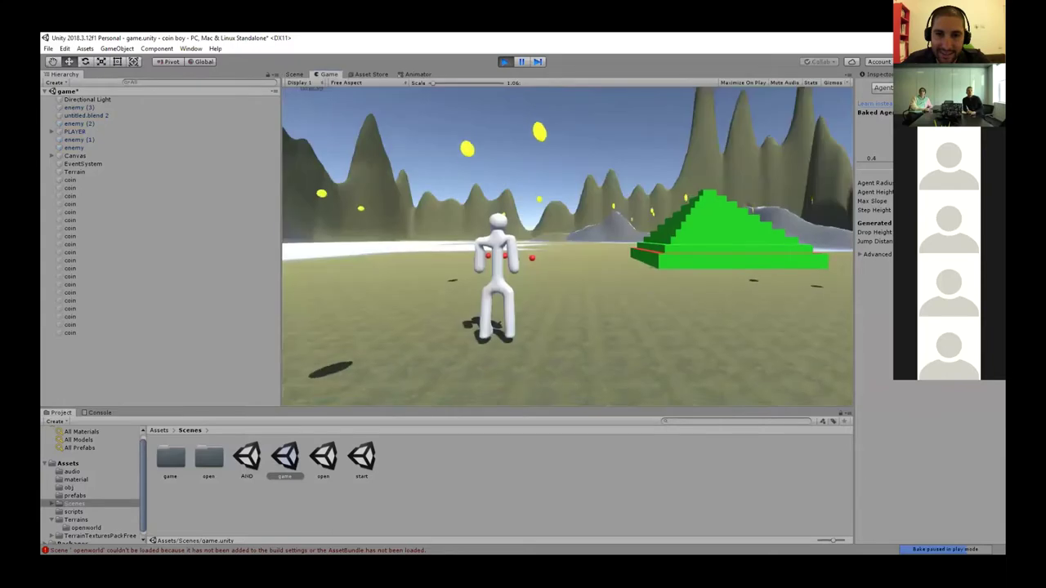
key(w)
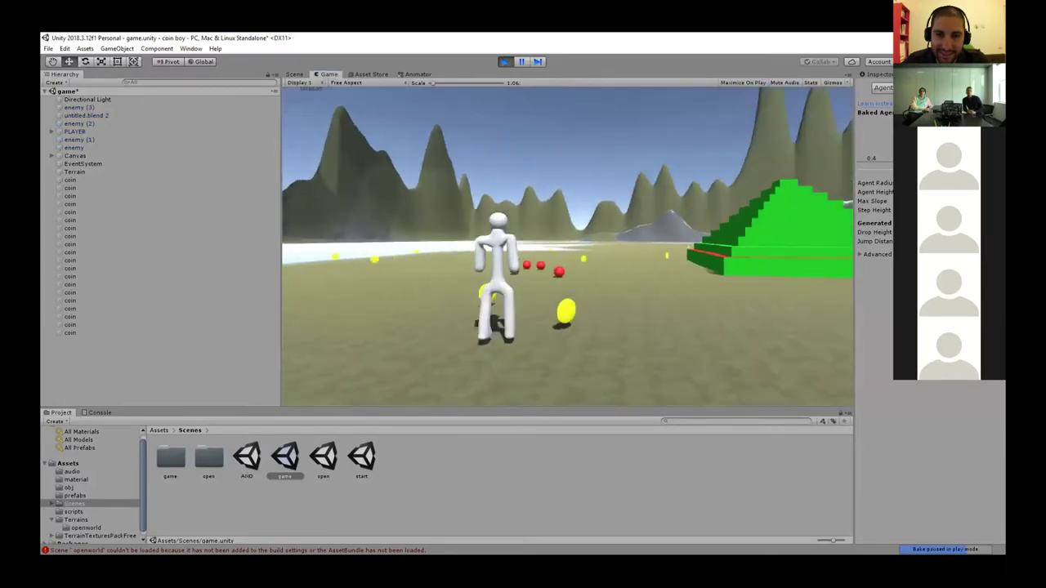
key(w)
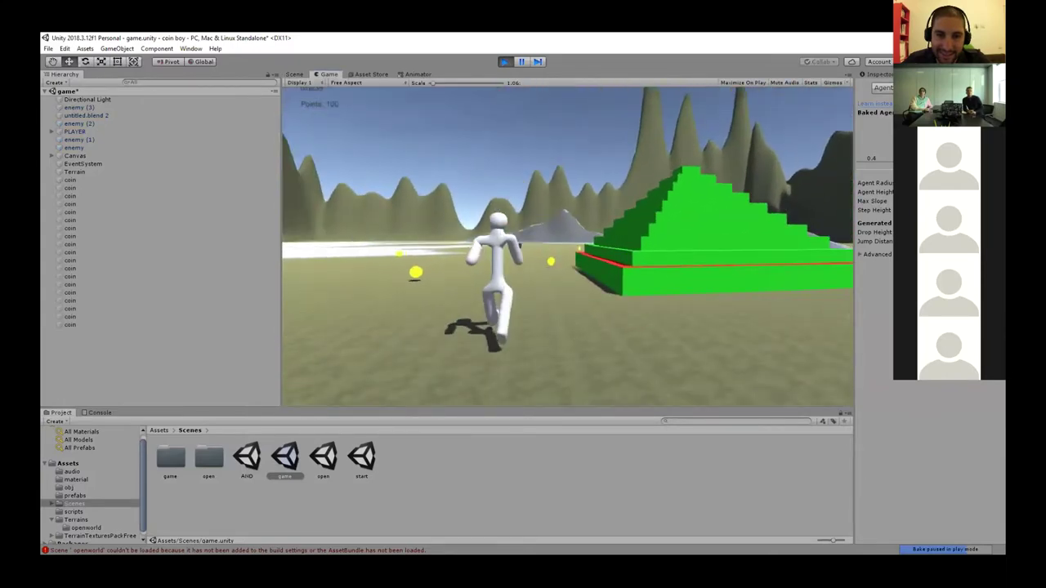
key(w)
key(space)
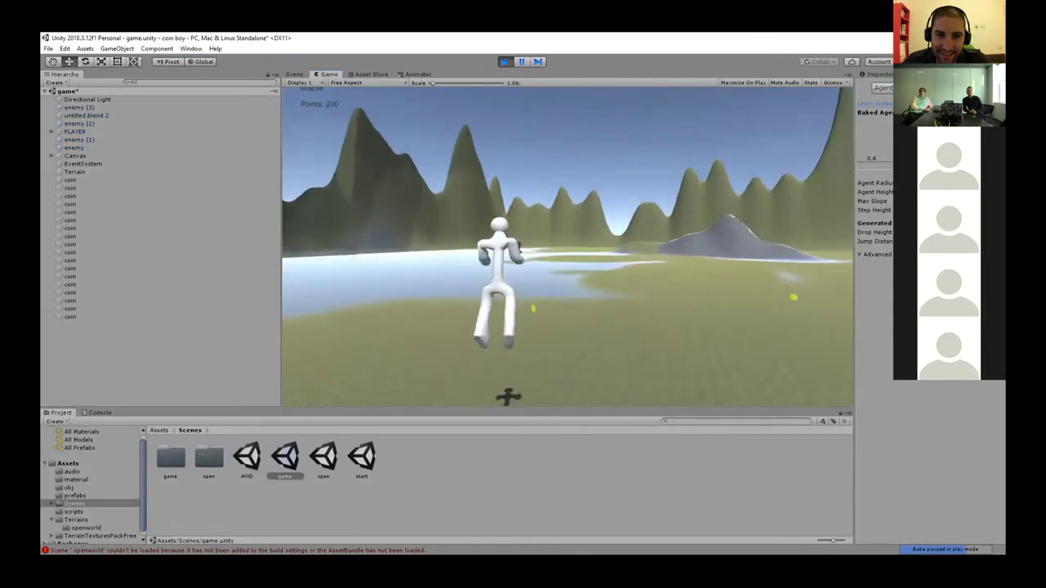
key(w)
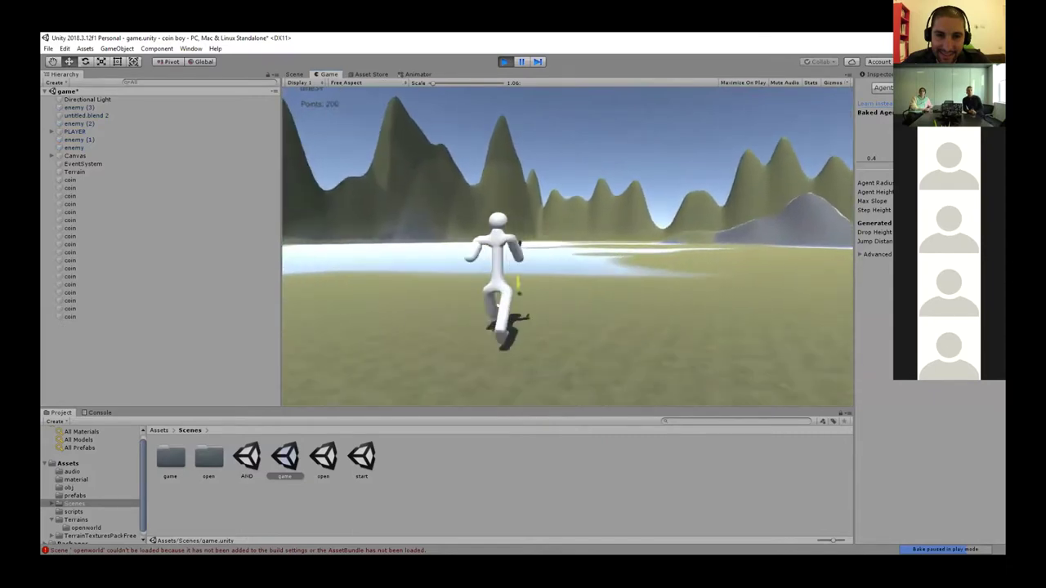
key(w)
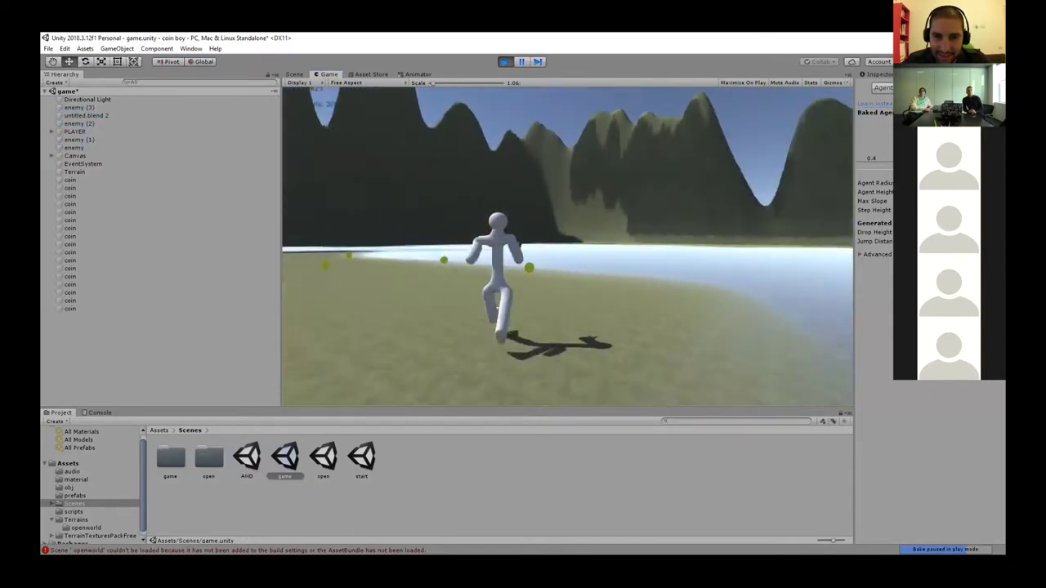
key(w)
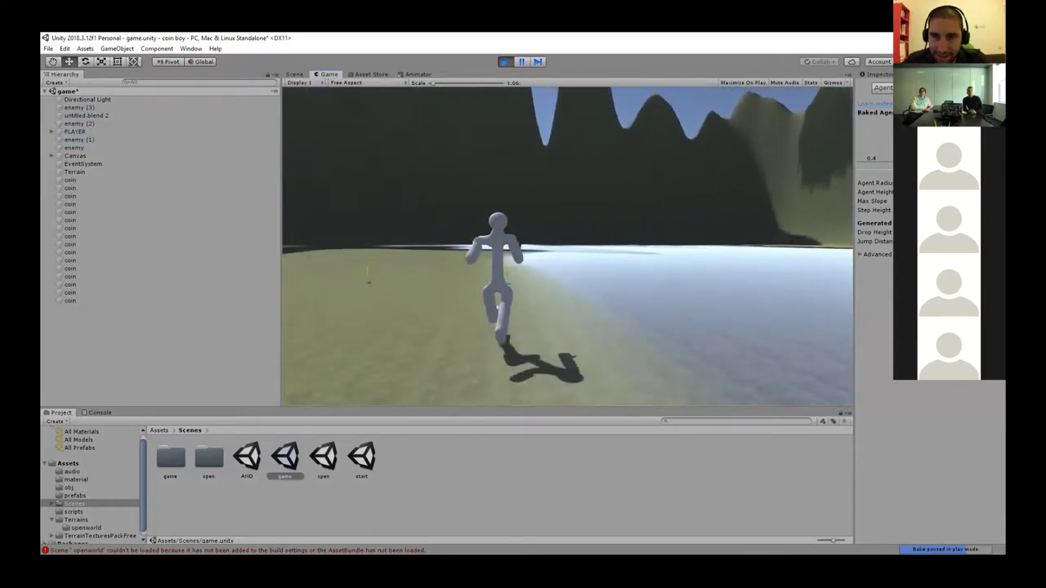
Step: Outrun the red balls while collecting more coins, jumping and turning back toward the green pyramid
key(w)
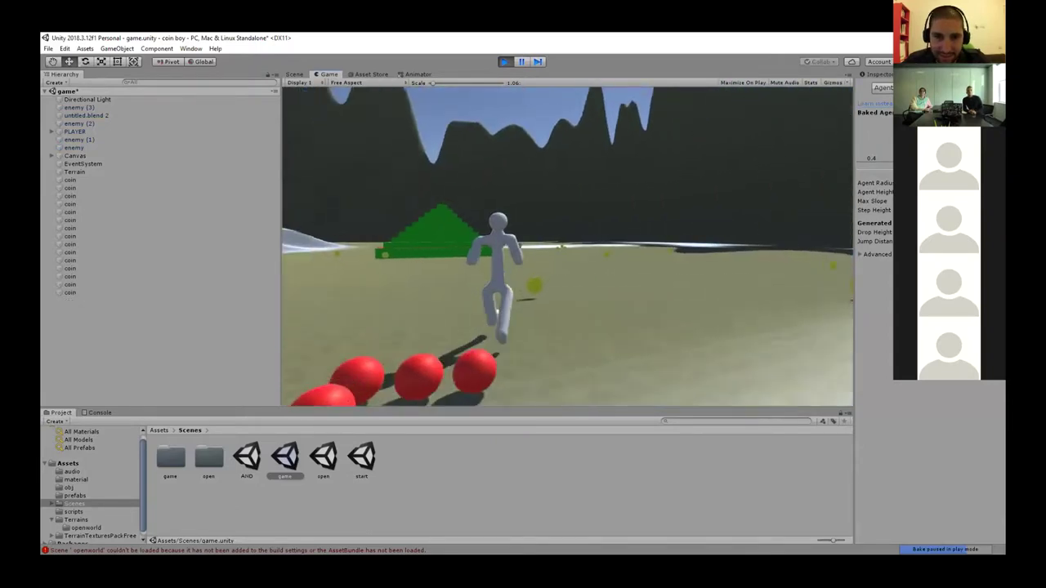
key(w)
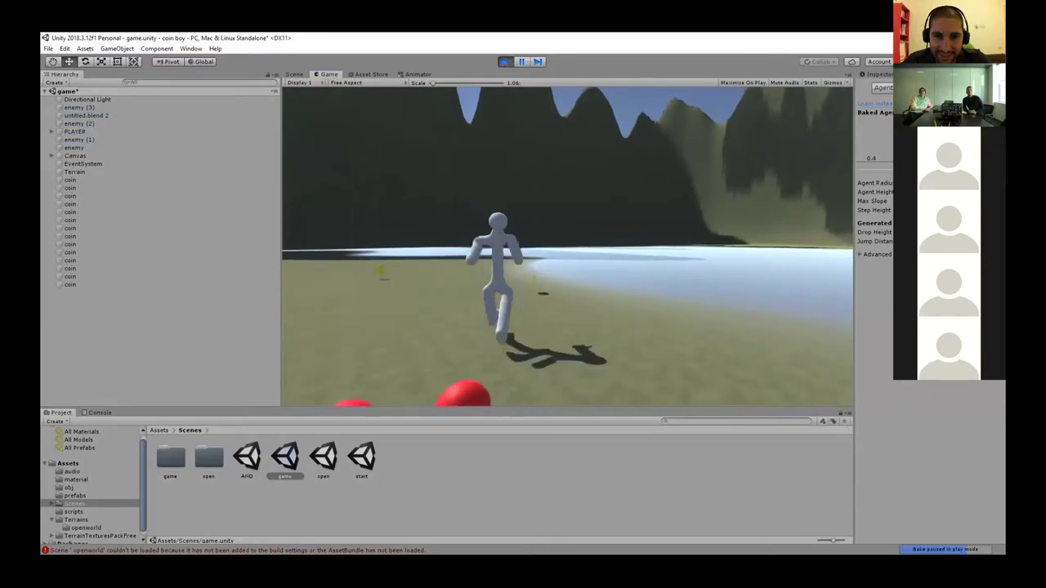
key(w)
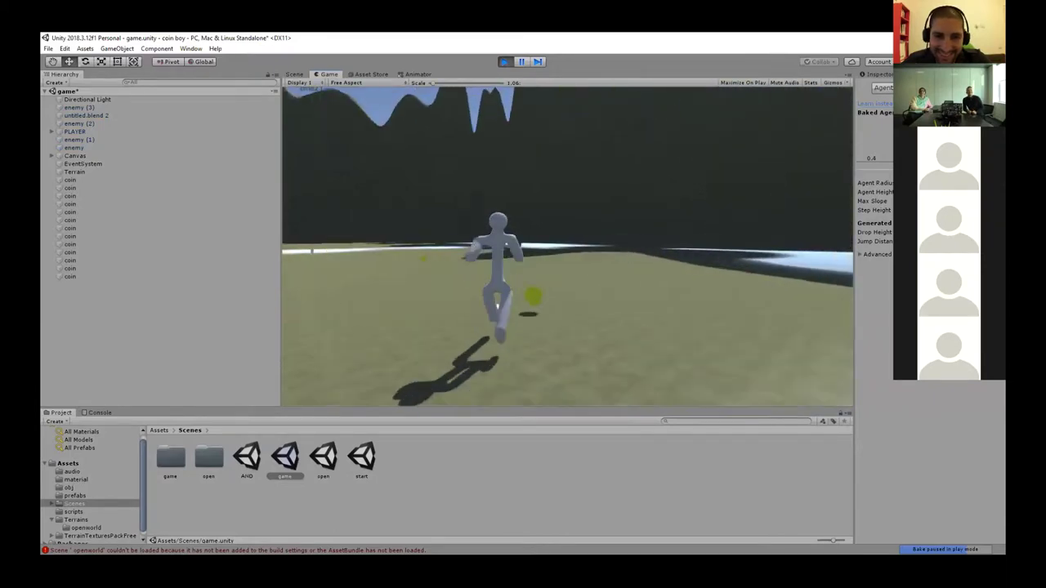
key(w)
key(space)
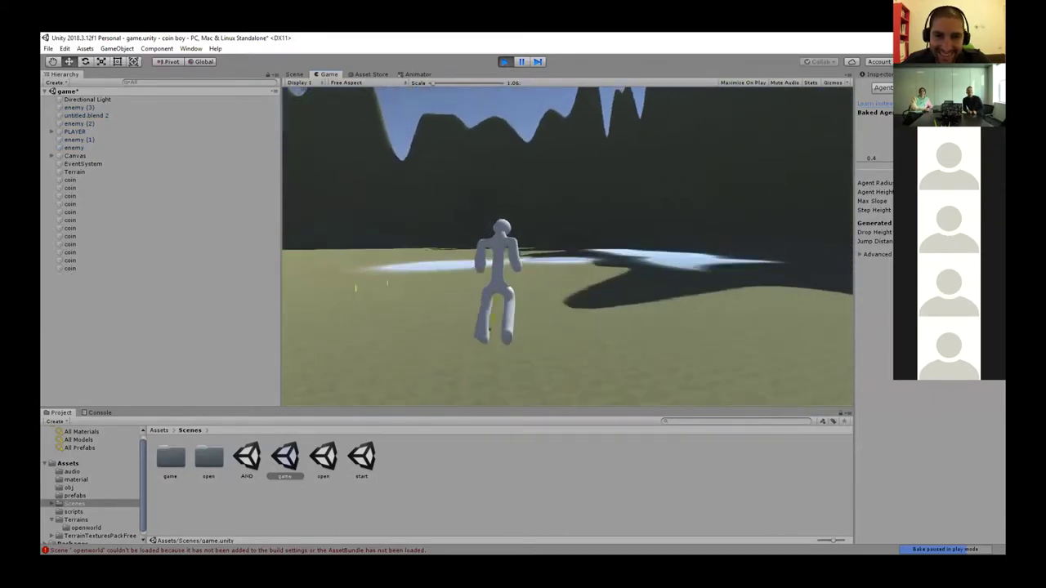
key(w)
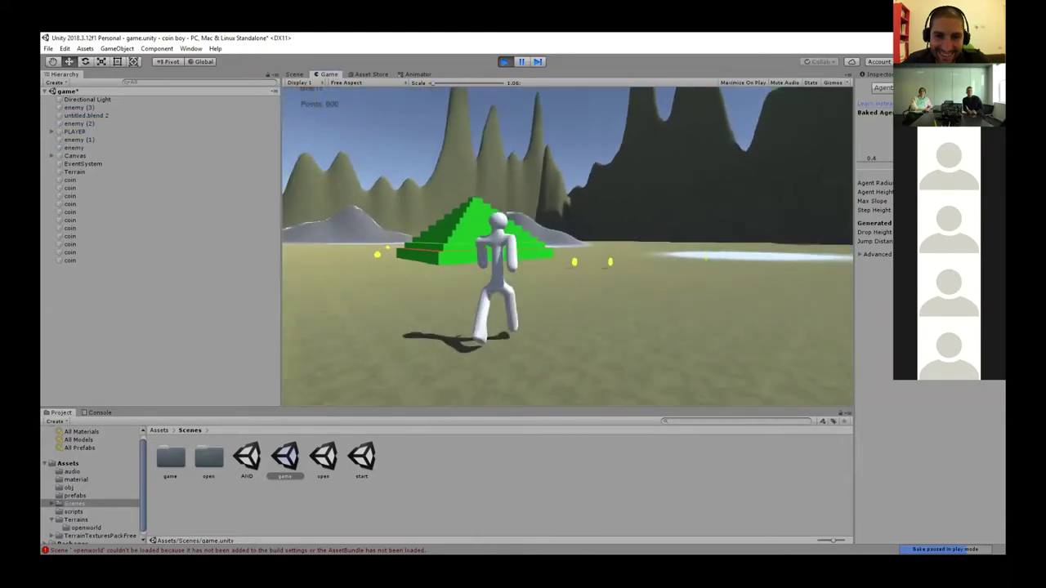
key(w)
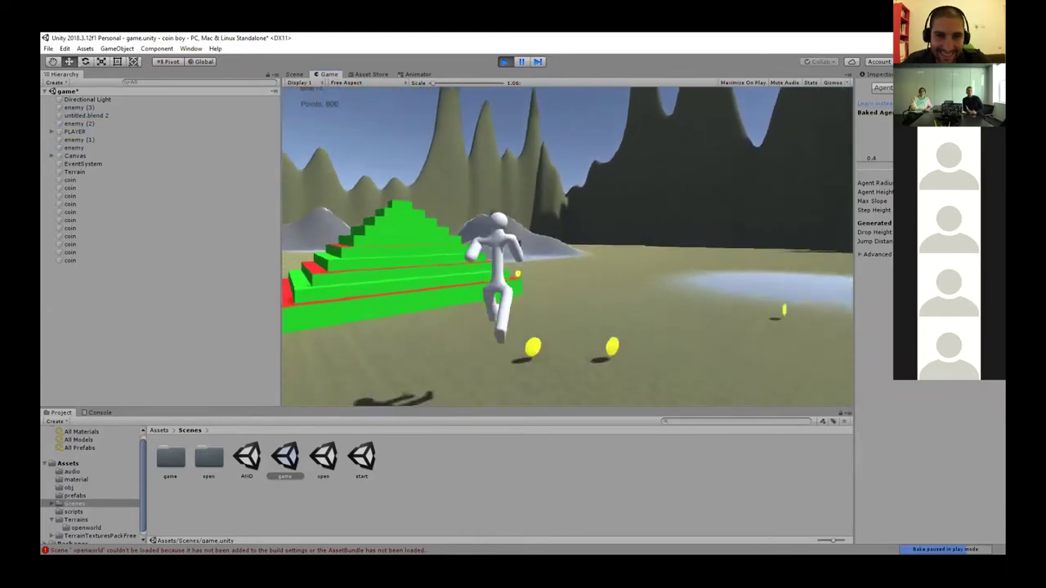
Step: Collect further coins around the pyramid and hills until the round ends, and choose Try Again
key(w)
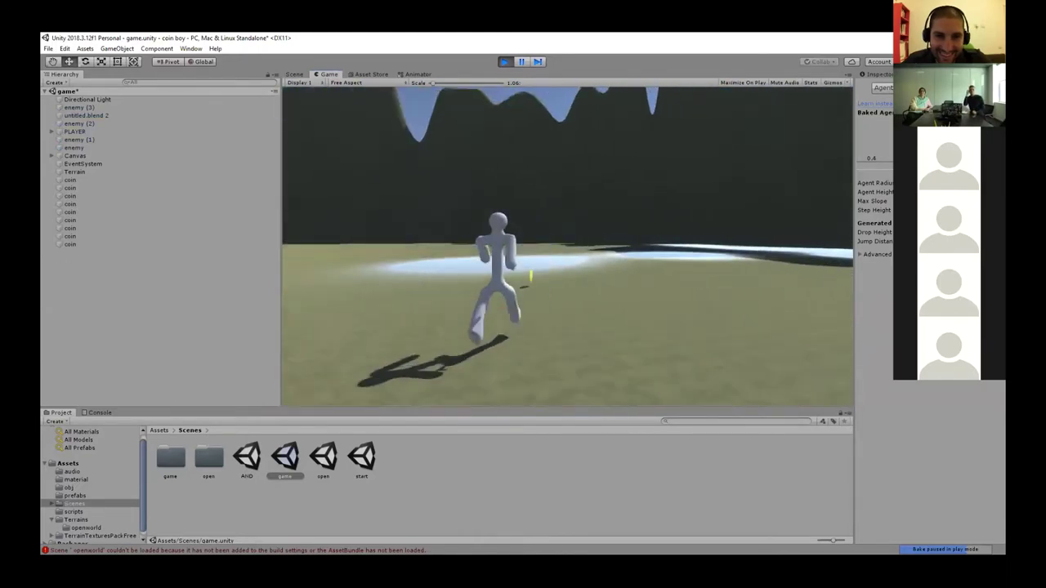
key(w)
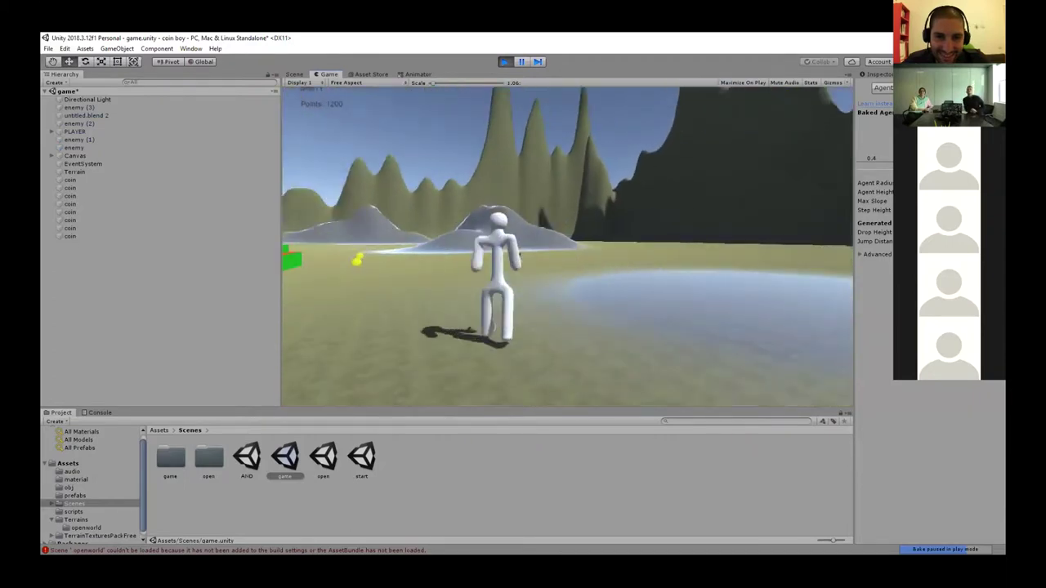
key(w)
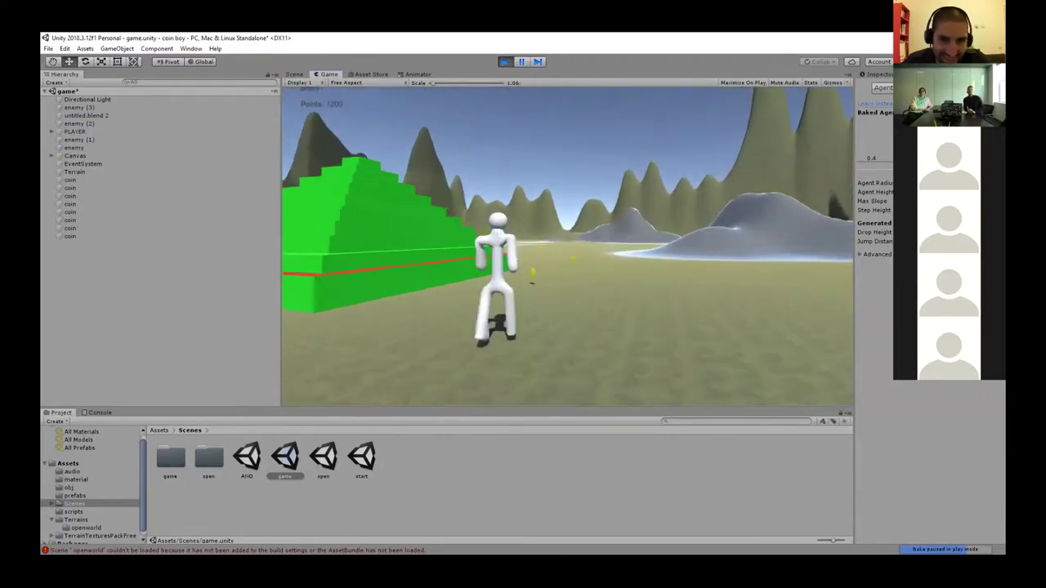
key(w)
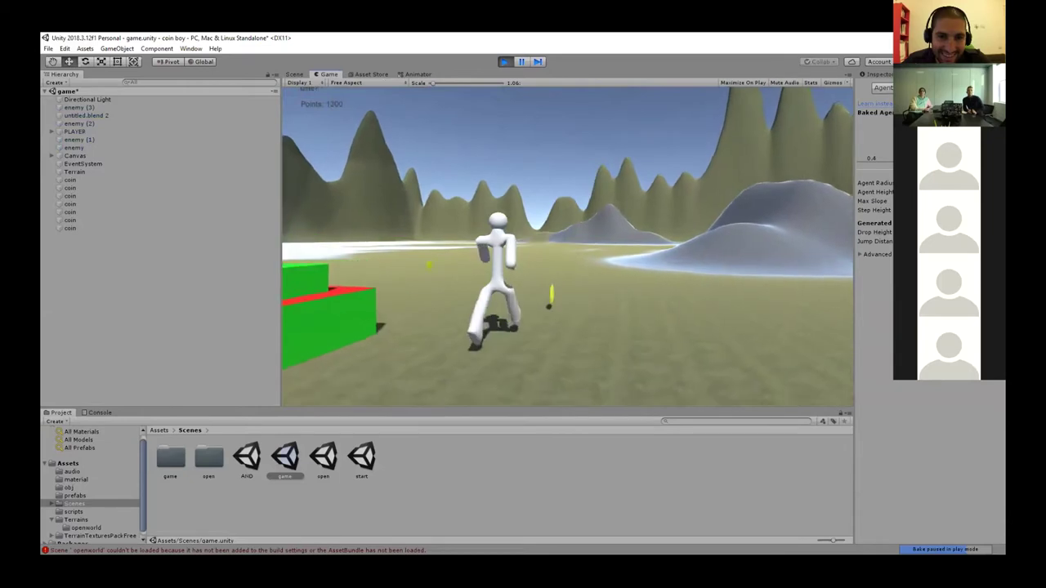
key(w)
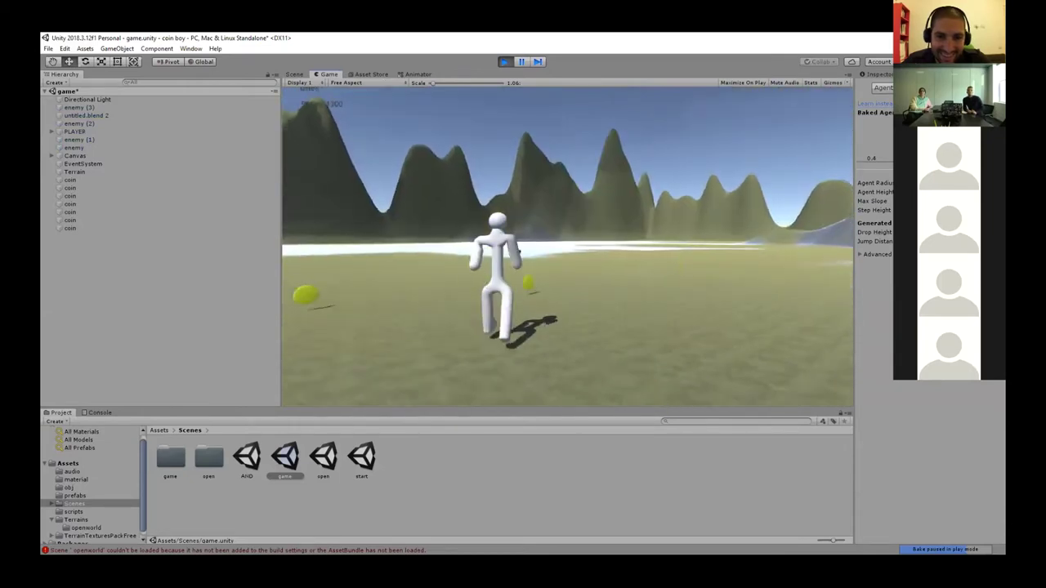
key(w)
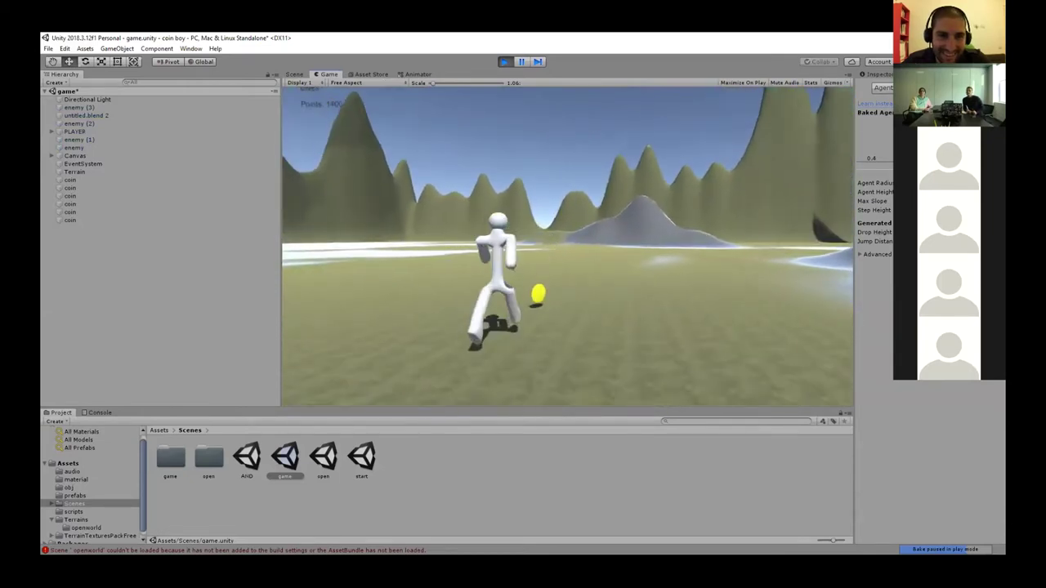
key(w)
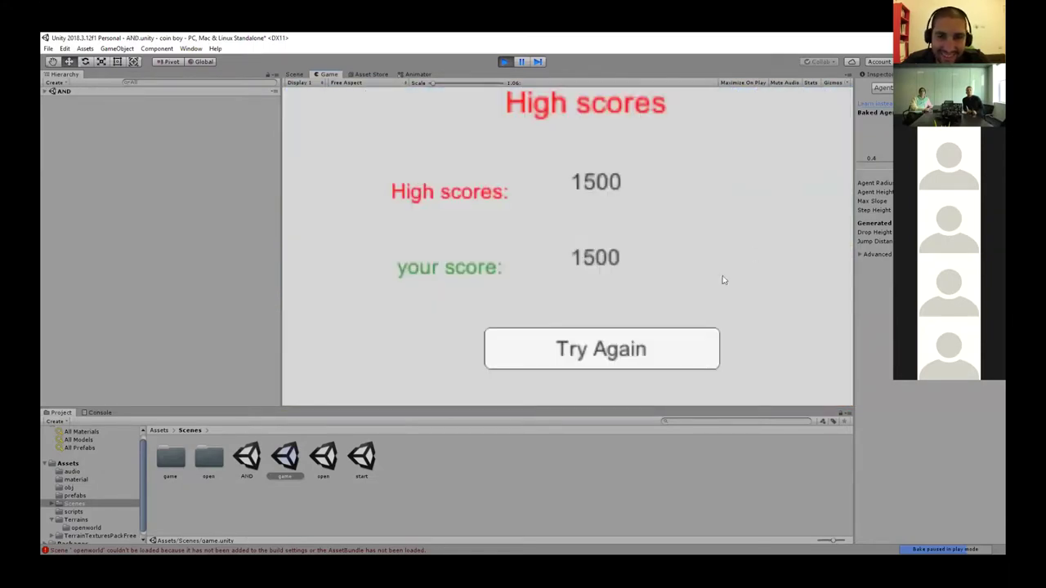
click(654, 361)
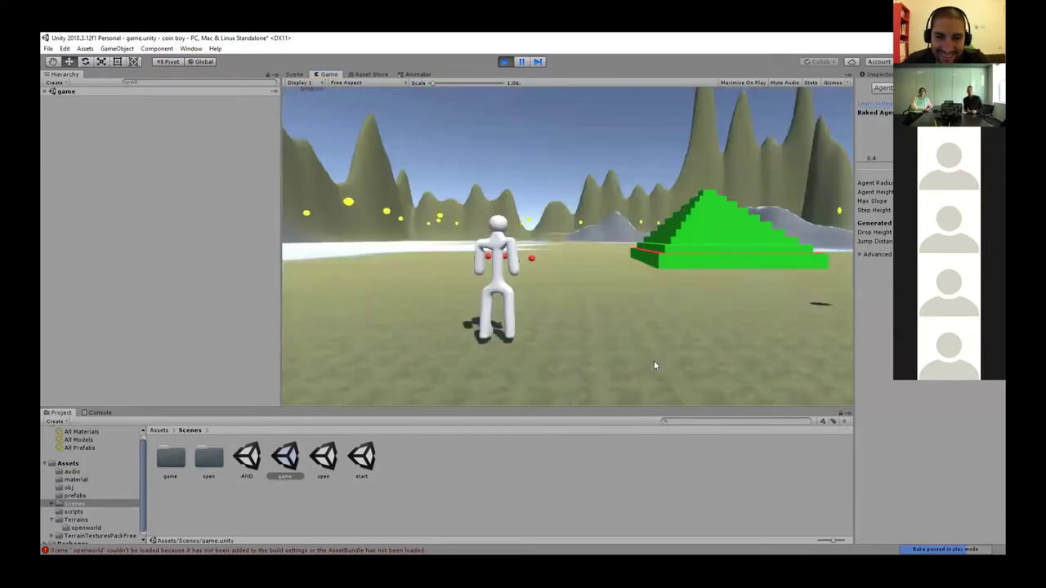
Step: Stop the play-test and load the open scene from the Scenes folder
click(504, 61)
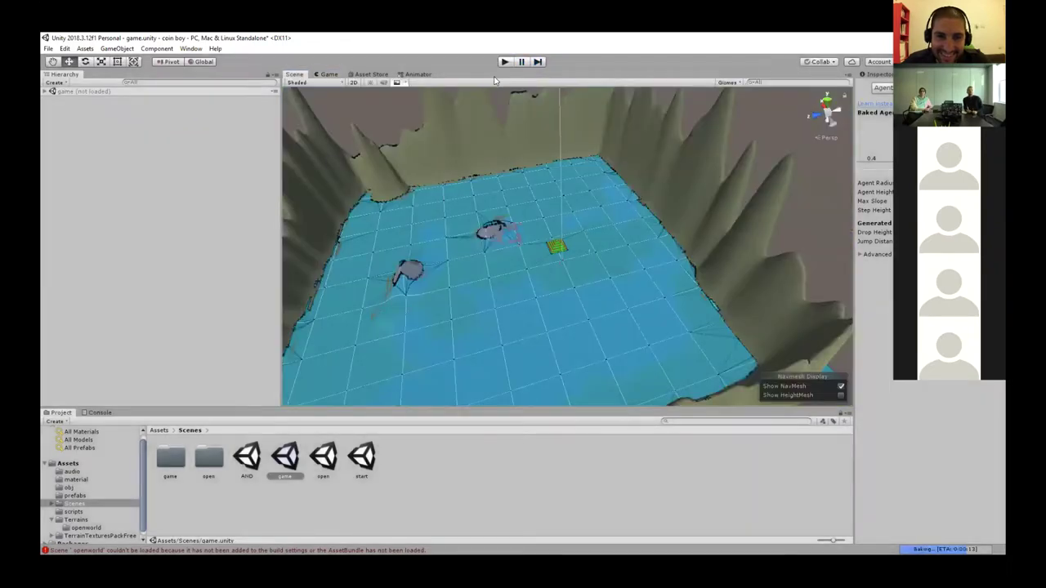
double_click(327, 456)
click(510, 319)
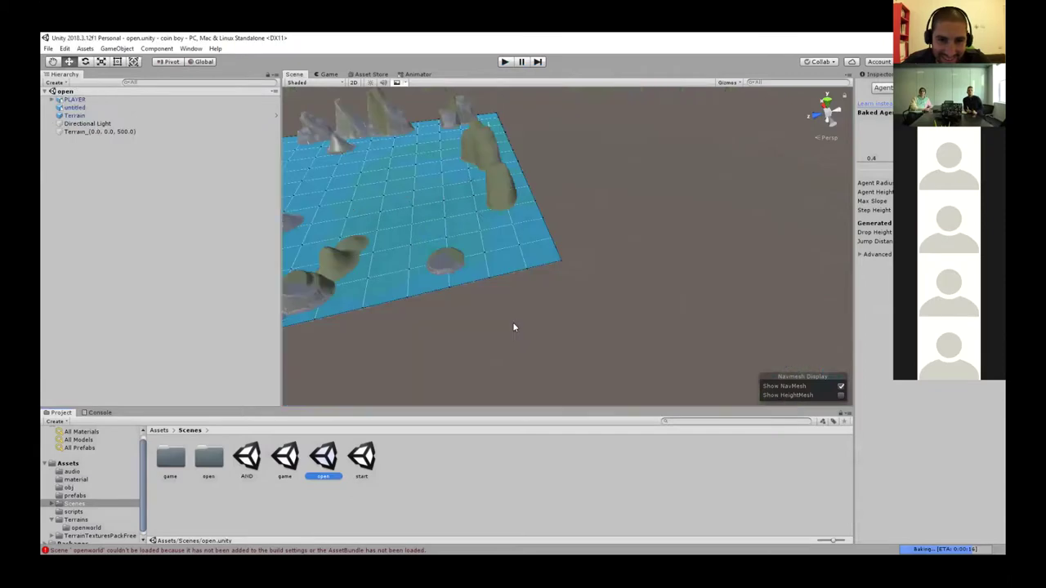
Step: Examine the open scene's rocky terrain and its navigation mesh from a lower angle, selecting the Terrain object
middle_drag(459, 219, 420, 212)
alt+drag(420, 213, 312, 117)
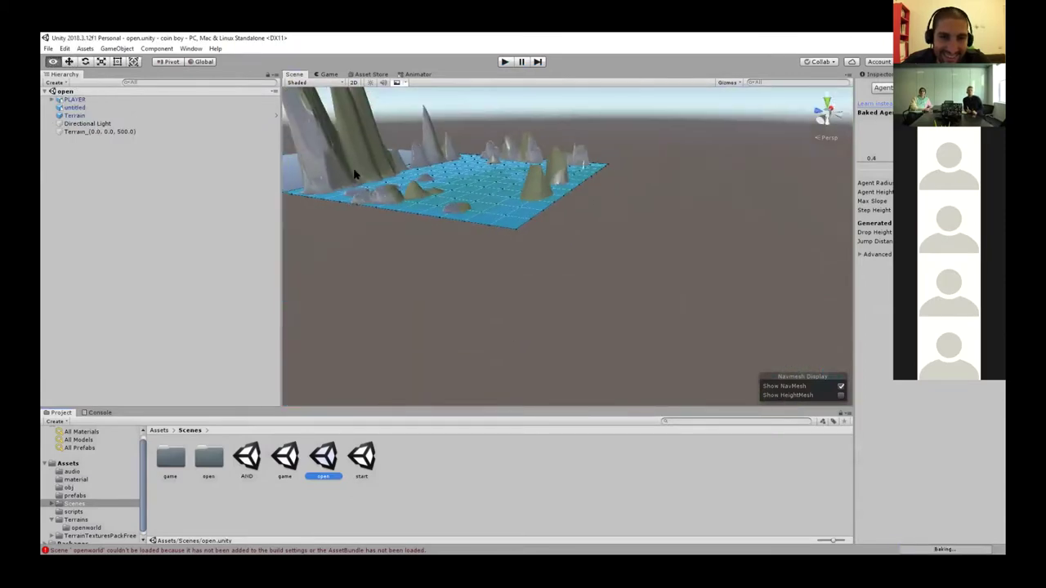
drag(369, 175, 433, 189)
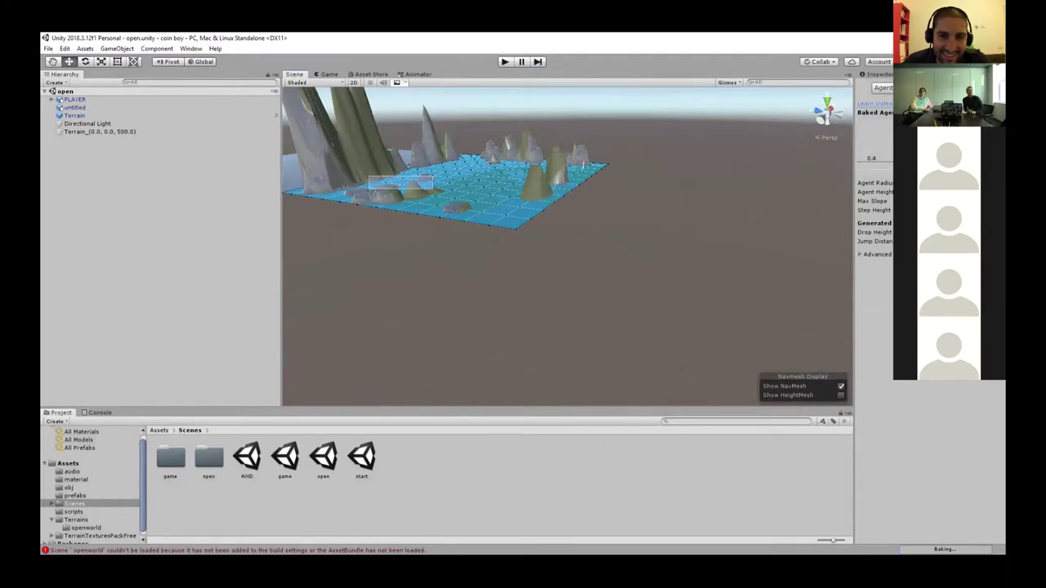
drag(368, 175, 357, 171)
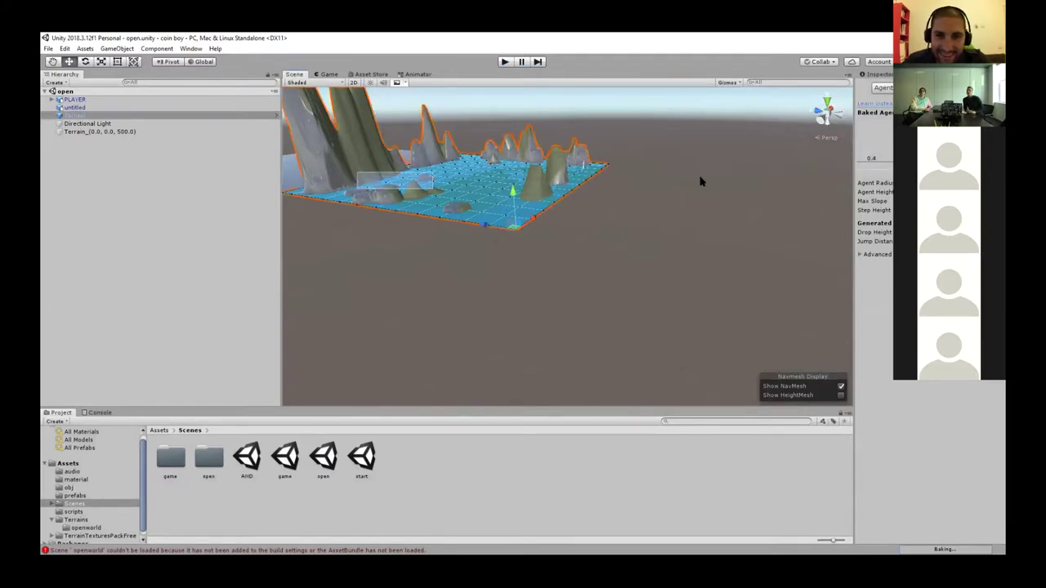
scroll(701, 181, down, 2)
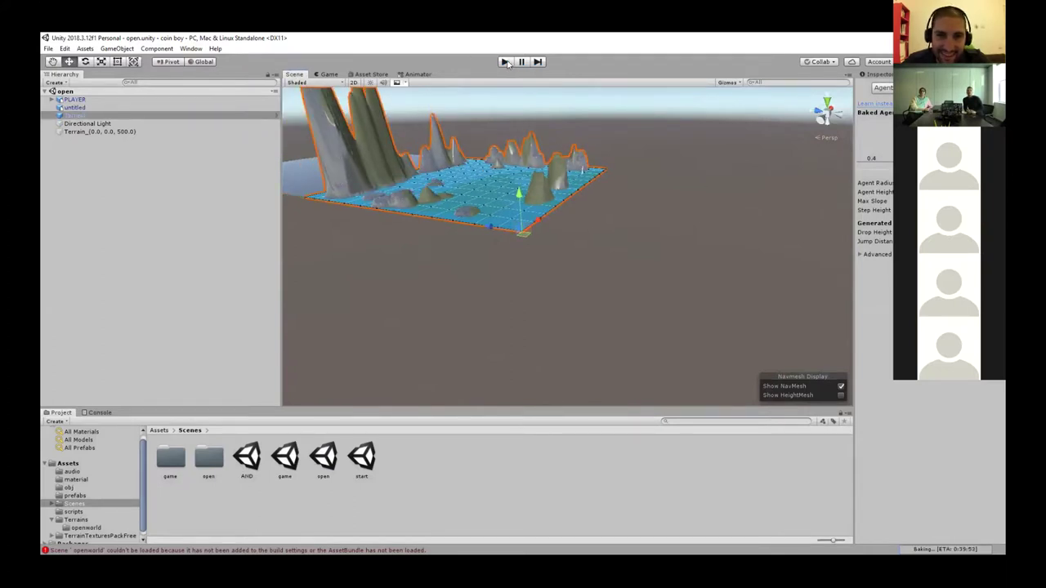
Step: Enter play mode in the open scene despite the running NavMesh bake, and turn the character to survey the surrounding rocks
key(ctrl+p)
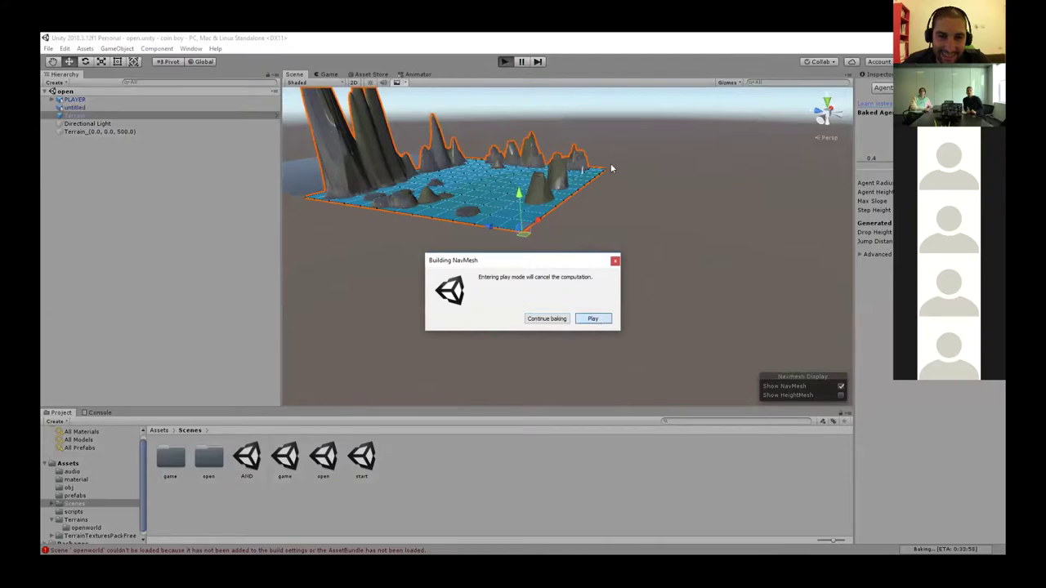
key(Escape)
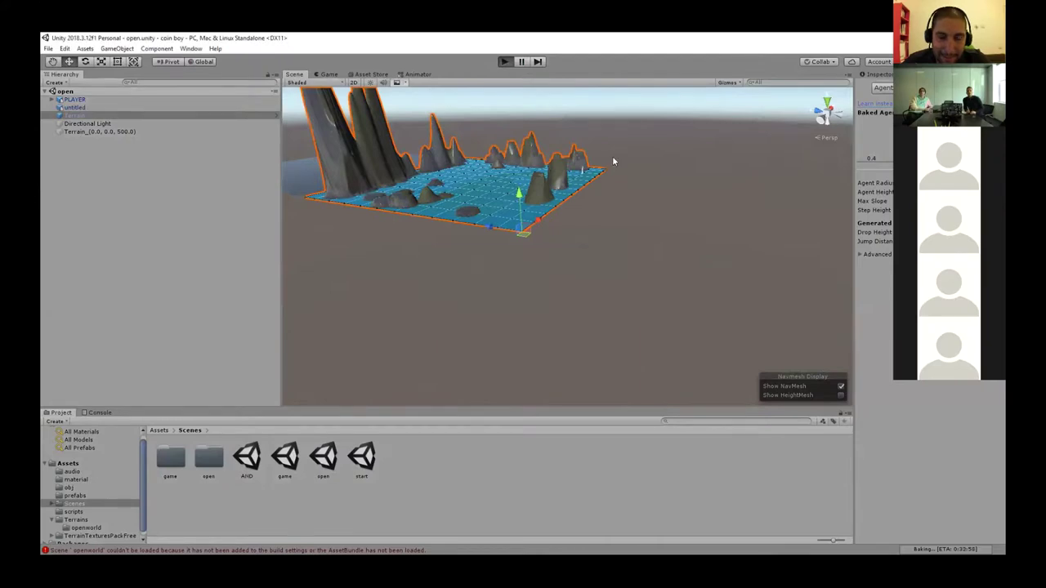
key(ctrl+p)
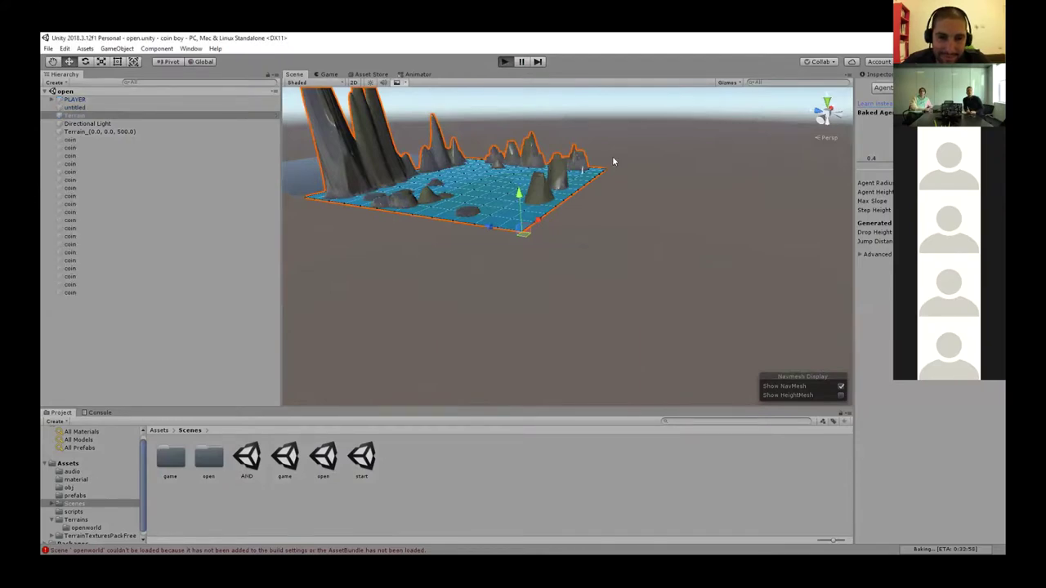
key(w)
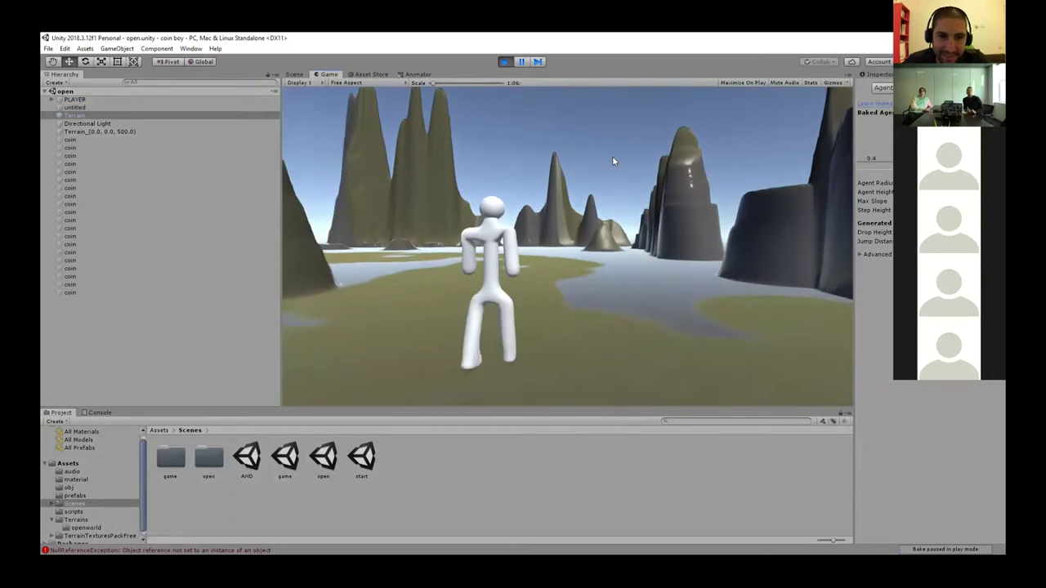
key(d)
key(a)
key(a)
key(a)
key(a)
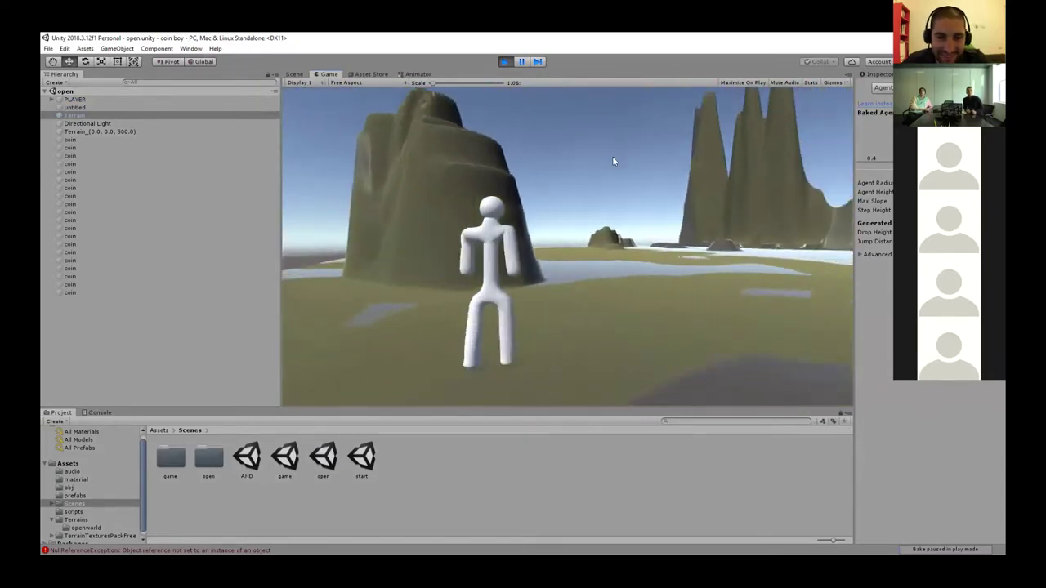
Step: Turn the character toward the tall rock spires and run across the grassy ground
key(d)
key(d)
key(w)
key(d)
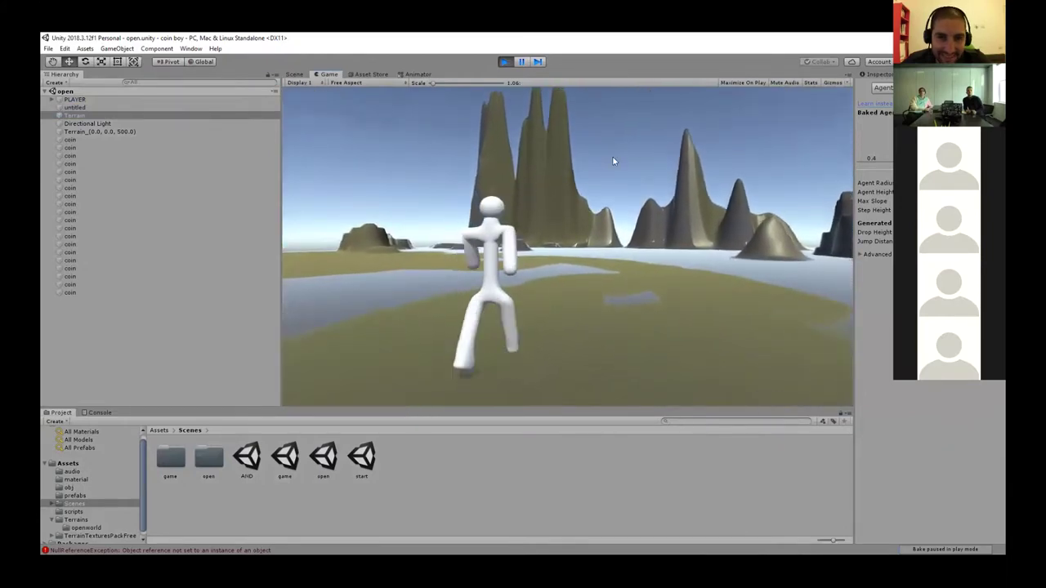
key(w)
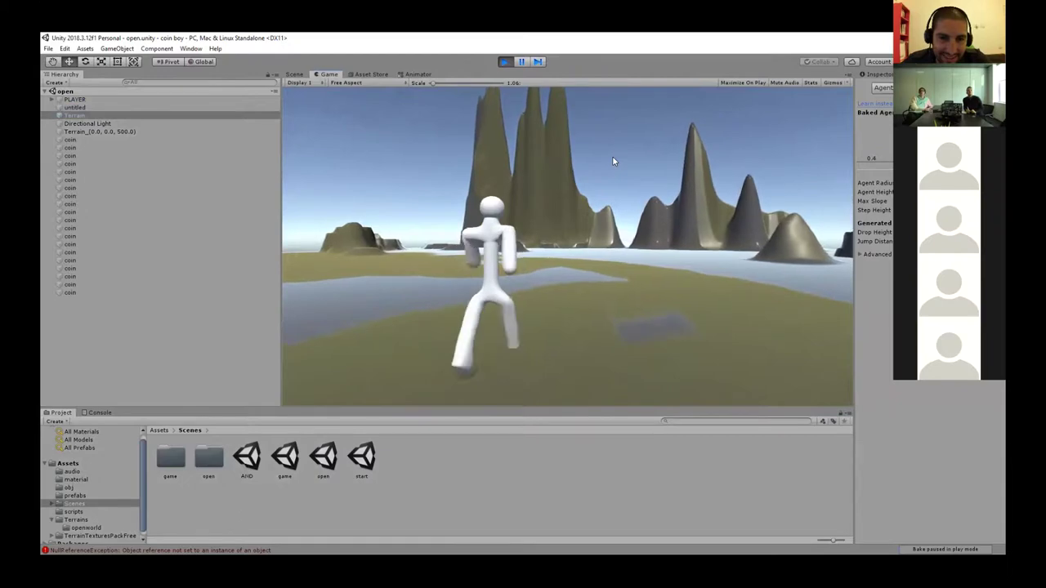
key(w)
key(a)
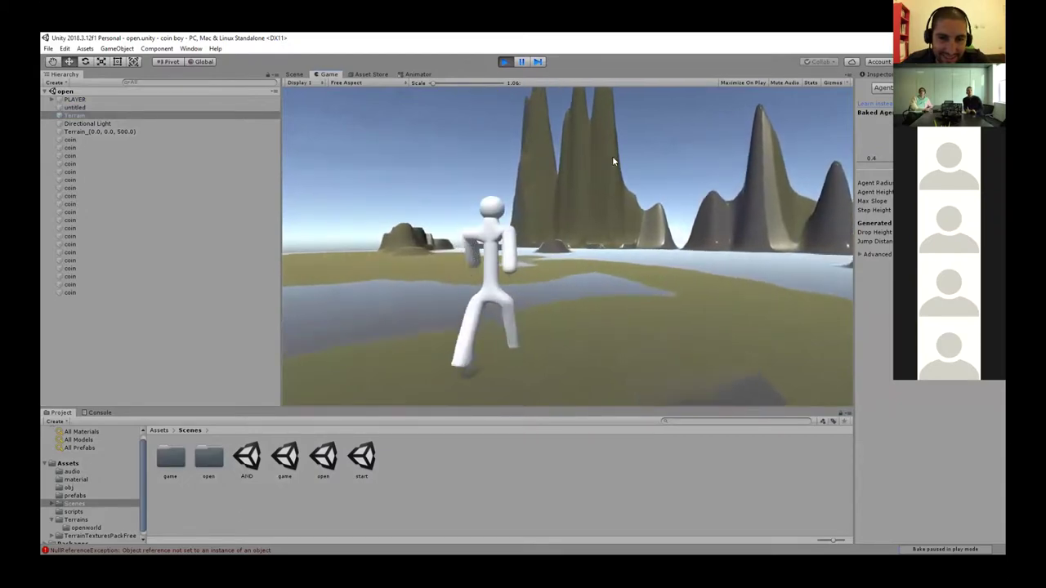
Step: Run the character across the grassy ground while circling to survey the surrounding rocks, and end the play-test
key(w)
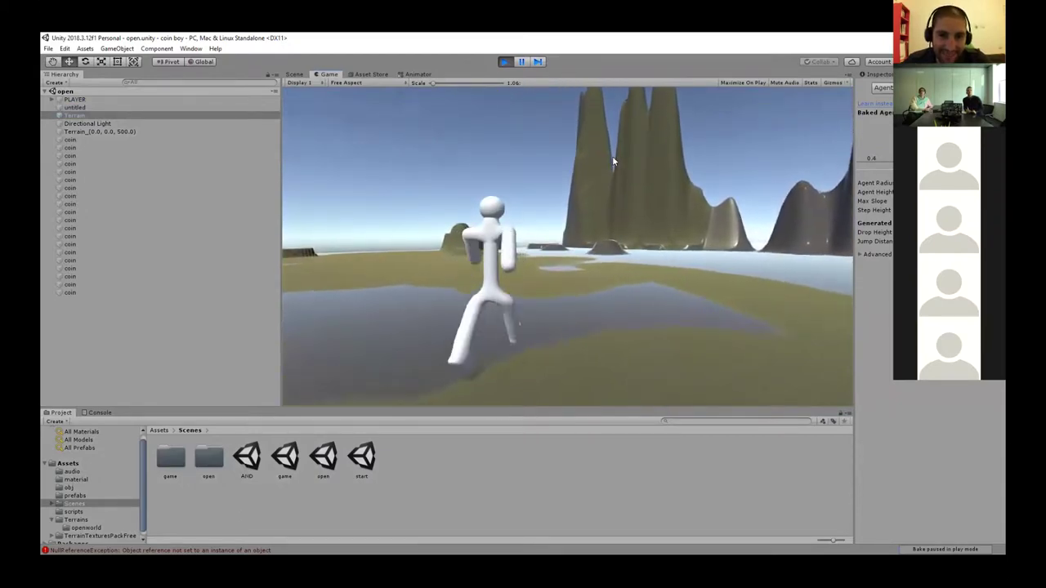
key(d)
key(w)
key(d)
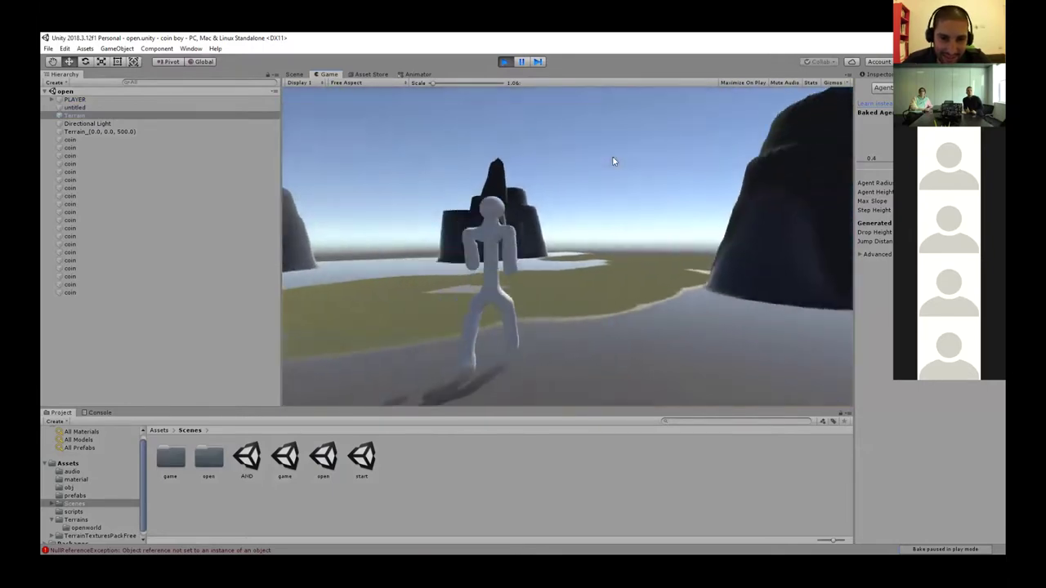
key(w)
key(d)
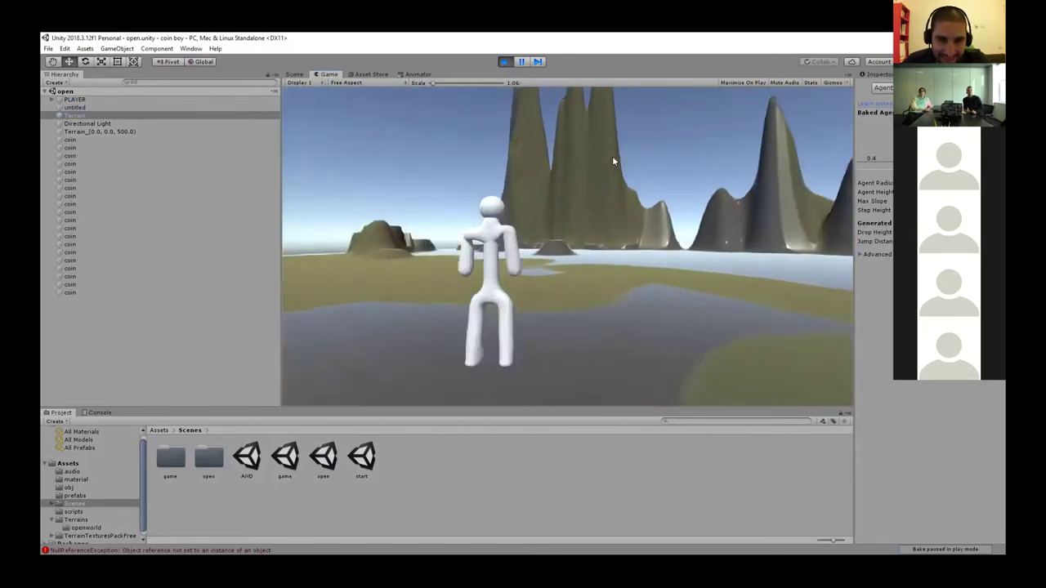
key(w)
key(d)
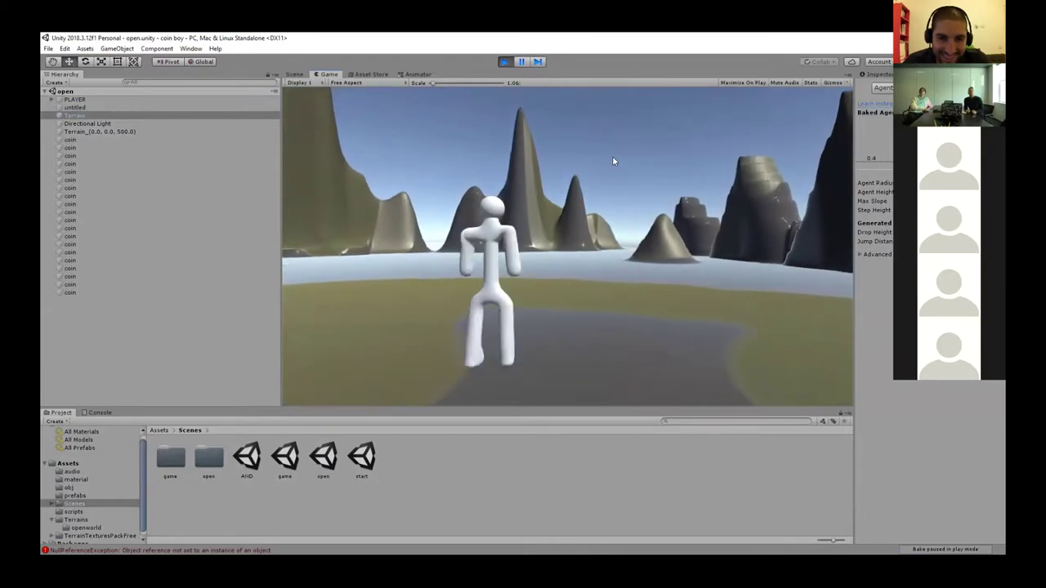
key(a)
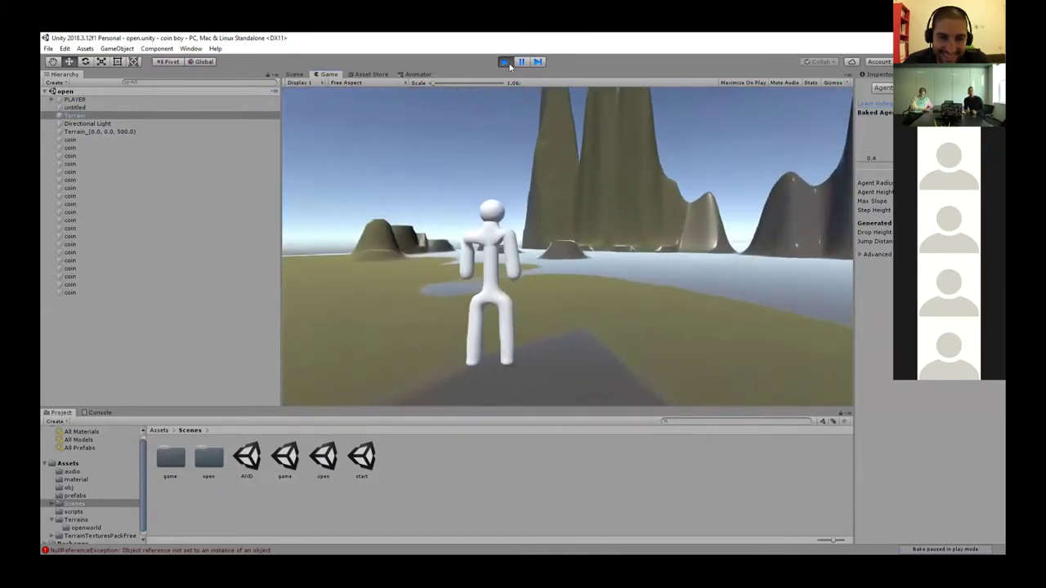
click(505, 62)
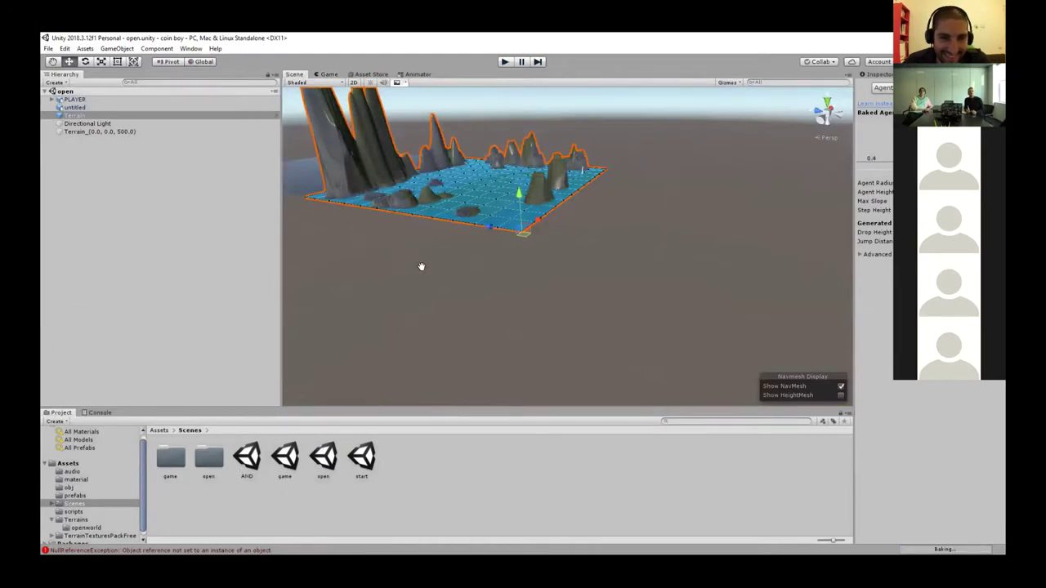
Step: Inspect the terrain's navigation mesh from above and below, and show the Terrain's Inspector properties to view both terrain tiles without the overlay
middle_drag(463, 236, 422, 268)
right_drag(422, 267, 567, 271)
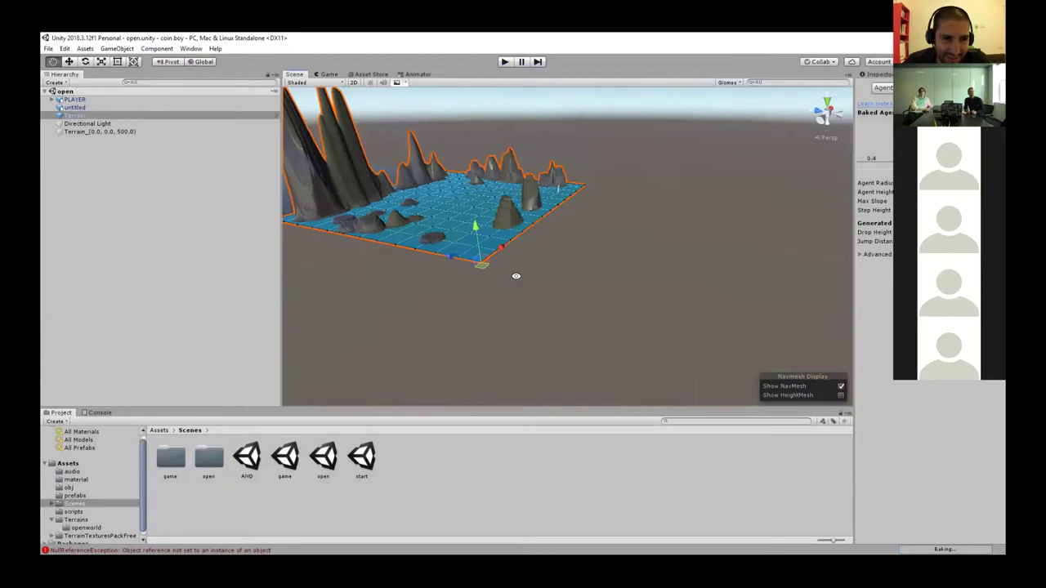
alt+drag(516, 276, 883, 76)
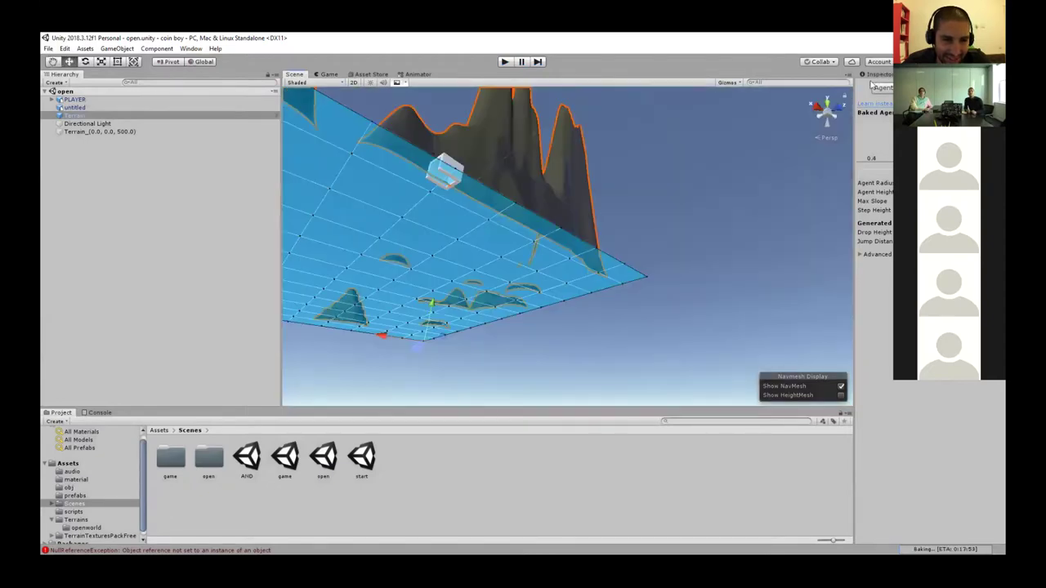
click(874, 75)
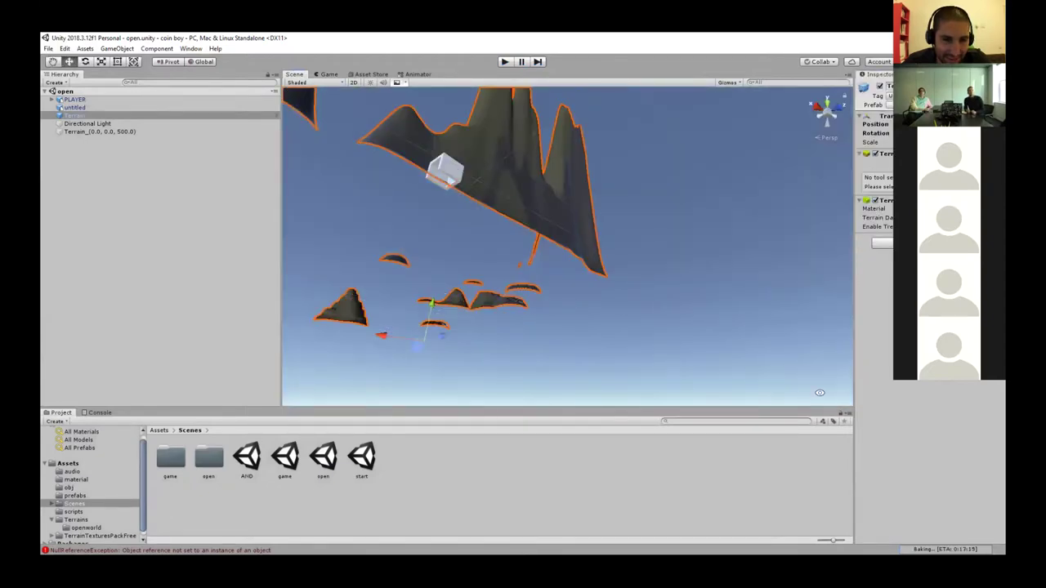
alt+drag(506, 196, 670, 302)
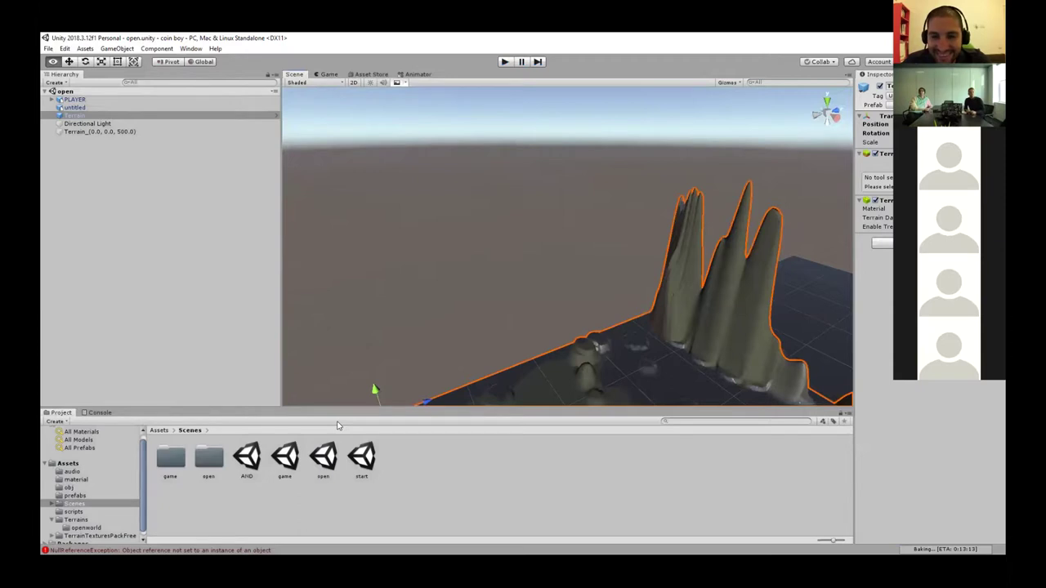
alt+drag(337, 422, 462, 408)
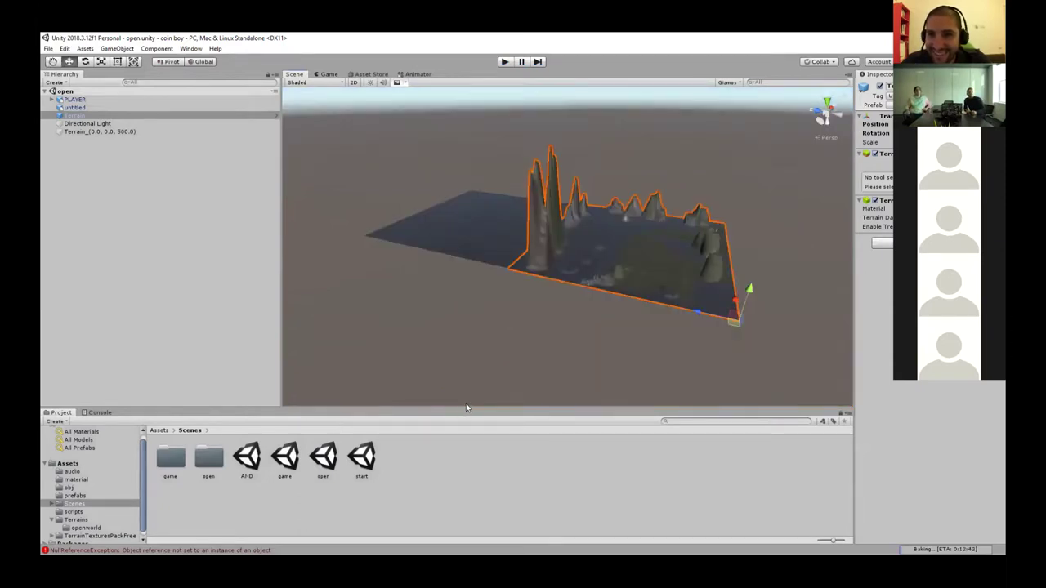
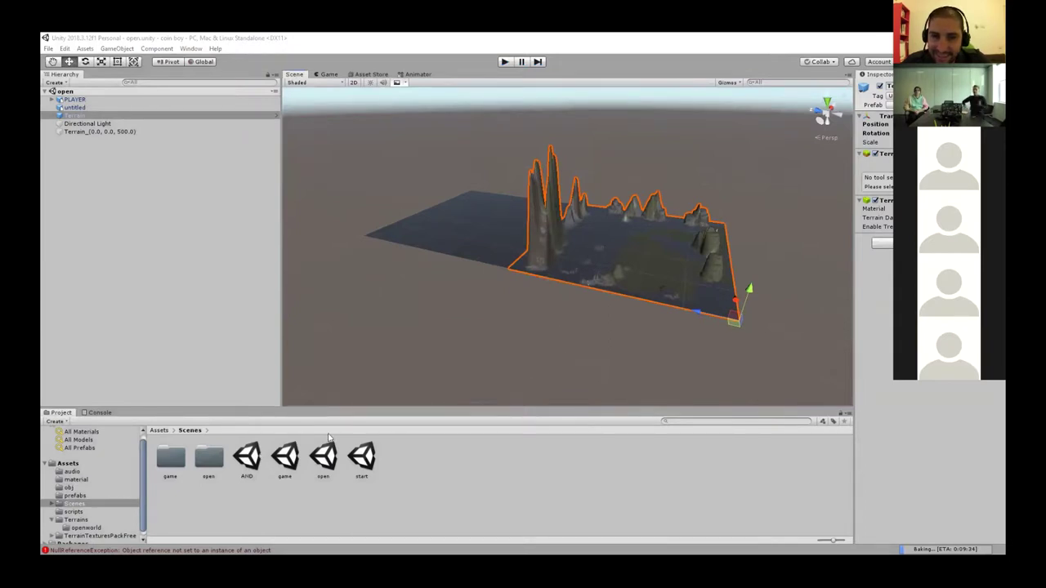
Step: Open the game scene, enter play mode, and run the character toward the green stepped pyramid
double_click(284, 456)
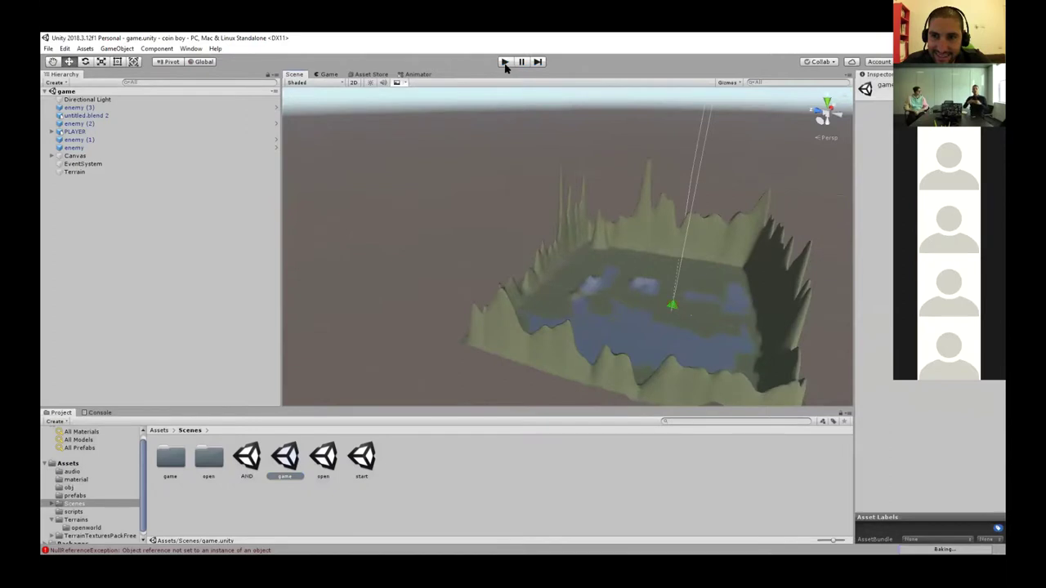
click(504, 62)
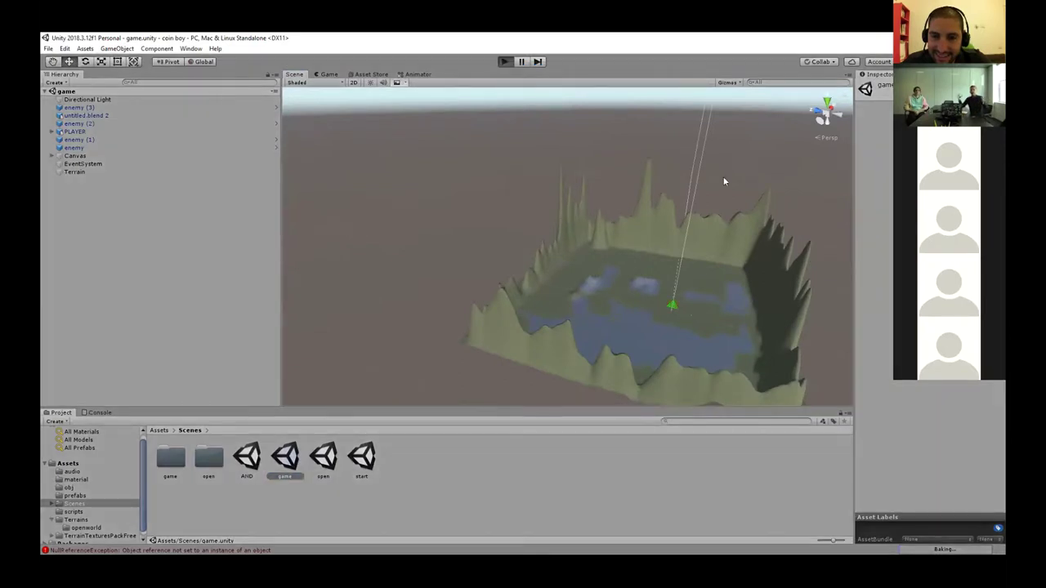
key(w)
key(d)
key(a)
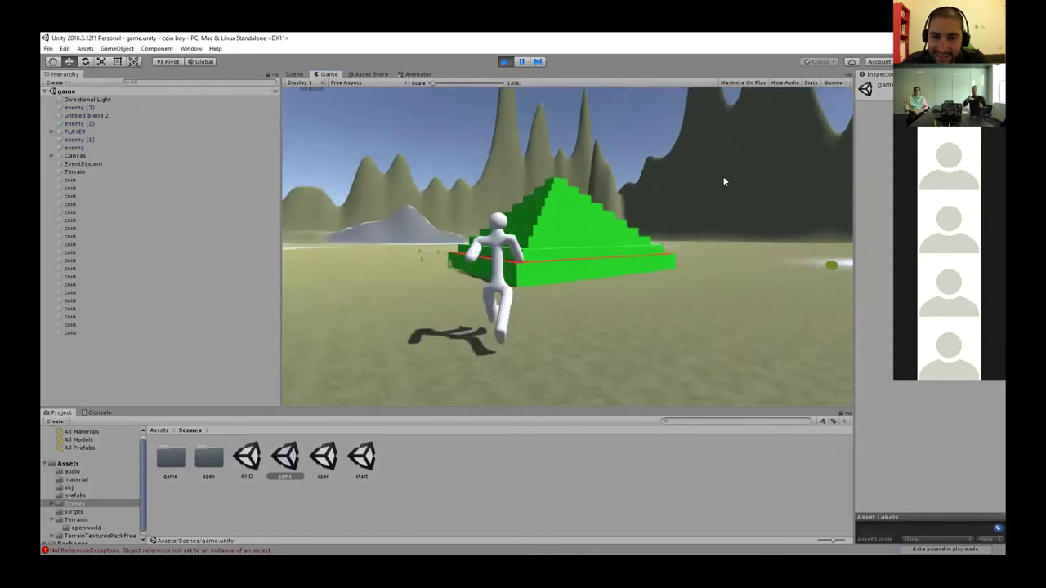
Step: Jump the character up the green pyramid's steps and move across them to its far edge
key(w)
key(space)
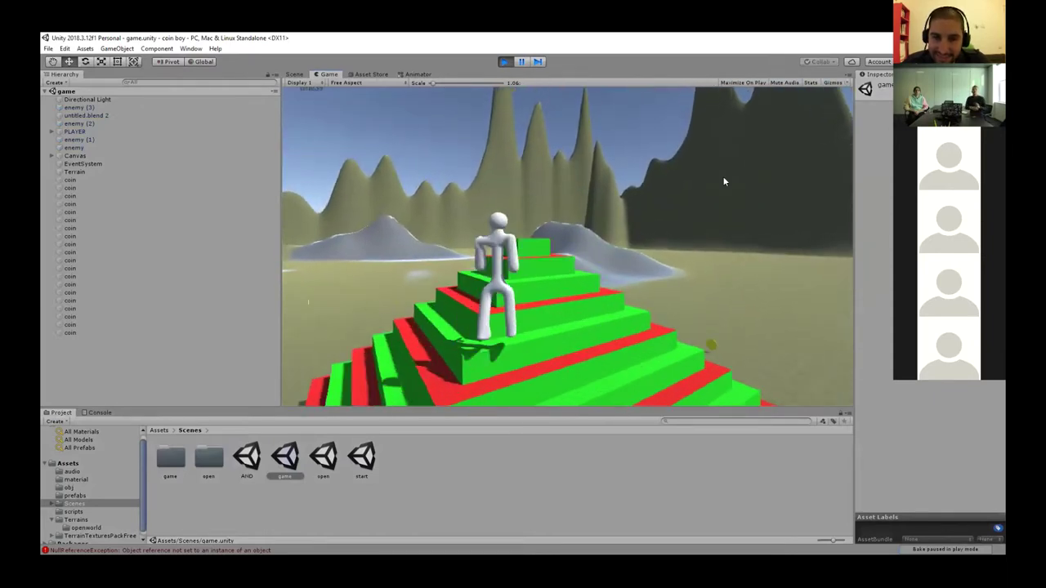
key(w)
key(d)
key(a)
key(s)
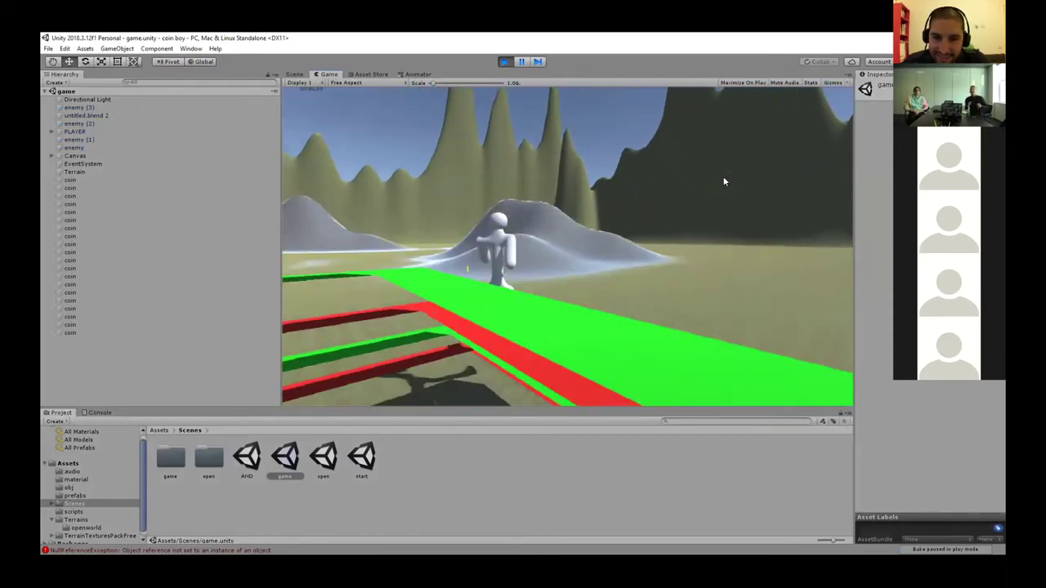
Step: Run the character off the pyramid, collect coins on the grass, and head onto the nearby grey hill
key(w)
key(a)
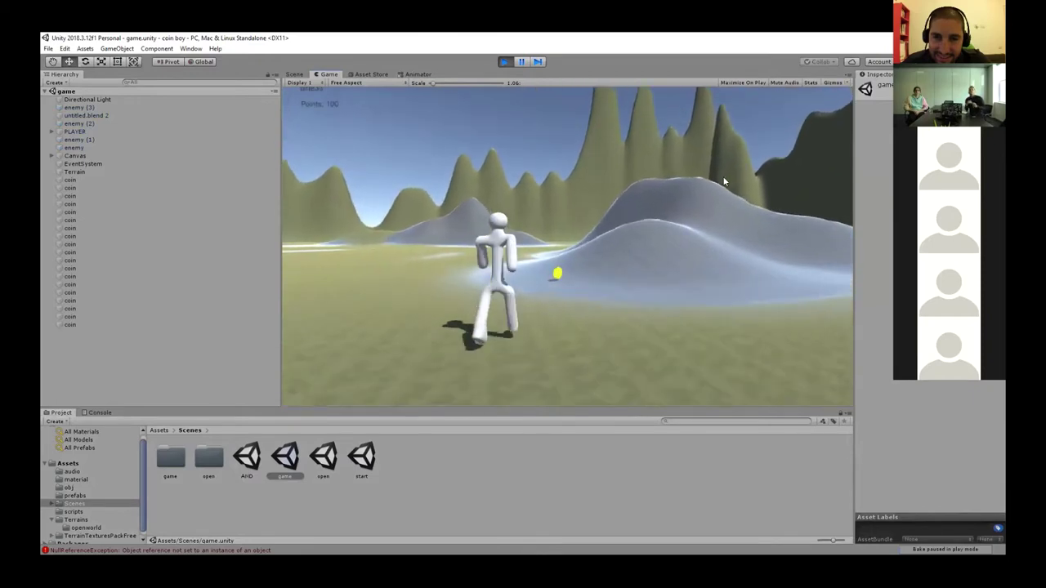
key(w)
key(d)
key(w)
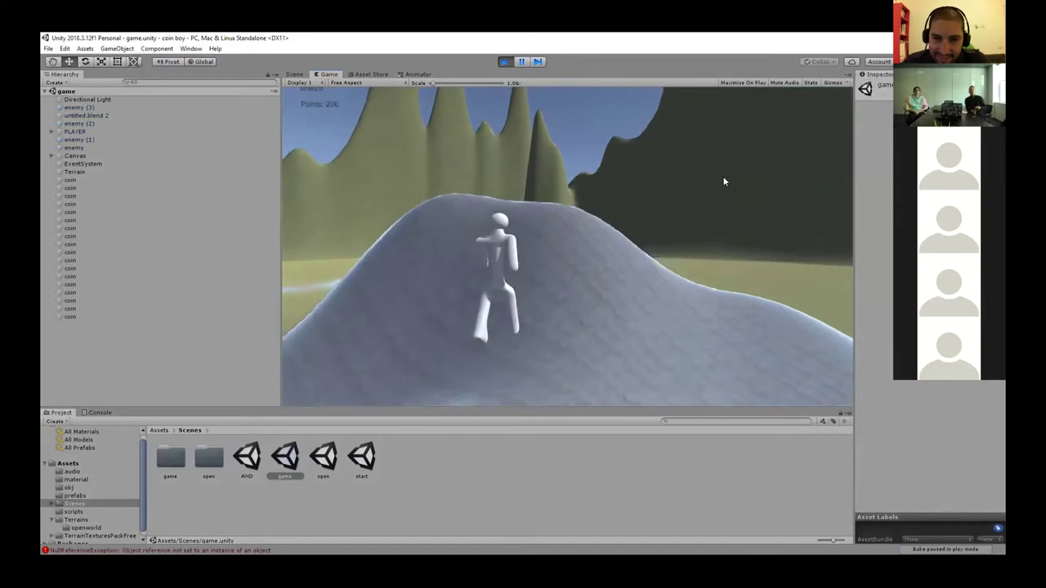
Step: Run the character over the top of the first grey hill and across to the taller hill beyond it
key(w)
key(a)
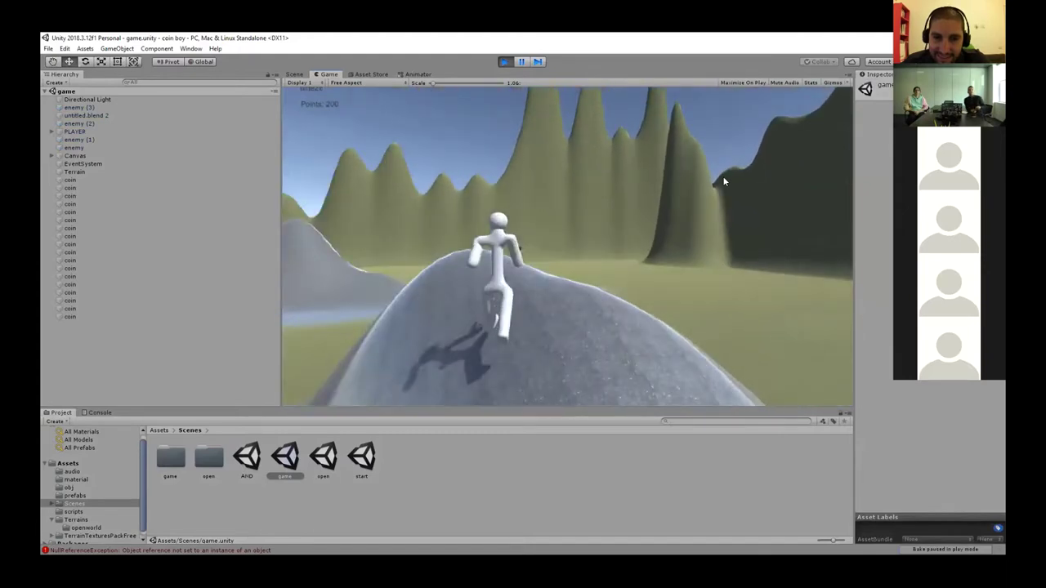
key(w)
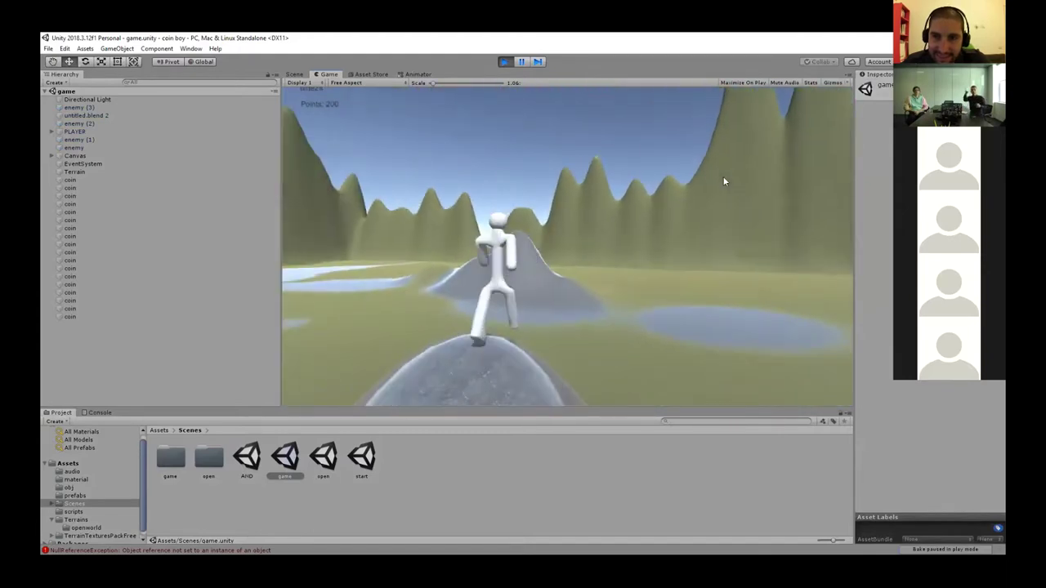
key(w)
key(w)
key(d)
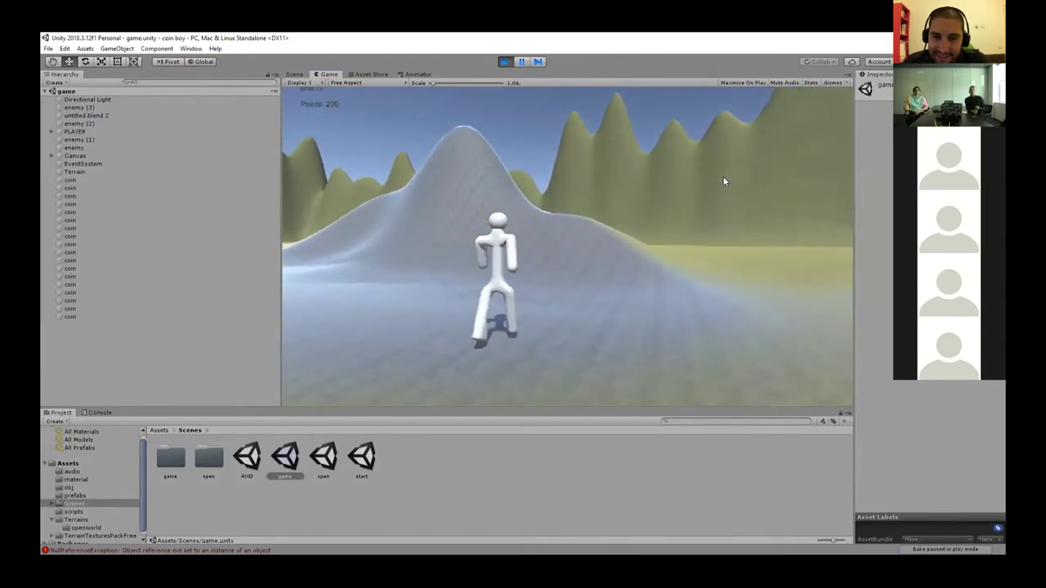
Step: Climb the taller grey hill with the character and reach its summit
key(w)
key(d)
key(a)
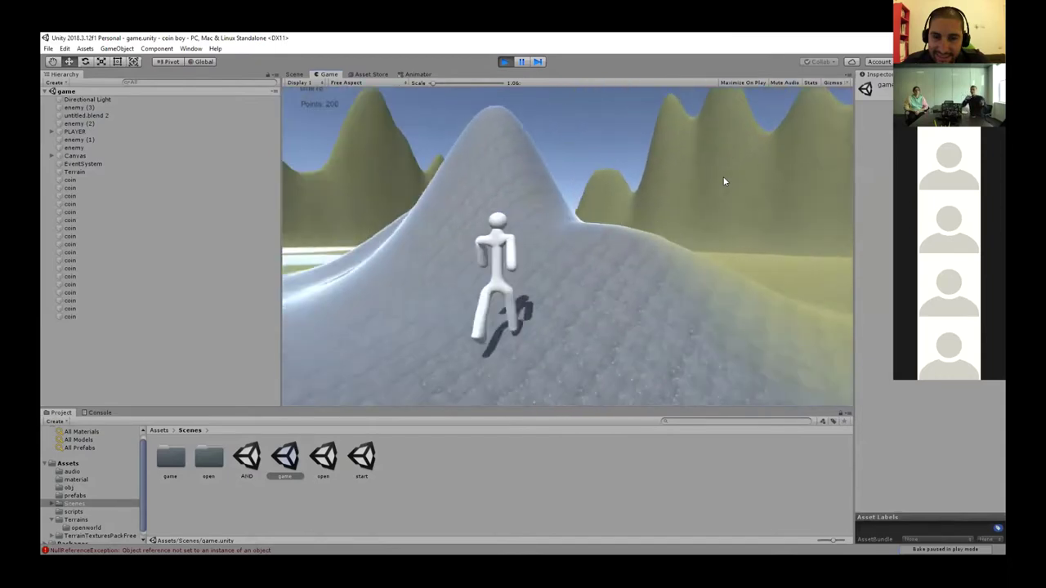
key(w)
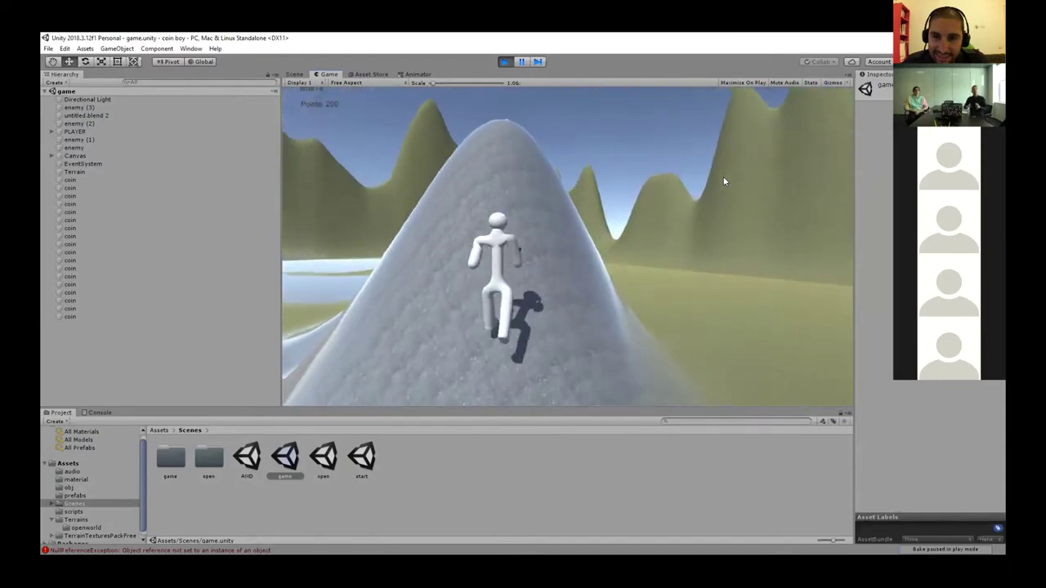
key(w)
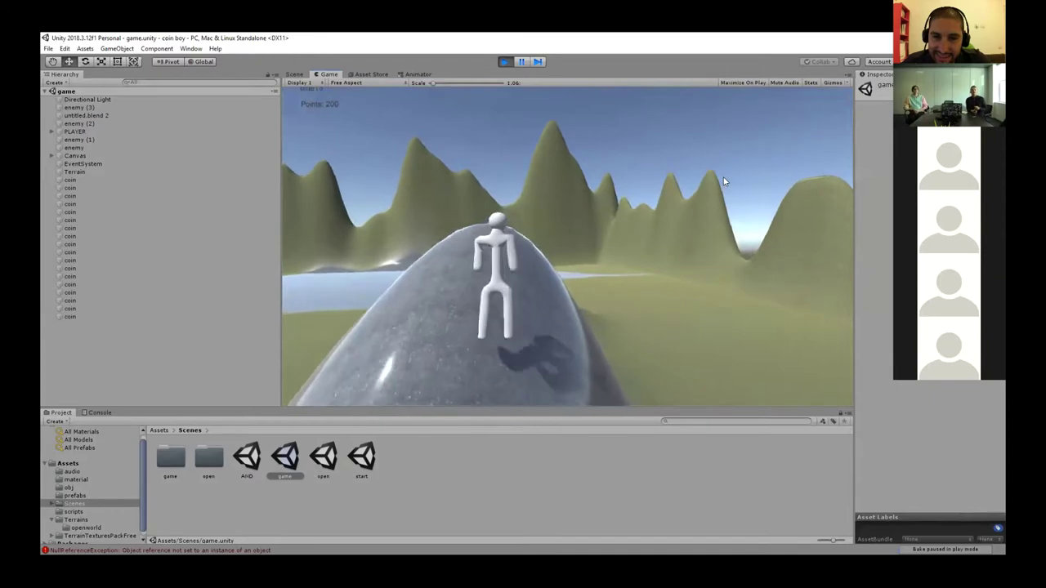
key(w)
key(d)
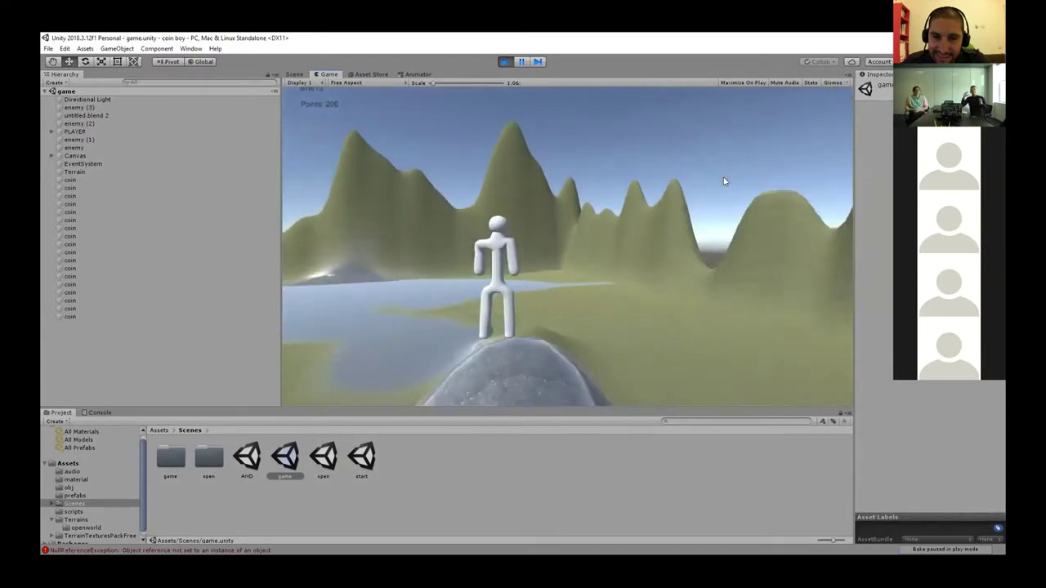
Step: Turn the character around on the summit and run downhill across the grass back toward the green pyramid
key(a)
key(w)
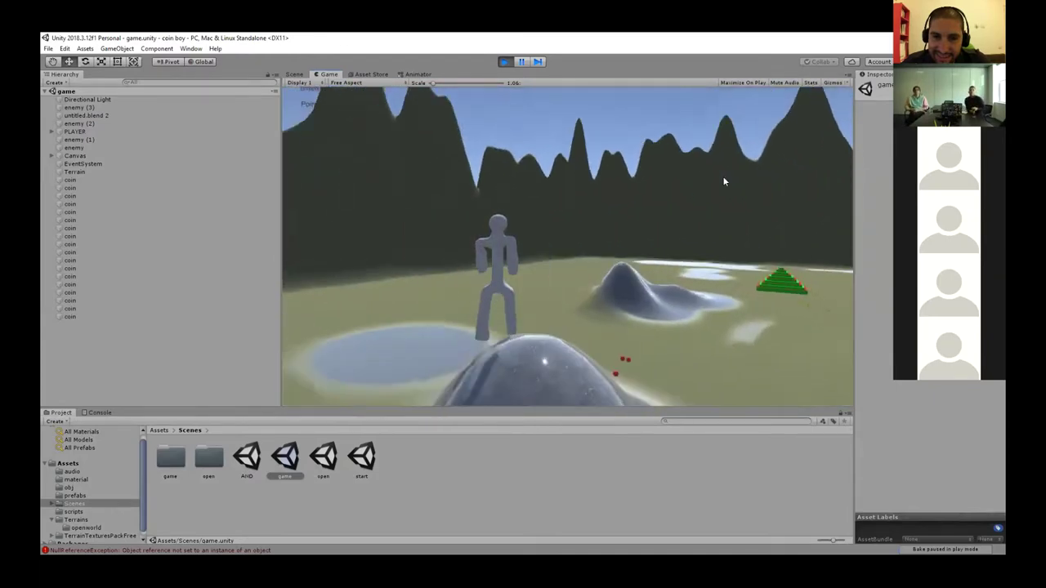
key(w)
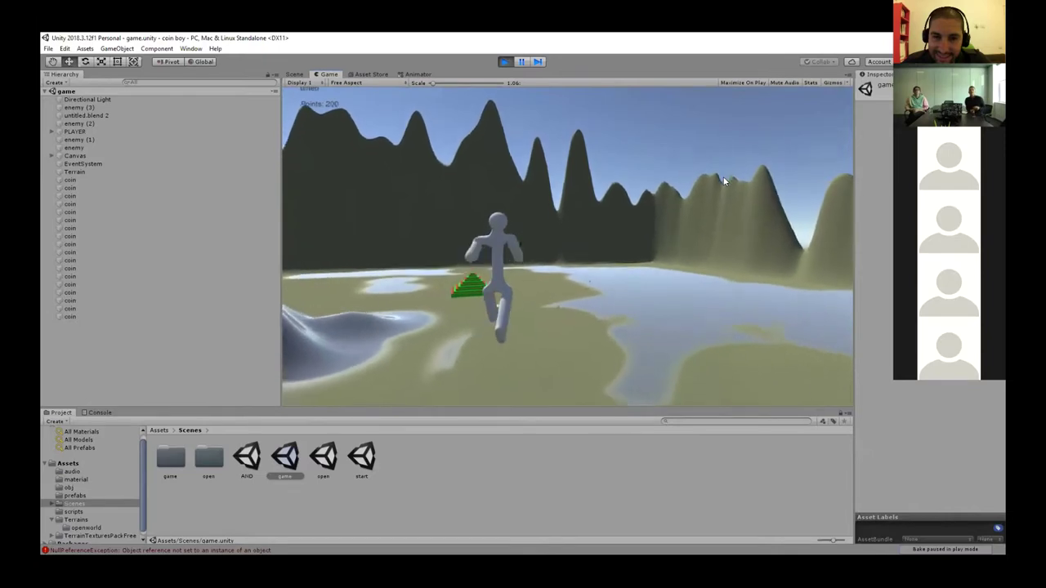
key(w)
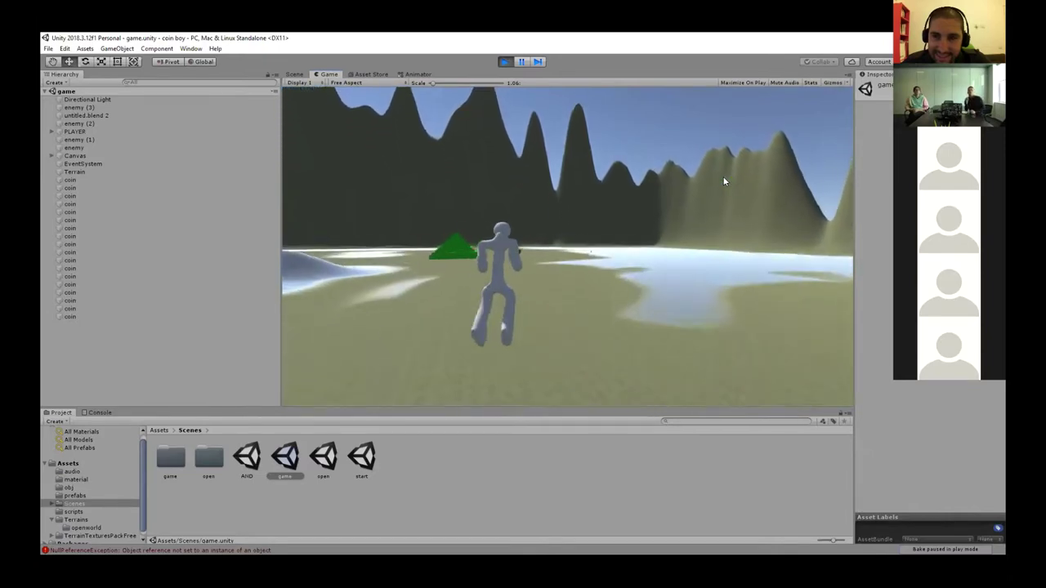
key(w)
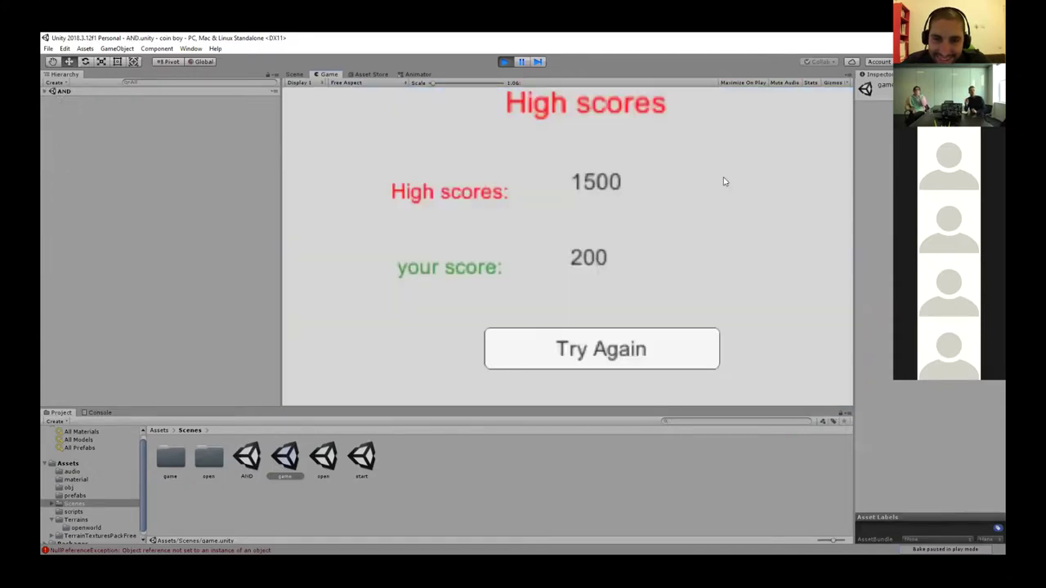
Step: Retry the game from the High scores screen, run the character for another round, and end the play-test
click(694, 353)
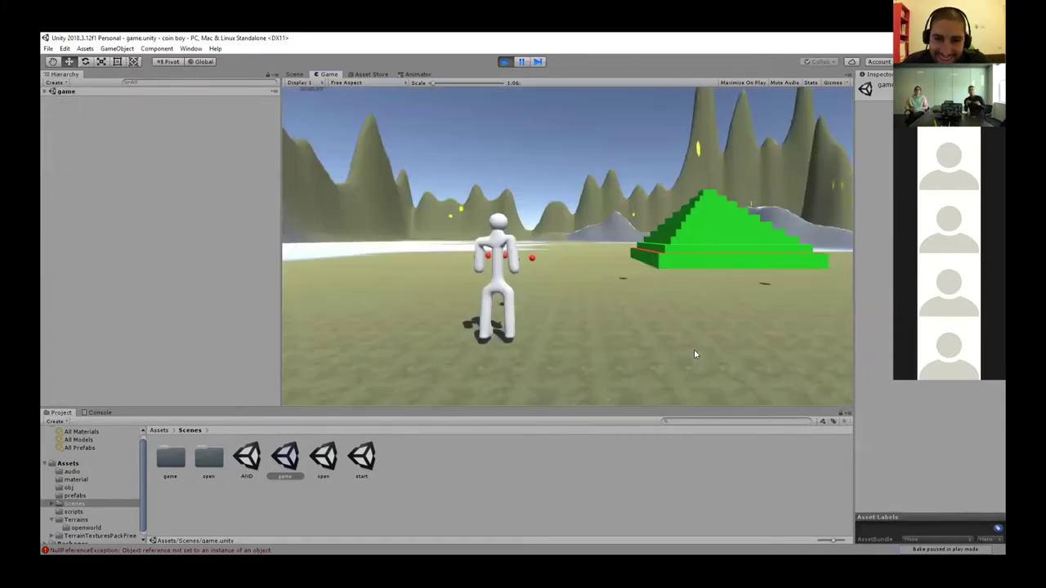
key(w)
key(d)
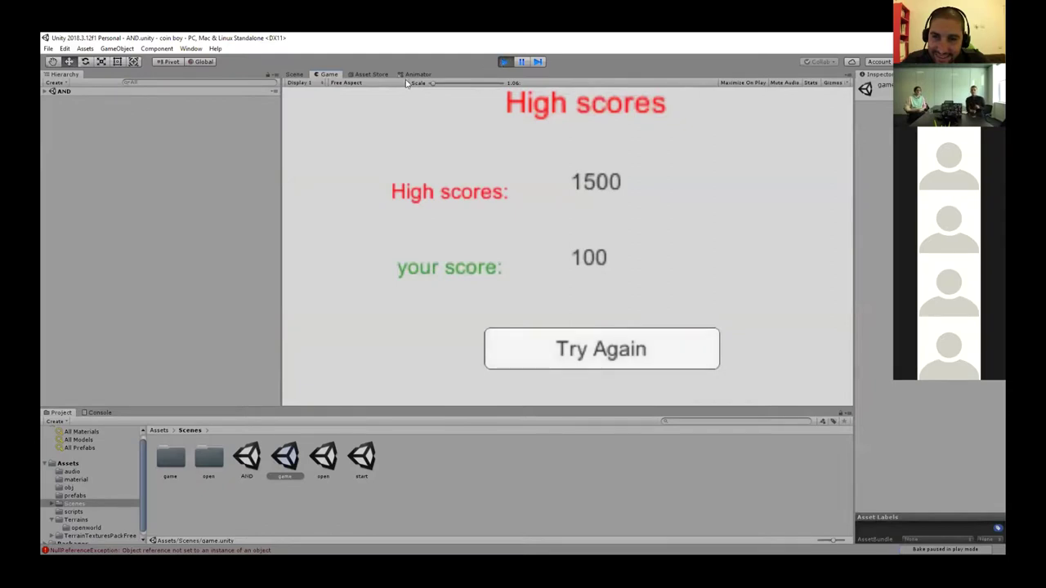
click(504, 62)
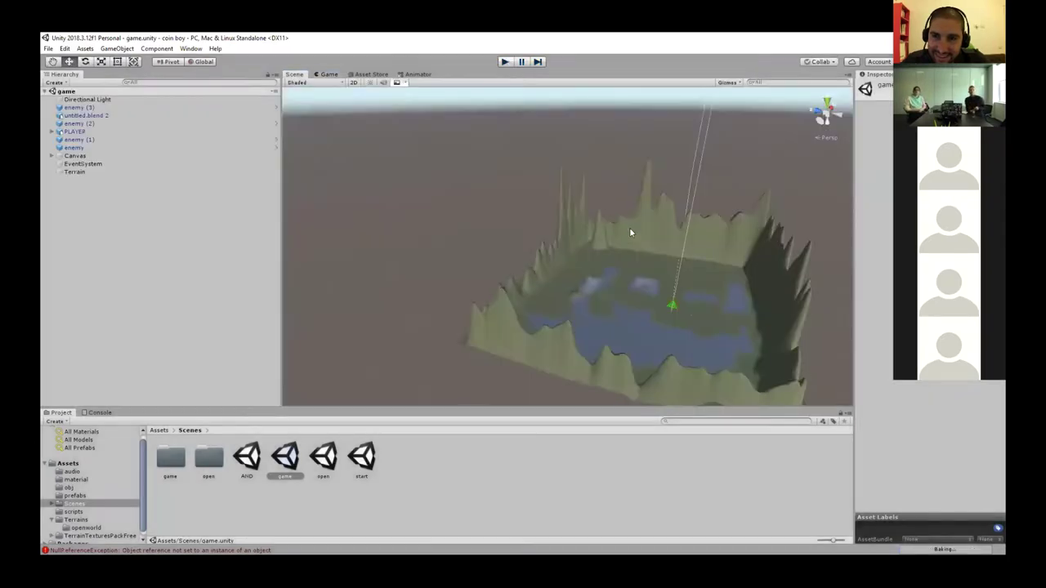
Step: Examine the game scene's Terrain from the side and from above with it selected, and clear the selection
middle_drag(550, 229, 479, 208)
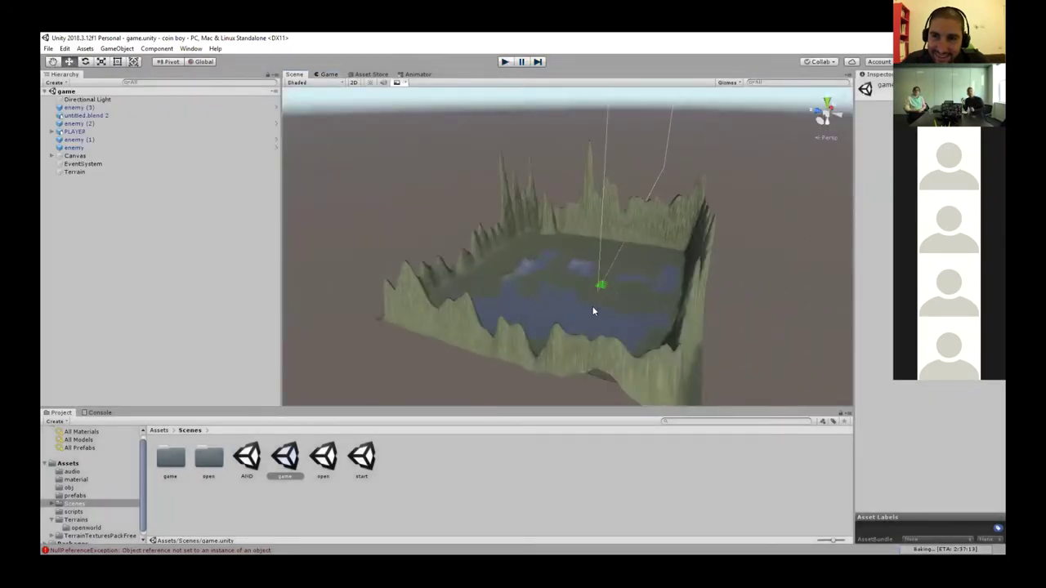
click(547, 306)
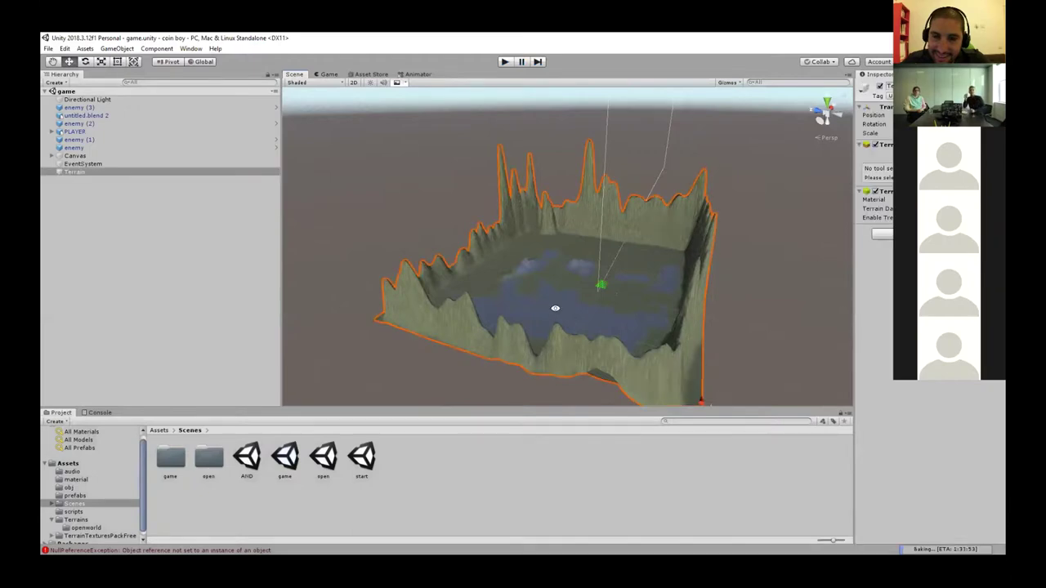
right_drag(578, 320, 786, 339)
click(632, 266)
click(634, 264)
right_drag(494, 160, 444, 123)
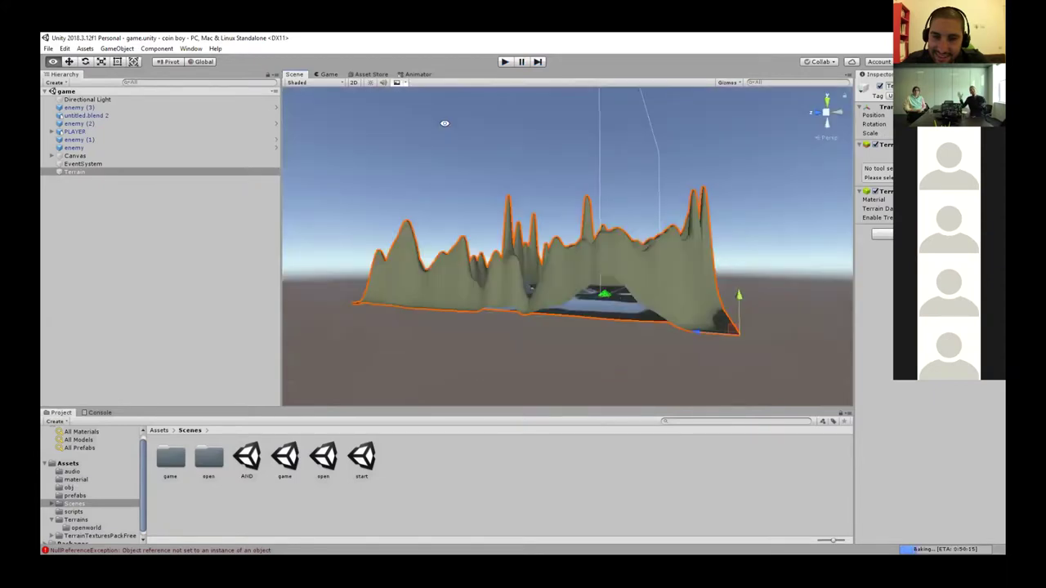
right_drag(664, 269, 754, 296)
scroll(646, 278, down, 4)
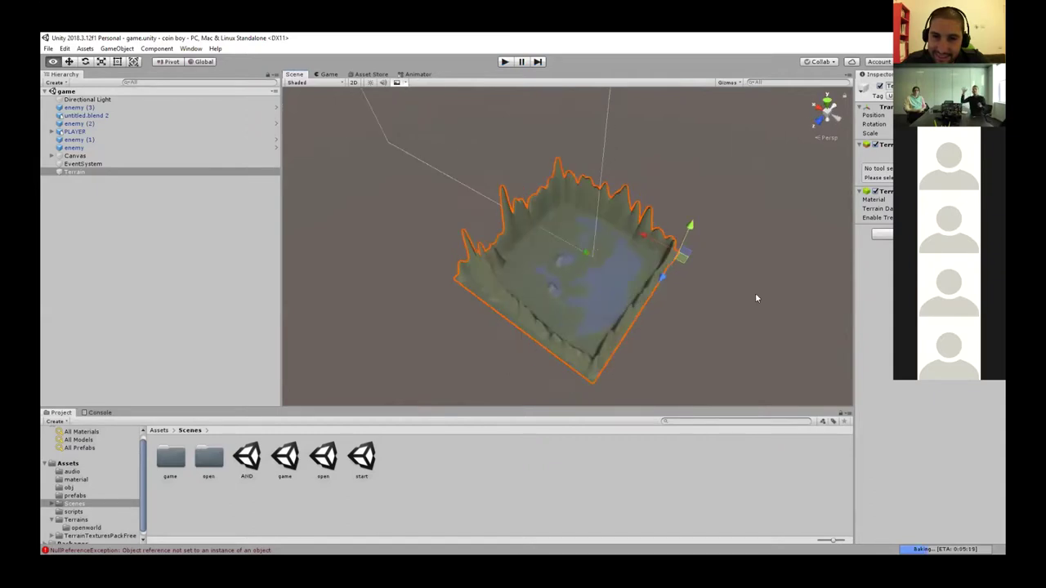
click(755, 297)
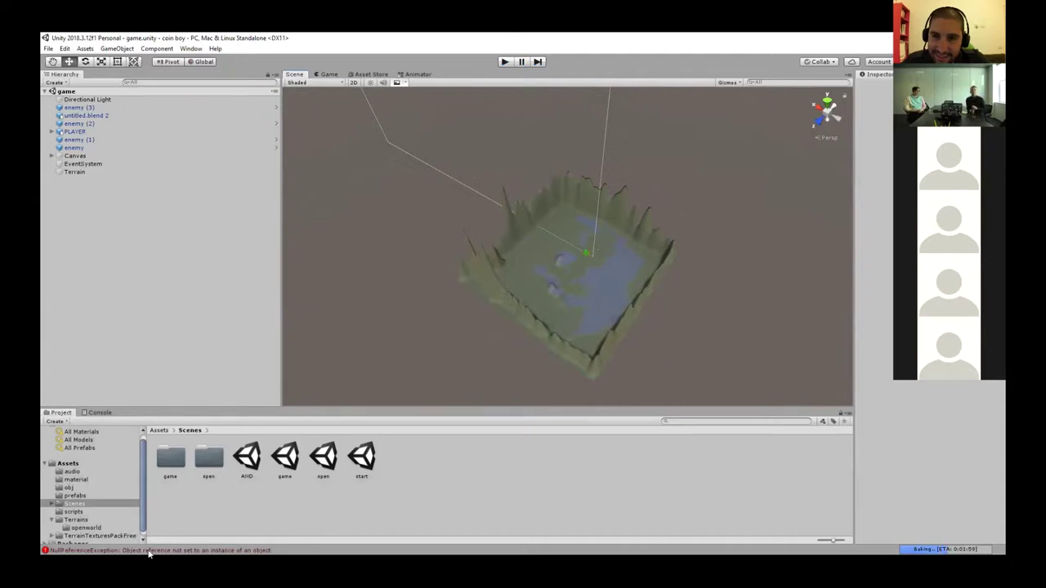
Step: Clear the Console's error messages and return to the project's Scenes folder
click(95, 412)
click(49, 421)
click(60, 412)
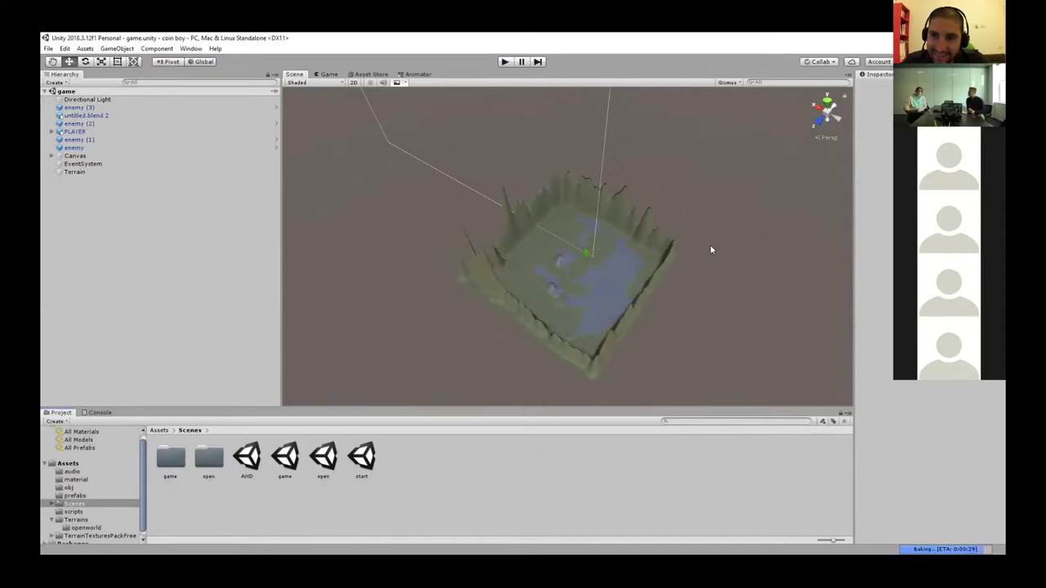
Step: Examine the game terrain's mountain border, water areas and grey hills from overhead and from a distance
scroll(555, 275, up, 8)
alt+drag(667, 191, 427, 264)
right_drag(666, 580, 635, 381)
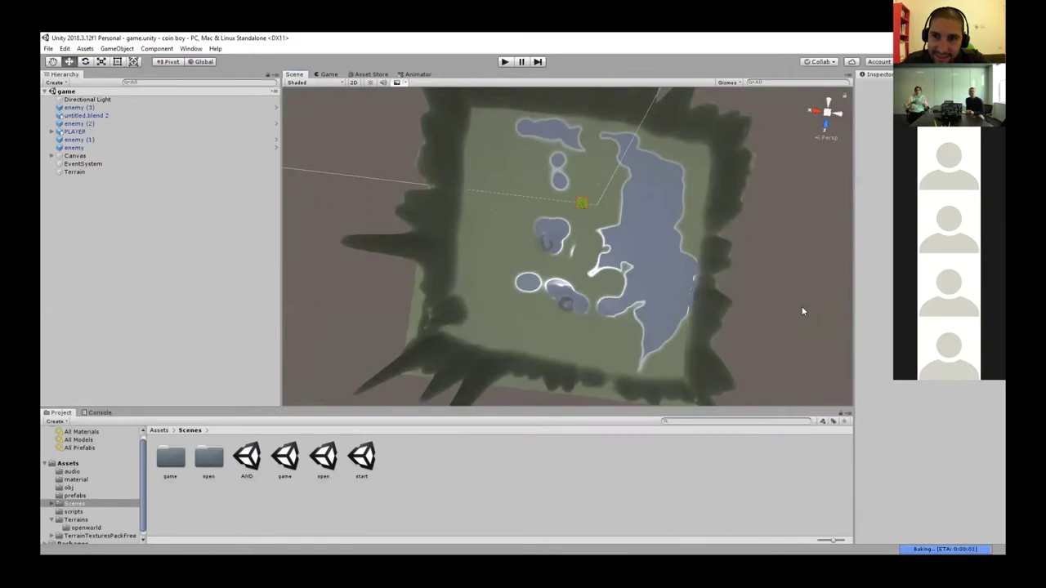
right_drag(666, 295, 662, 290)
alt+drag(581, 154, 630, 236)
scroll(636, 235, down, 12)
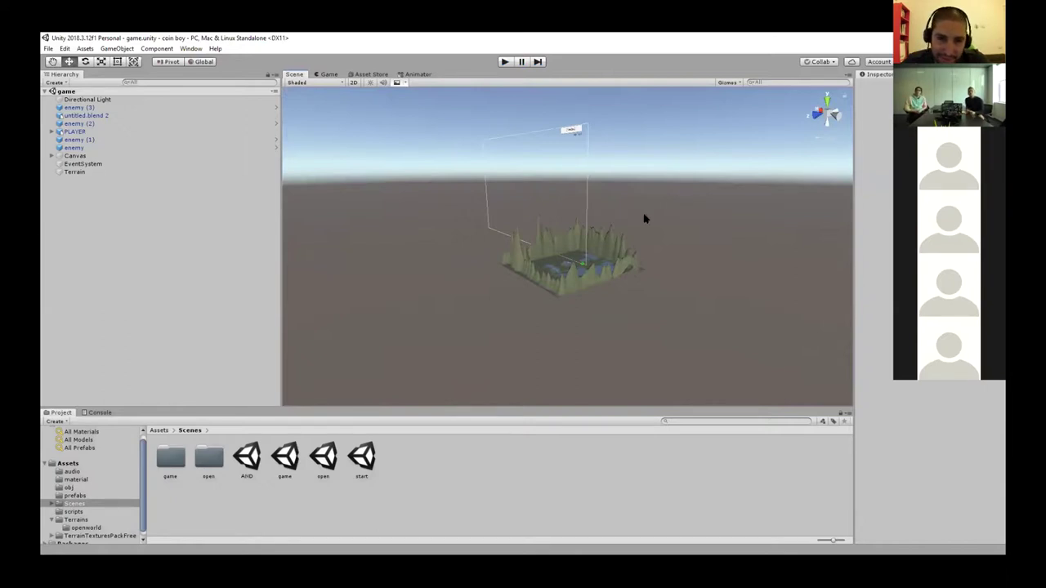
mouse_move(560, 264)
alt+mouse_down()
mouse_move(577, 299)
mouse_move(471, 238)
mouse_move(394, 220)
mouse_move(446, 273)
mouse_move(563, 272)
alt+mouse_up()
scroll(566, 270, up, 3)
scroll(567, 270, up, 10)
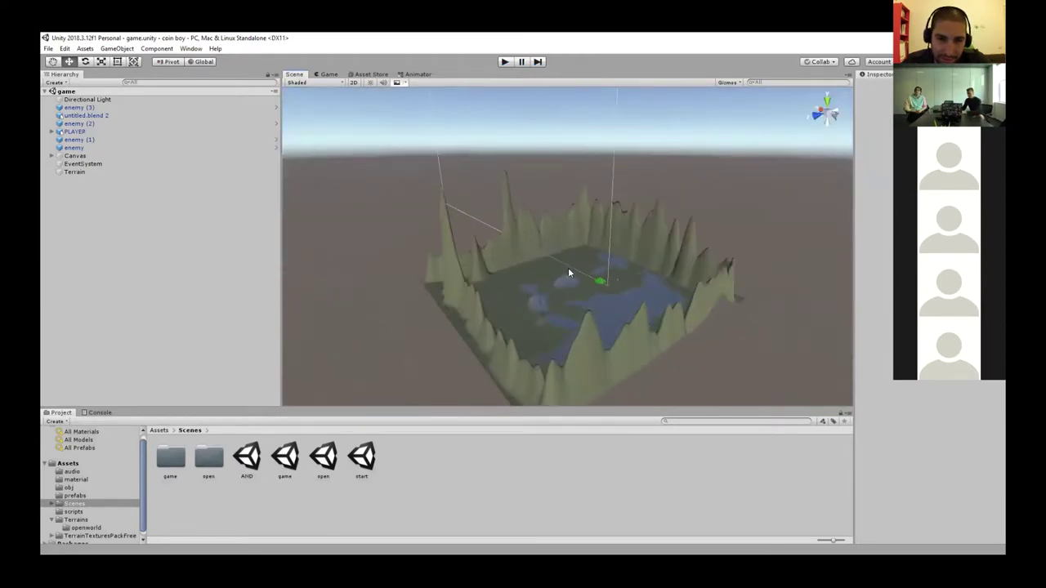
alt+drag(567, 270, 630, 354)
scroll(622, 343, down, 5)
scroll(620, 341, down, 2)
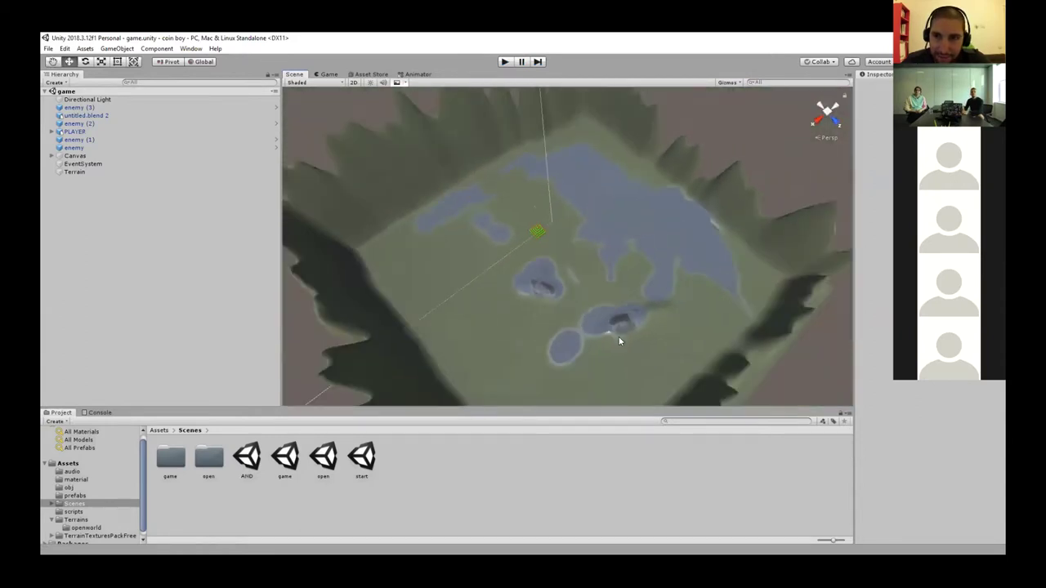
Step: Start another play-test of the game scene, collect coins near the green pyramid, and jump toward the coins beyond it
click(508, 63)
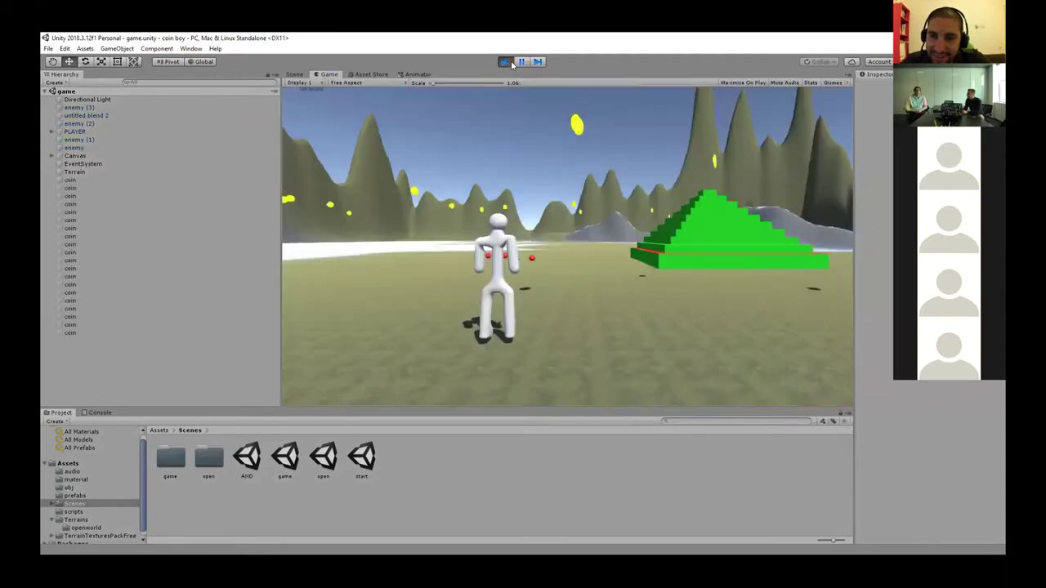
key(w)
key(d)
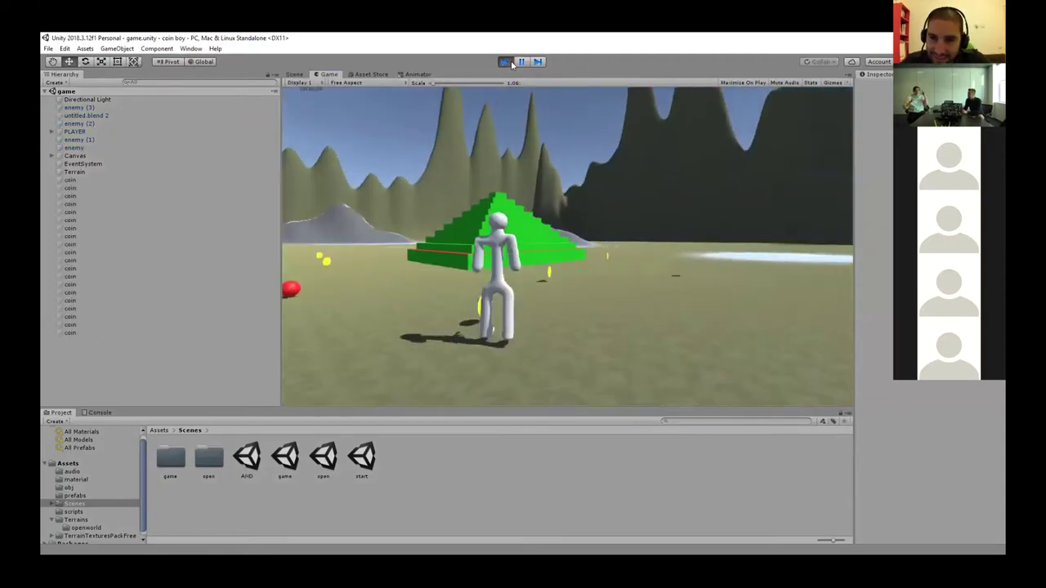
key(a)
key(d)
key(a)
key(a)
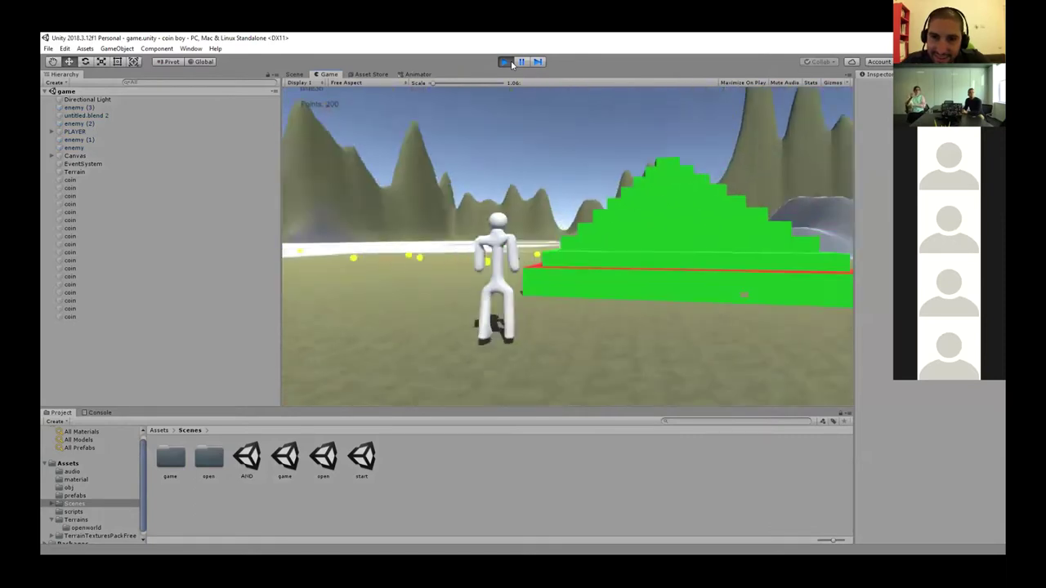
key(space)
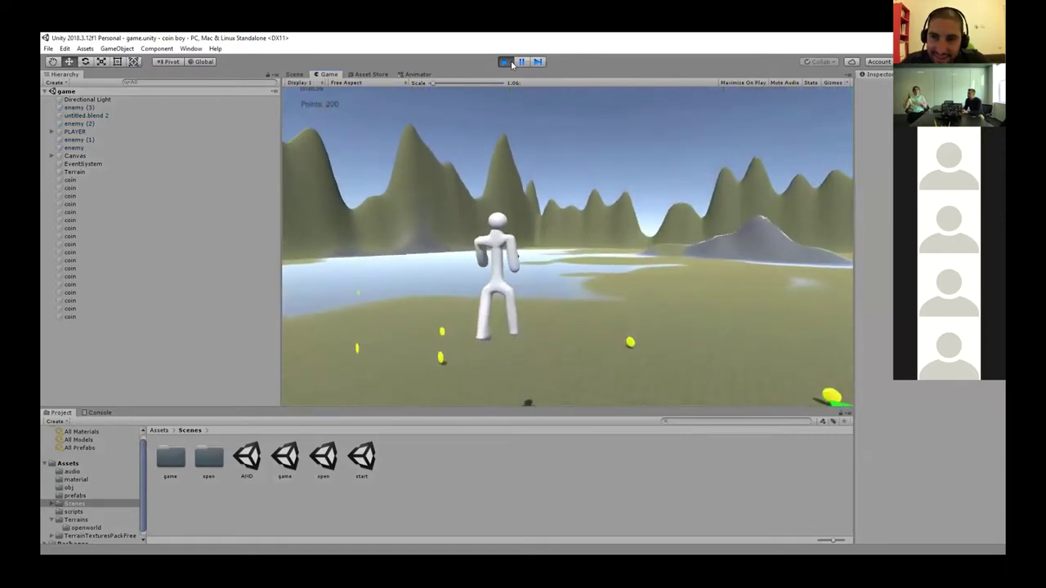
Step: Continue the game scene play-test, steering the player across the grass and along the water's edge to collect the scattered coins
key(a)
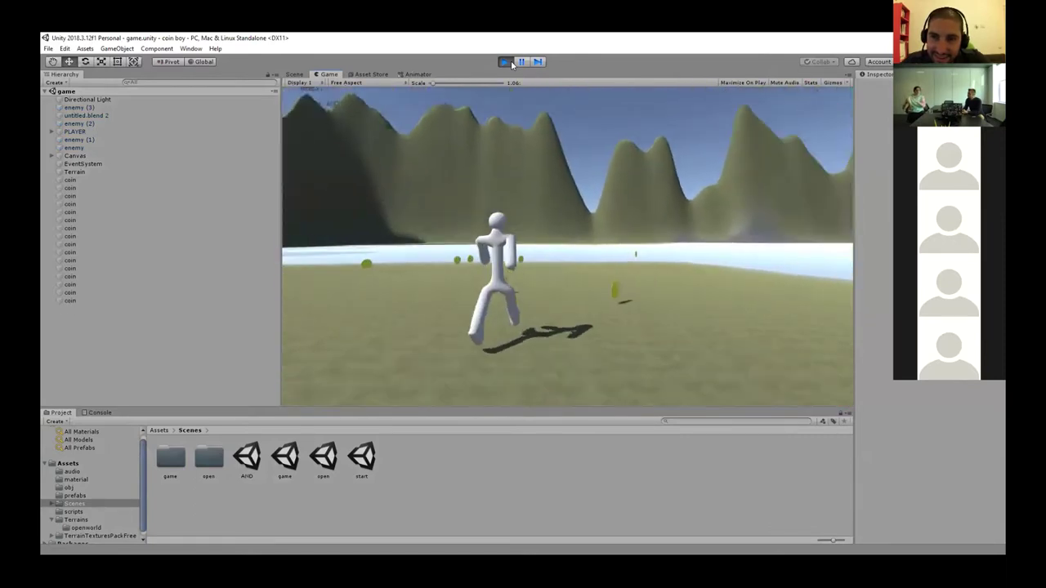
key(d)
key(a)
key(a)
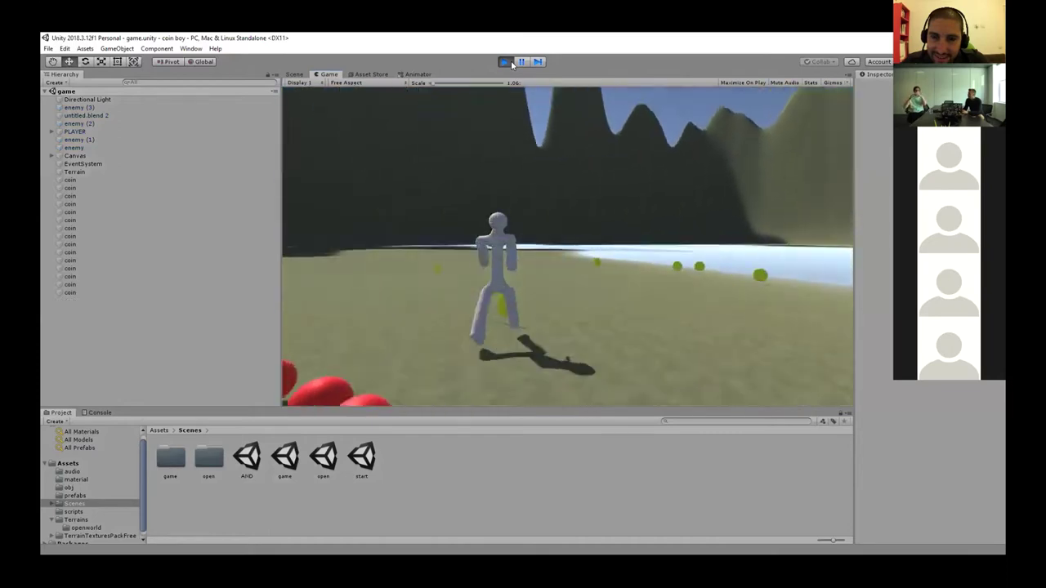
key(d)
key(w)
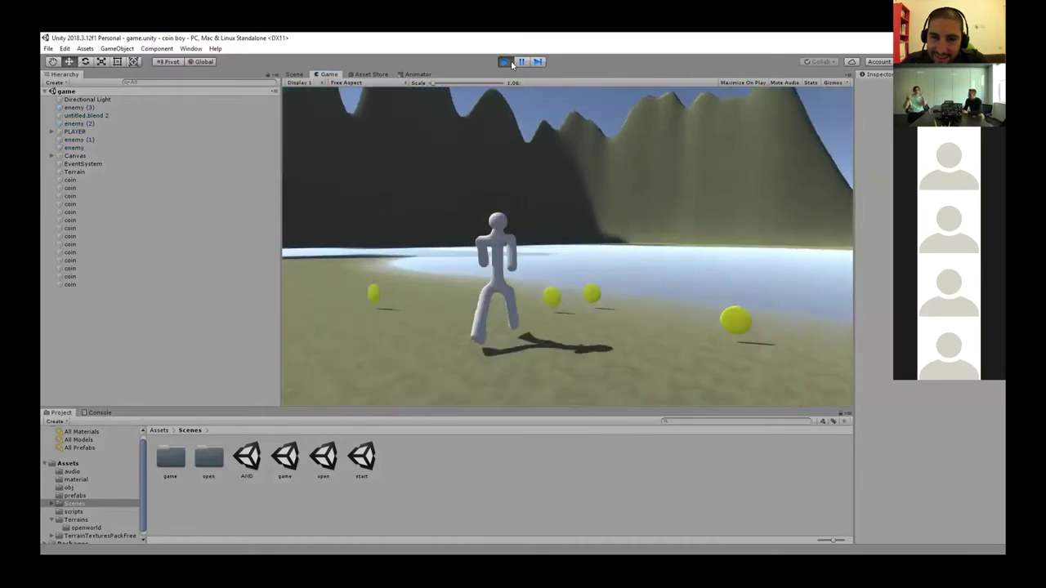
key(w)
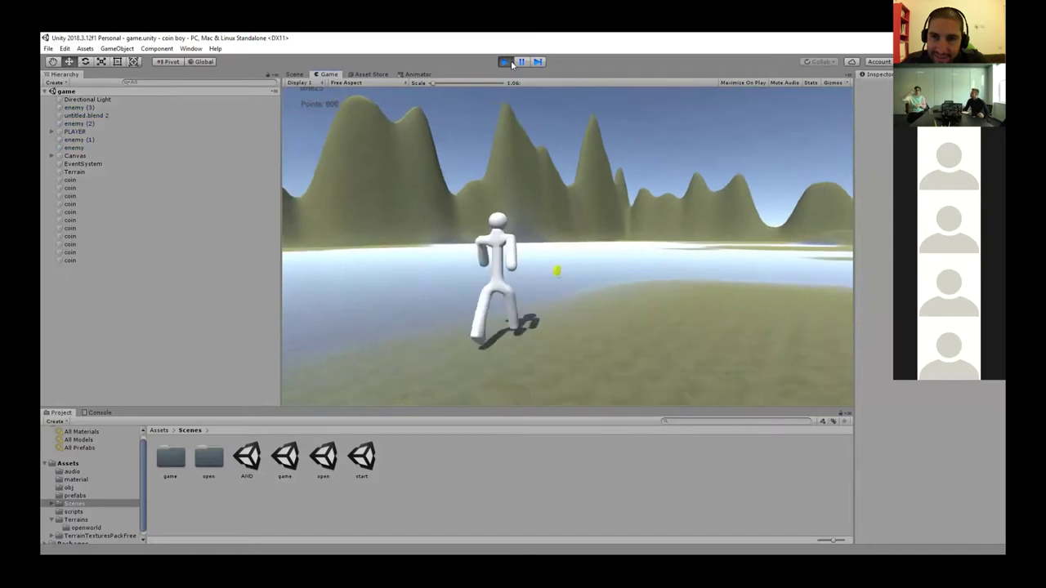
key(d)
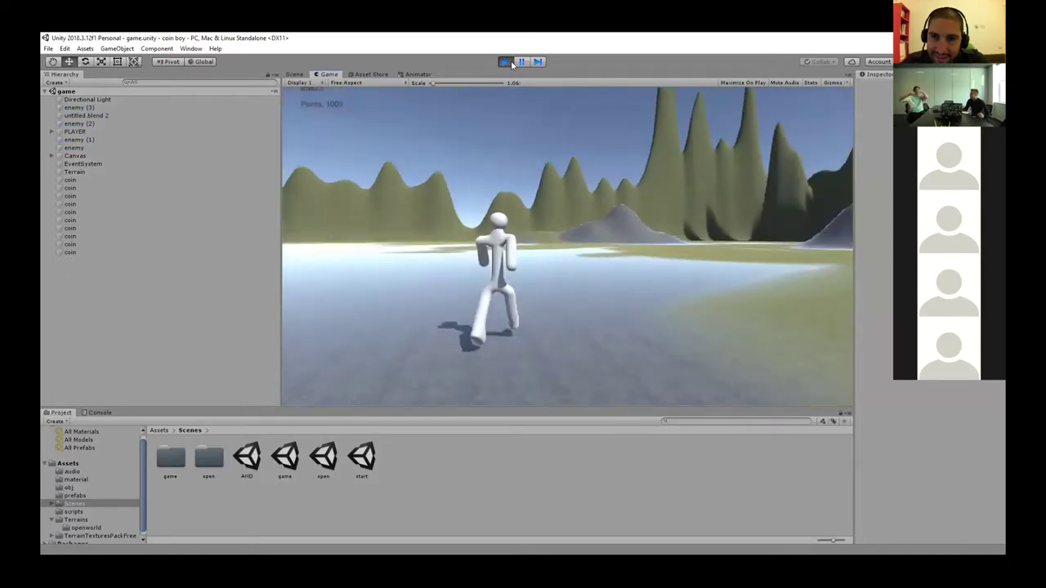
key(w)
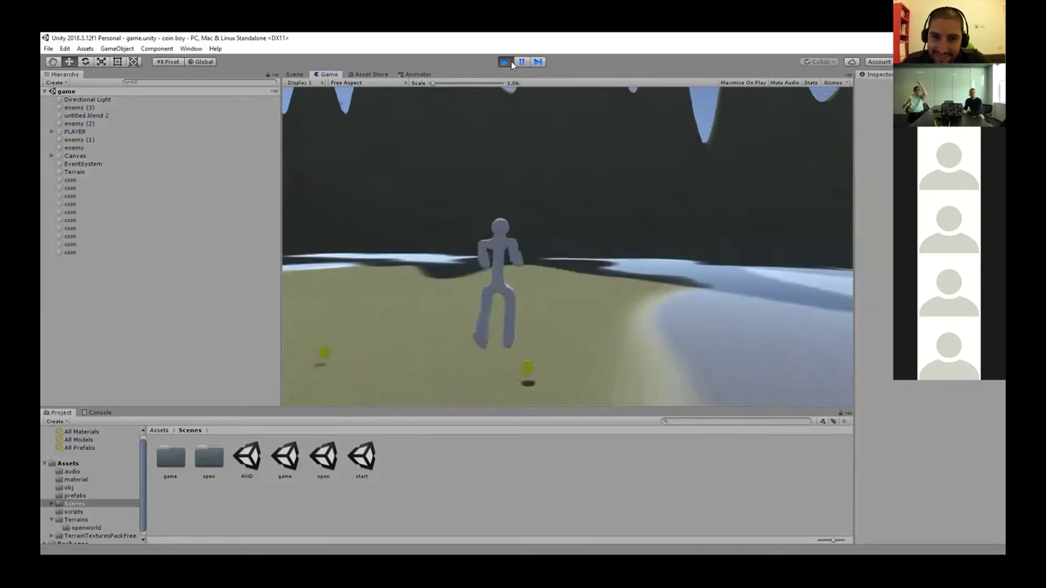
Step: Collect the coins between the green pyramid and the grey hill
key(a)
key(a)
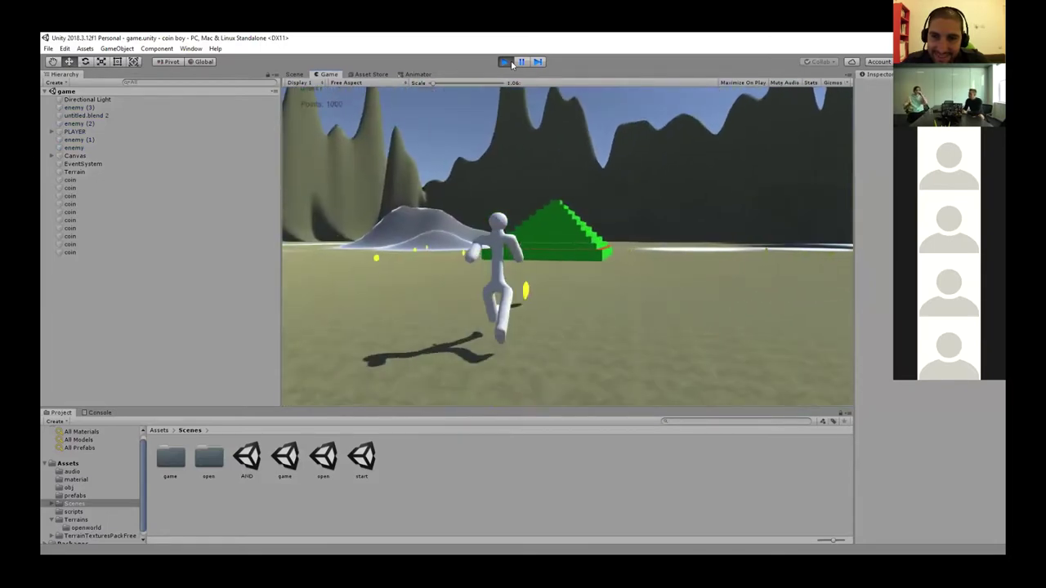
key(w)
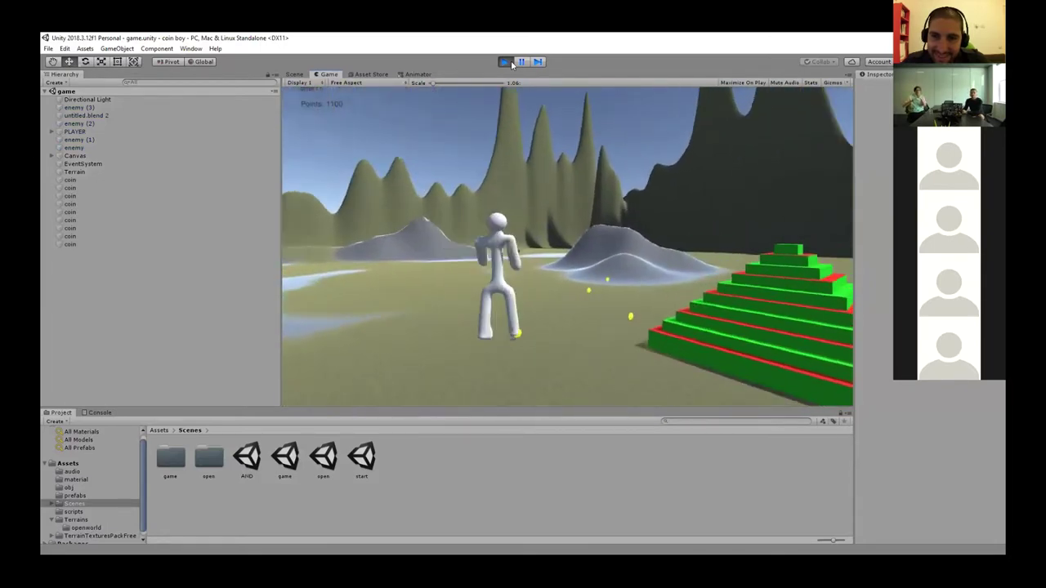
key(w)
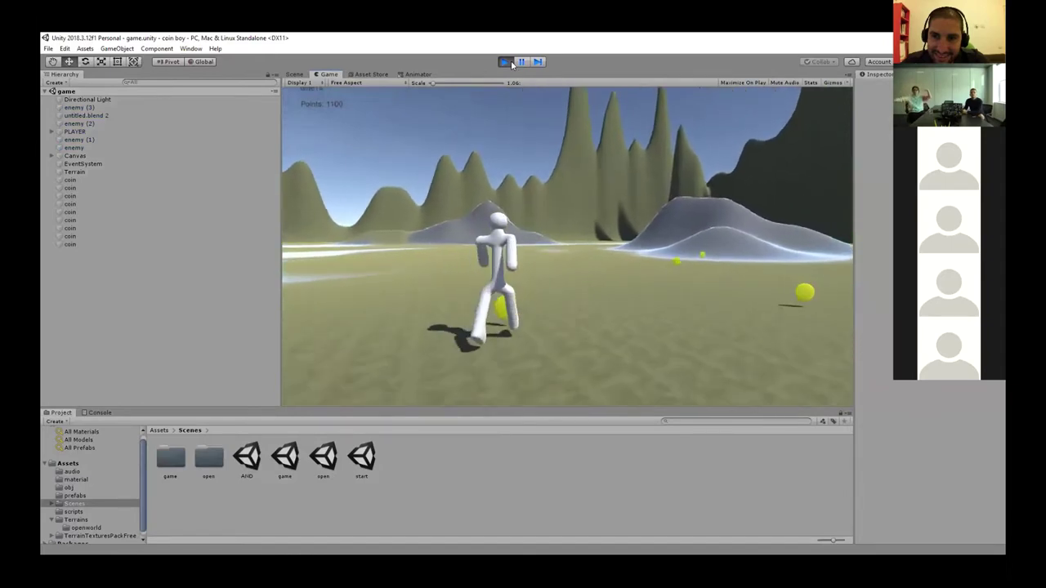
key(a)
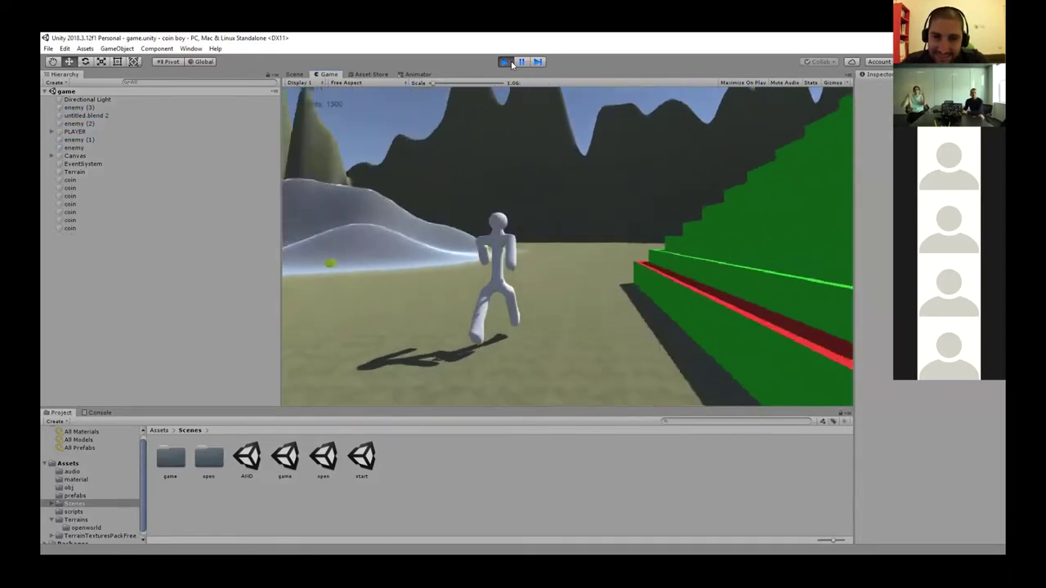
key(w)
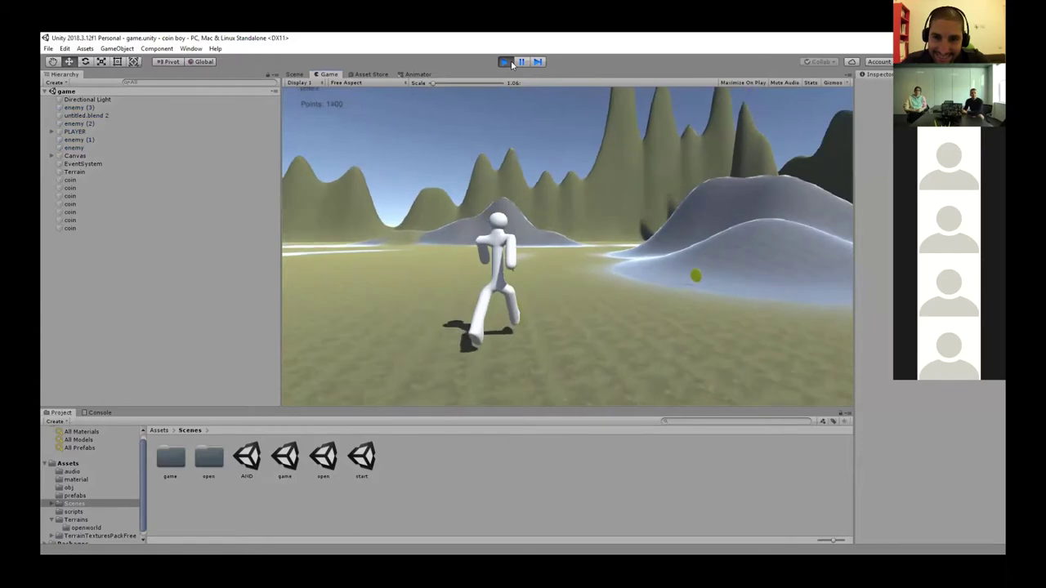
key(w)
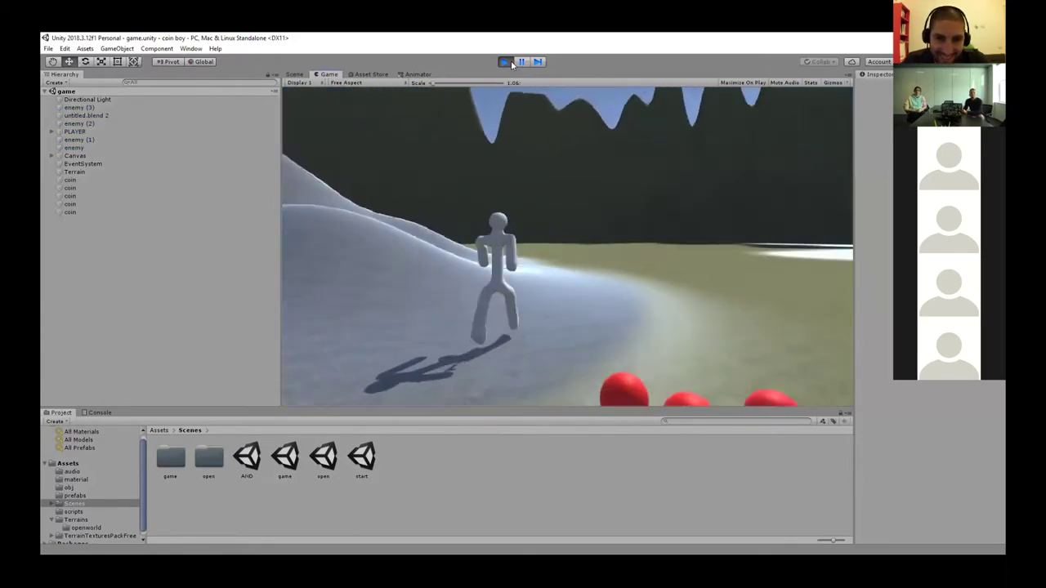
Step: Run the player back to the green pyramid, jump beside it, and stop the play-test from the High scores screen
key(w)
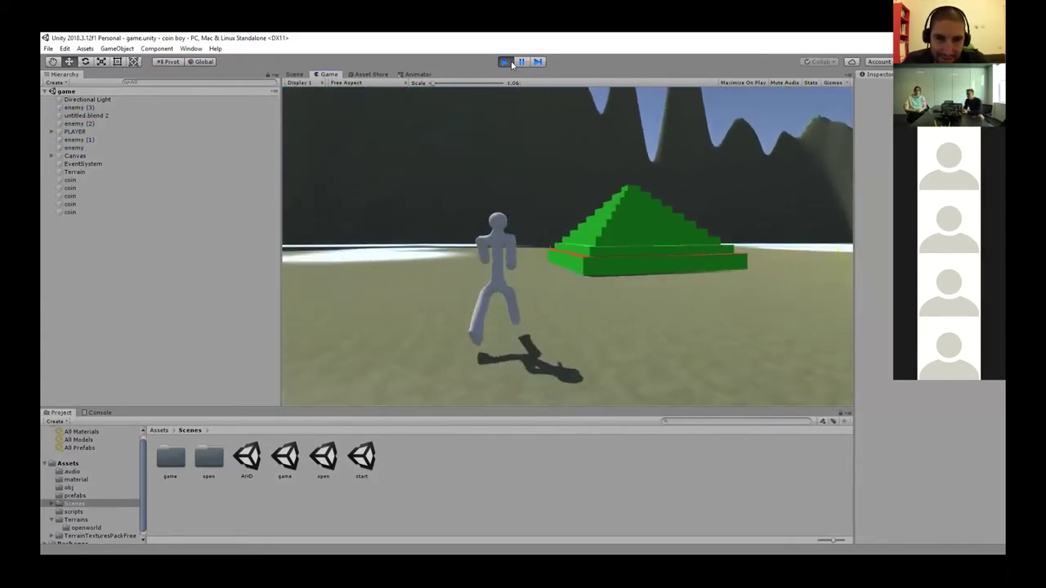
key(w)
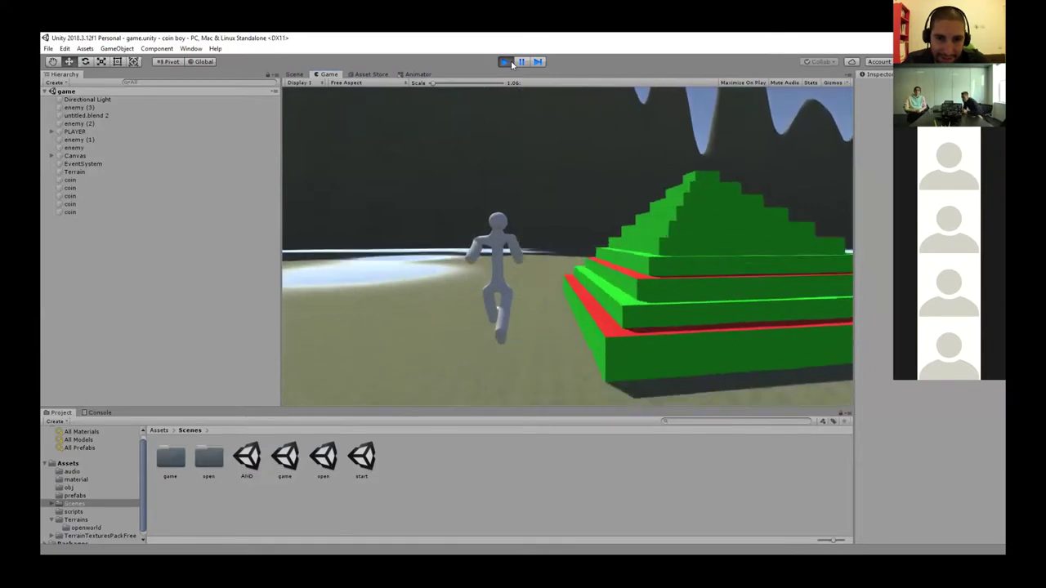
key(space)
key(w)
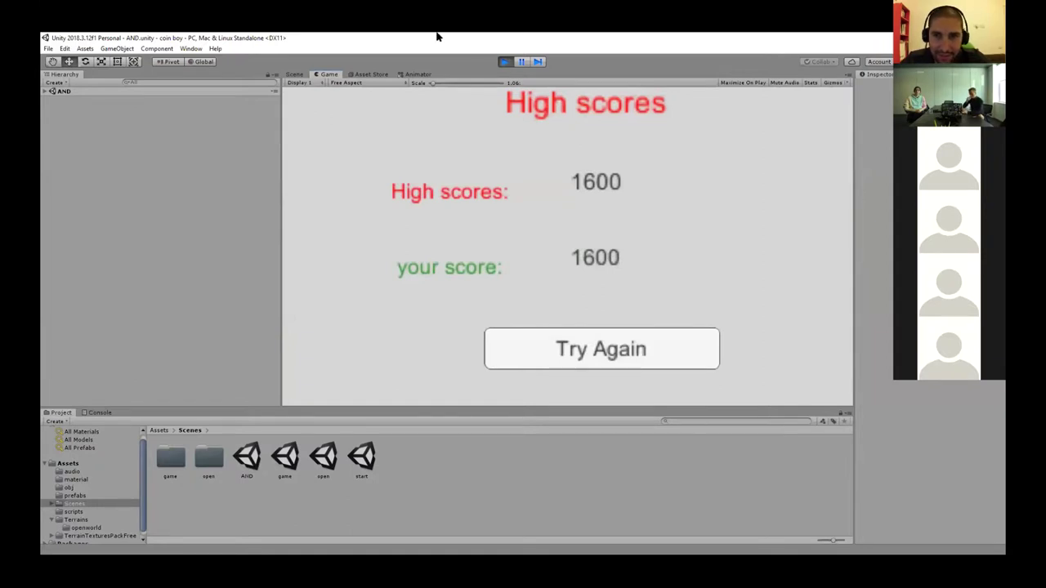
click(504, 61)
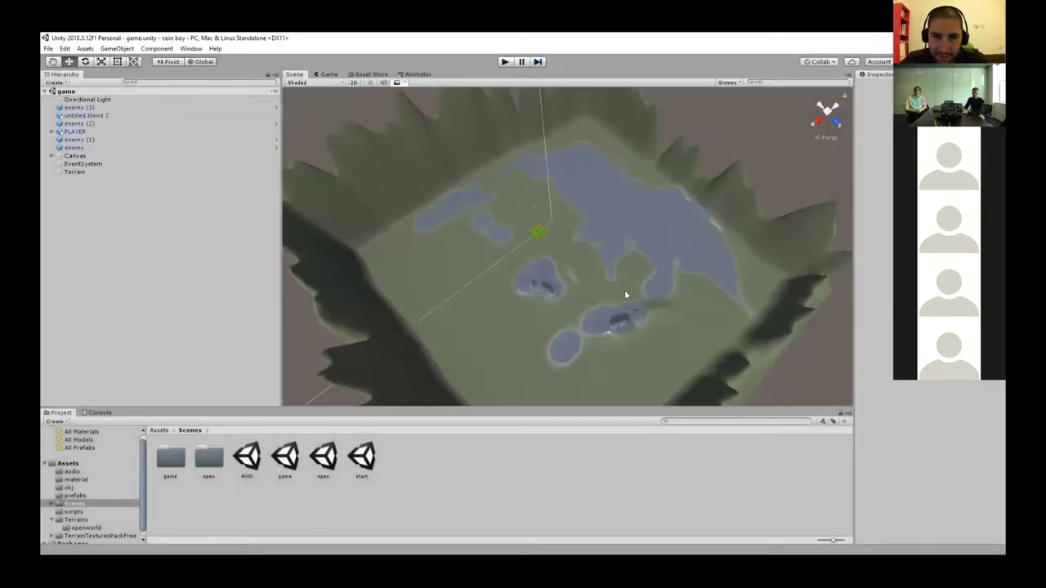
Step: Examine the whole game terrain from afar, and its water areas, grey hills and green pyramid from closer overhead
scroll(620, 292, down, 5)
scroll(615, 296, down, 4)
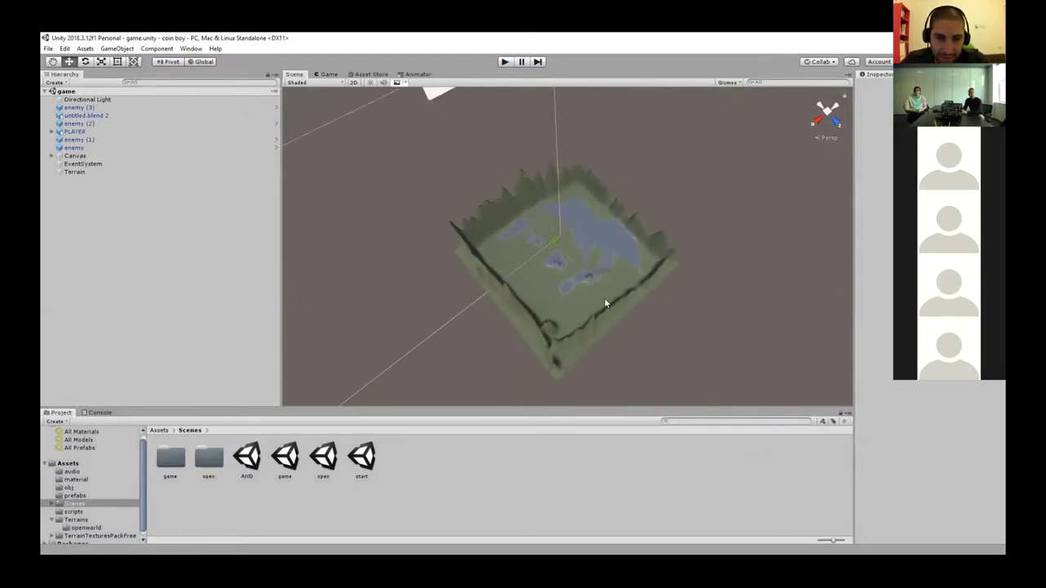
scroll(592, 292, up, 3)
scroll(591, 291, up, 8)
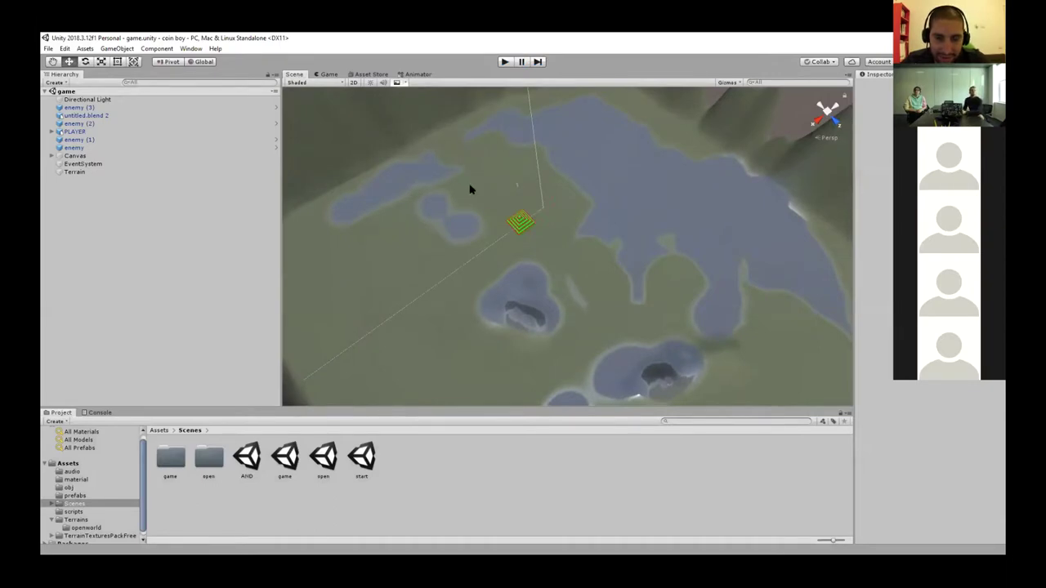
scroll(455, 262, up, 3)
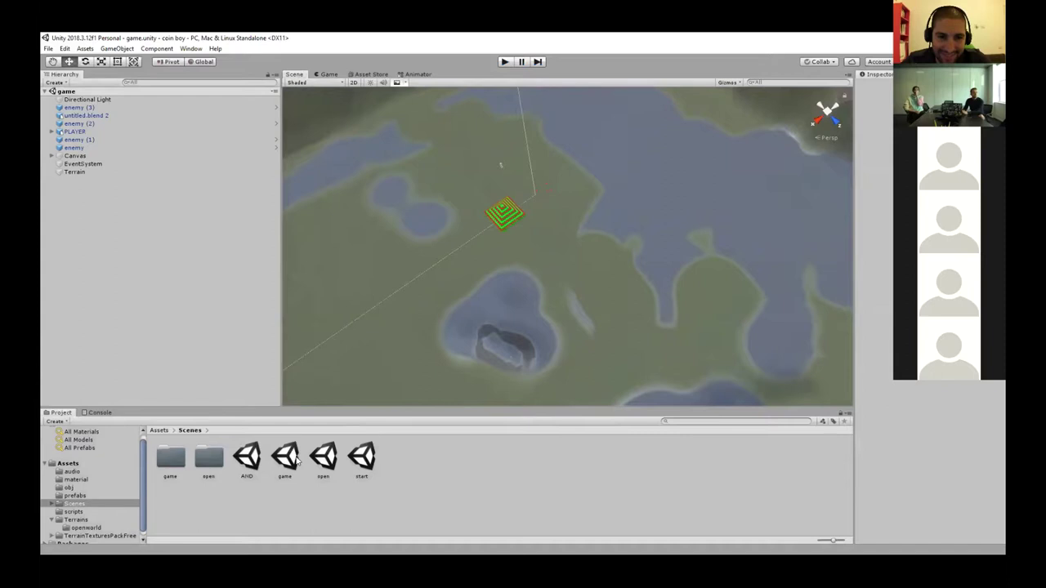
Step: Open the scene named open from the Scenes folder and start a play-test of it
double_click(324, 458)
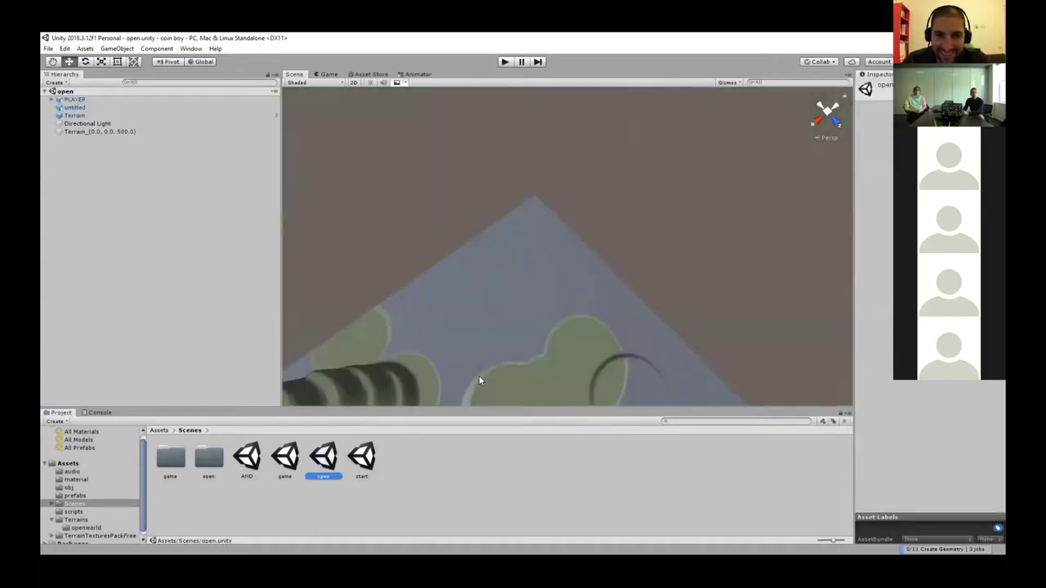
click(468, 292)
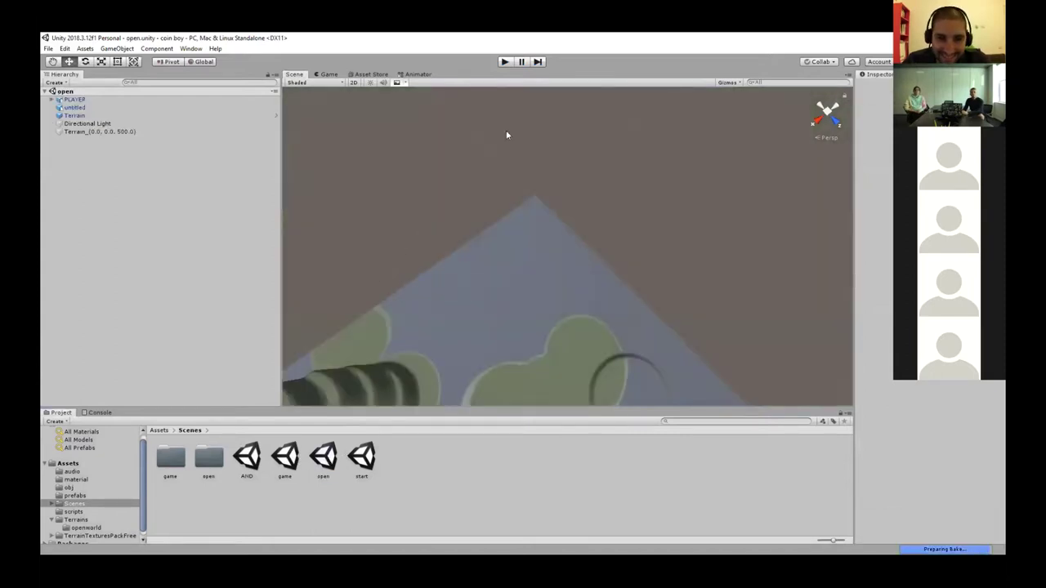
click(505, 63)
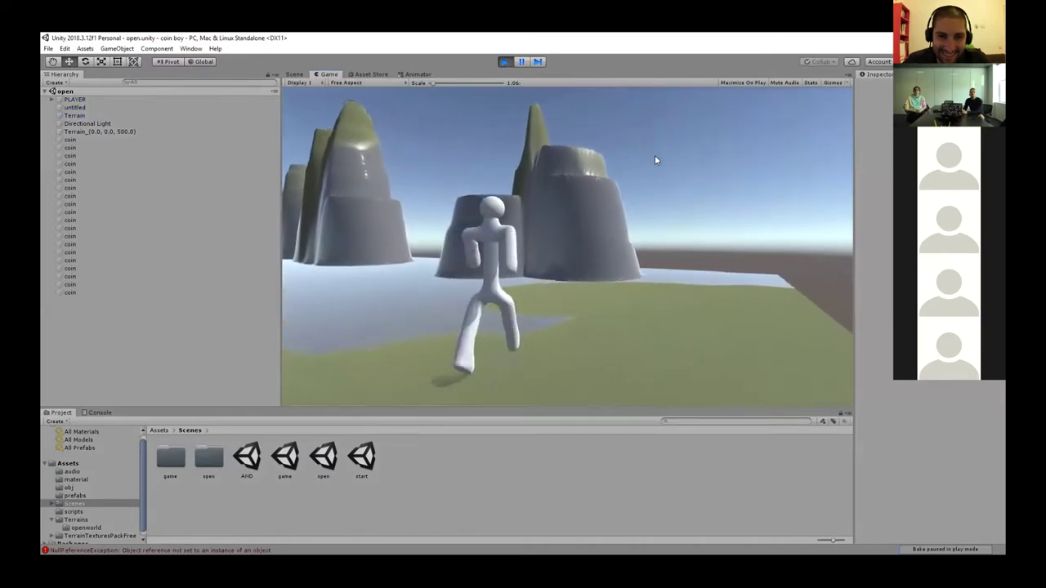
Step: Steer the player across the grass and water toward the tall grey rock towers
key(a)
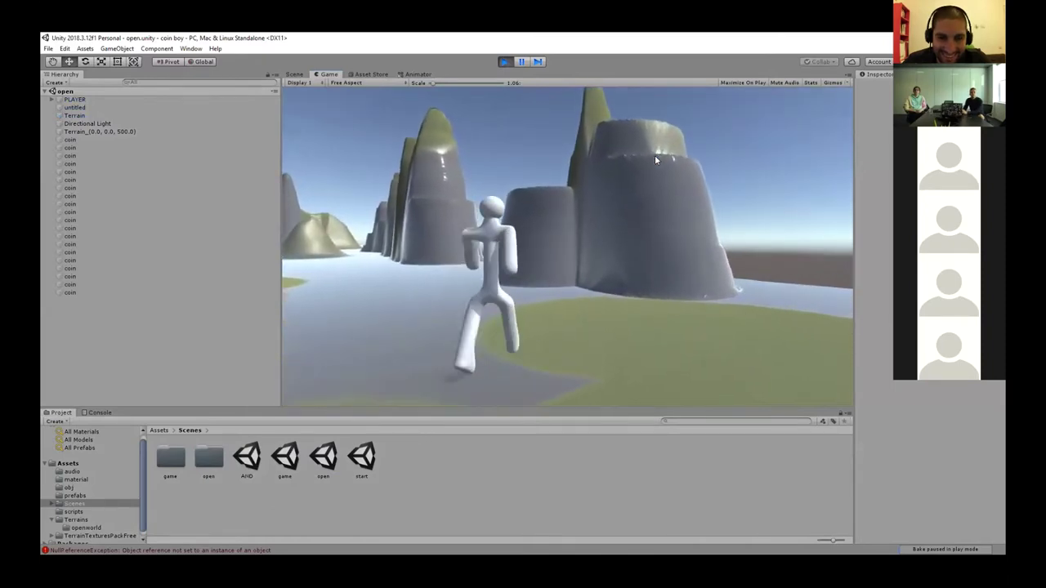
key(d)
key(w)
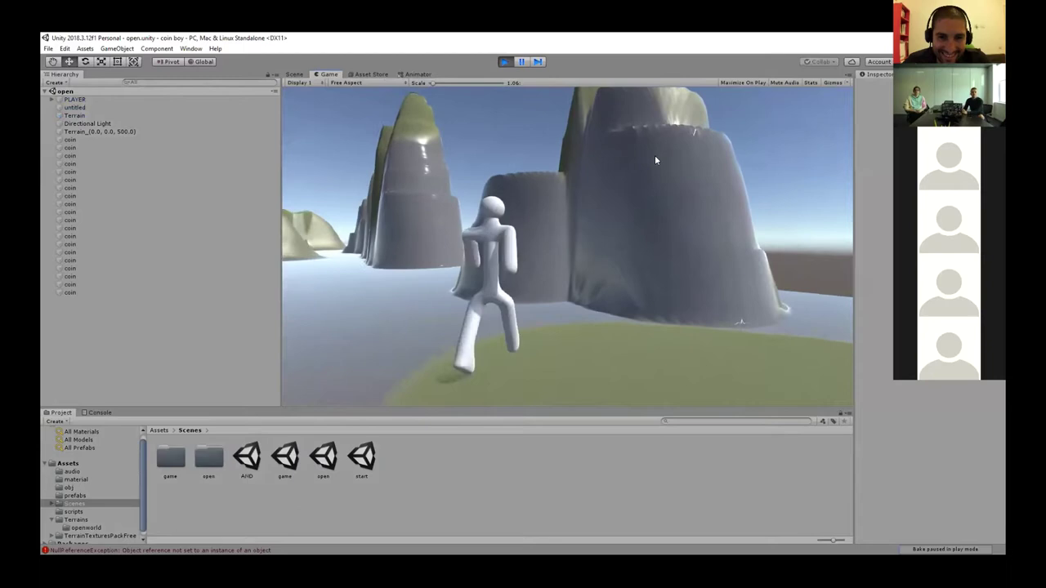
key(w)
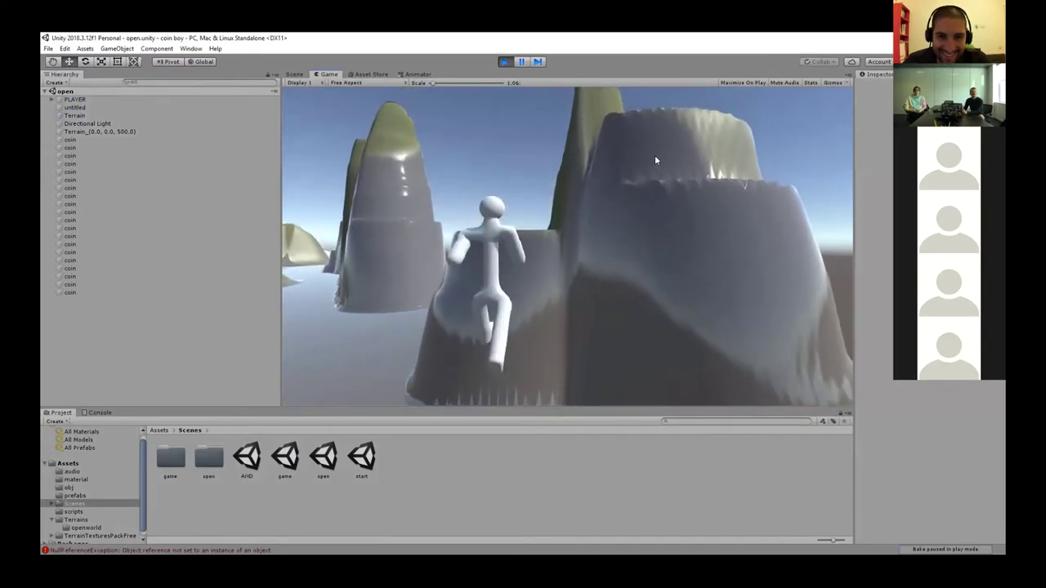
key(w)
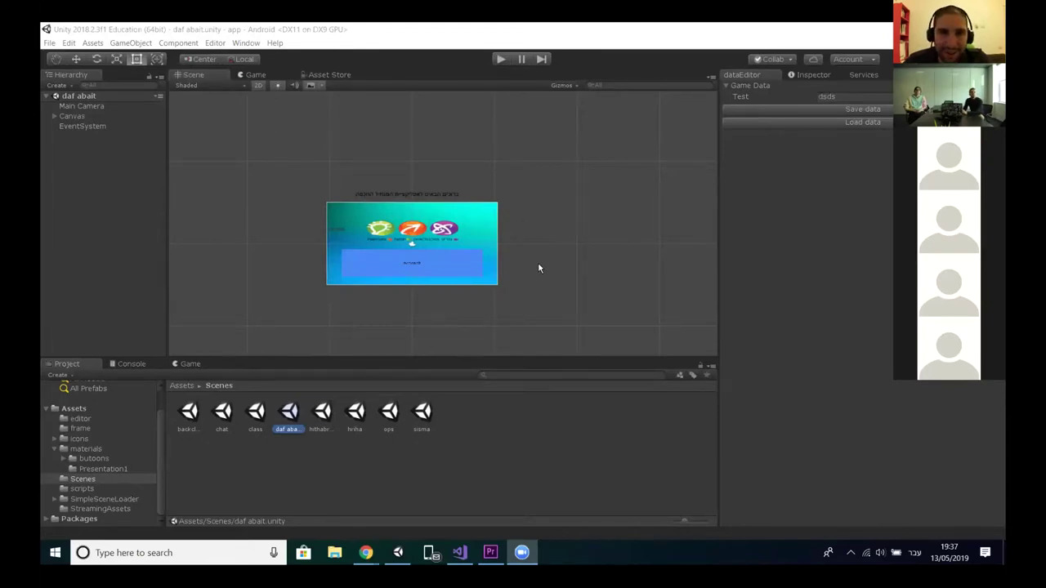
Step: Select the interface elements of the app project's daf abait scene to show its layout, and clear the selection
drag(311, 147, 342, 88)
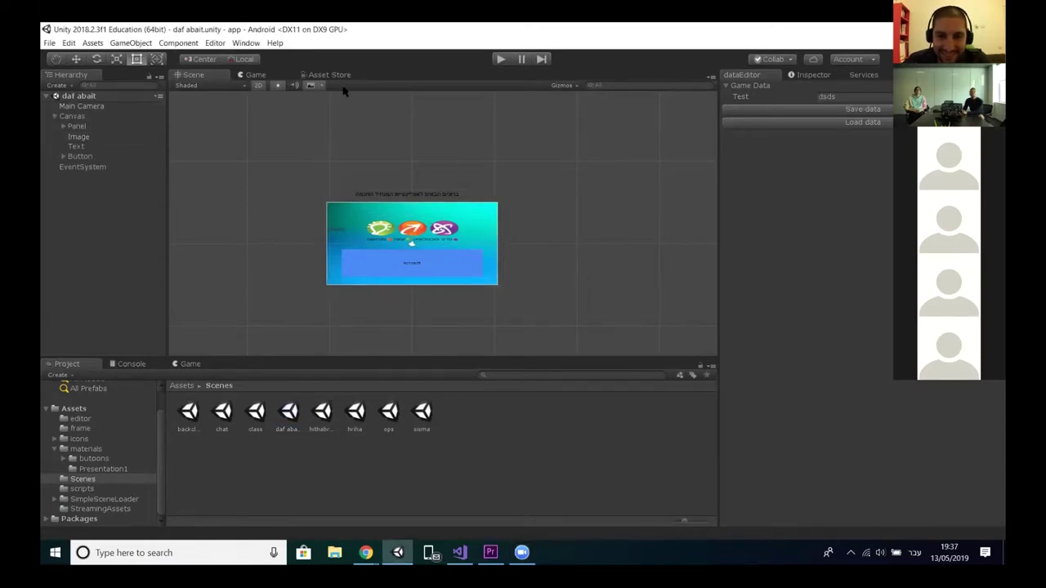
drag(272, 133, 538, 319)
click(554, 183)
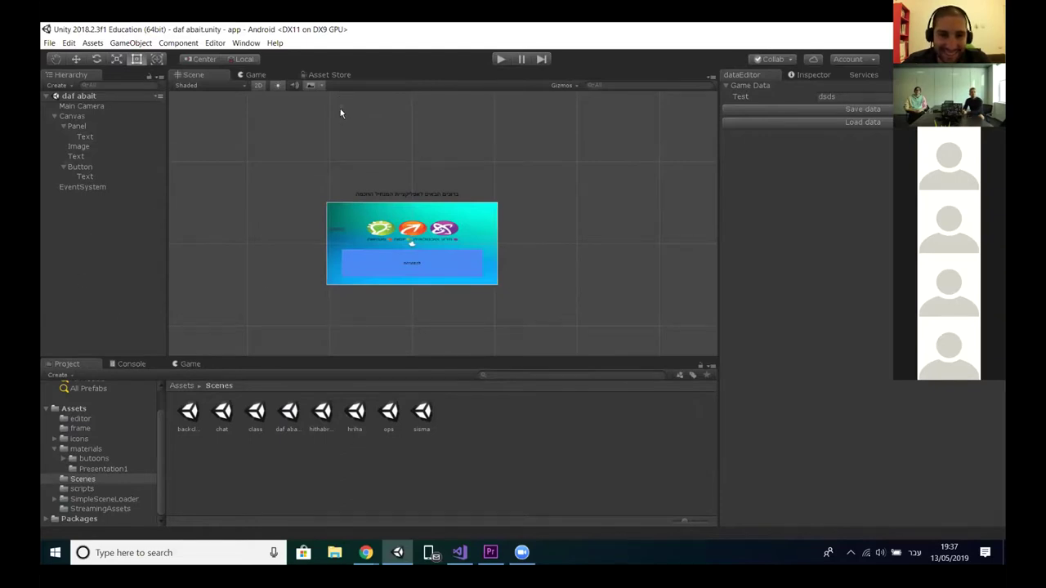
drag(271, 172, 574, 319)
click(572, 317)
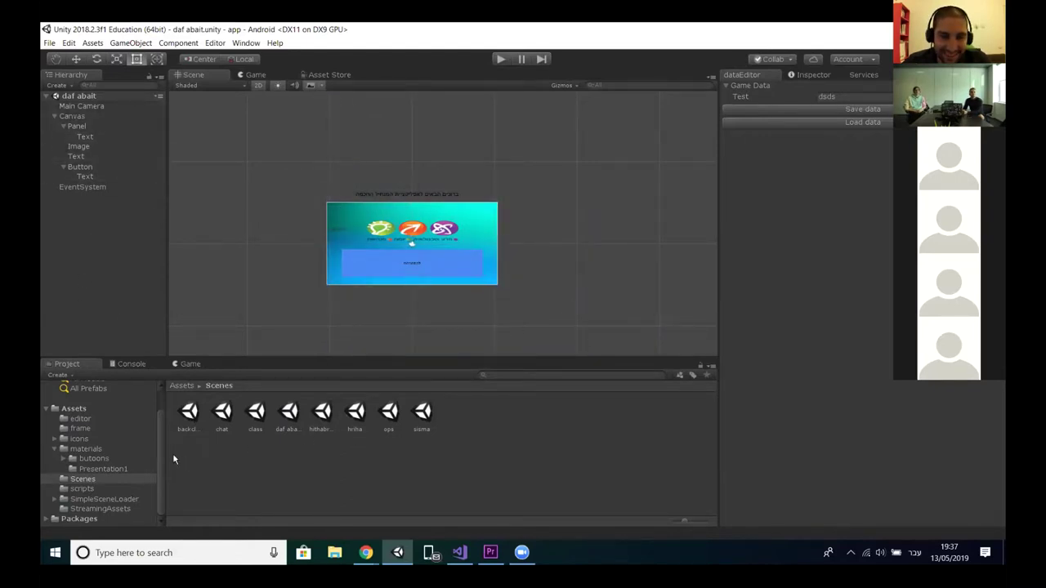
Step: Open the backclass scene, select its interface elements together, check the back button, and clear the selection
double_click(188, 410)
scroll(467, 233, up, 1)
click(433, 149)
drag(247, 106, 549, 349)
click(542, 313)
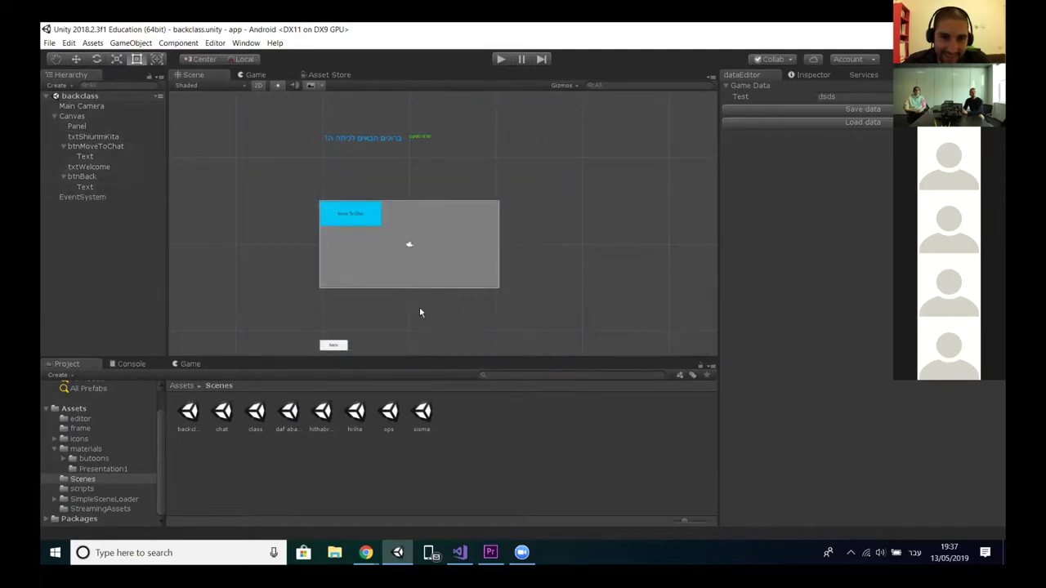
click(339, 343)
click(566, 261)
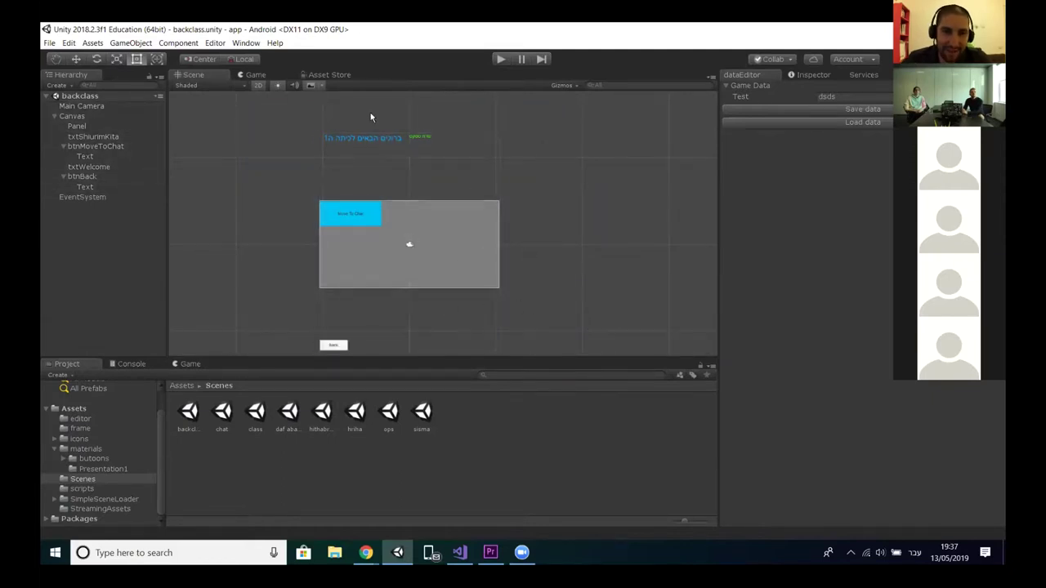
Step: Select the green txtShiurimKita text above the grey canvas to show its area, and clear the selection
click(432, 142)
click(553, 209)
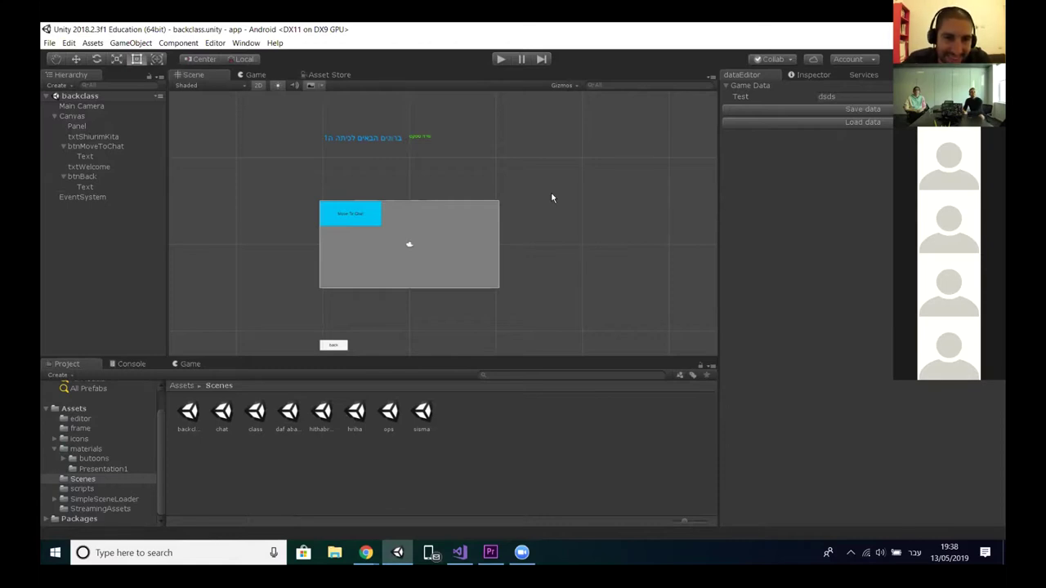
click(402, 150)
click(426, 147)
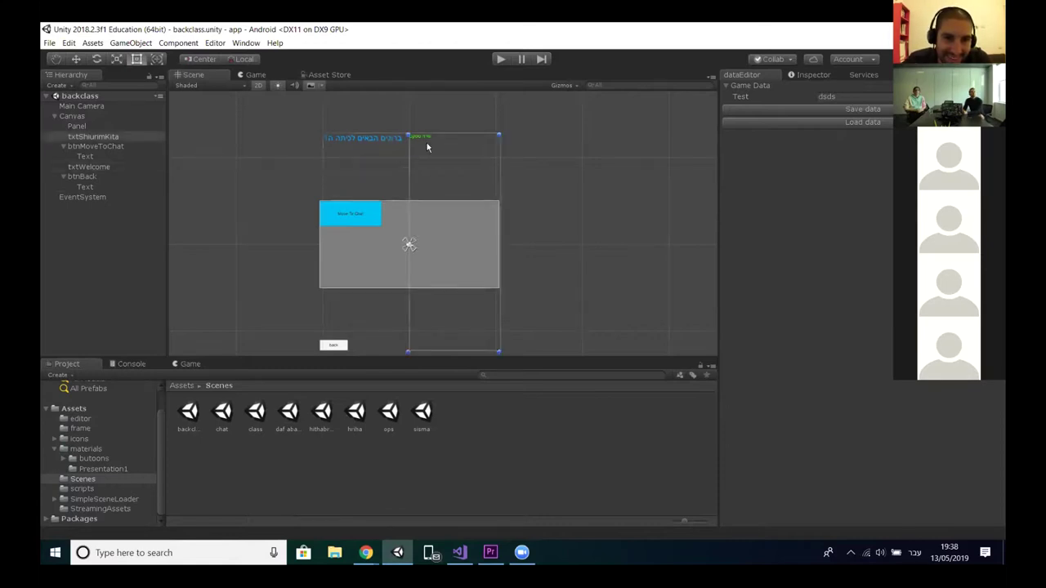
drag(419, 112, 477, 364)
click(482, 172)
Step: Examine the blue welcome text and the Move To Chat button with its label up close, and clear the selection
click(381, 150)
click(367, 222)
scroll(370, 230, up, 3)
scroll(370, 229, up, 5)
click(361, 193)
drag(377, 201, 372, 206)
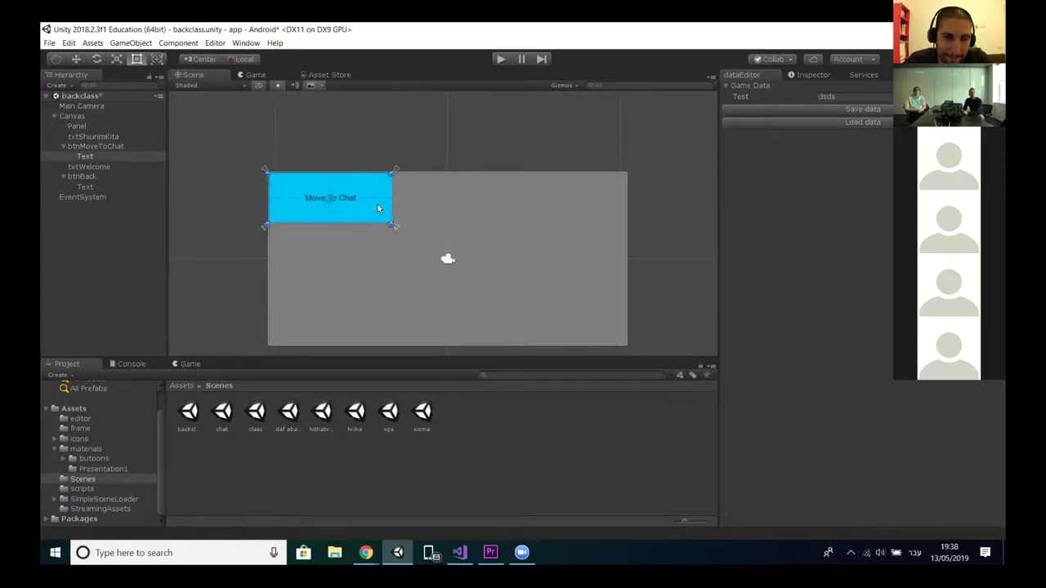
click(357, 196)
click(390, 208)
click(382, 207)
drag(276, 230, 393, 281)
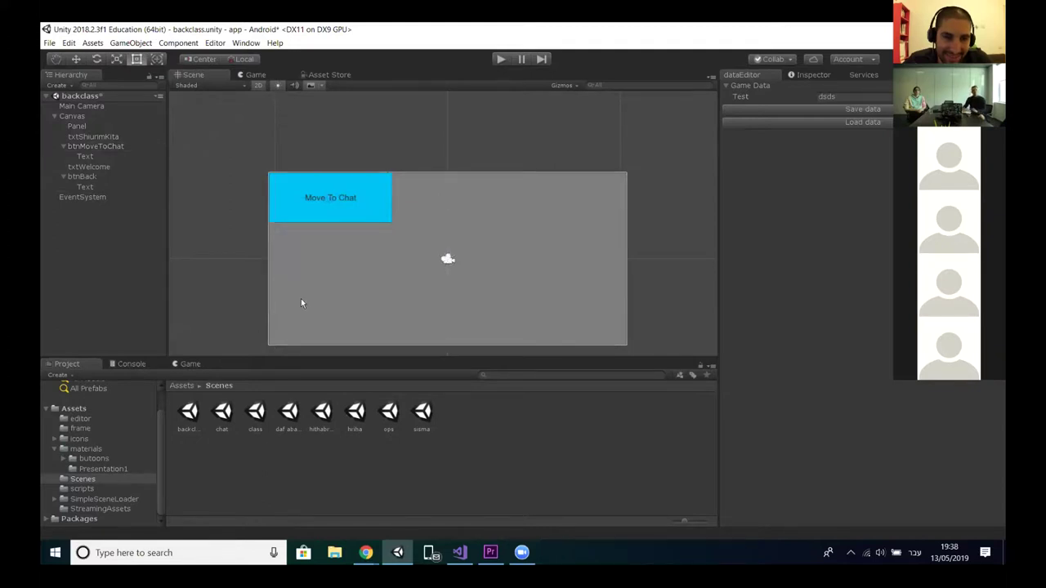
Step: Open the class scene, saving the changes made to the backclass scene
drag(273, 299, 484, 274)
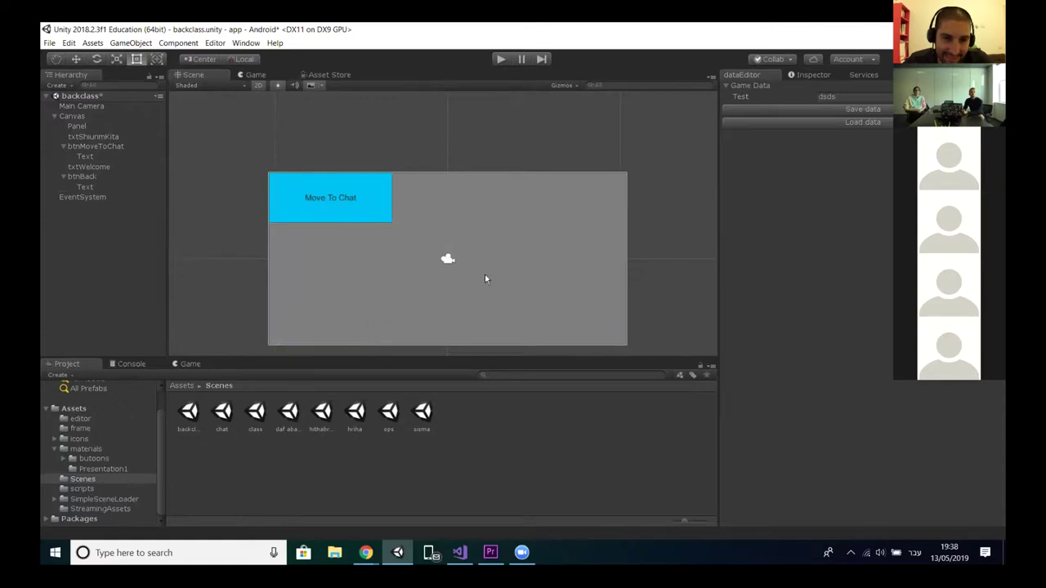
scroll(485, 274, down, 5)
middle_drag(485, 274, 444, 194)
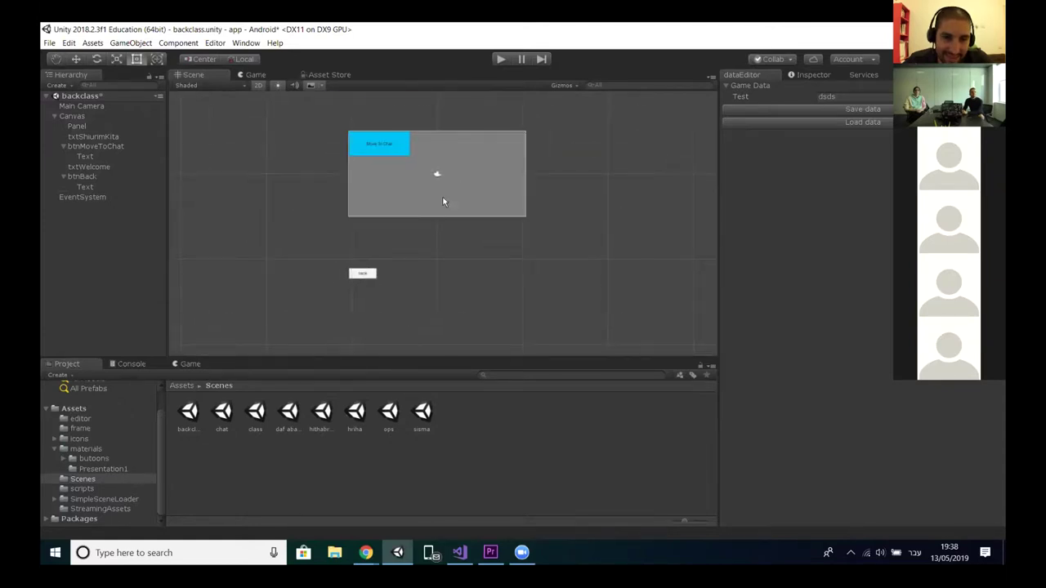
double_click(257, 419)
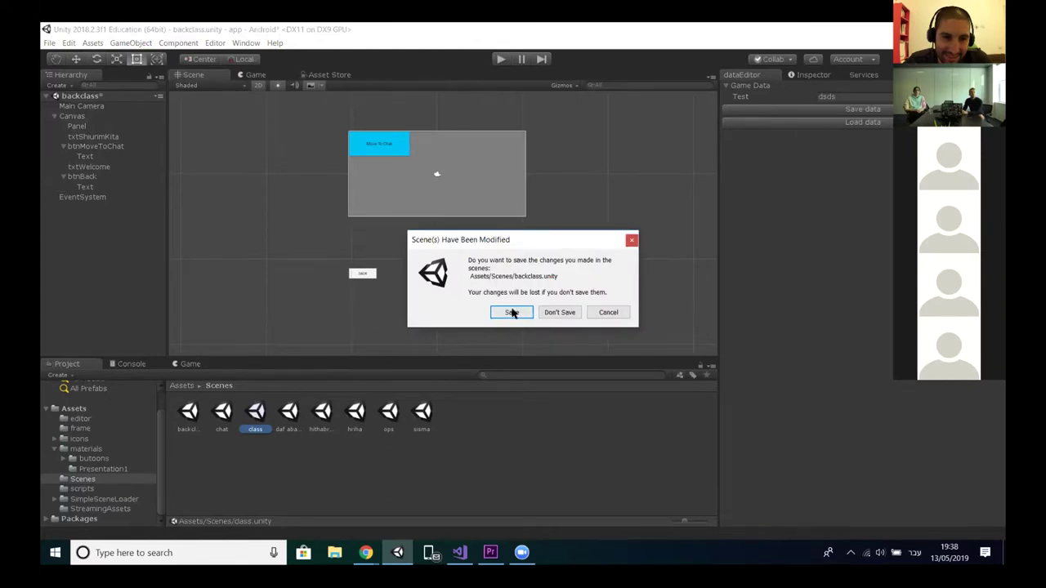
click(511, 312)
scroll(417, 166, up, 3)
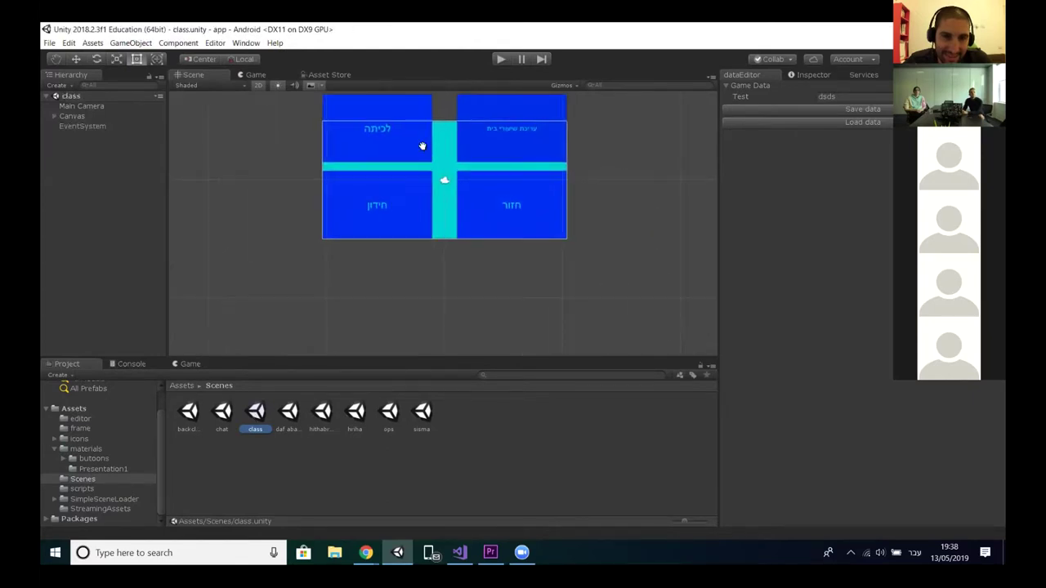
middle_drag(422, 145, 416, 201)
Step: Select the class scene's four blue buttons one by one: עריכת שיעורי בית, חזור, חידון and לכיתה
click(532, 218)
scroll(614, 204, up, 2)
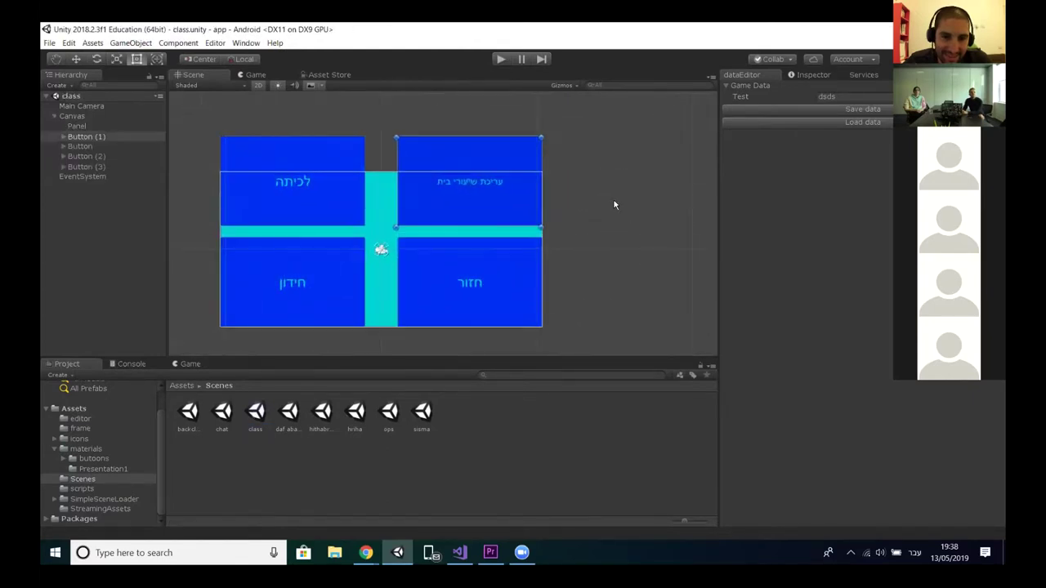
scroll(614, 204, up, 1)
scroll(479, 257, down, 2)
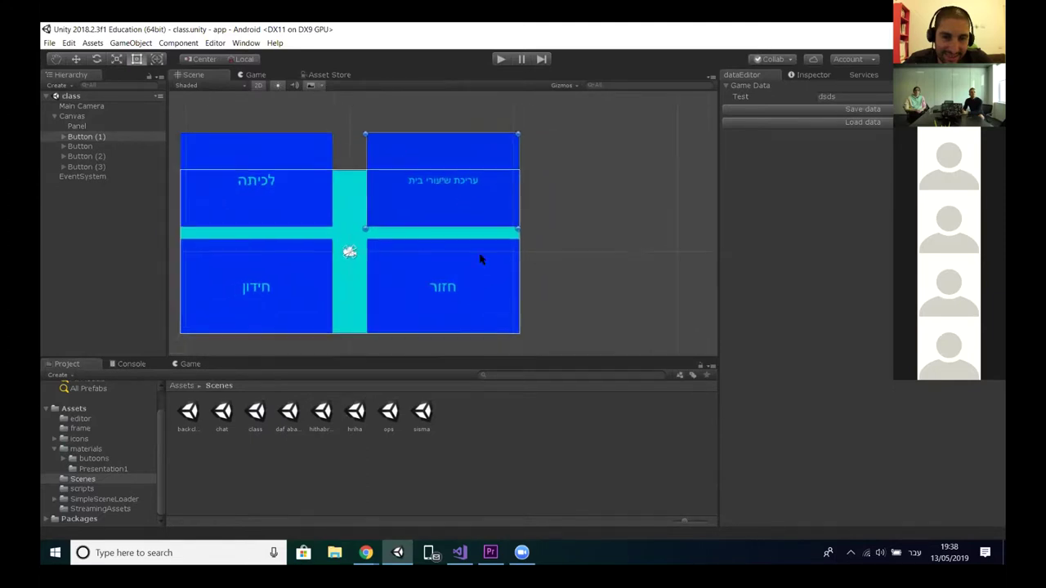
click(446, 285)
middle_drag(446, 286, 527, 258)
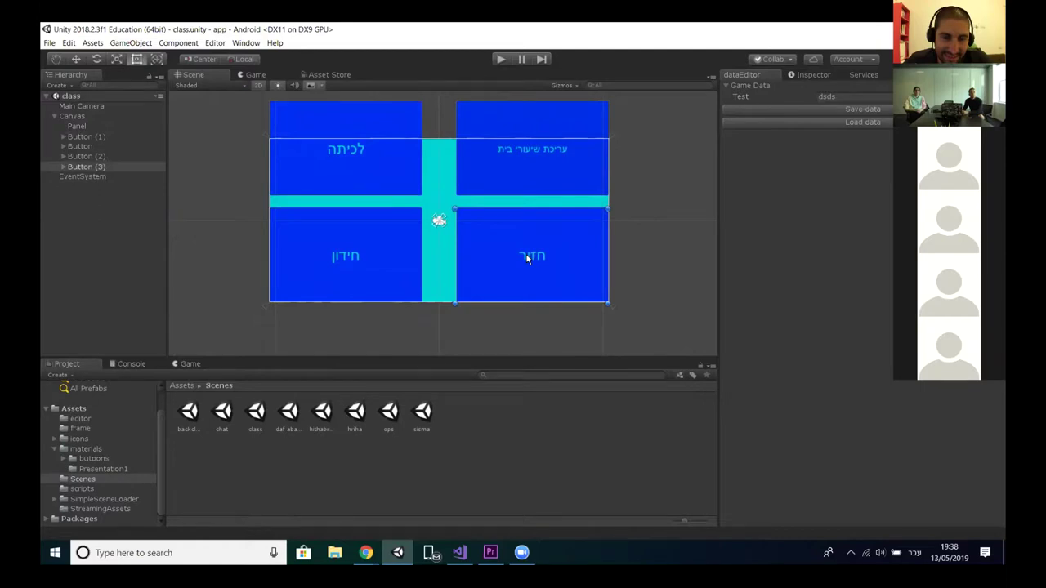
click(374, 276)
scroll(373, 276, up, 3)
click(391, 149)
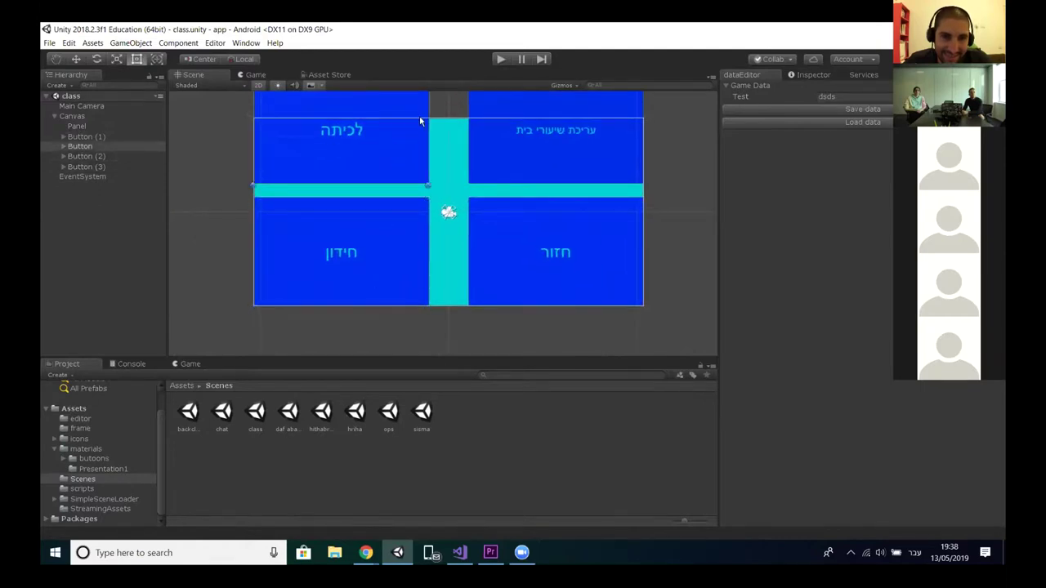
scroll(413, 175, down, 2)
scroll(419, 233, down, 1)
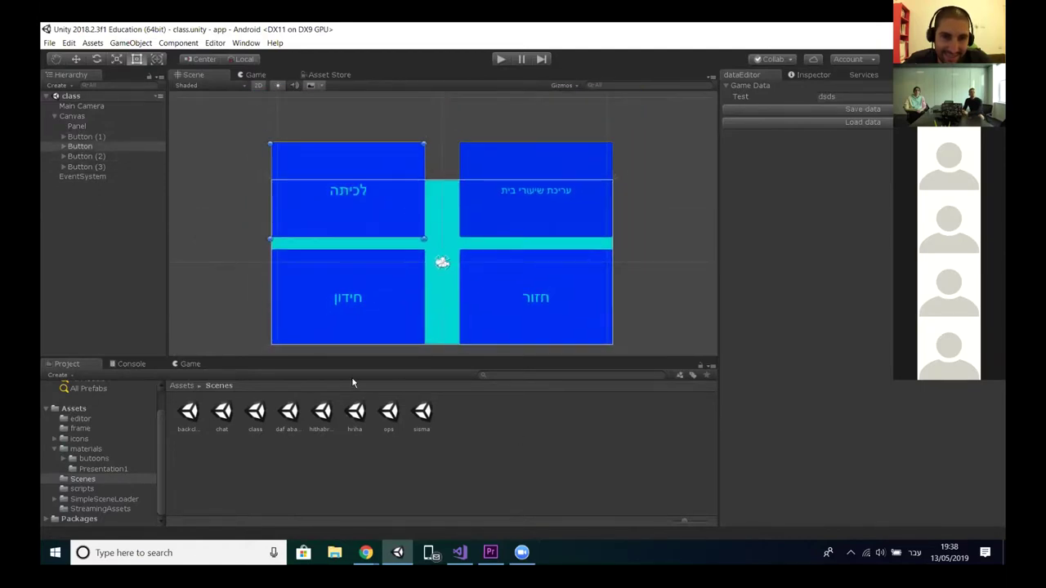
Step: Open the hriha scene and select the purple button below its blue input area
double_click(356, 413)
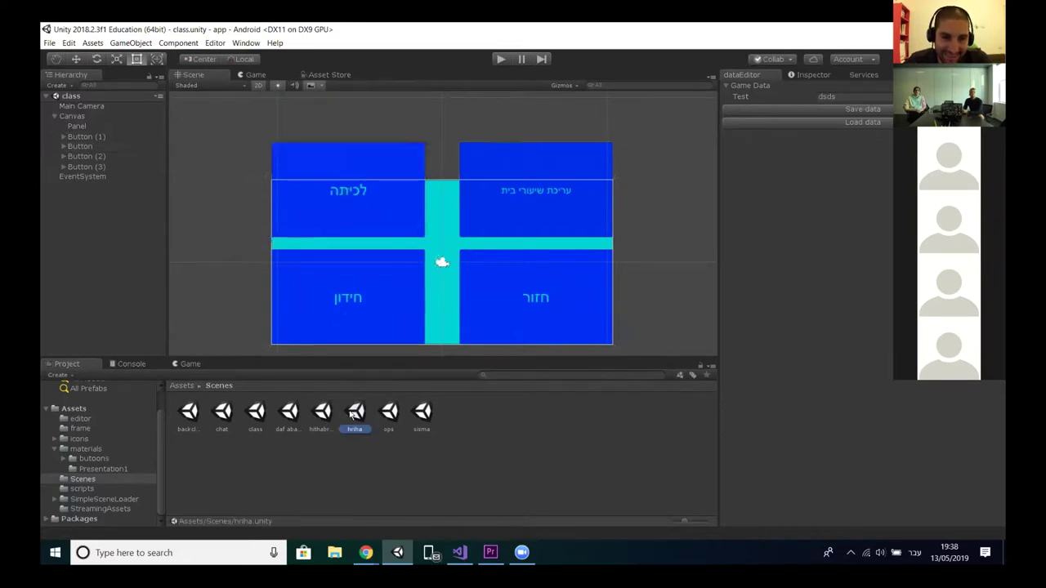
scroll(432, 216, down, 3)
click(384, 108)
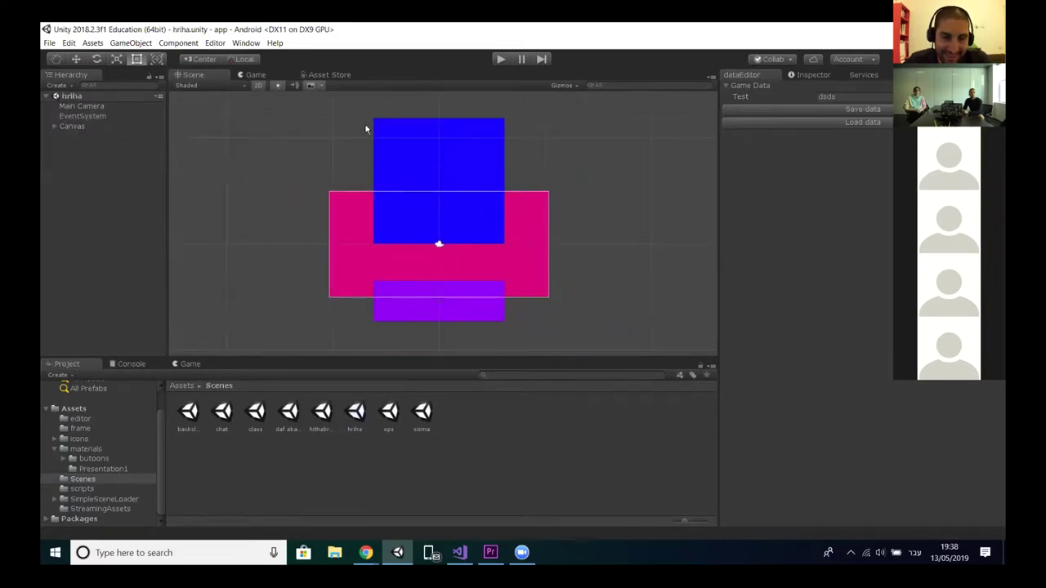
drag(339, 105, 572, 180)
click(426, 304)
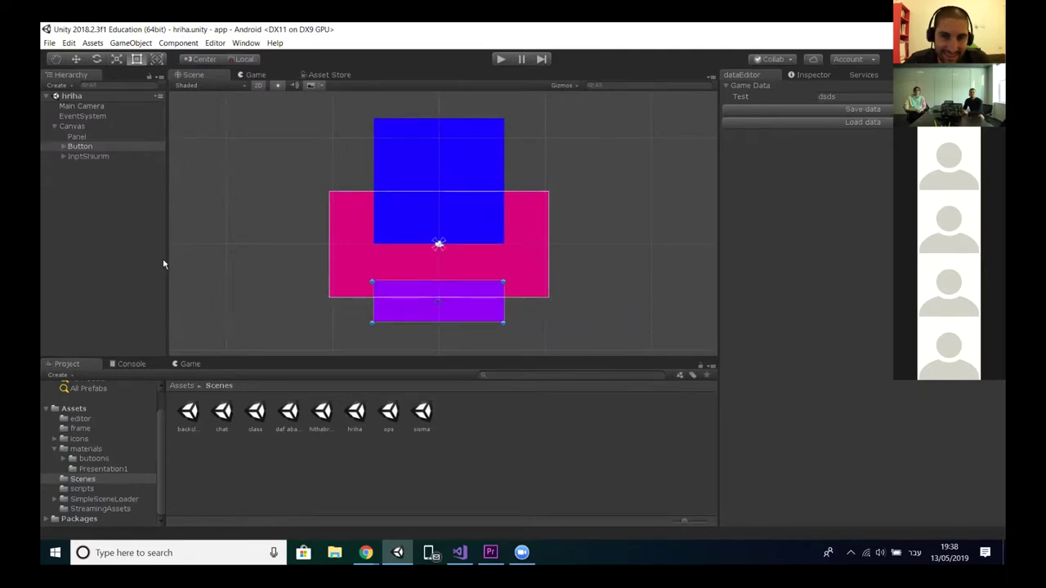
Step: Open the sisma scene to show its red canvas, and open the chat scene to show its message area
click(423, 412)
double_click(423, 413)
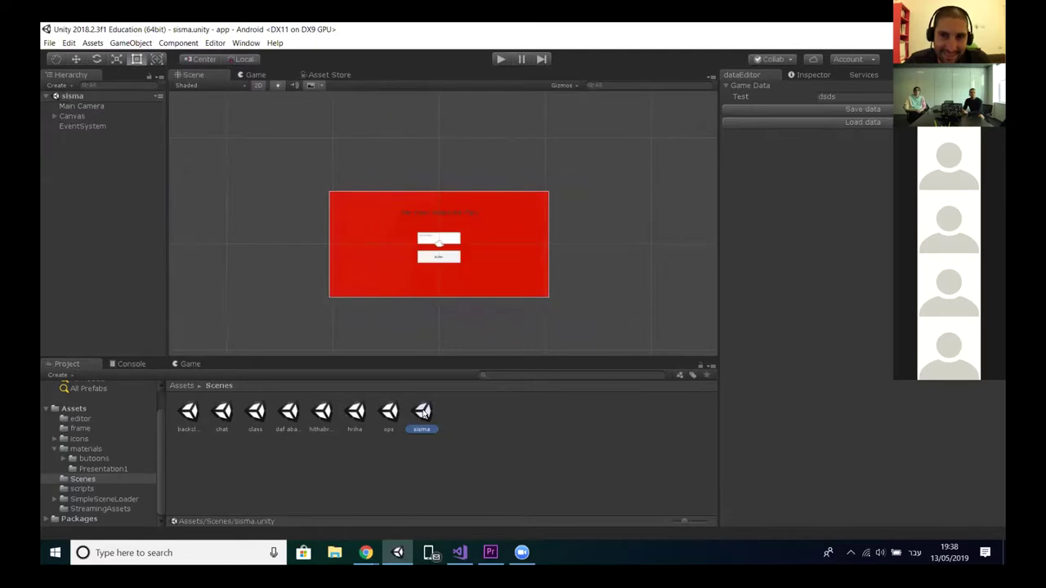
click(217, 414)
double_click(220, 414)
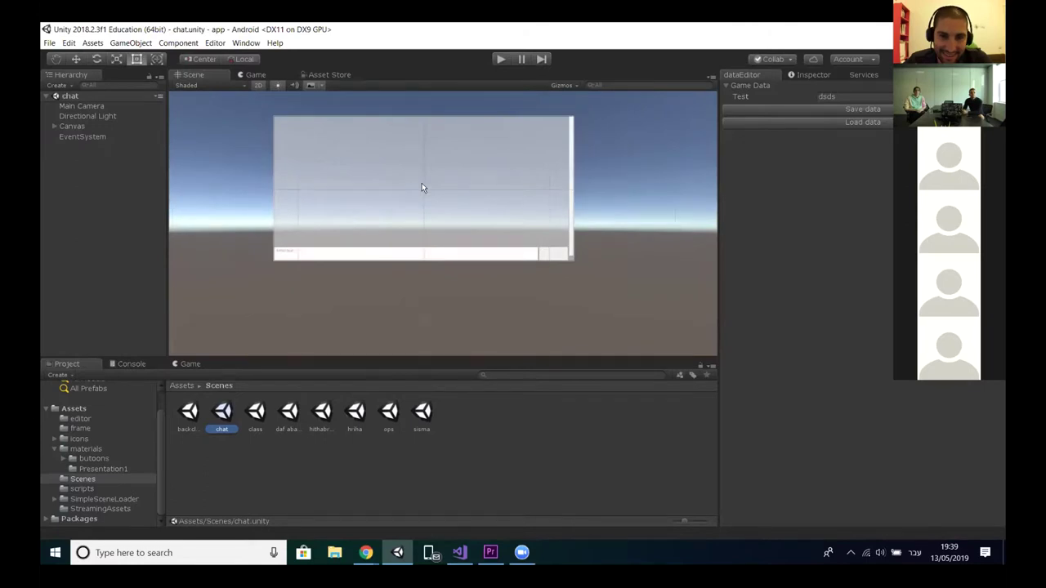
middle_drag(421, 184, 410, 196)
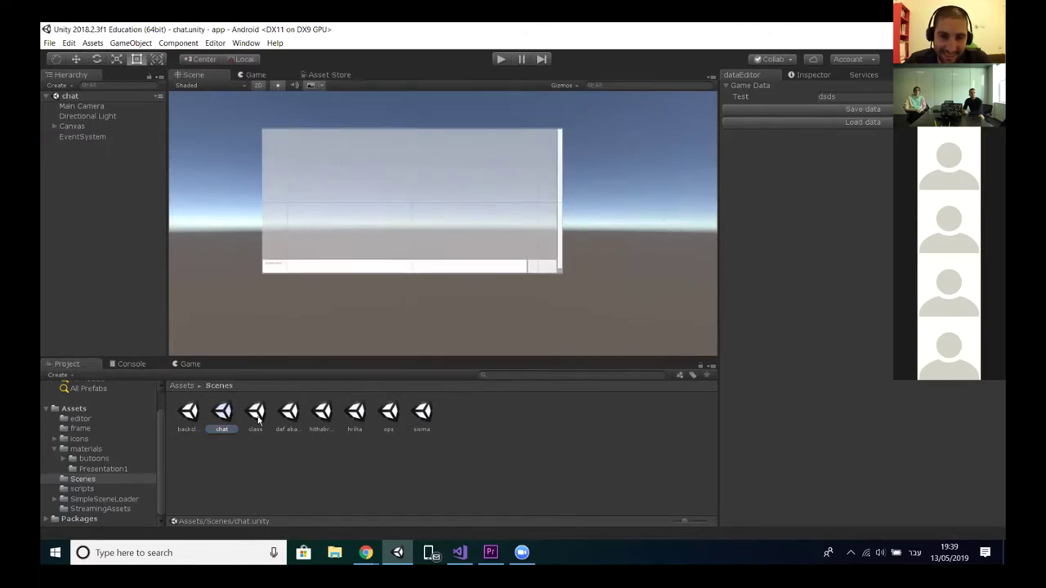
Step: Open the hithabrut scene and examine its orange canvas with the text field and colour blocks up close
double_click(322, 412)
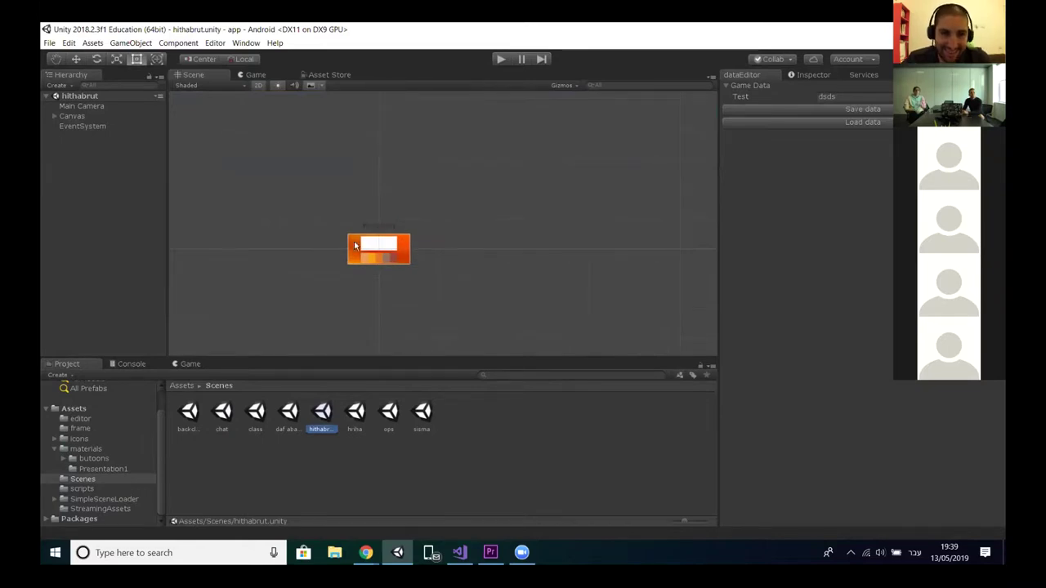
scroll(397, 264, up, 5)
middle_drag(397, 263, 464, 239)
scroll(517, 298, up, 2)
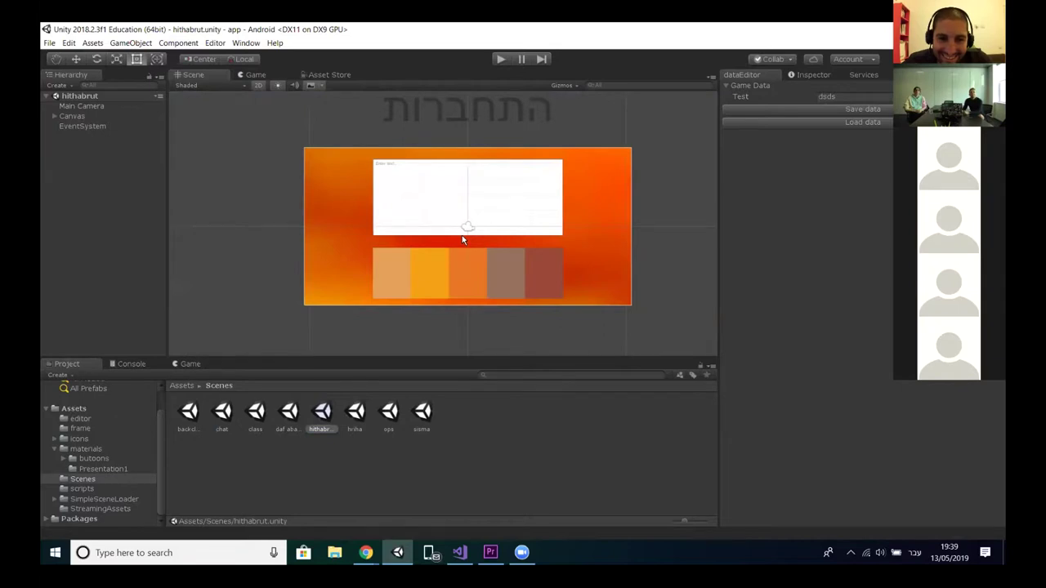
Step: Replace the Game Data test value with דדד and save the data
mouse_move(466, 560)
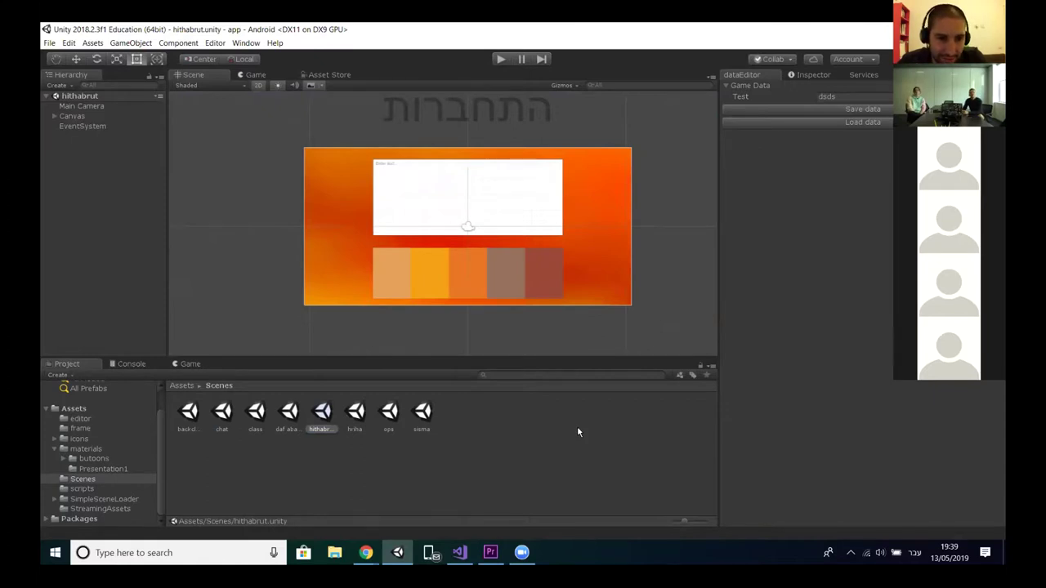
click(459, 552)
click(398, 552)
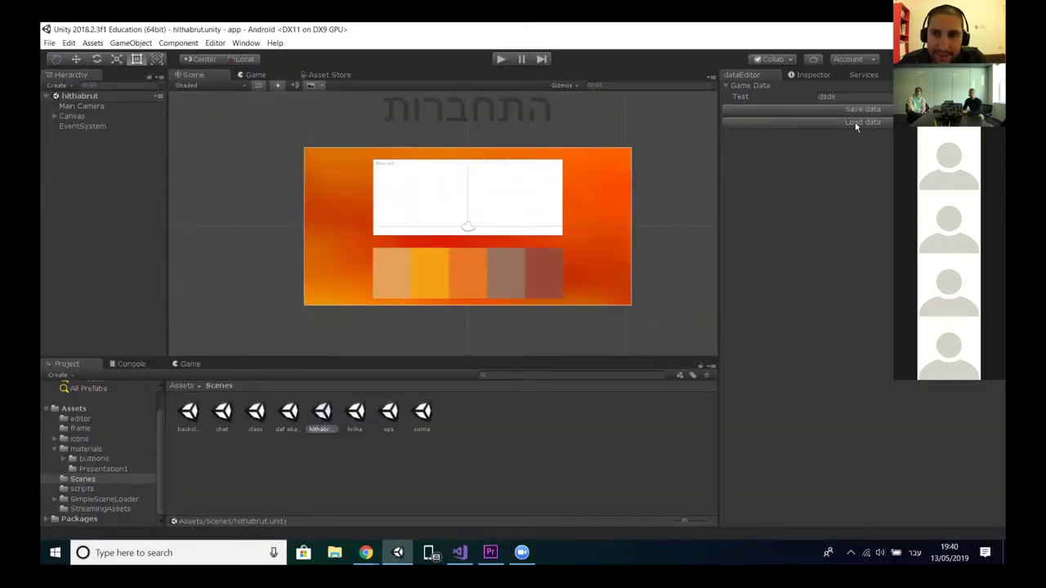
click(732, 86)
click(732, 86)
click(859, 97)
text(גככ)
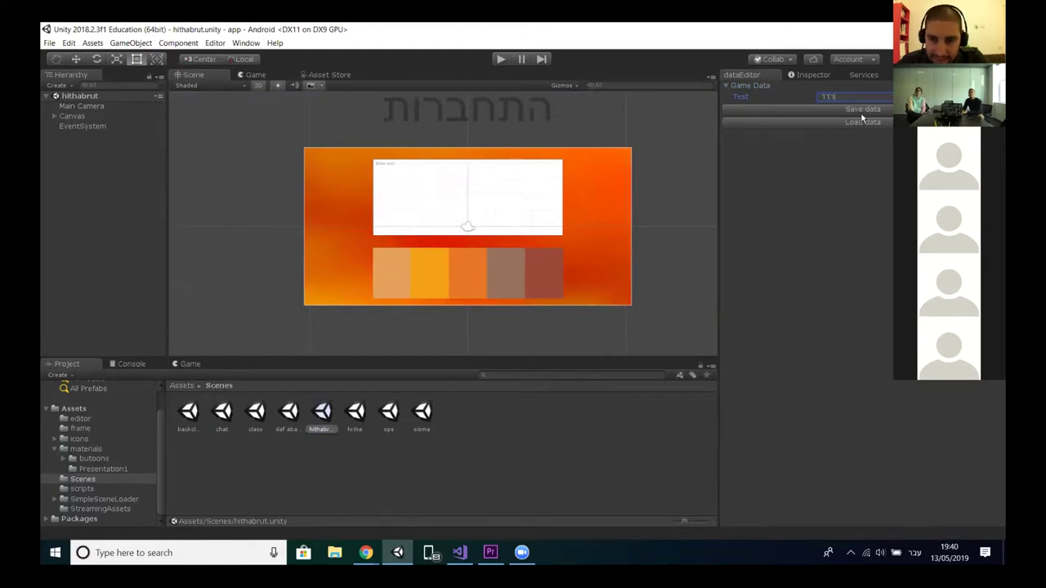
click(859, 112)
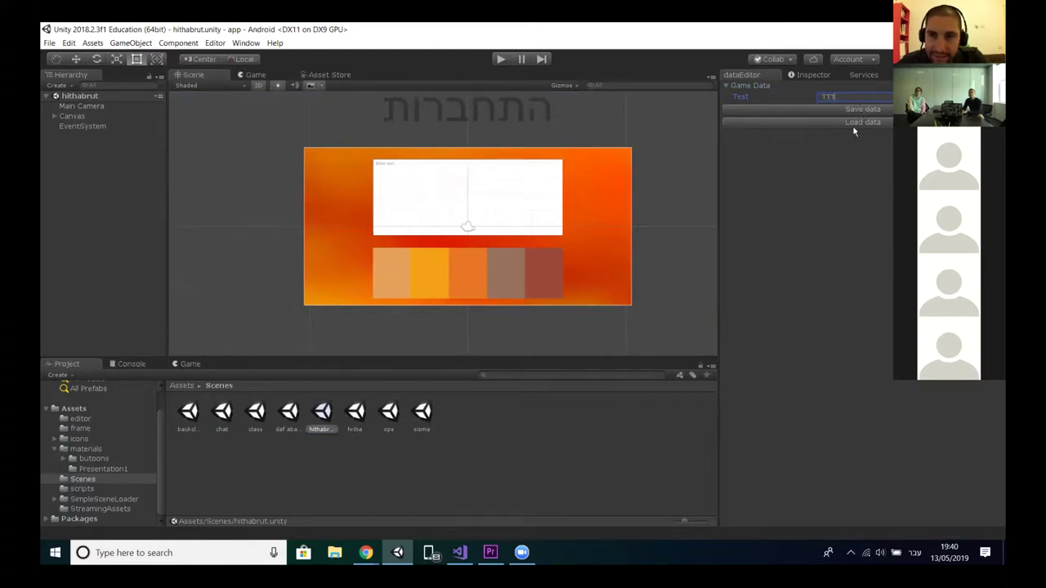
Step: Open the data file from the StreamingAssets folder and check its saved test entry
click(98, 509)
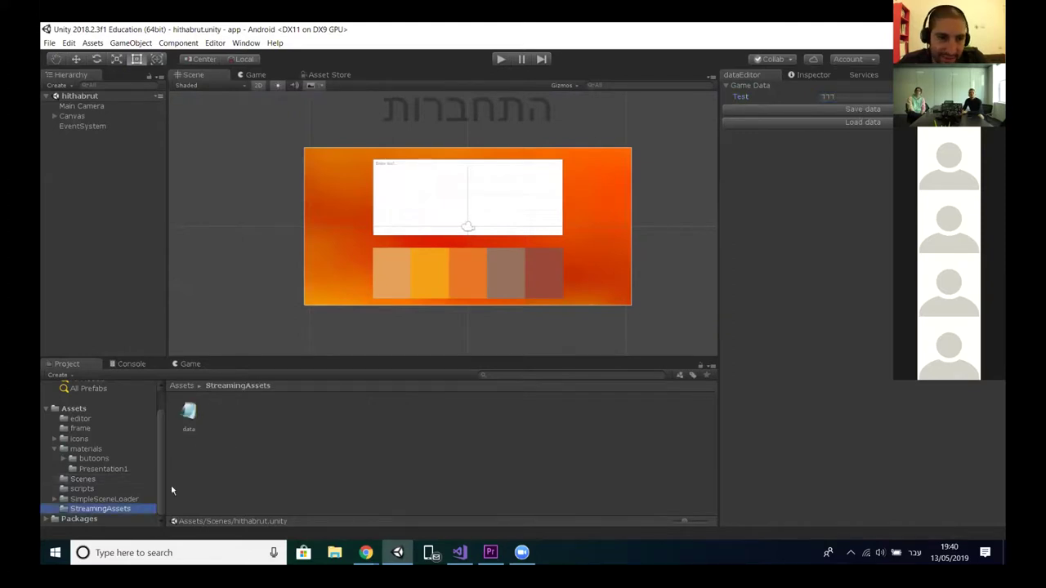
double_click(194, 412)
drag(290, 294, 148, 299)
click(249, 294)
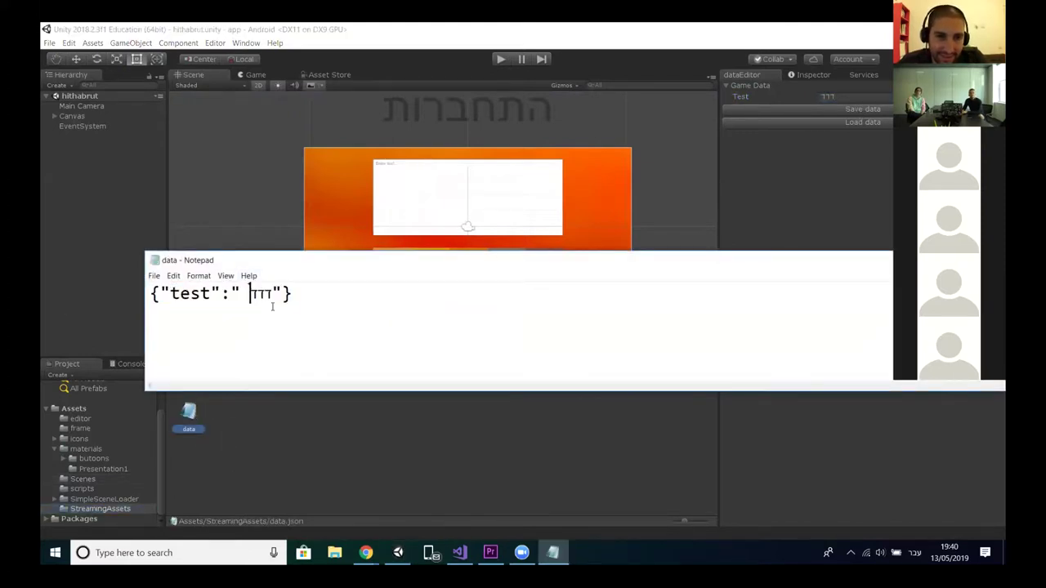
Step: Set the Game Data test value to sasss, then save and reload the data
click(833, 97)
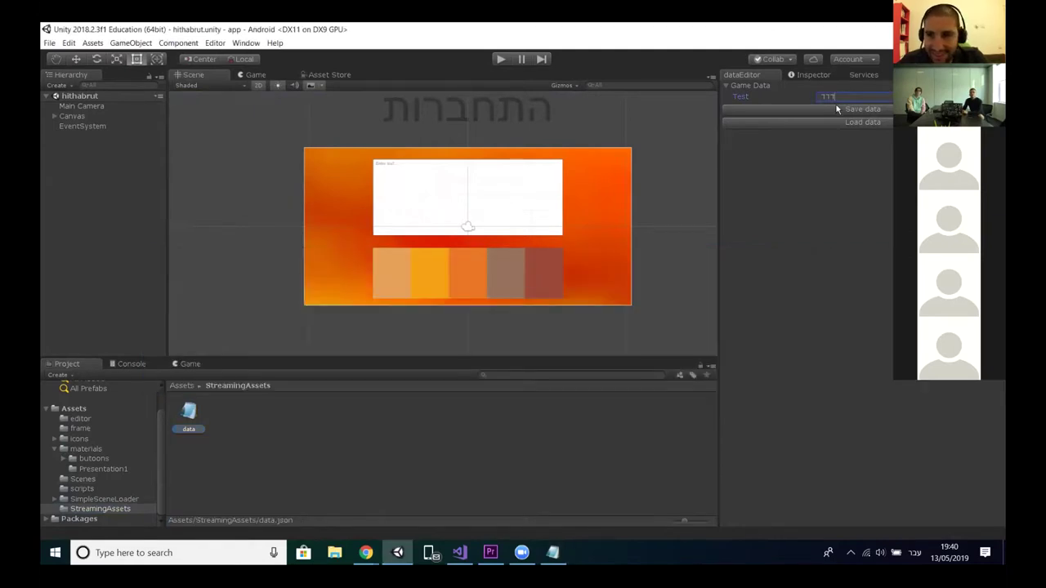
key(BackSpace)
key(alt+shift)
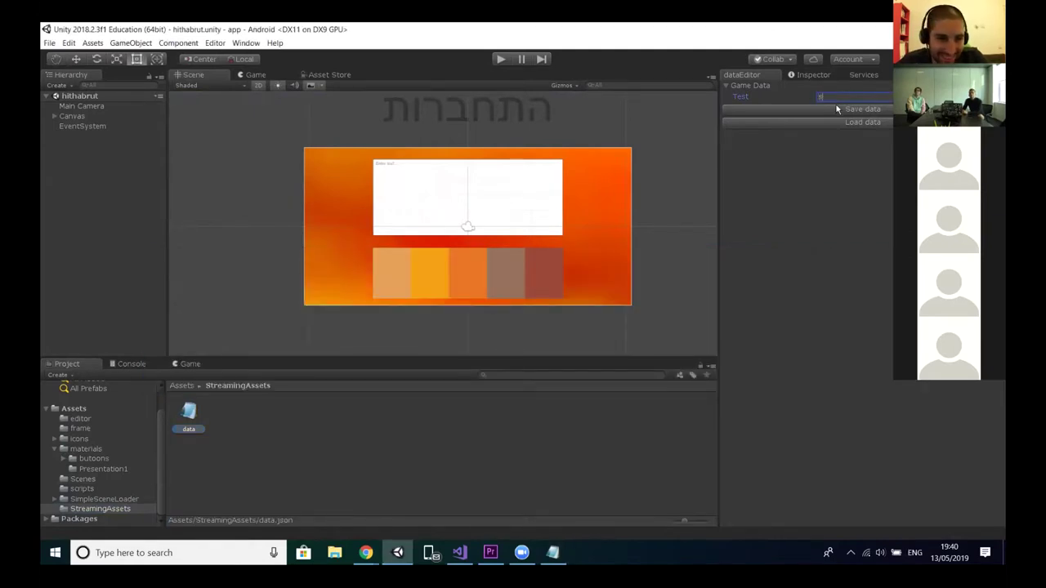
click(856, 112)
click(859, 124)
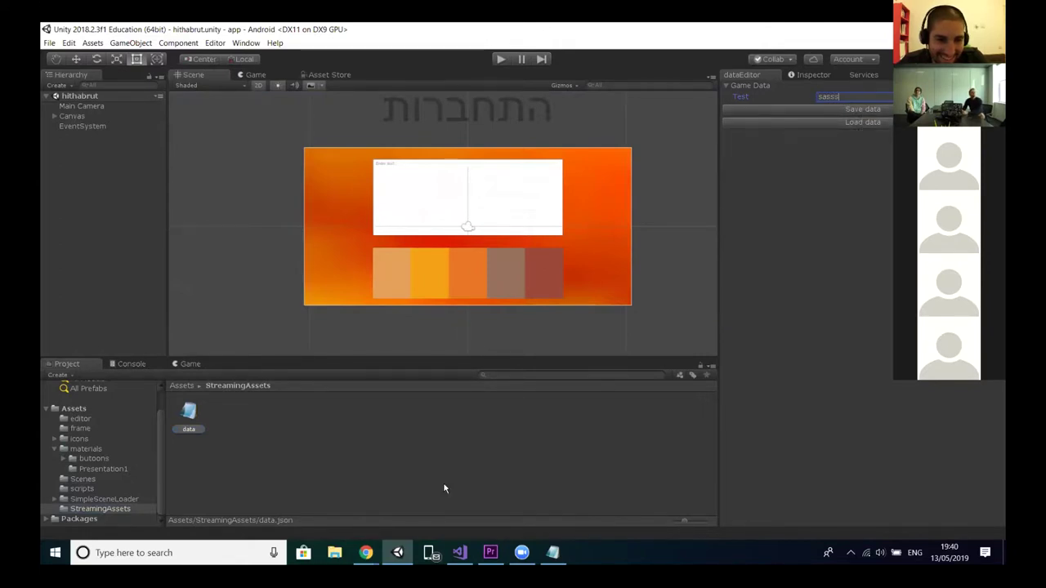
Step: Check the test entry in the already open data file and close that file
click(553, 552)
drag(320, 294, 211, 294)
drag(820, 263, 727, 261)
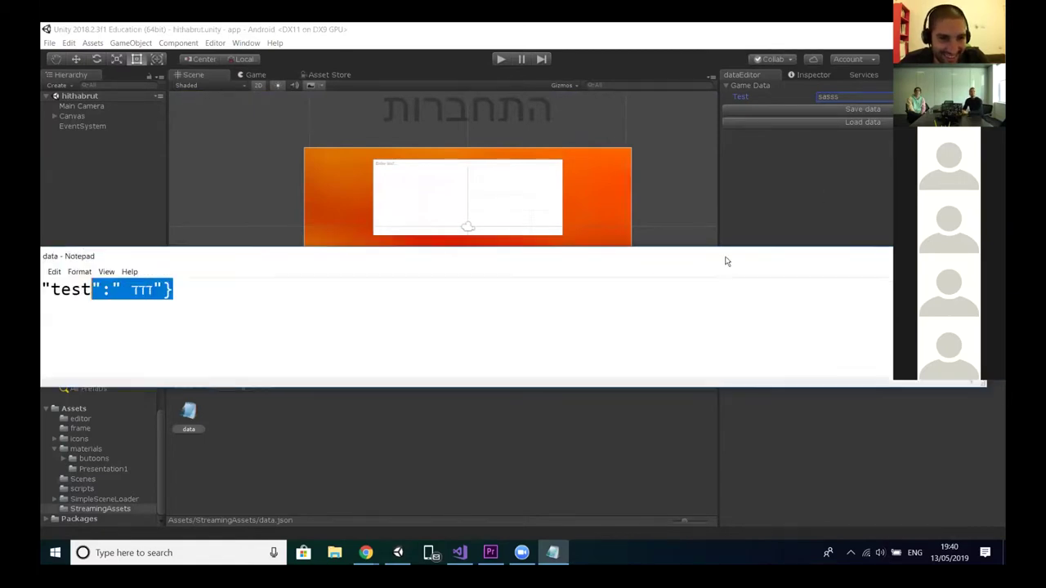
click(691, 261)
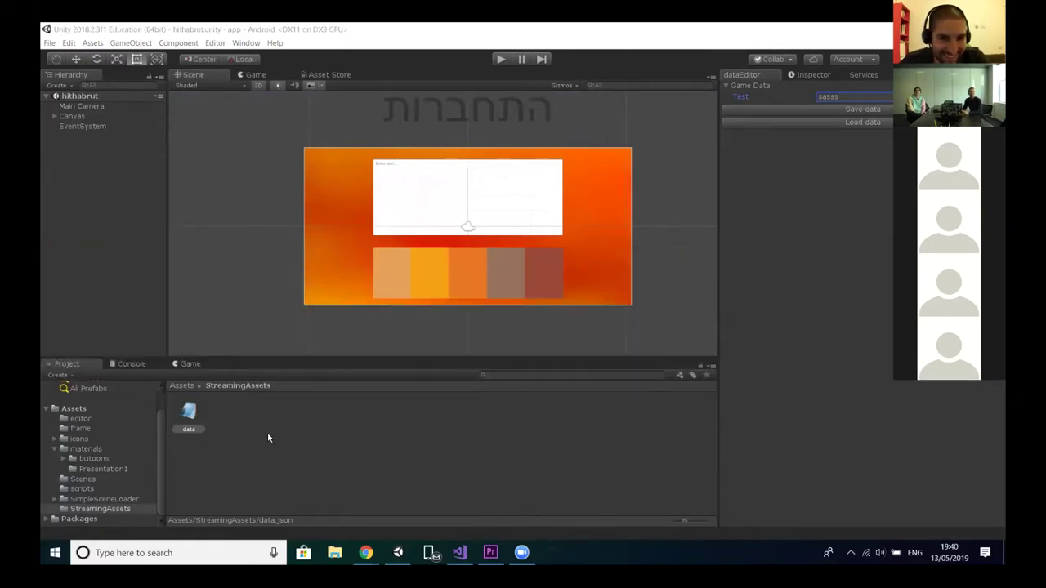
Step: Reopen the data file, highlight its whole test entry, and snap its window to half the screen
click(188, 415)
double_click(189, 415)
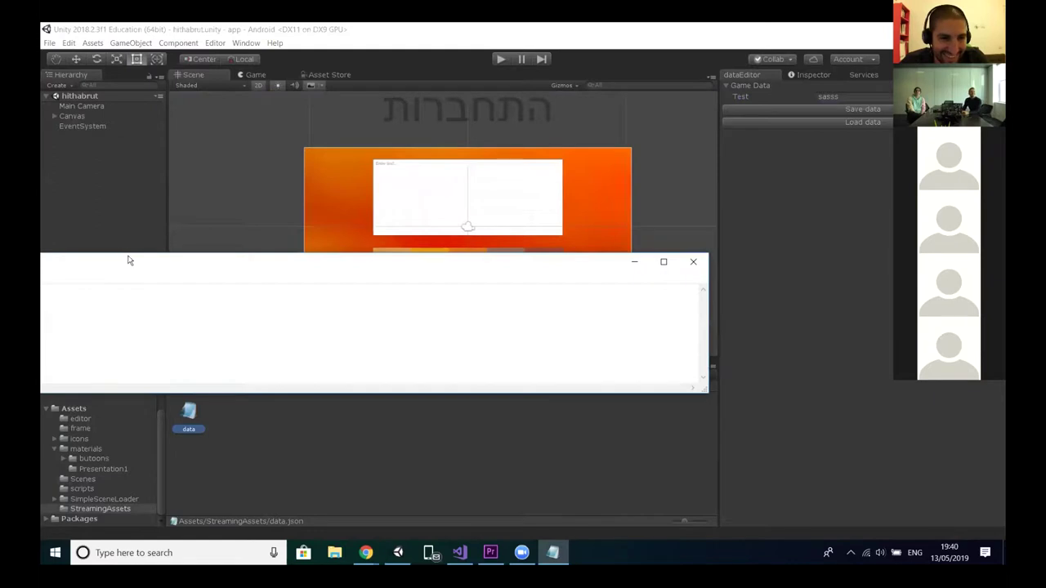
drag(151, 263, 632, 264)
drag(474, 312, 180, 292)
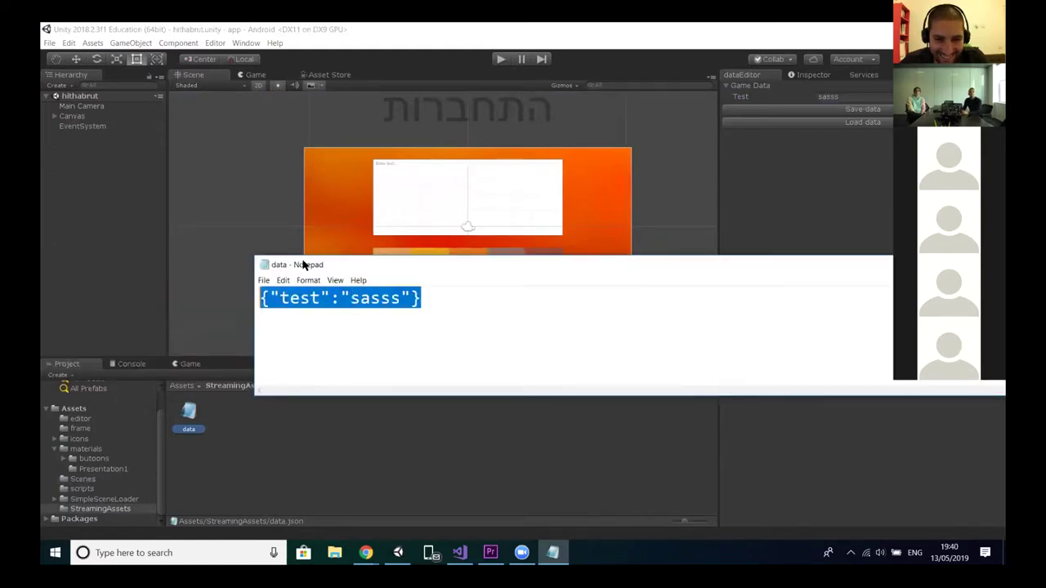
key(super+Left)
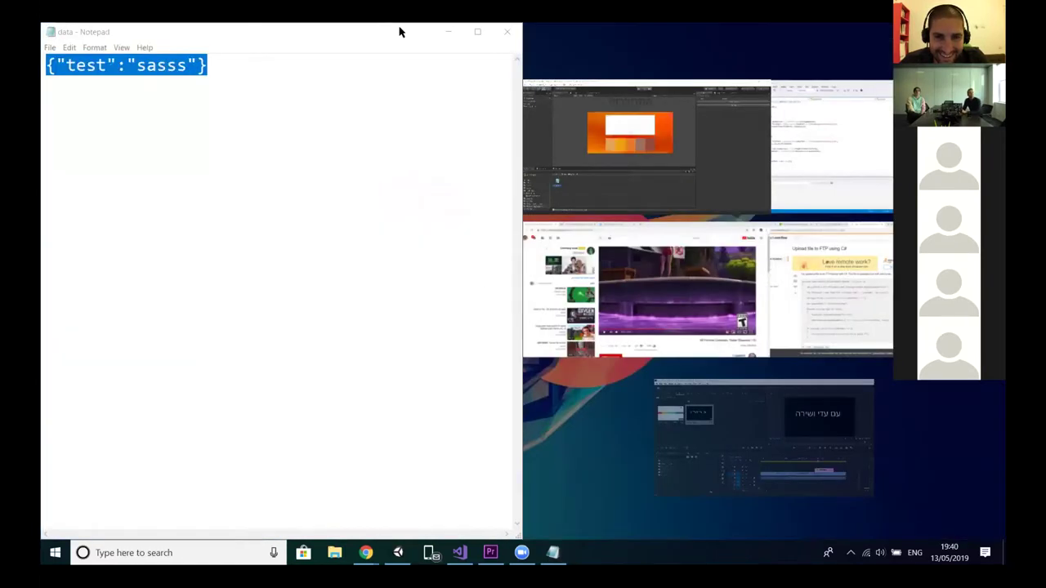
click(603, 40)
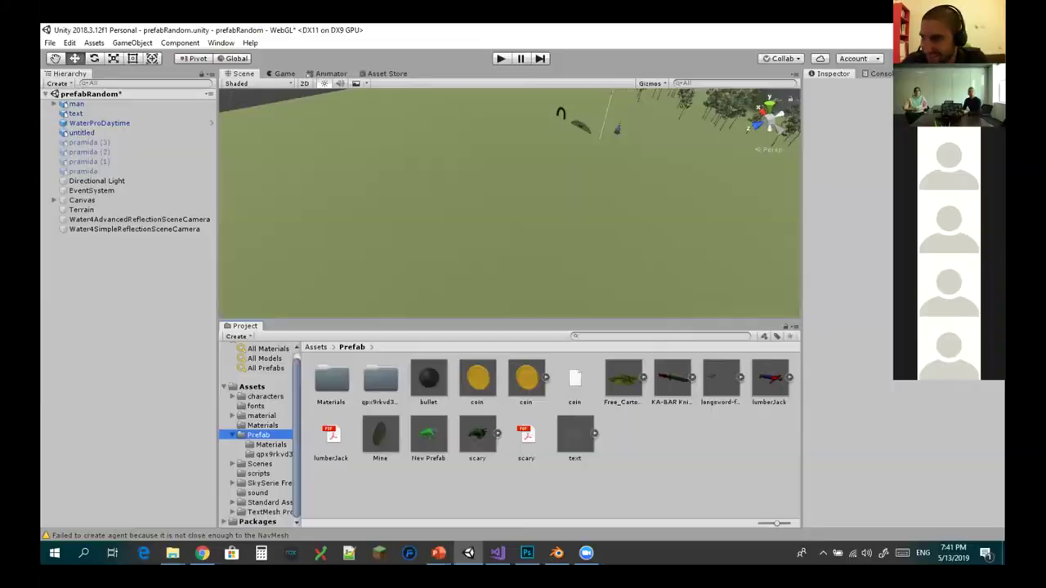
Step: Open the instructions scene from the project's Scenes folder, saving the changes to the prefabRandom scene
click(265, 484)
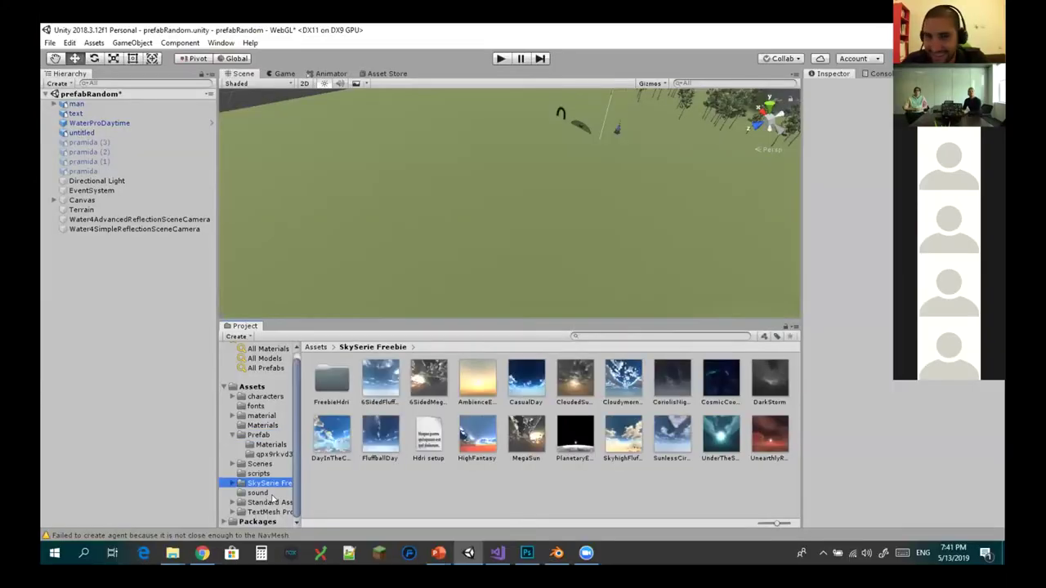
click(263, 493)
click(263, 502)
click(263, 475)
click(261, 466)
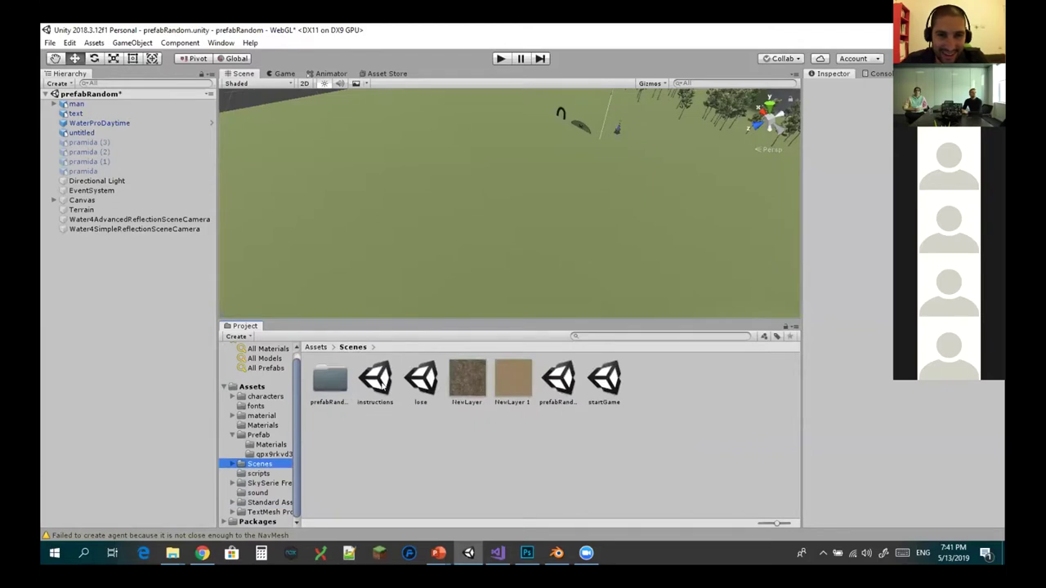
double_click(381, 391)
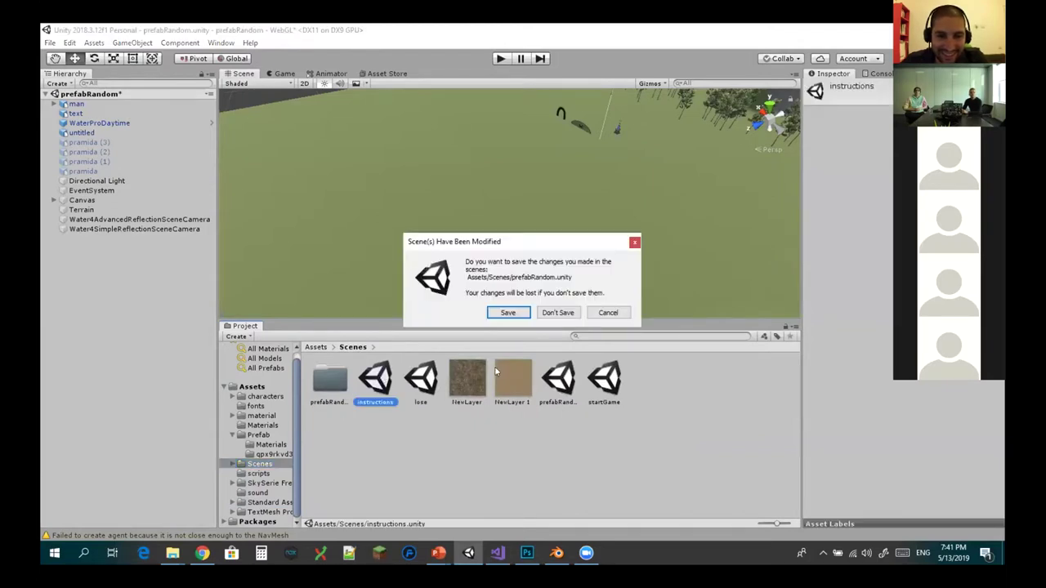
click(508, 314)
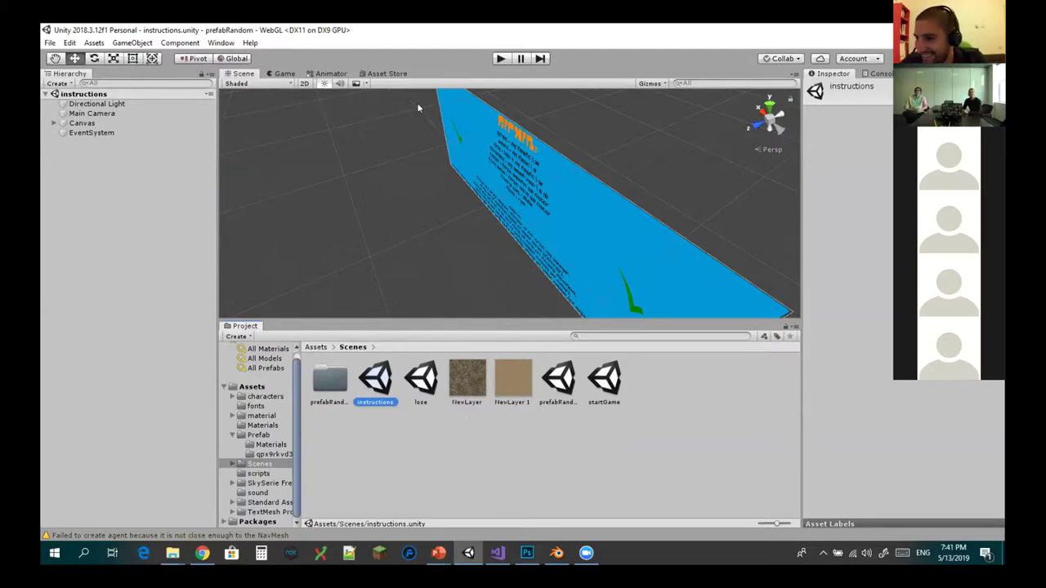
Step: Set the headset microphone's recording level to 100 in the Windows sound settings and toggle the microphone mute
key(XF86AudioMicMute)
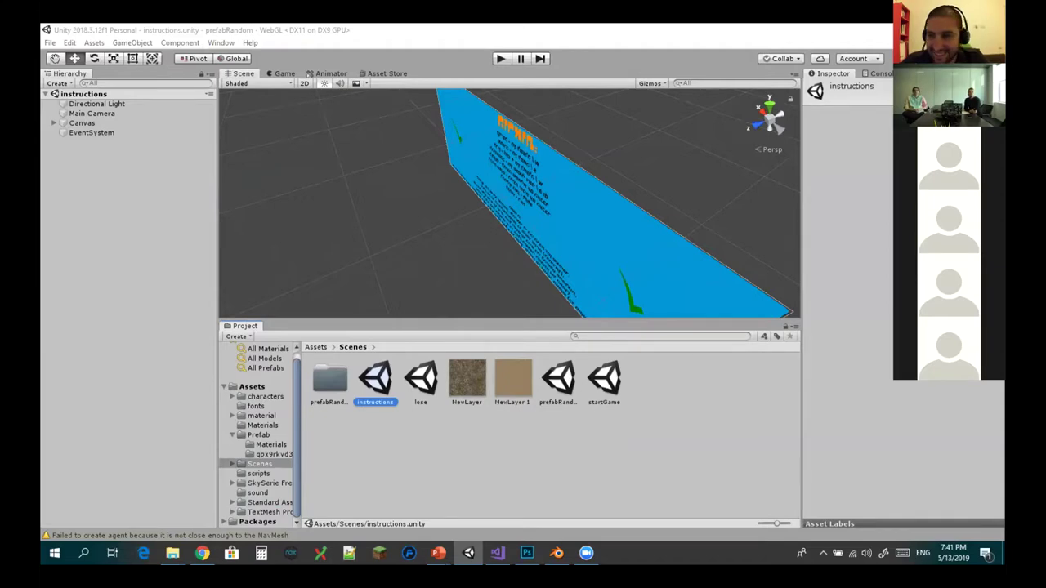
right_click(866, 553)
click(898, 514)
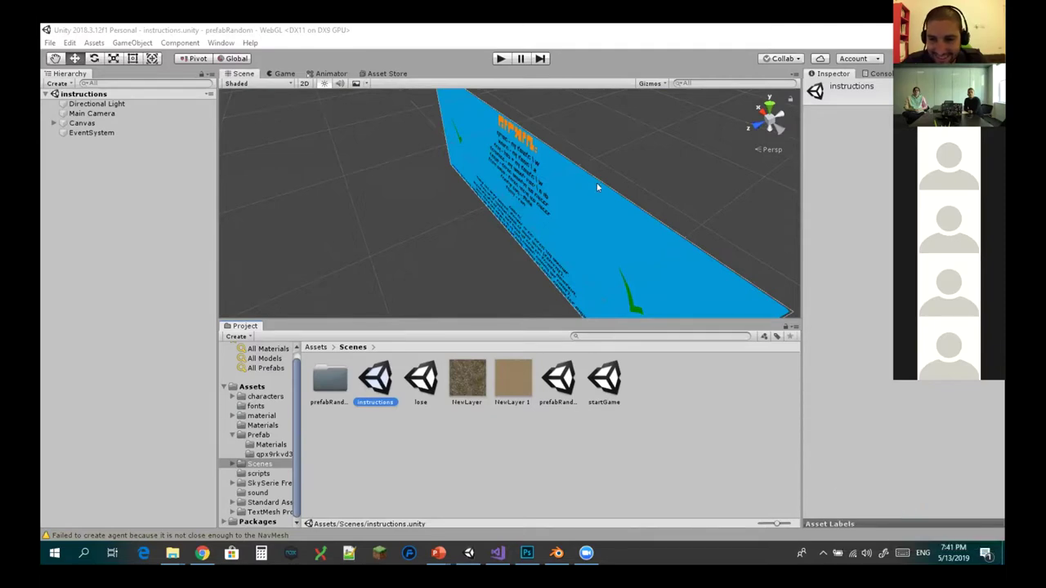
click(129, 69)
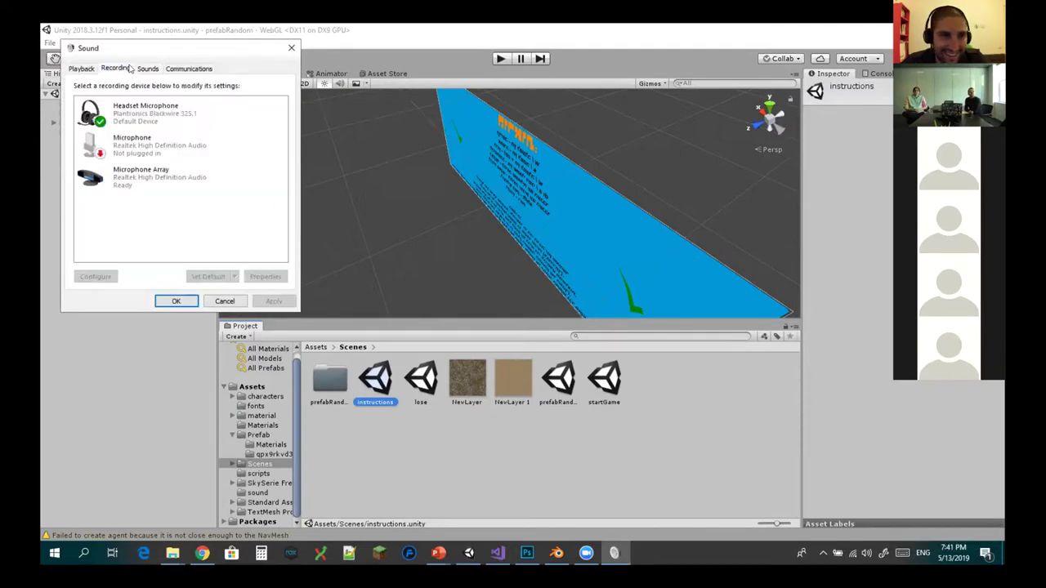
right_click(180, 125)
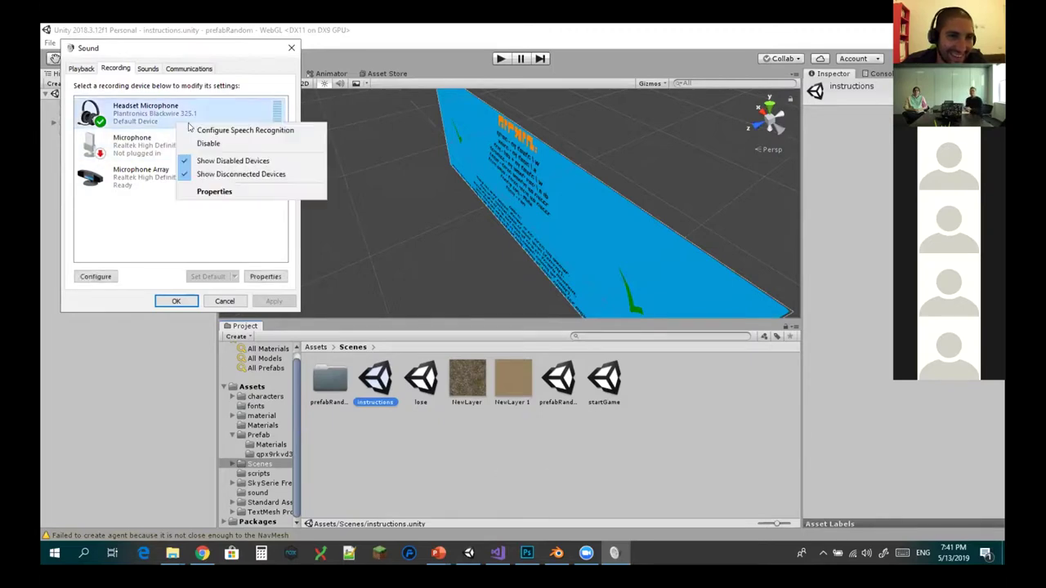
click(237, 191)
click(154, 116)
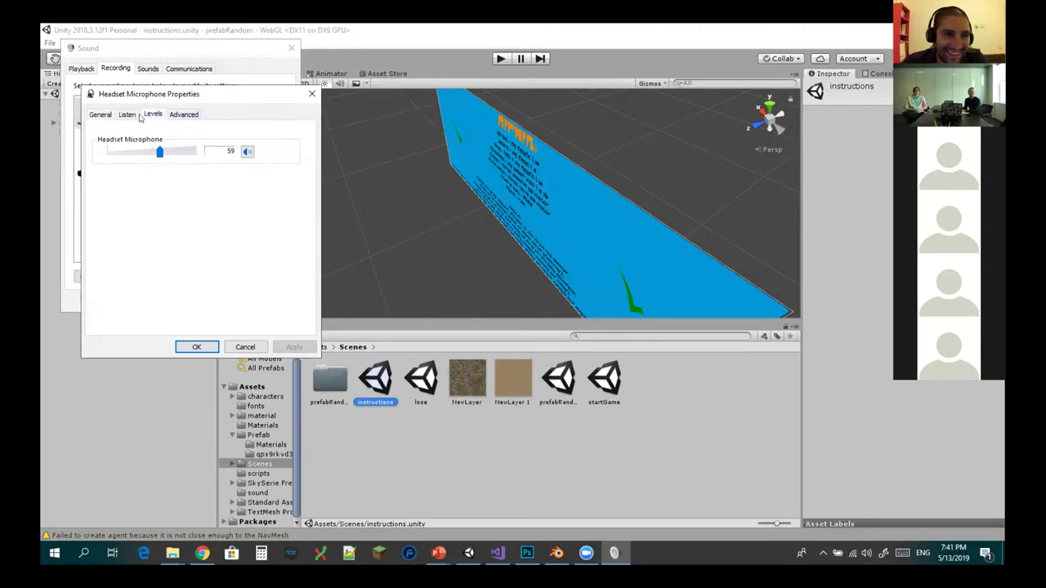
drag(160, 151, 196, 152)
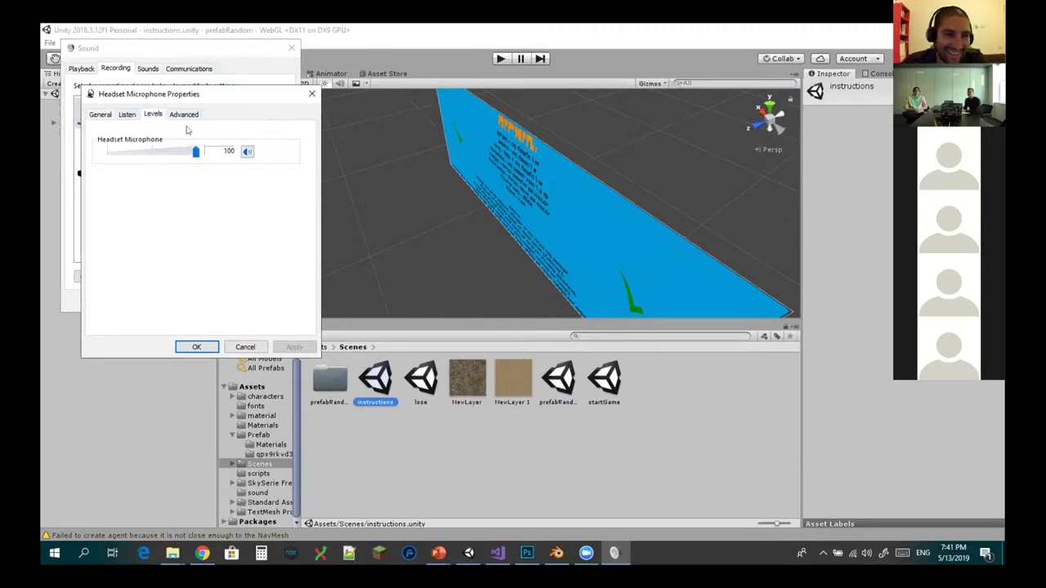
click(128, 116)
click(198, 347)
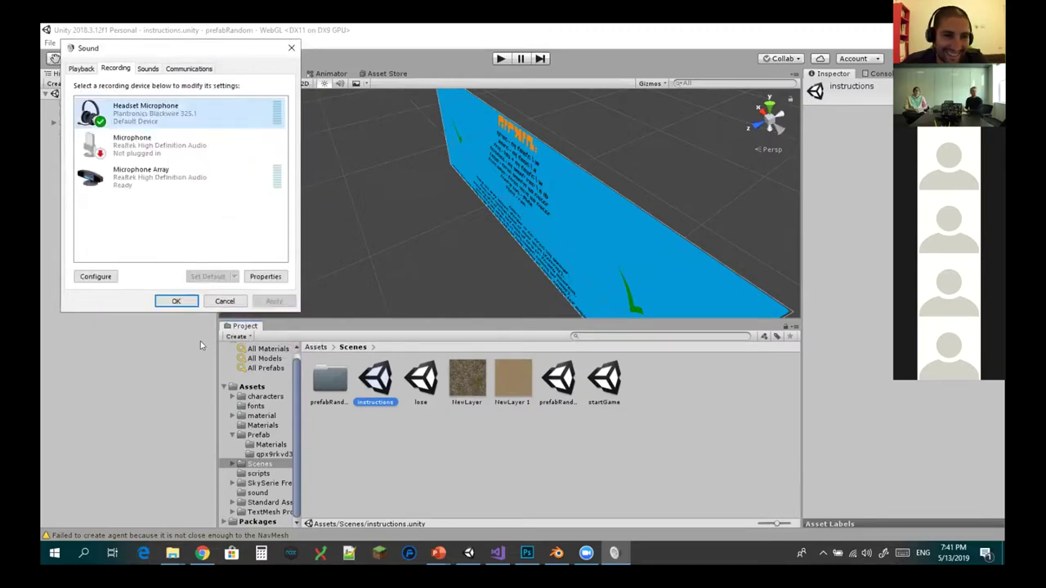
click(182, 302)
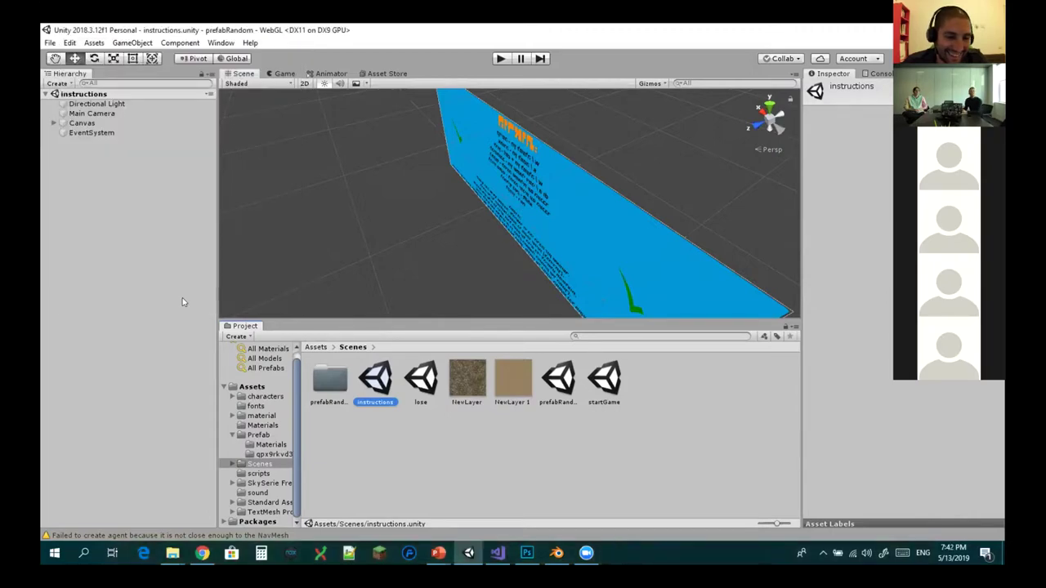
key(XF86AudioMicMute)
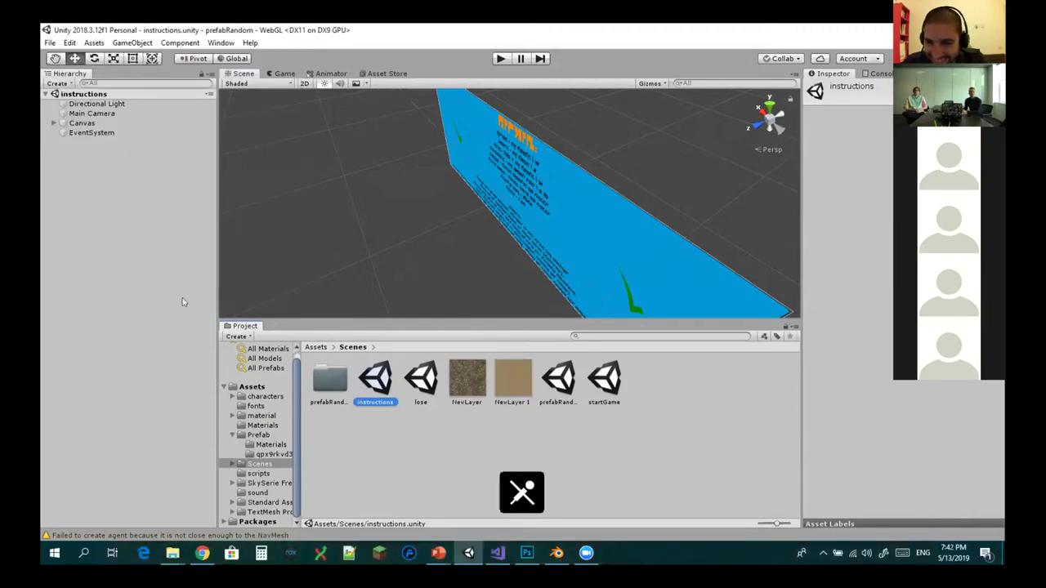
key(XF86AudioMicMute)
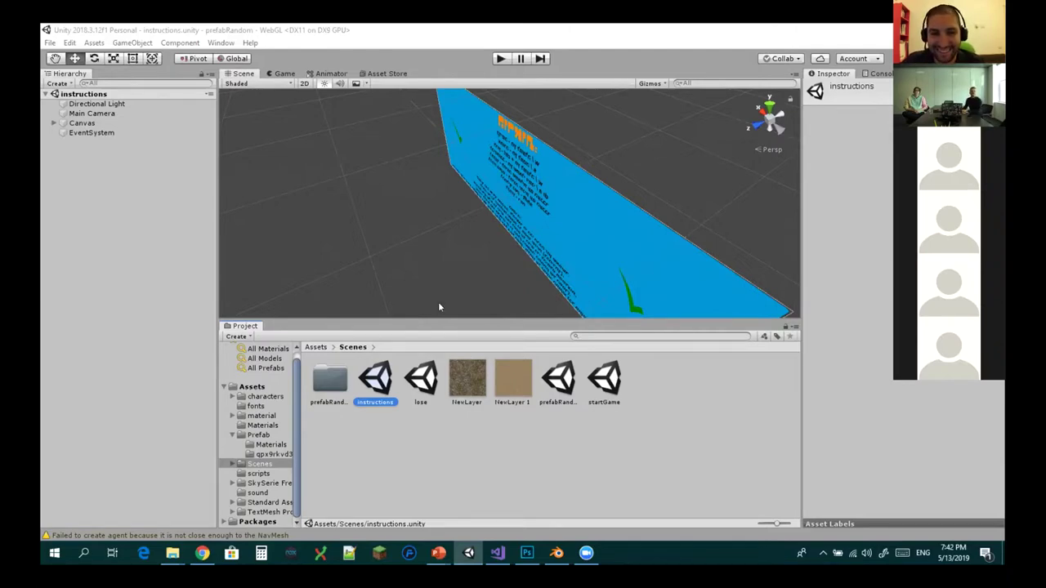
Step: Run the game from the instructions scene, continue to character selection, and preview the knight and robot before choosing the soldier
click(500, 58)
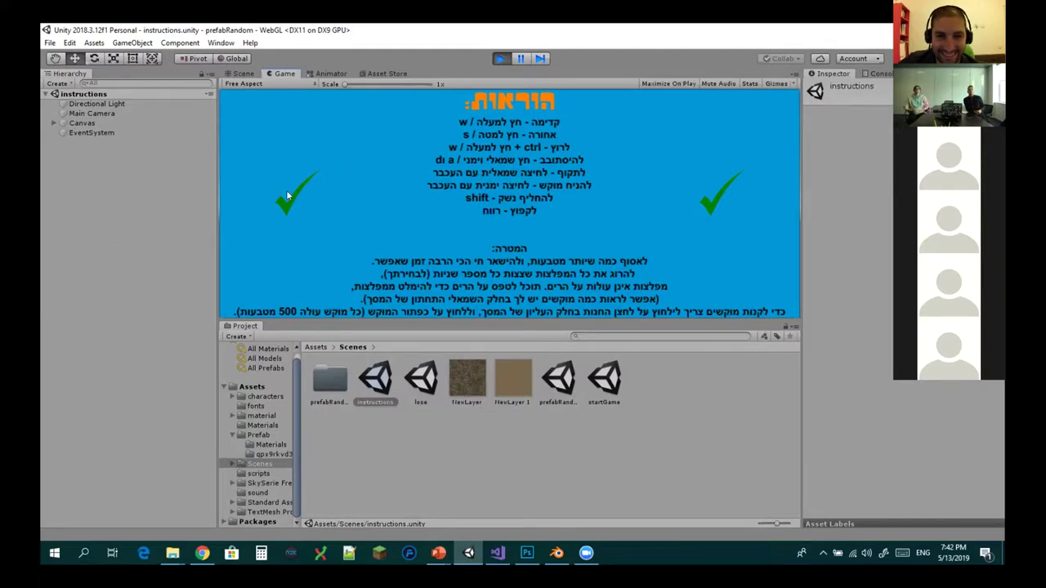
click(711, 204)
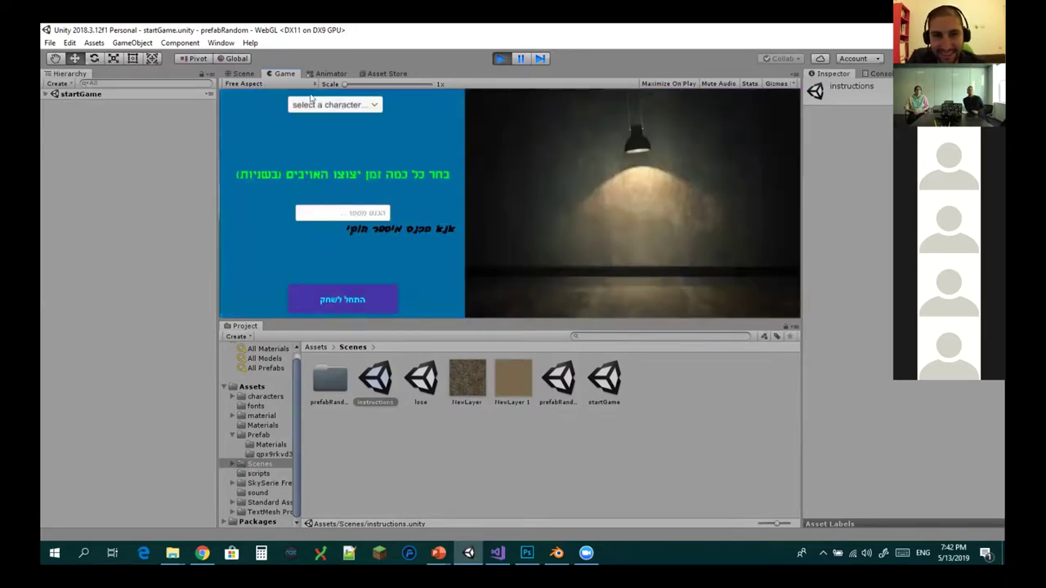
click(325, 106)
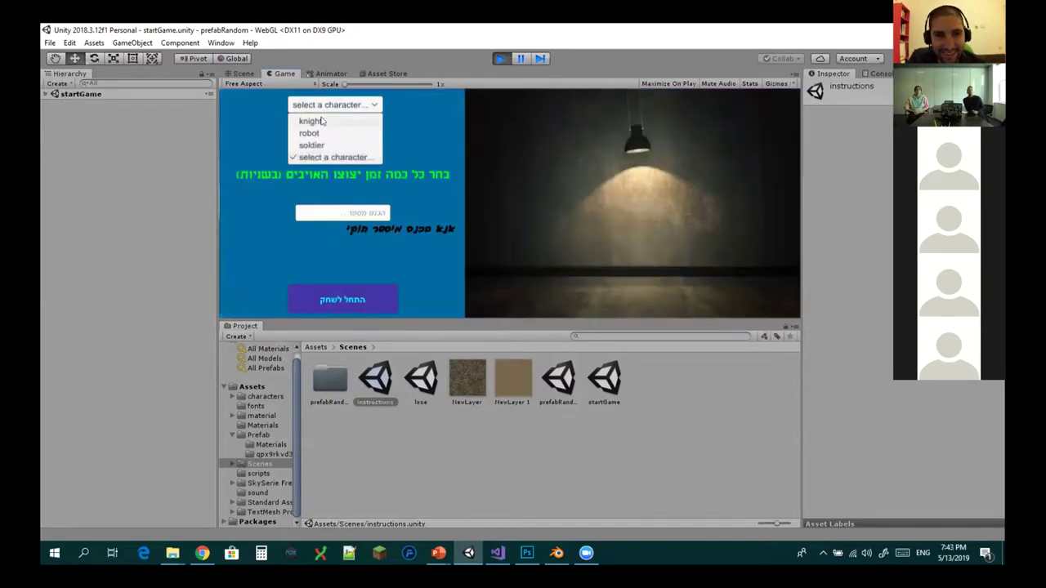
click(323, 116)
click(328, 105)
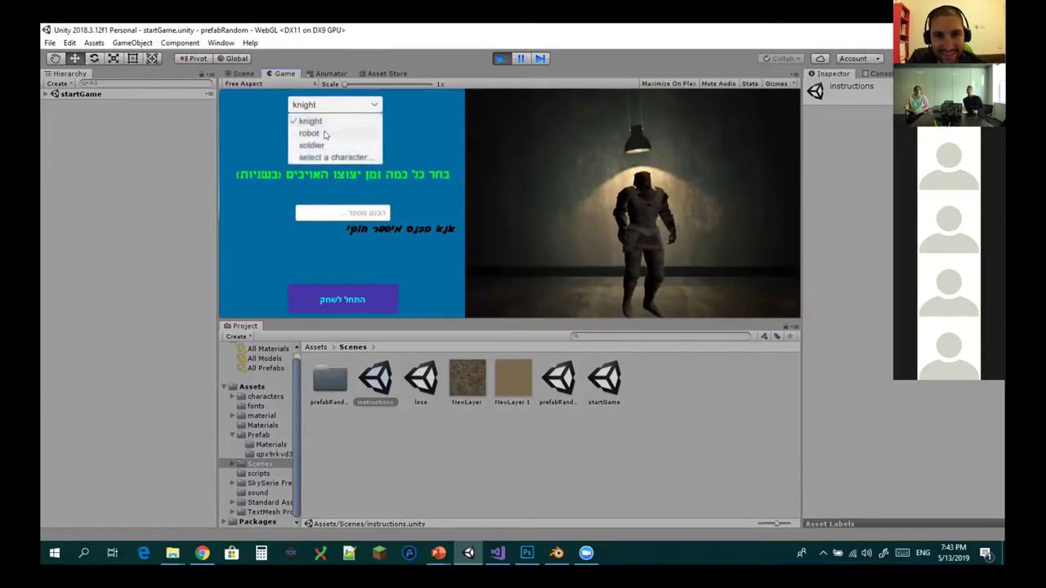
click(322, 132)
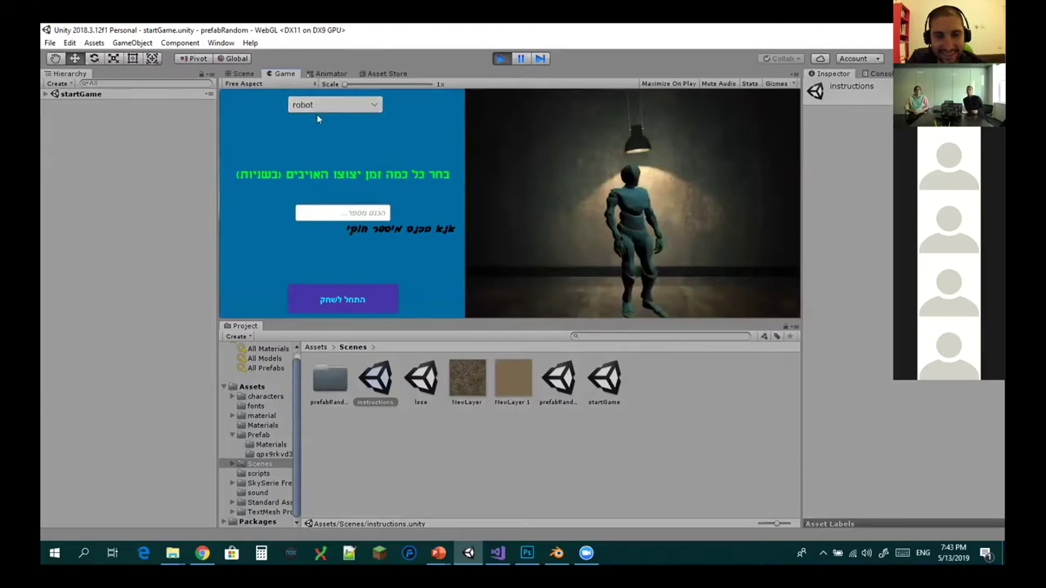
click(316, 110)
click(316, 145)
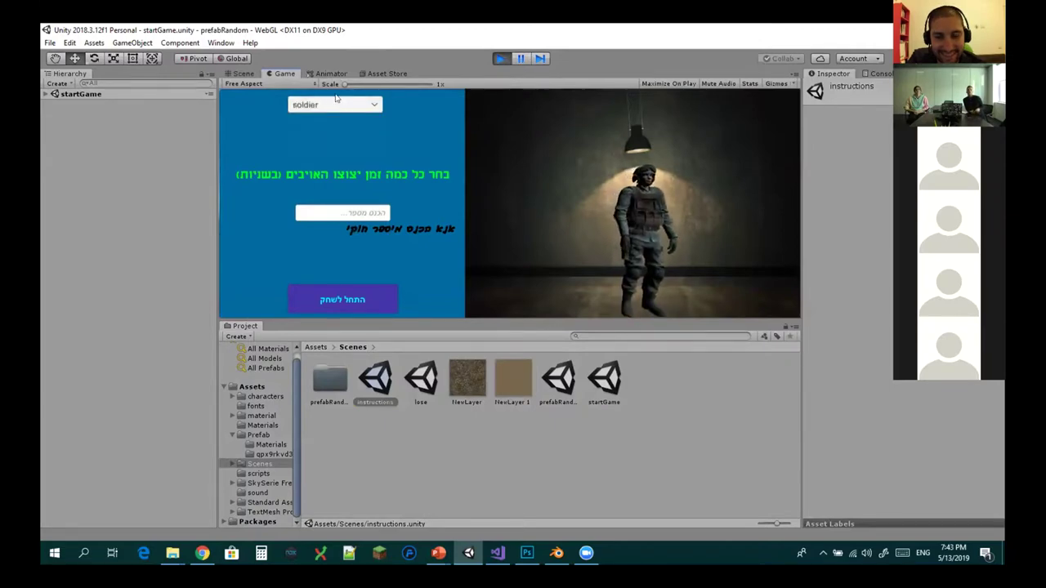
Step: Test the enemy spawn interval field with 4, 10 and 1 seconds, and clear it
click(374, 214)
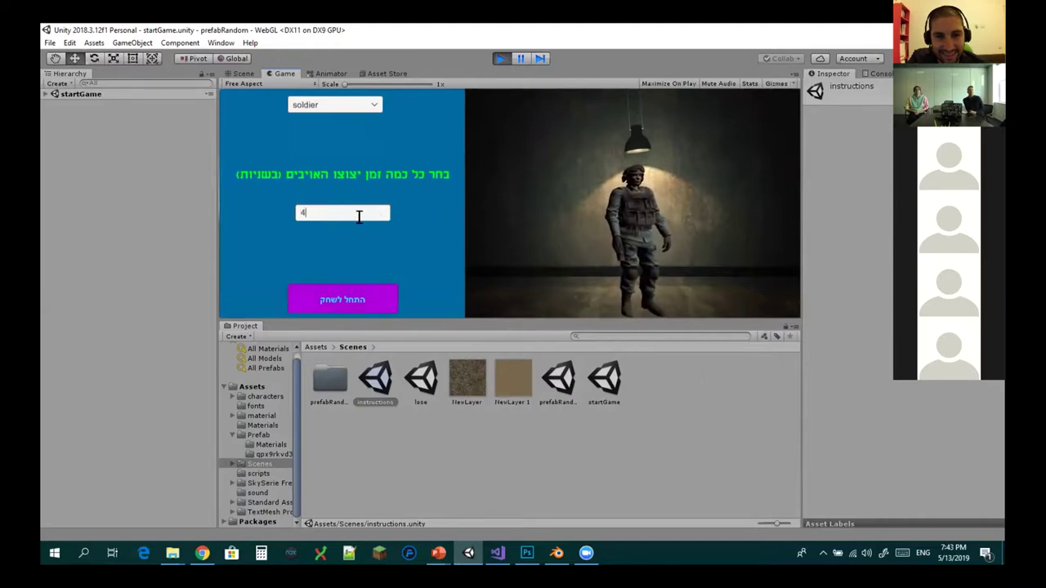
text(10)
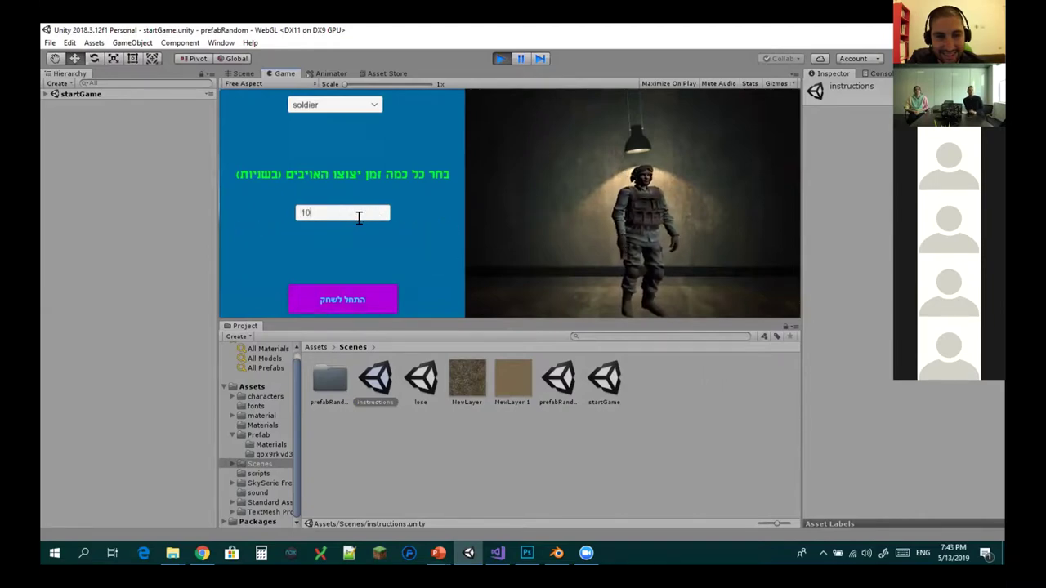
key(BackSpace)
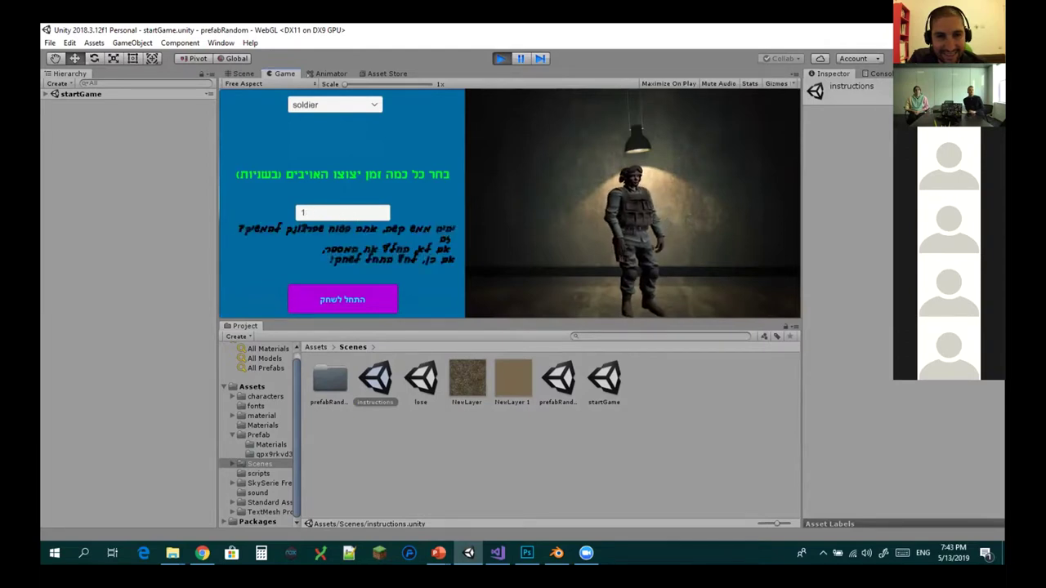
text(0)
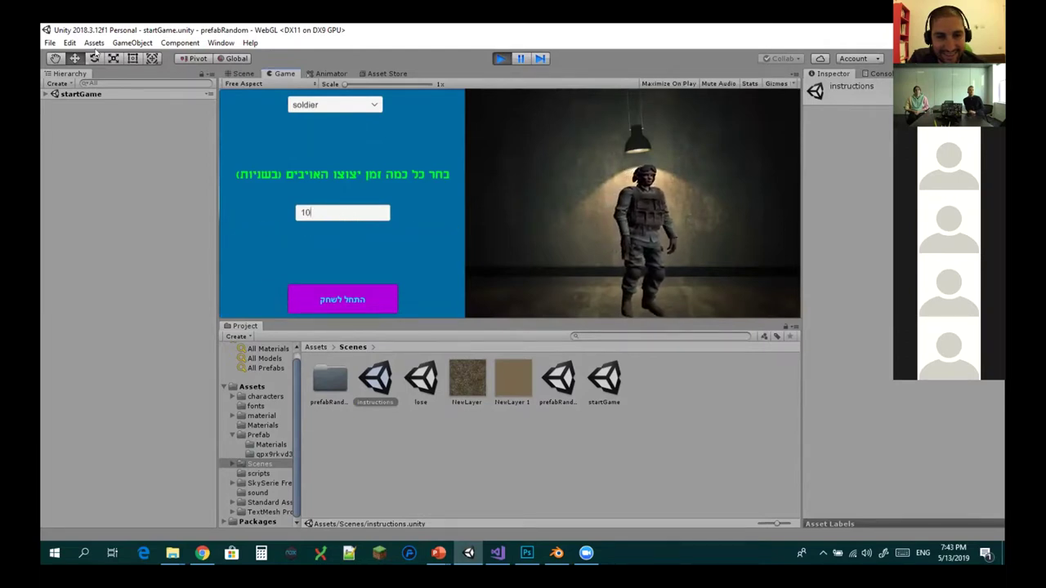
key(BackSpace)
key(BackSpace)
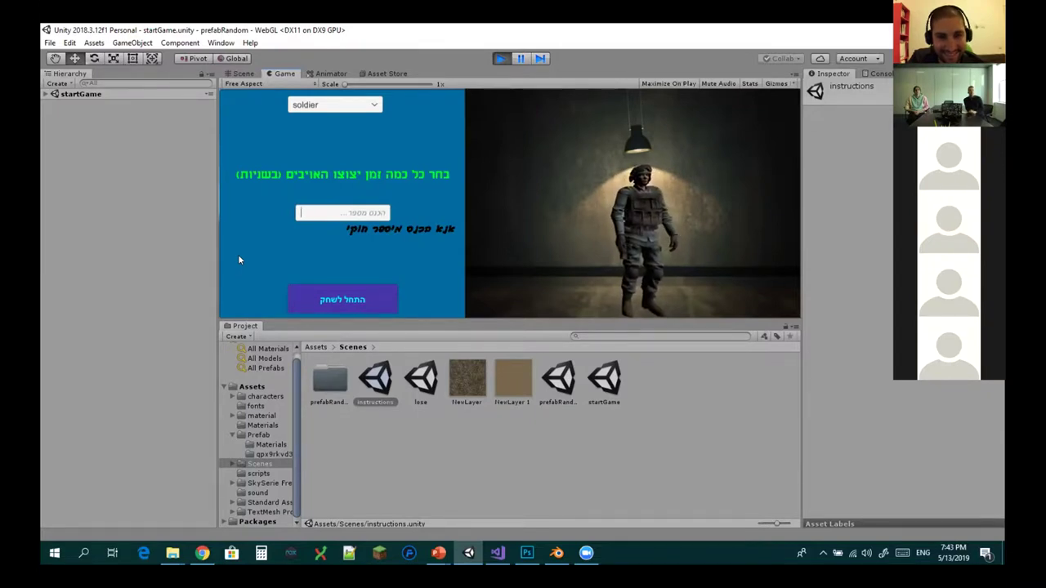
Step: Set the enemy spawn interval to 10 seconds and start the game
text(10)
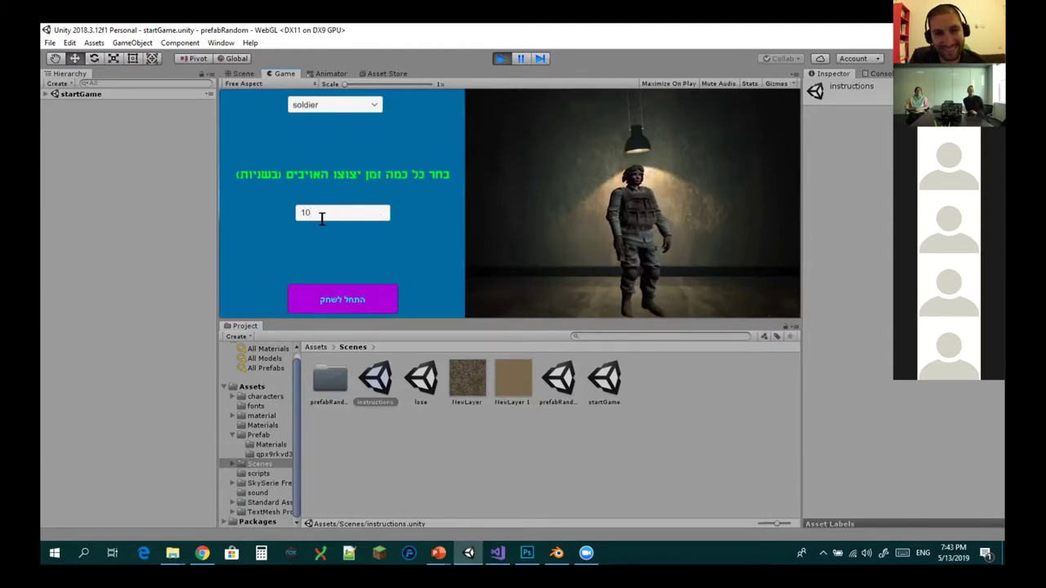
key(BackSpace)
key(BackSpace)
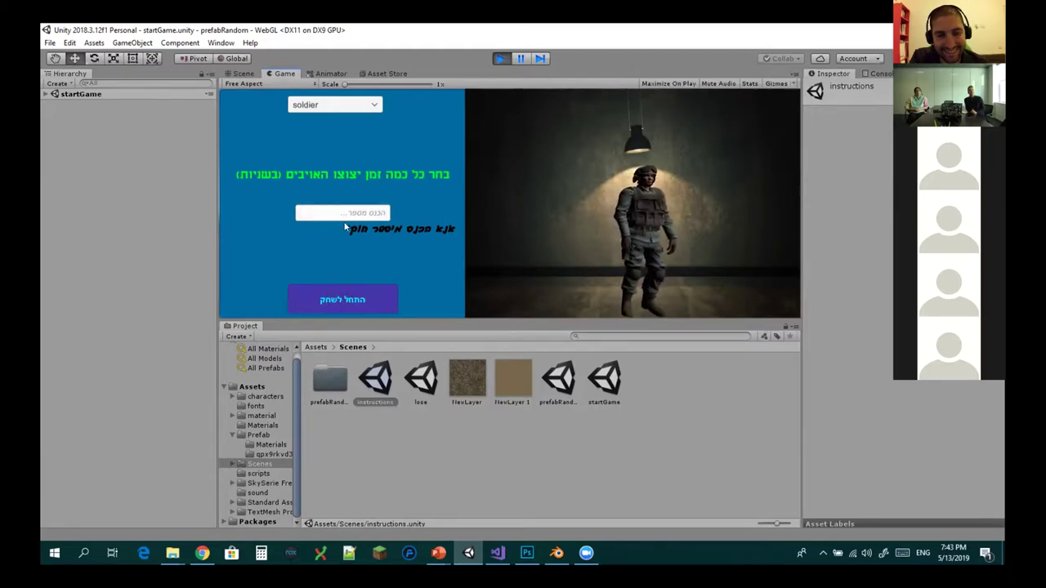
text(10)
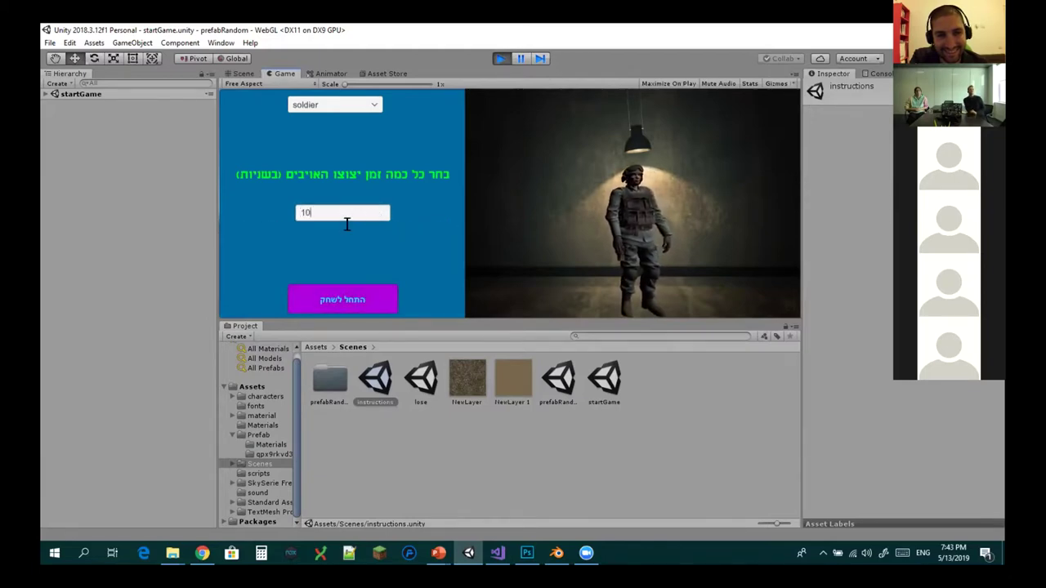
click(373, 306)
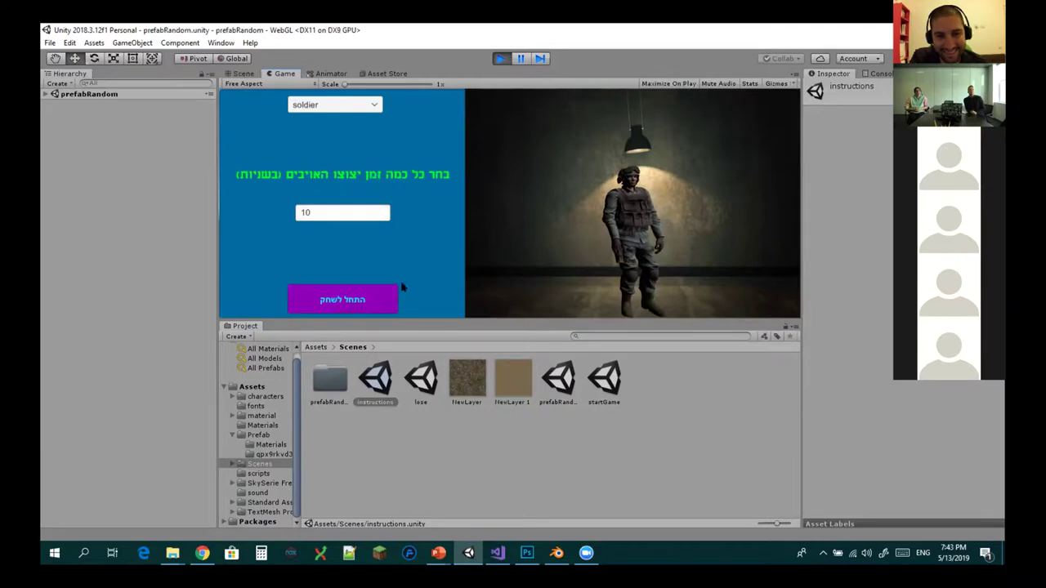
Step: Walk the soldier through the field beside the tall grass, turning to explore the surroundings and heading toward the statue and coins
key(w)
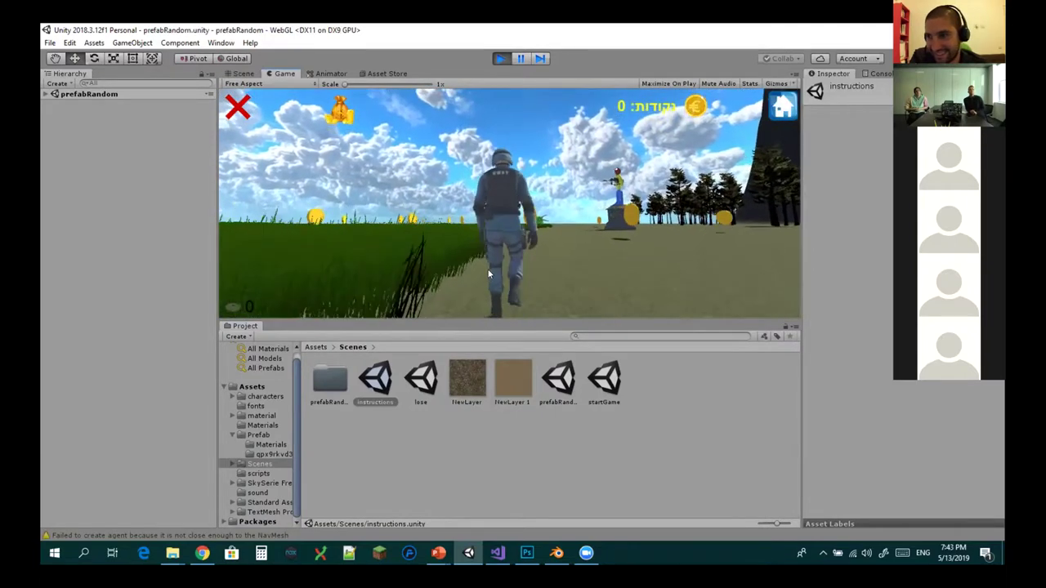
key(w)
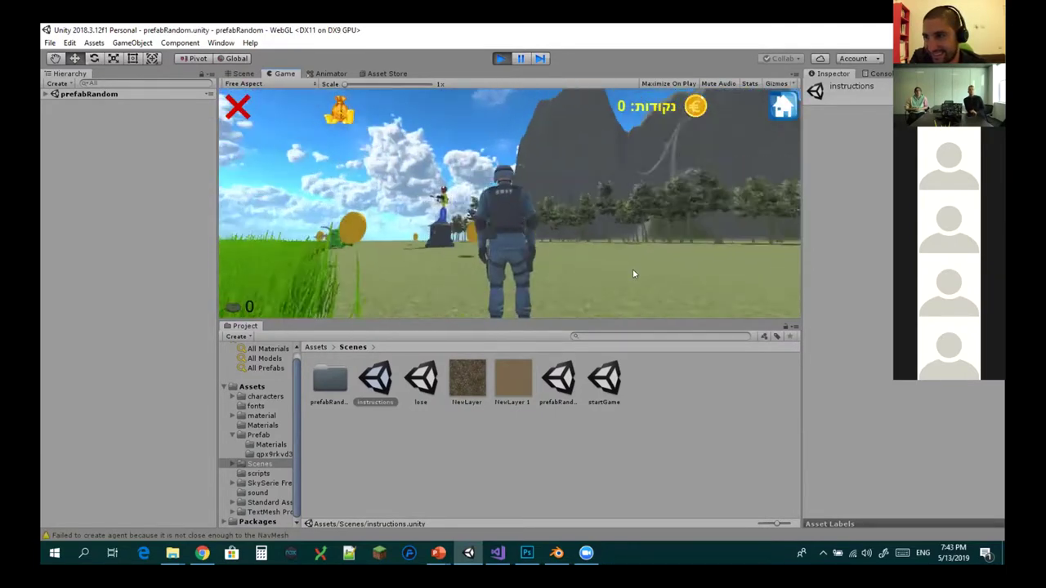
key(d)
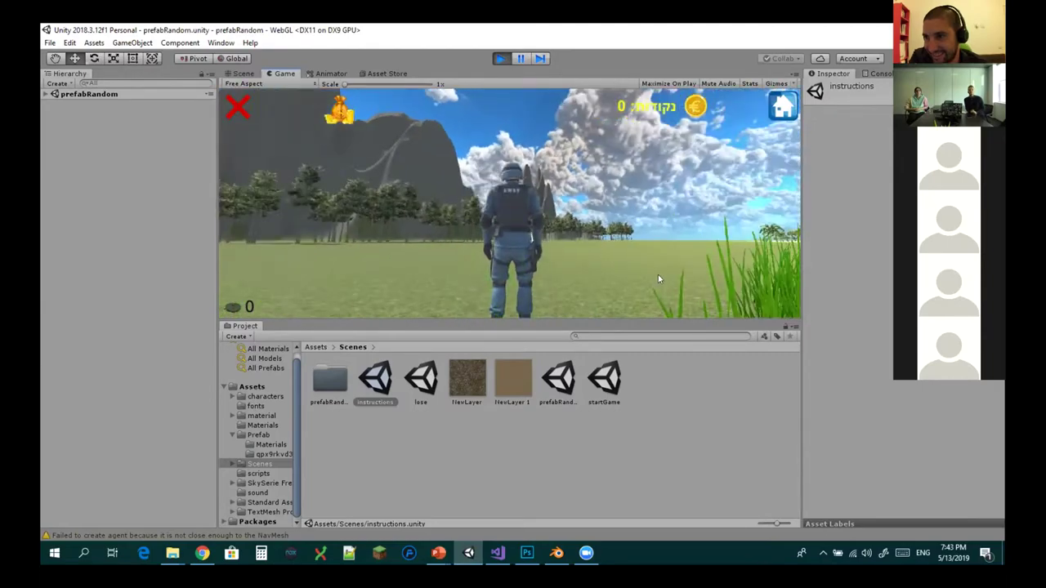
key(d)
key(w)
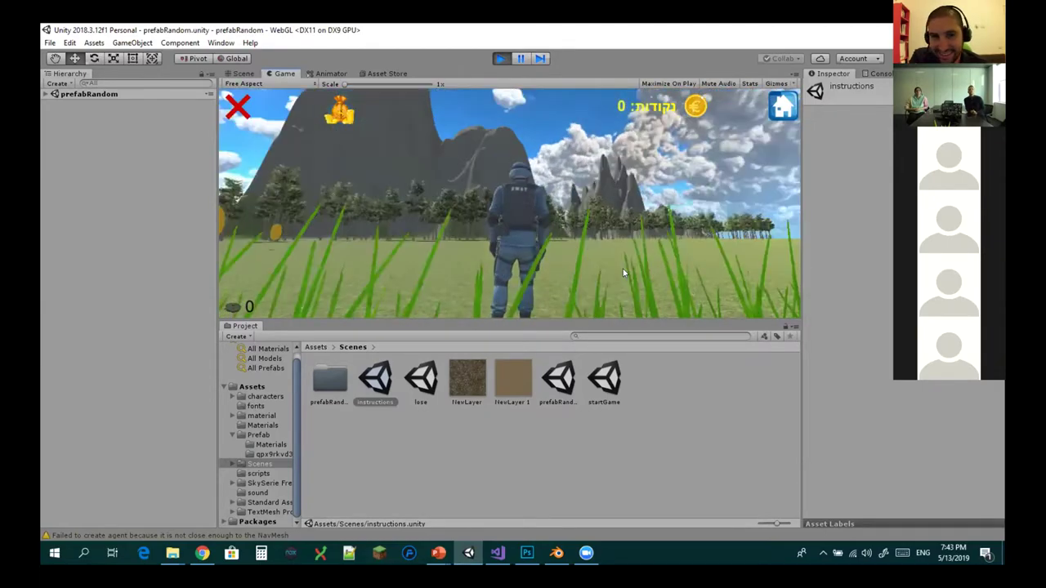
key(w)
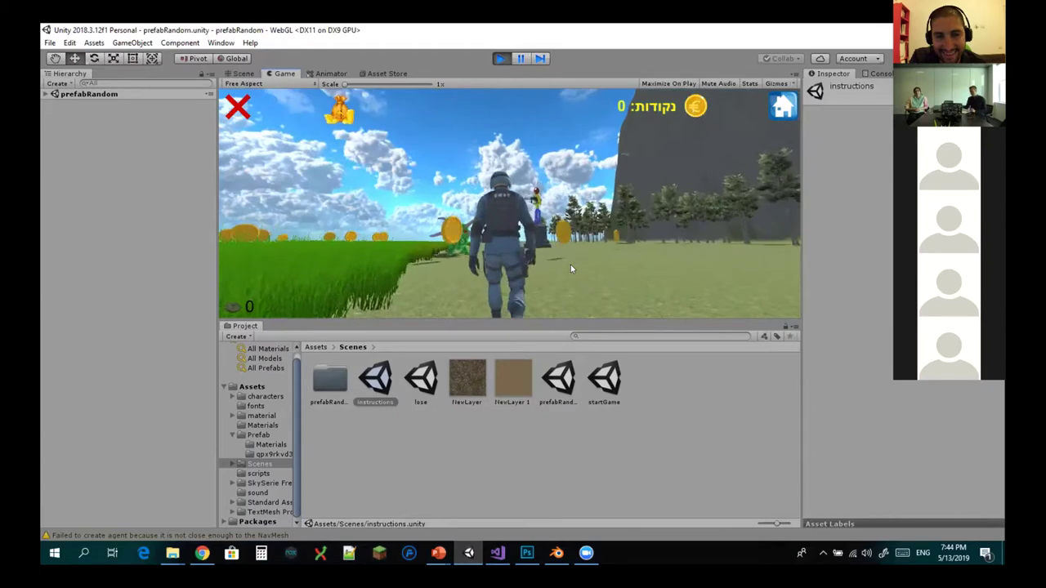
key(a)
key(w)
key(d)
key(w)
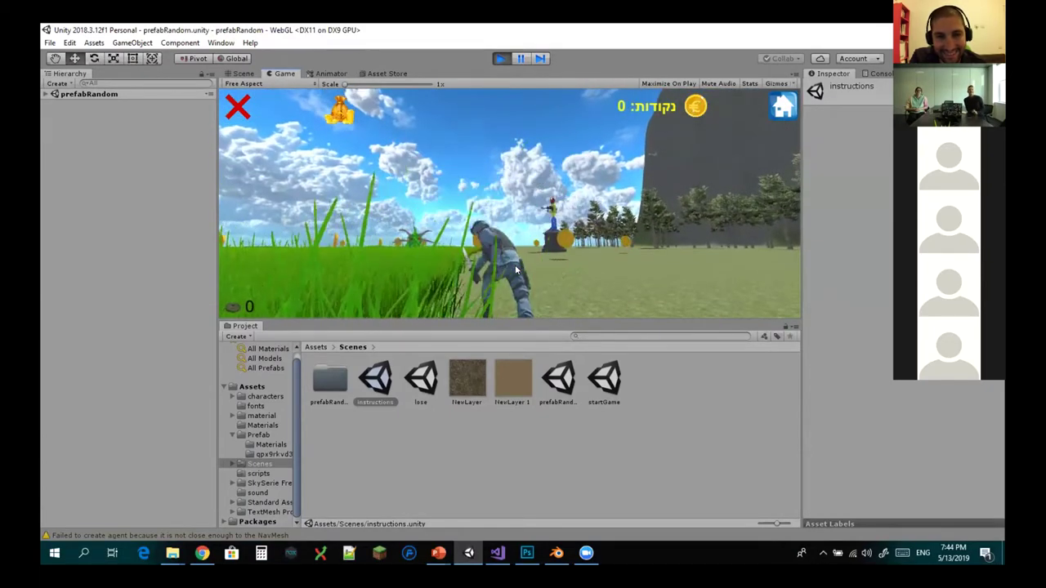
Step: Back the soldier away from the approaching green monster and turn toward the mountains and open field
key(s)
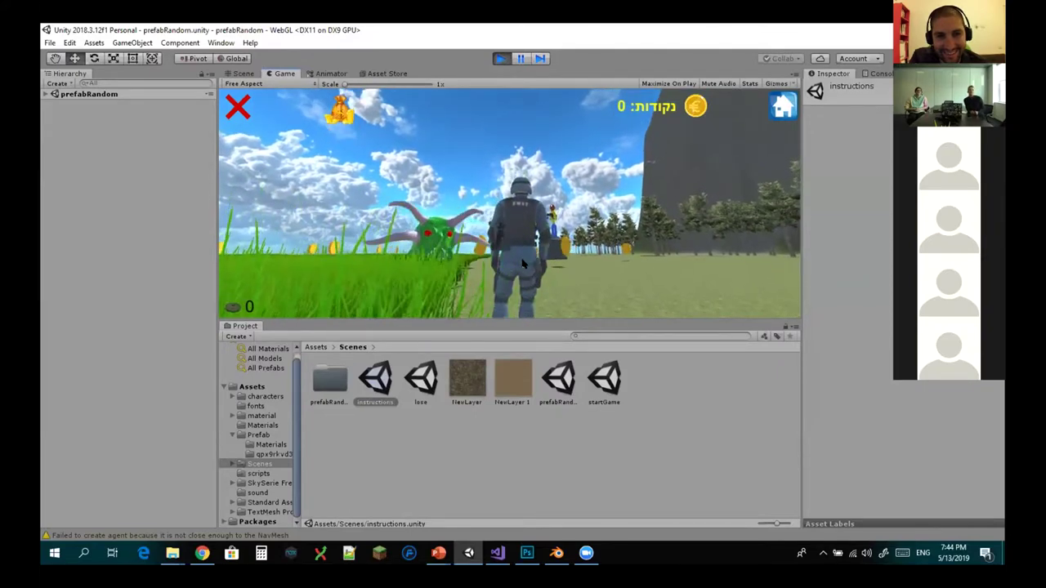
key(w)
key(d)
key(d)
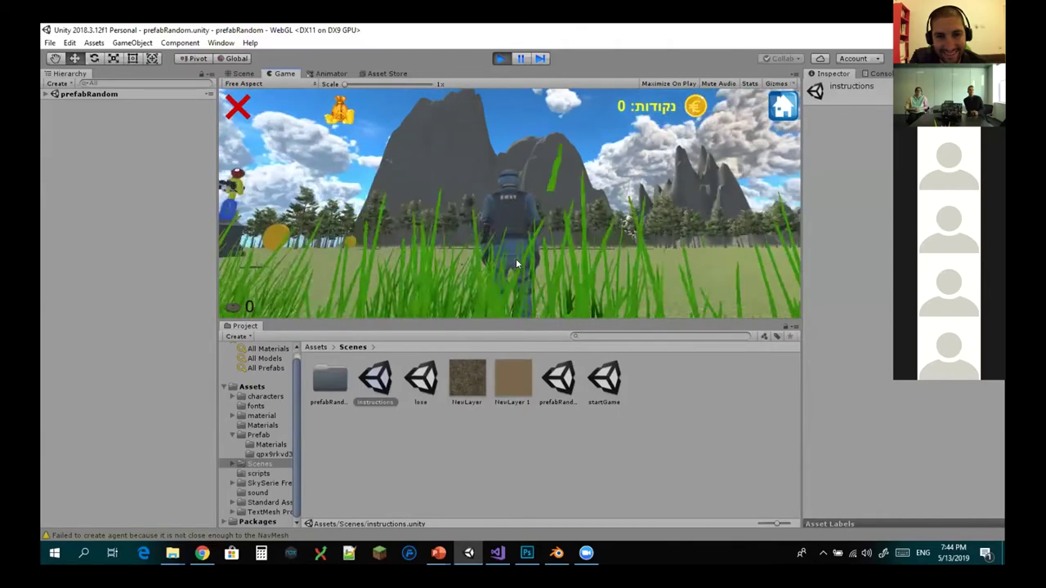
key(d)
key(d)
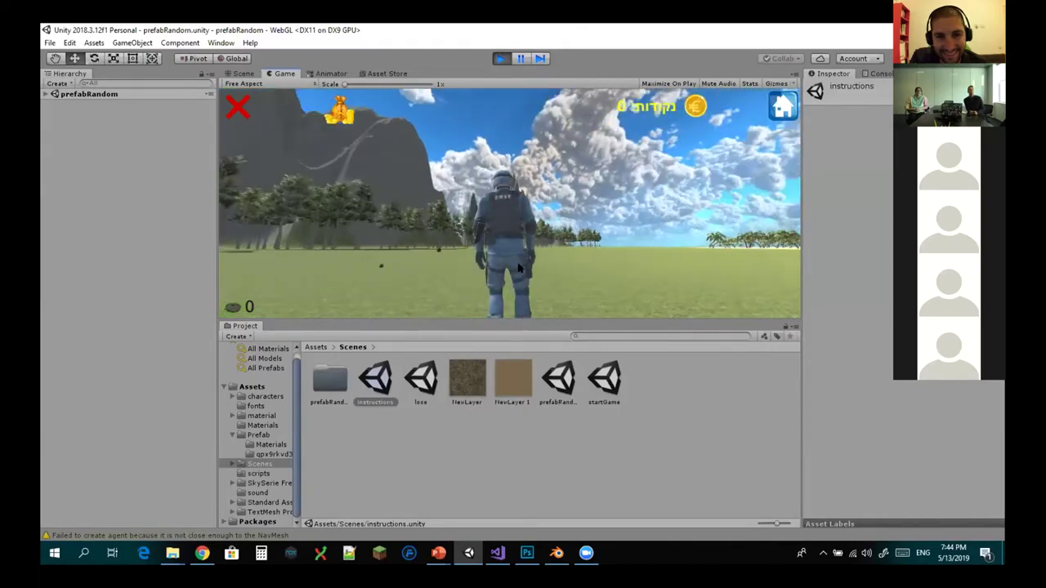
key(d)
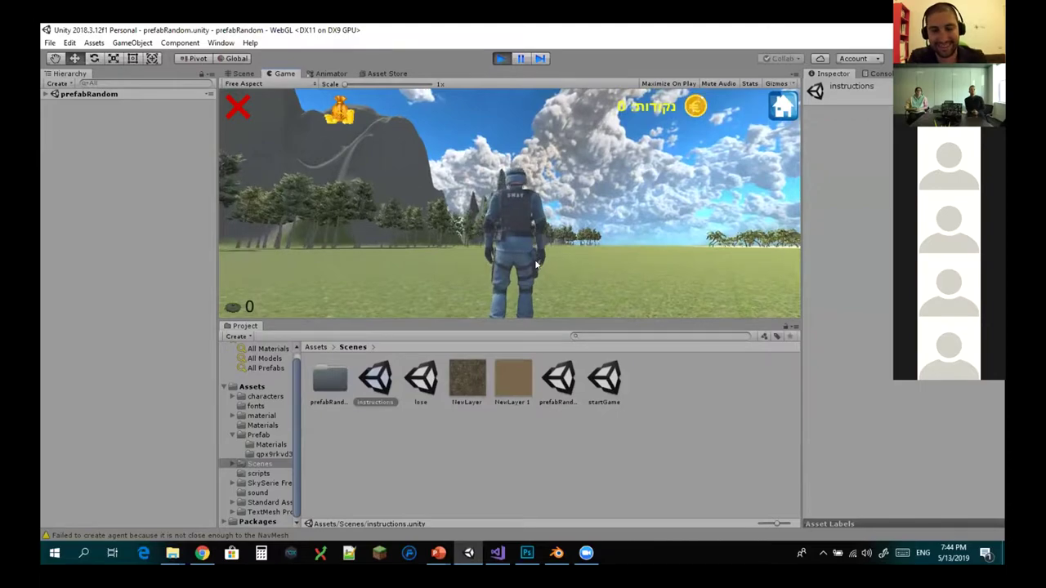
key(d)
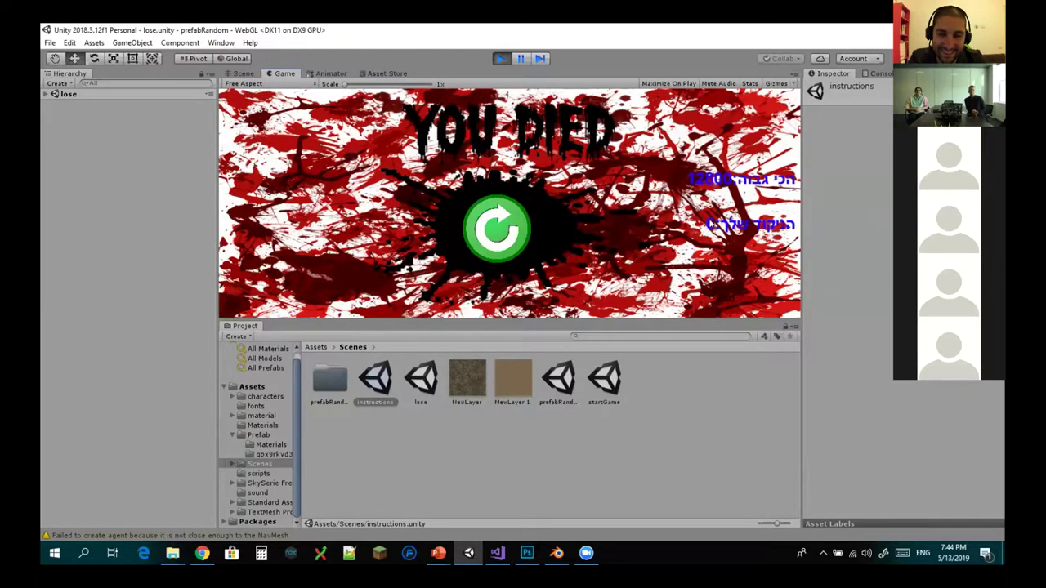
Step: Restart the game from the death screen, continue past the instructions, and choose the robot character
click(492, 209)
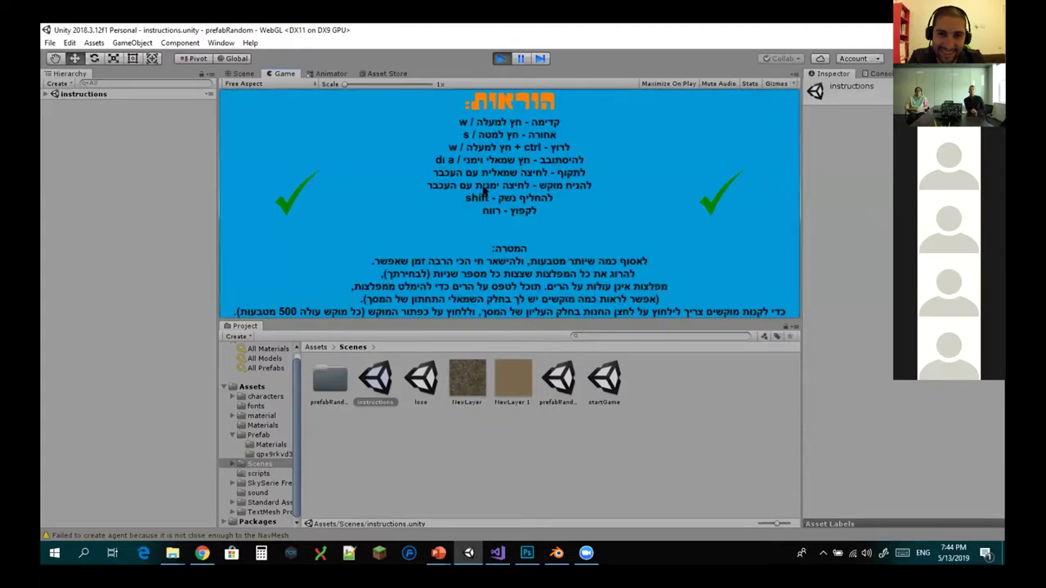
click(328, 213)
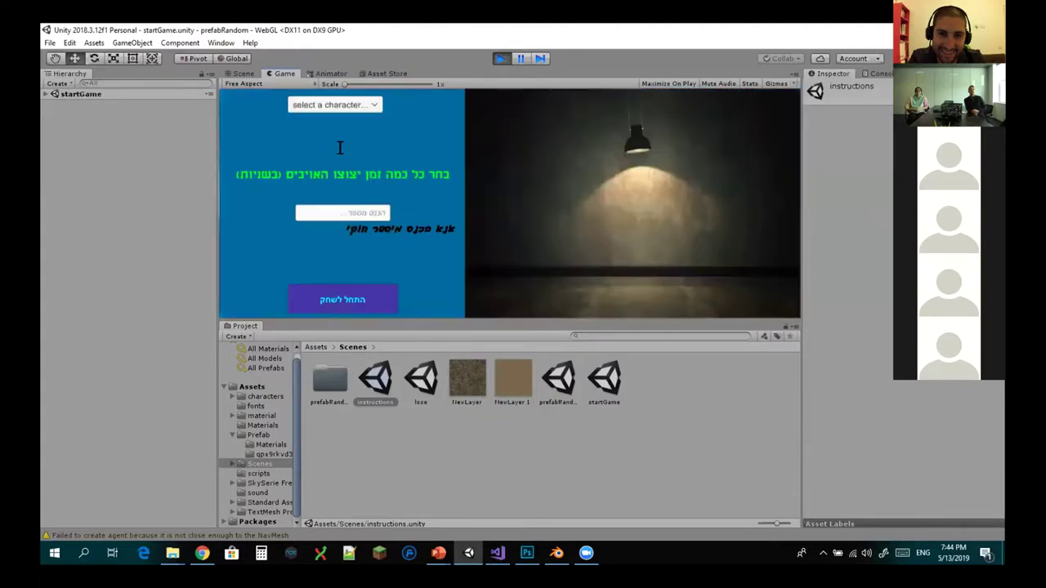
click(331, 105)
click(327, 131)
Step: Set the robot round's enemy spawn interval to 17 seconds and start the game
click(346, 208)
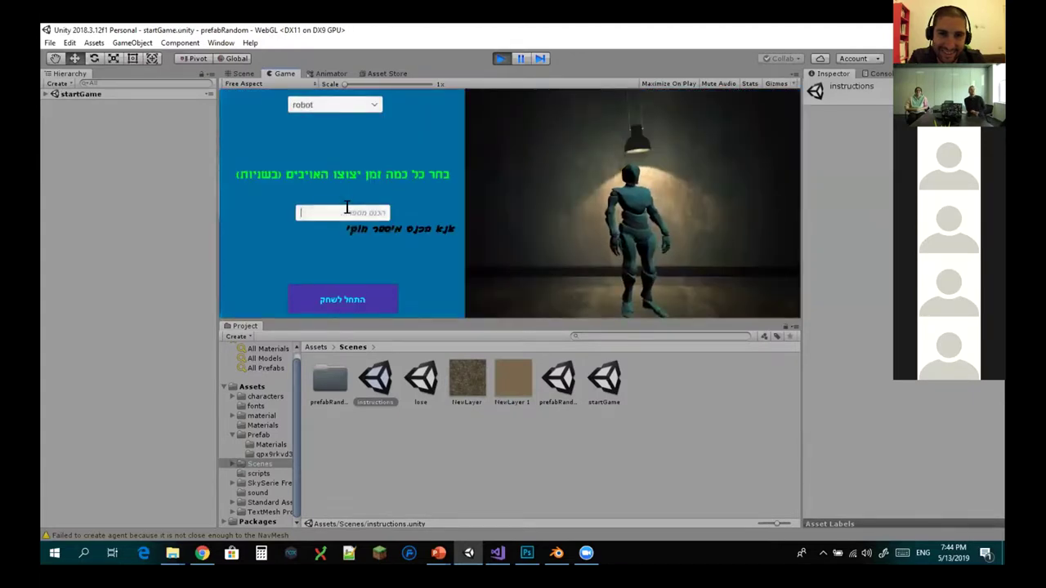
text(1)
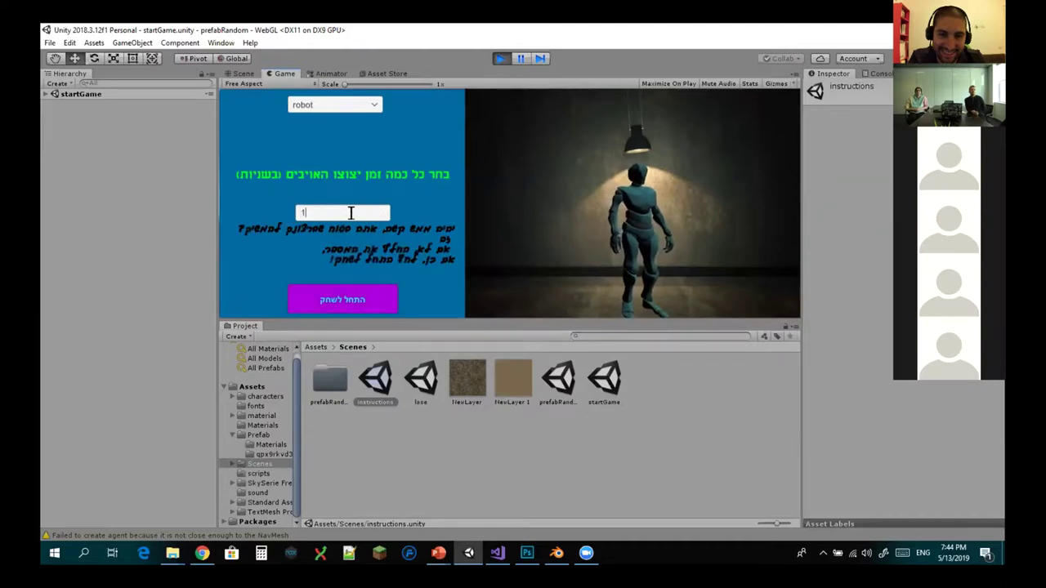
text(7)
click(358, 302)
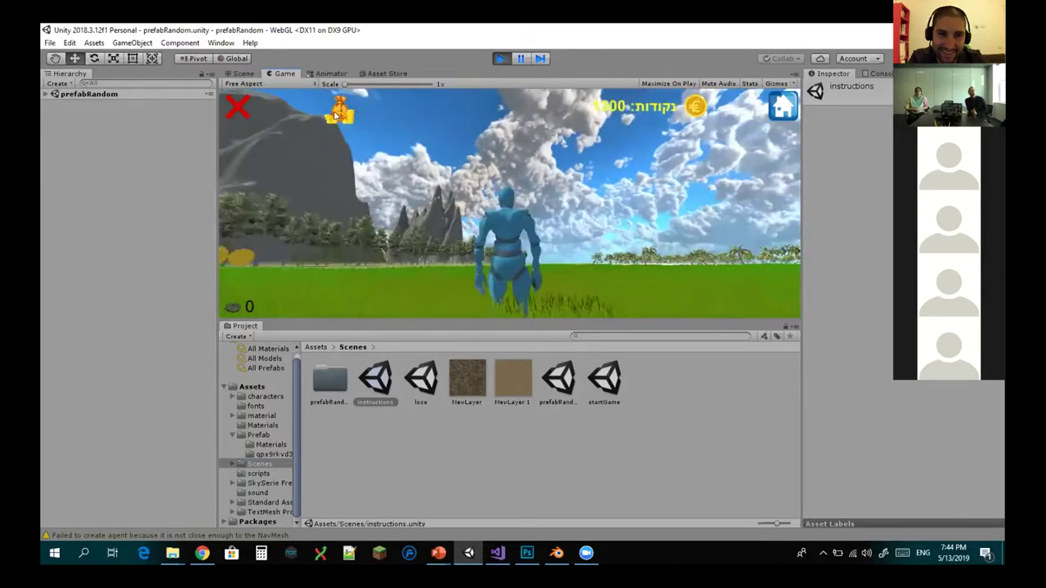
Step: Buy two mines for 500 points each from the in-game shop and close the shop
click(336, 113)
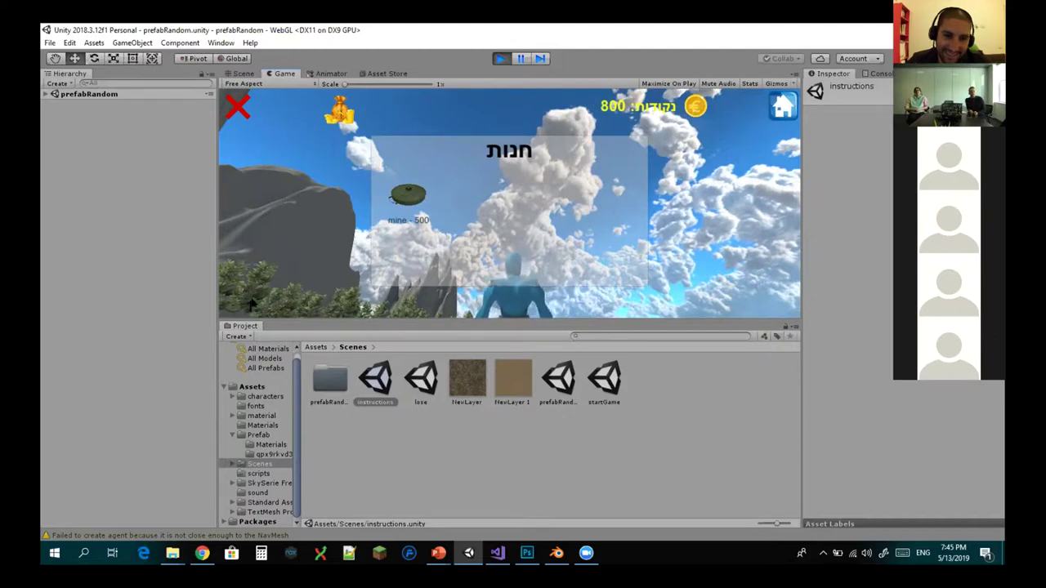
click(419, 196)
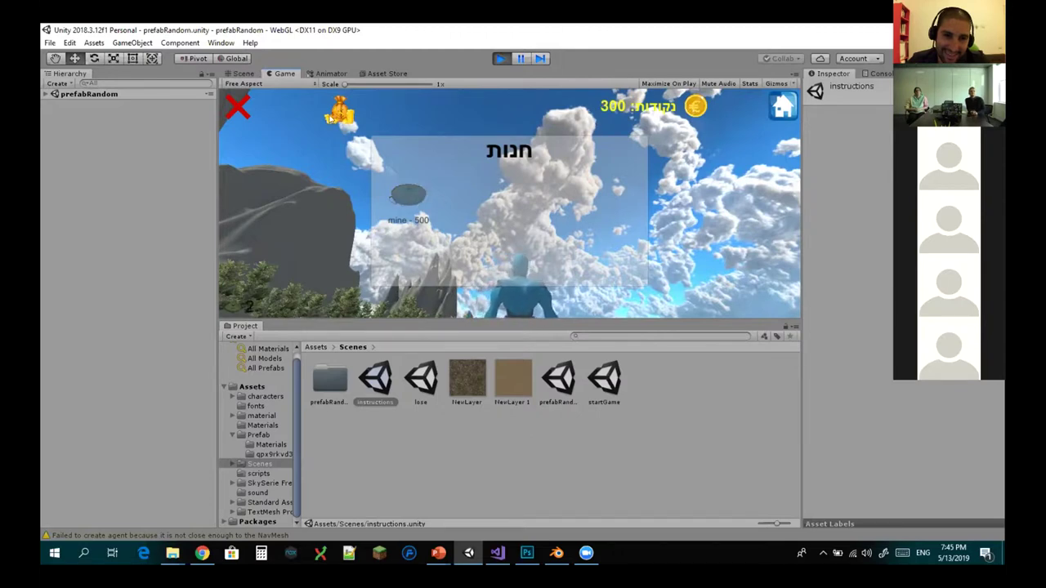
click(331, 116)
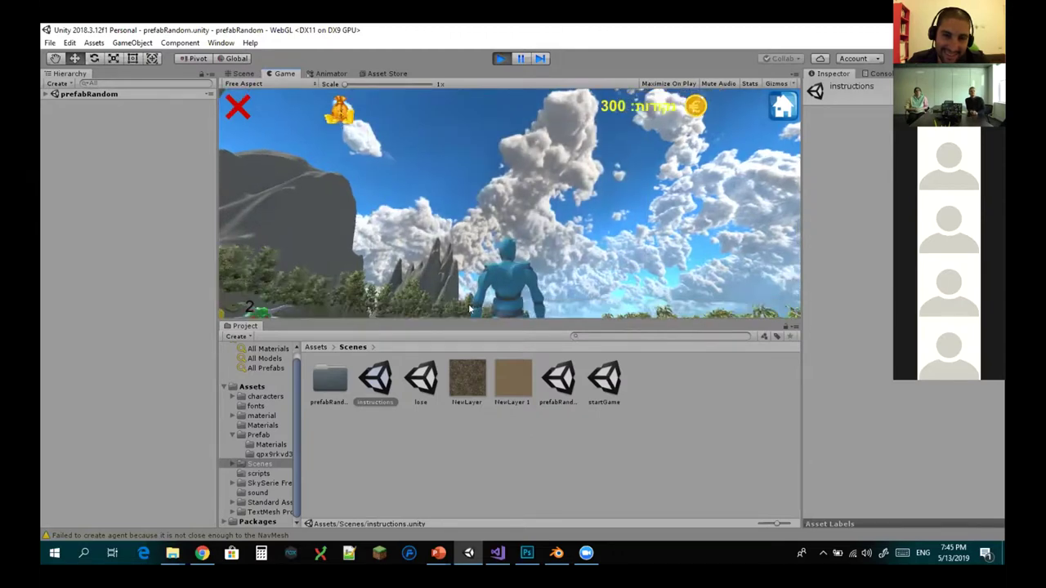
Step: Walk the robot forward, lay one mine, and run across the field toward the statue
key(w)
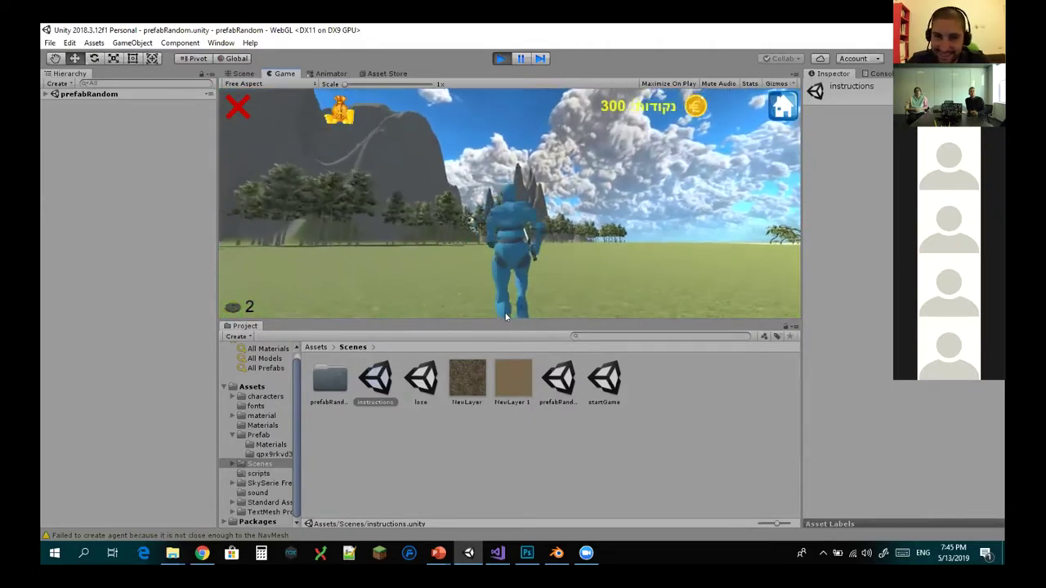
key(w)
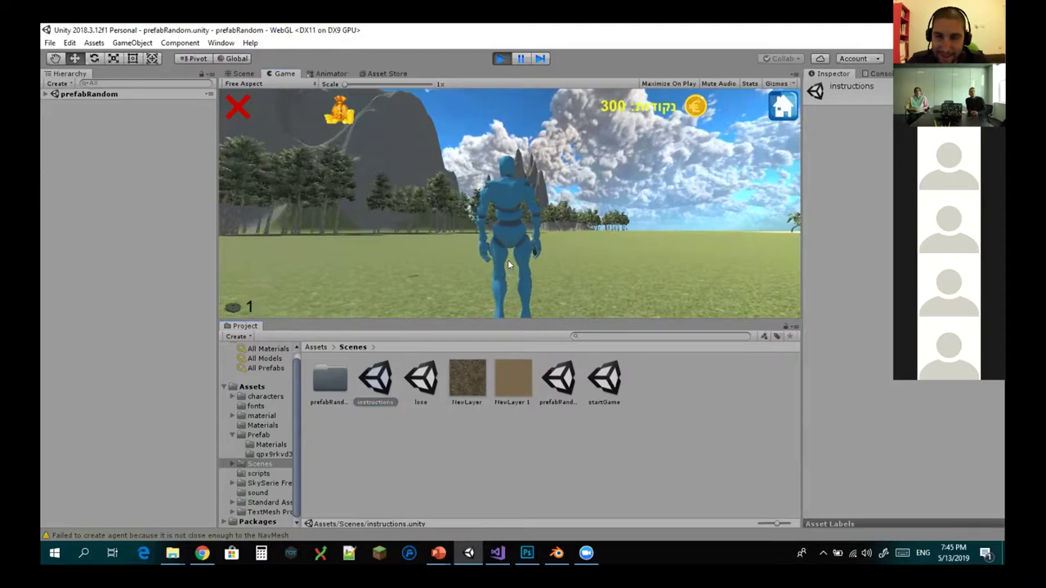
key(w)
key(d)
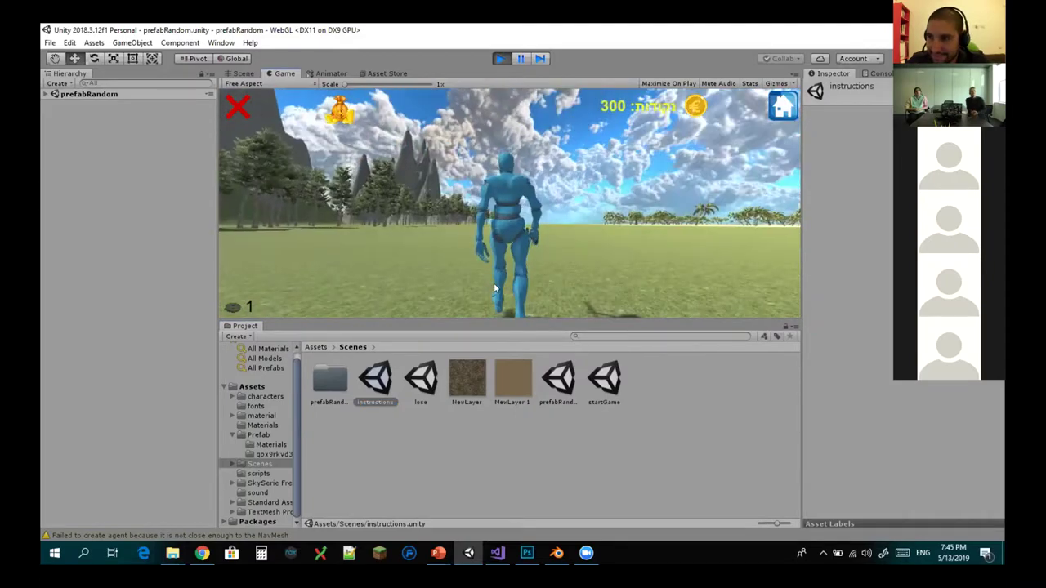
key(a)
key(w)
key(w)
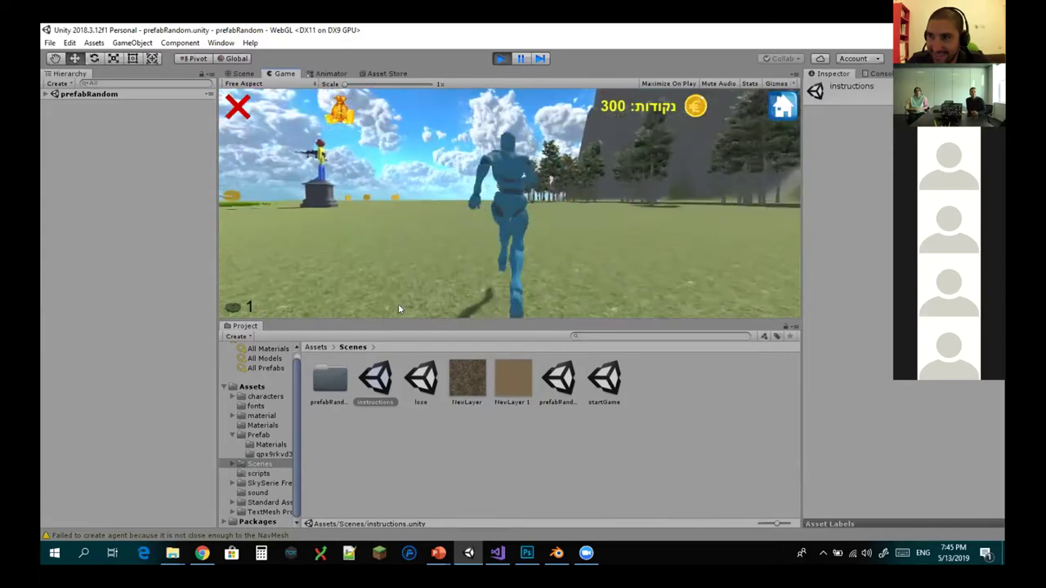
Step: Turn the robot toward the green monsters, use the remaining mine, and confront them at close range
key(a)
key(w)
key(a)
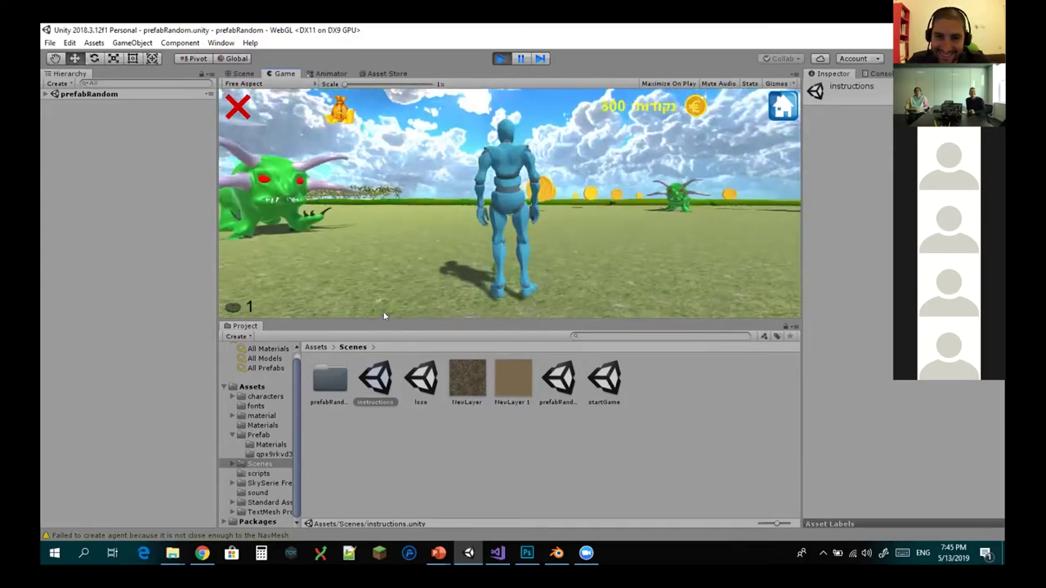
key(a)
key(w)
click(441, 273)
key(s)
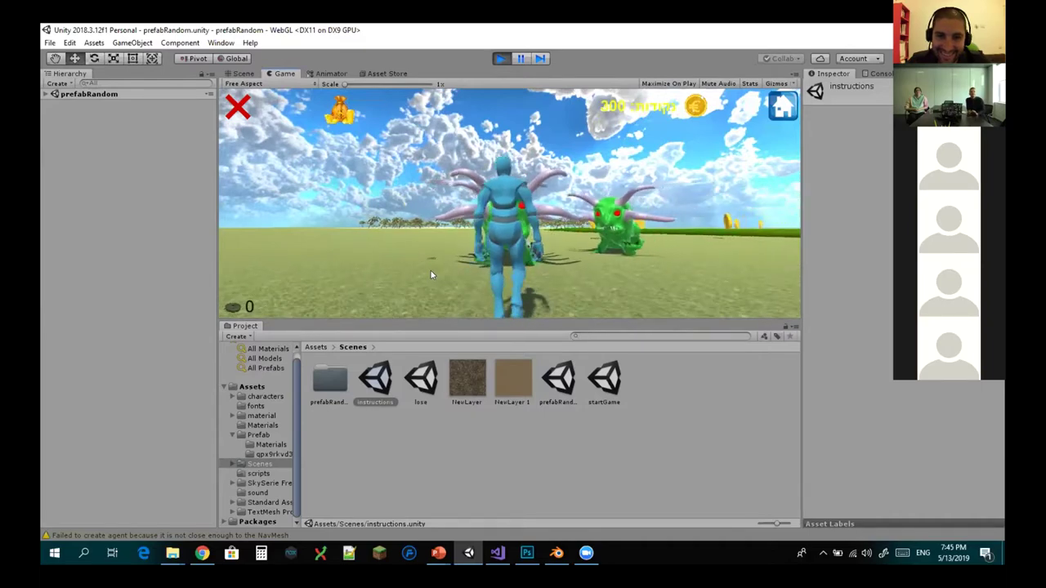
key(a)
key(w)
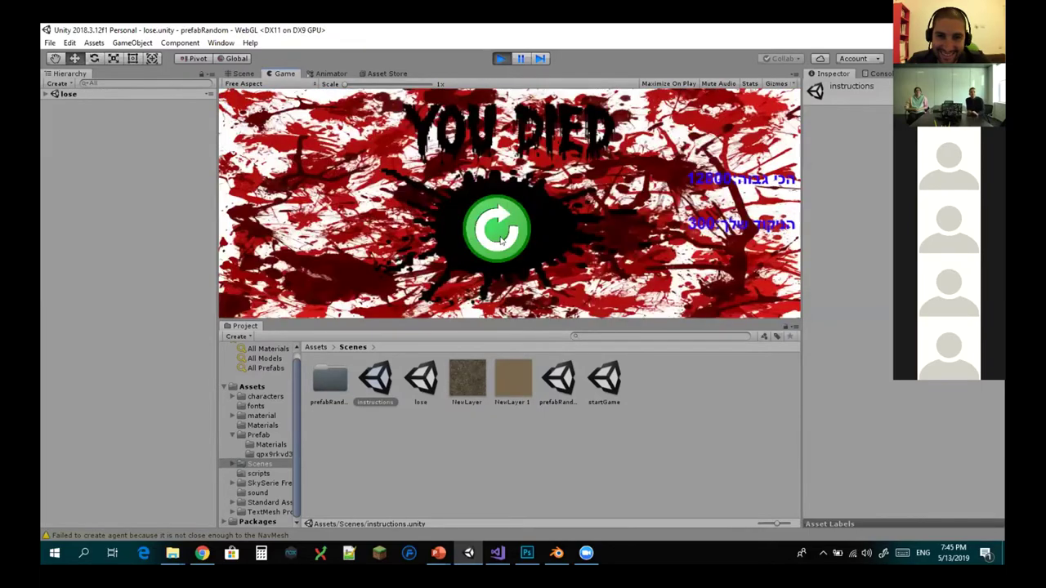
Step: Restart from the death screen, pass the instructions, and choose the knight character
click(495, 245)
click(399, 176)
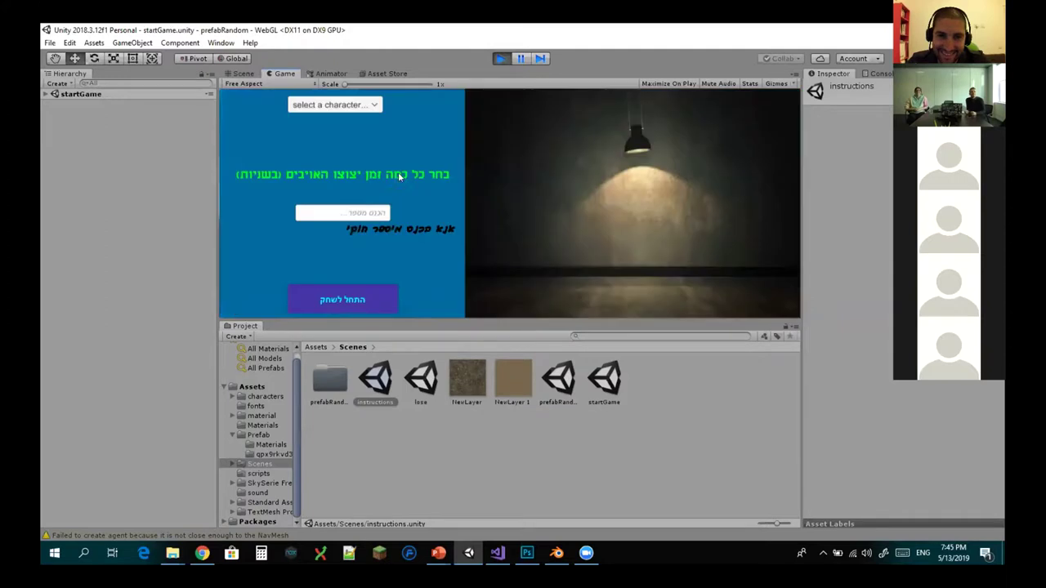
click(359, 107)
click(331, 124)
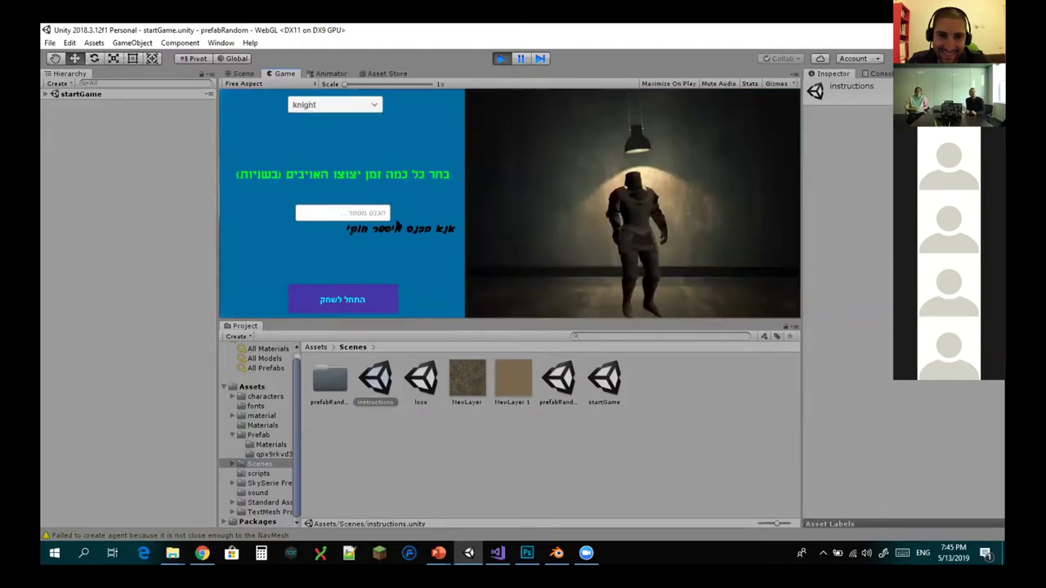
Step: Set the knight round's enemy spawn interval to 22 seconds and start the game
click(380, 209)
text(222)
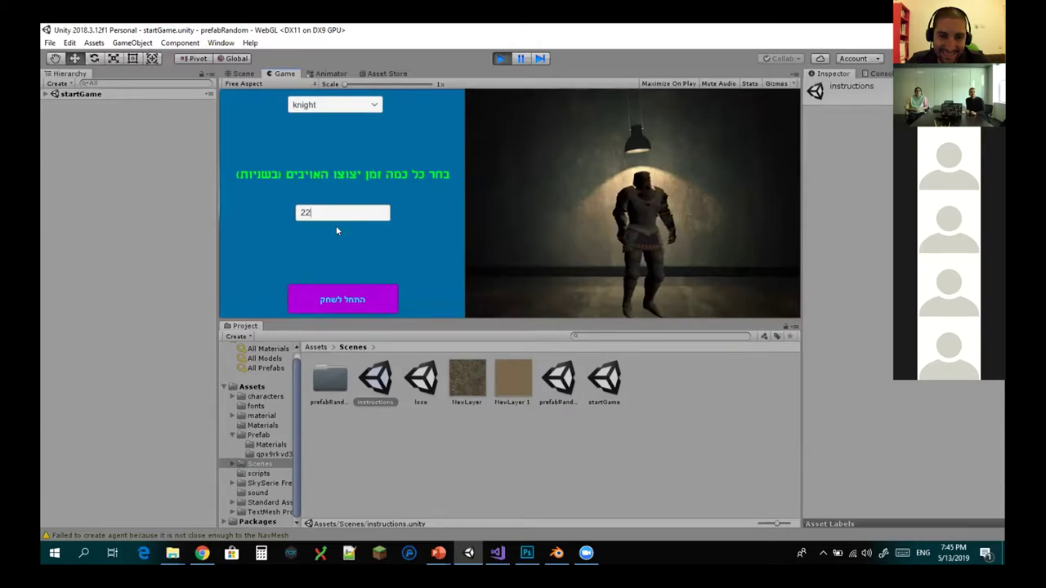
key(BackSpace)
click(342, 298)
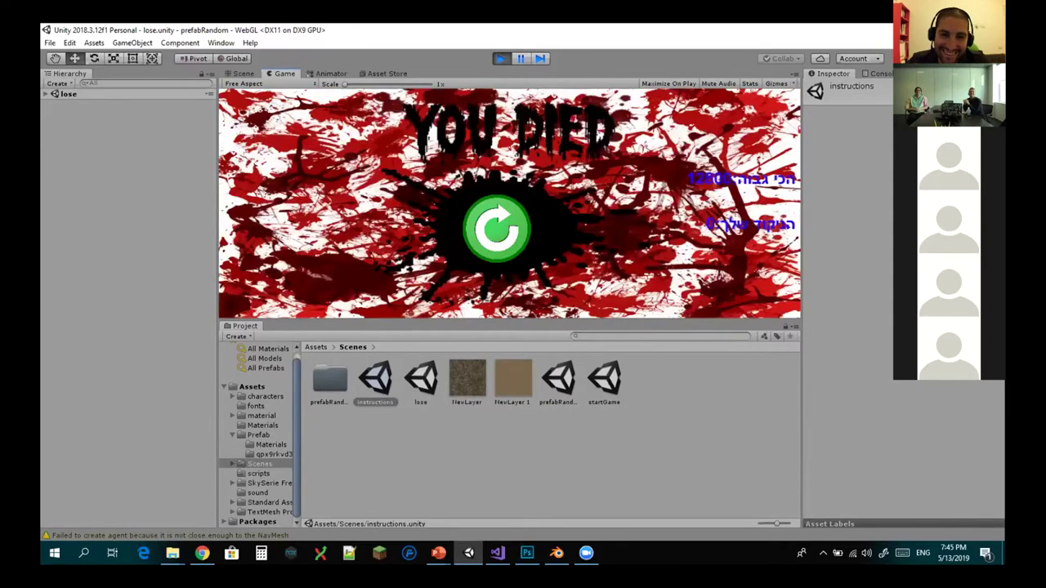
Step: Leave the death screen after the knight round, return to character selection through the instructions, and choose the robot
click(518, 226)
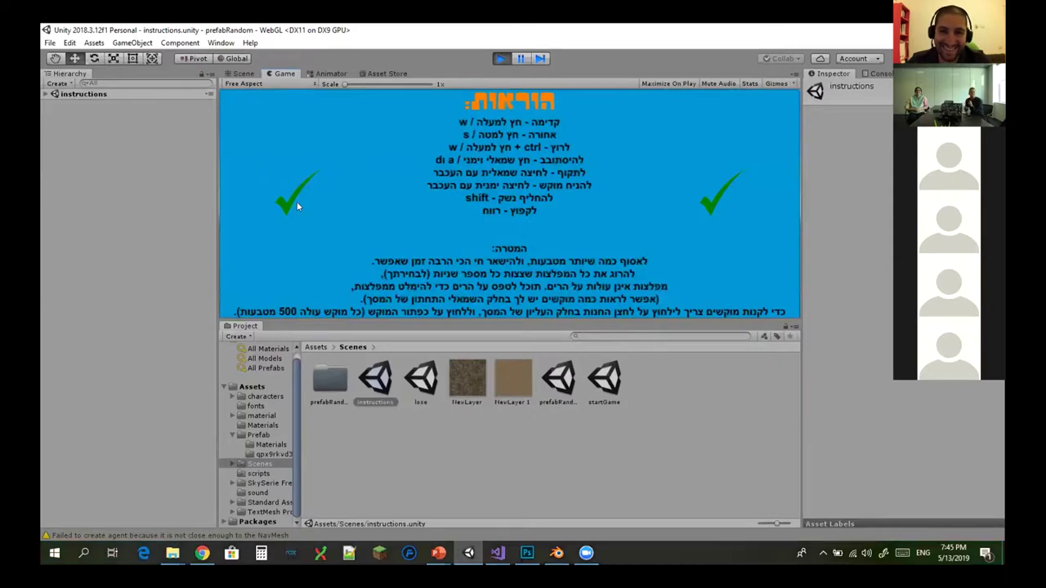
click(296, 206)
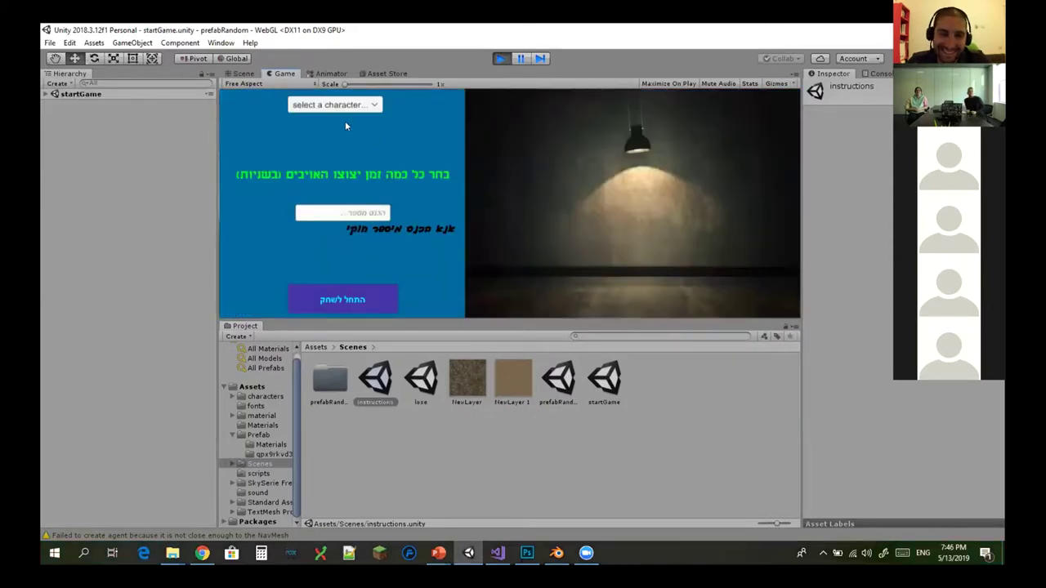
click(342, 106)
click(333, 134)
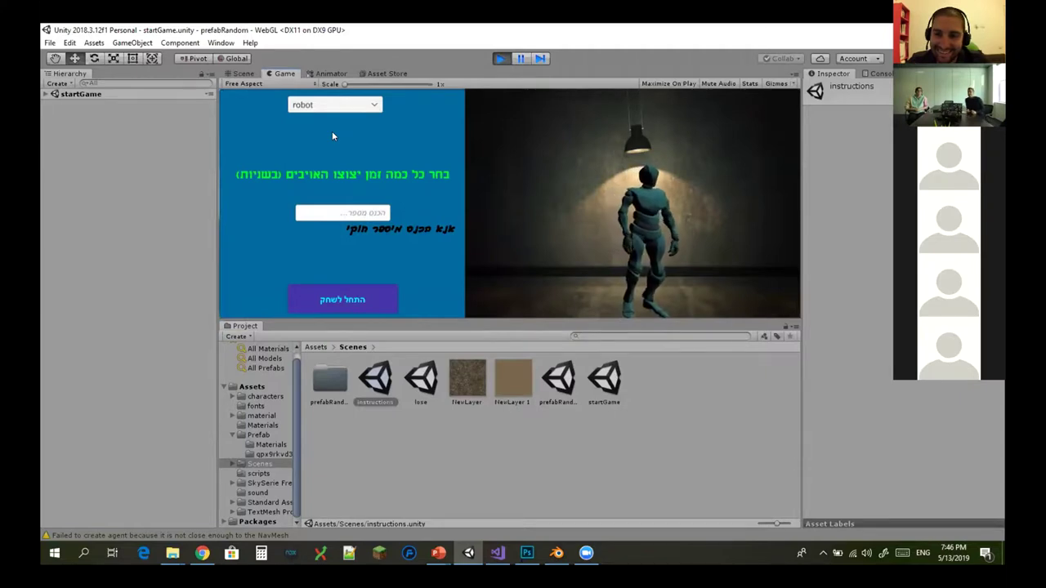
Step: Set the enemy spawn interval to 10 seconds and stop Play mode
click(349, 214)
text(10)
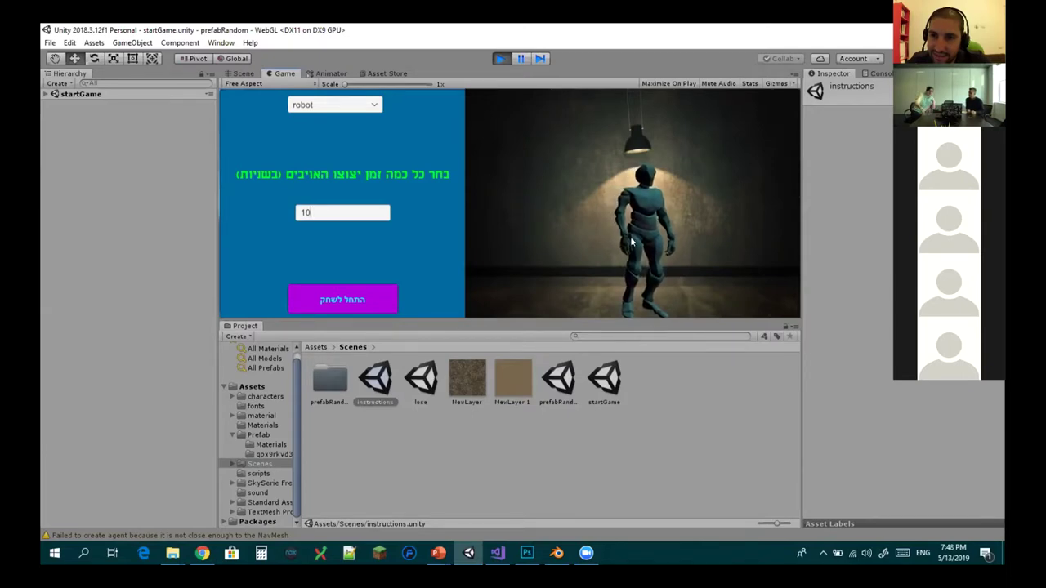
click(500, 58)
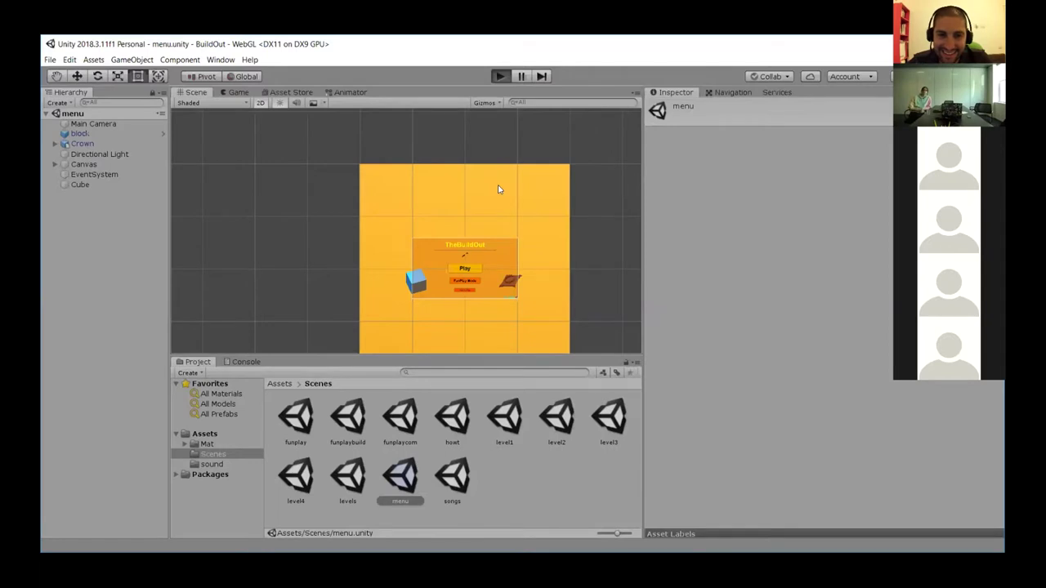
Step: Start Play mode in the menu scene, open the level selection, and play Level 1
key(ctrl+p)
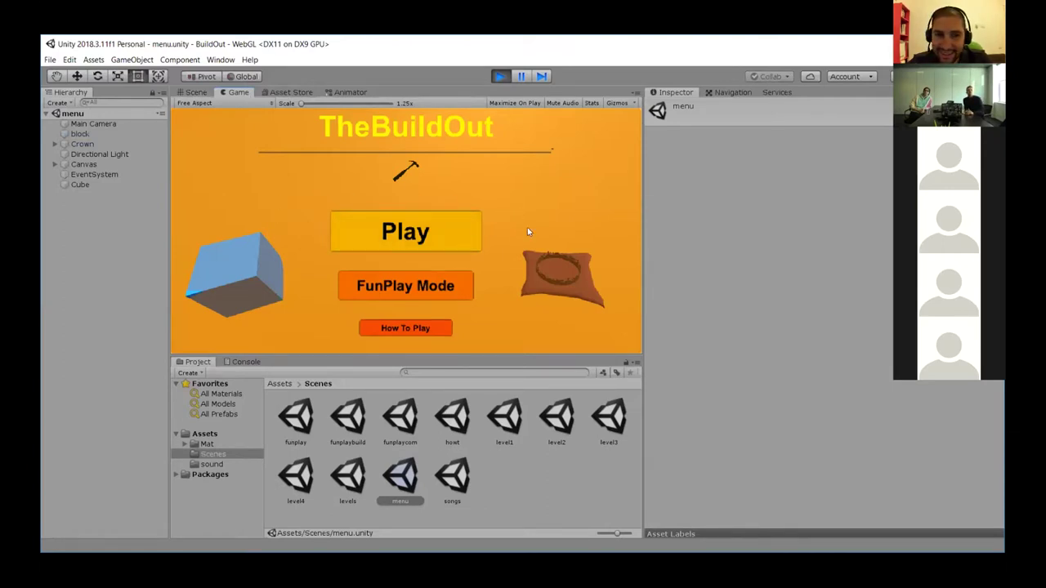
click(457, 235)
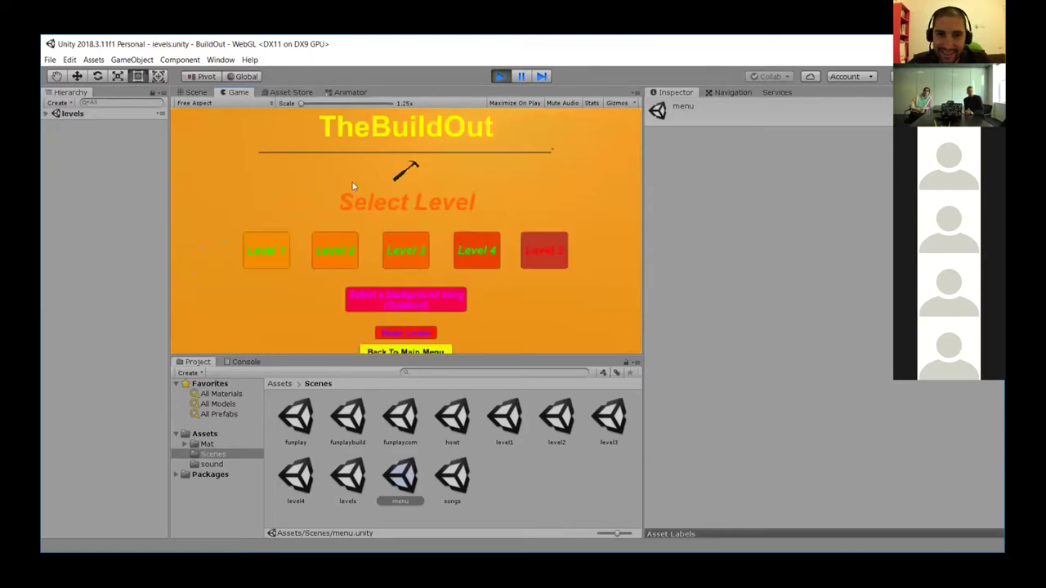
click(271, 259)
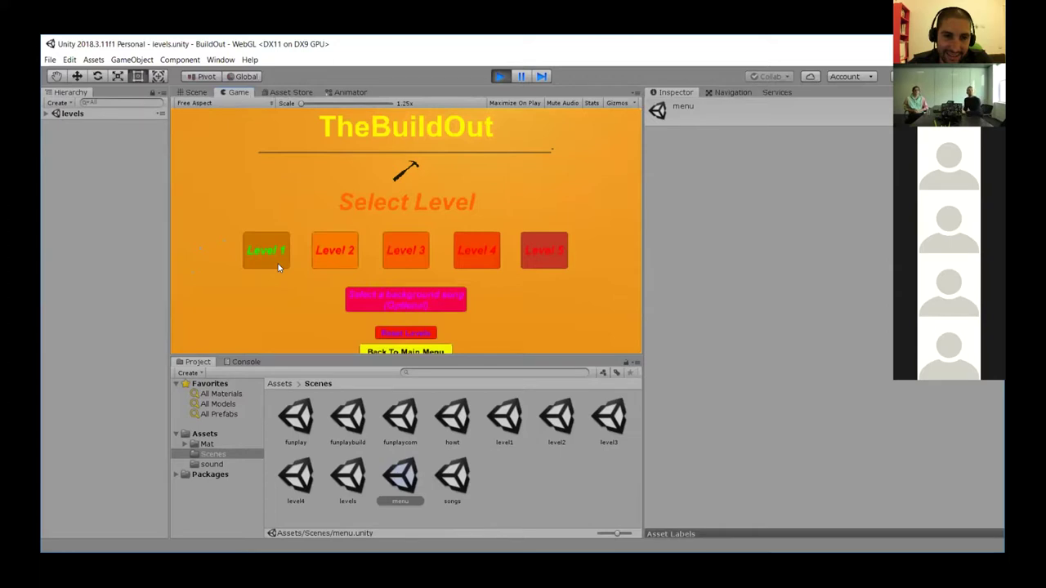
click(278, 267)
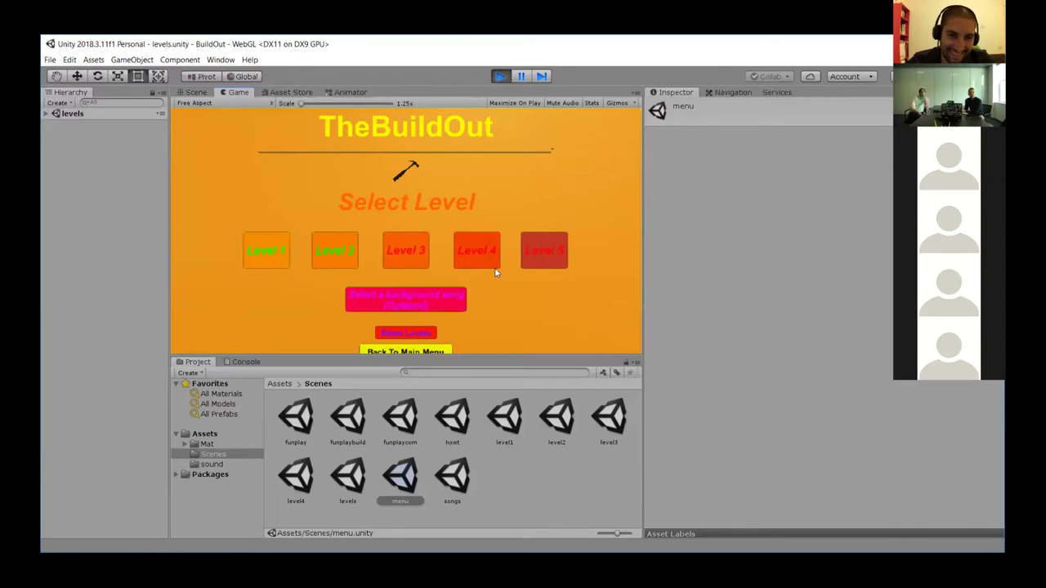
Step: View the background song selection and return to the main menu
click(427, 297)
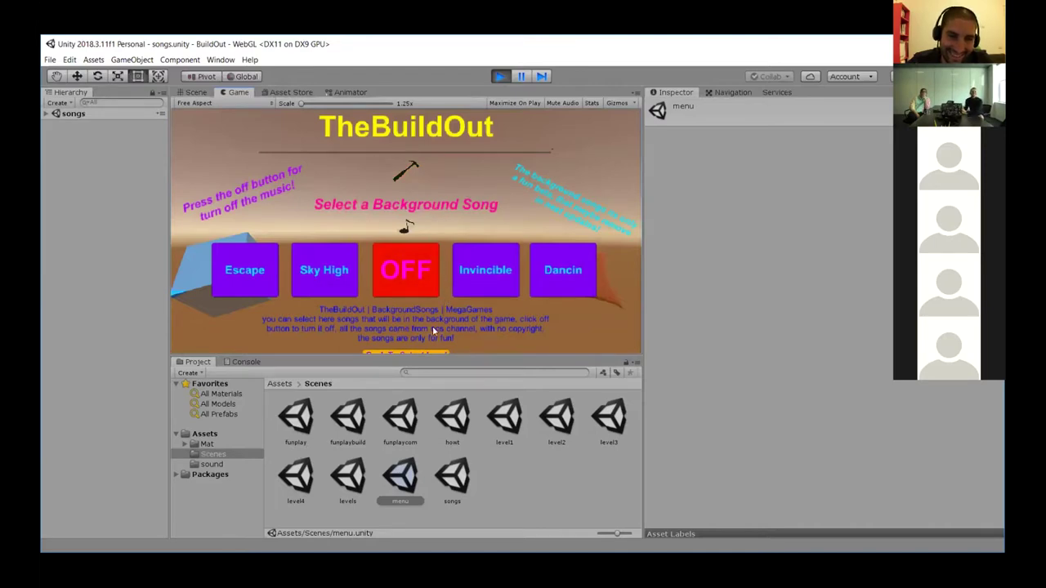
click(414, 350)
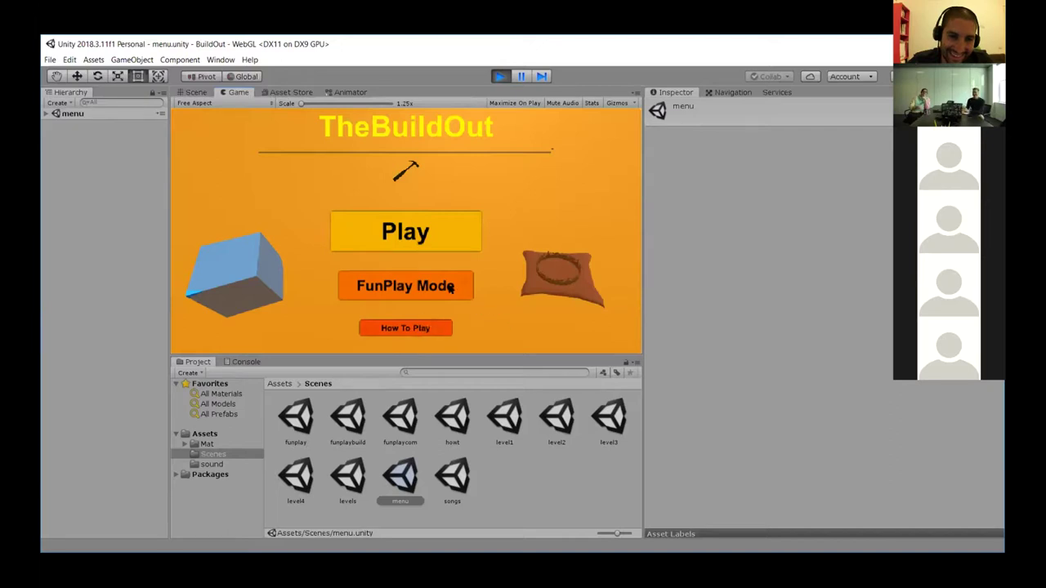
Step: Place shapes on the green field in FunPlay's Build Mode and return to the mode selection
click(405, 295)
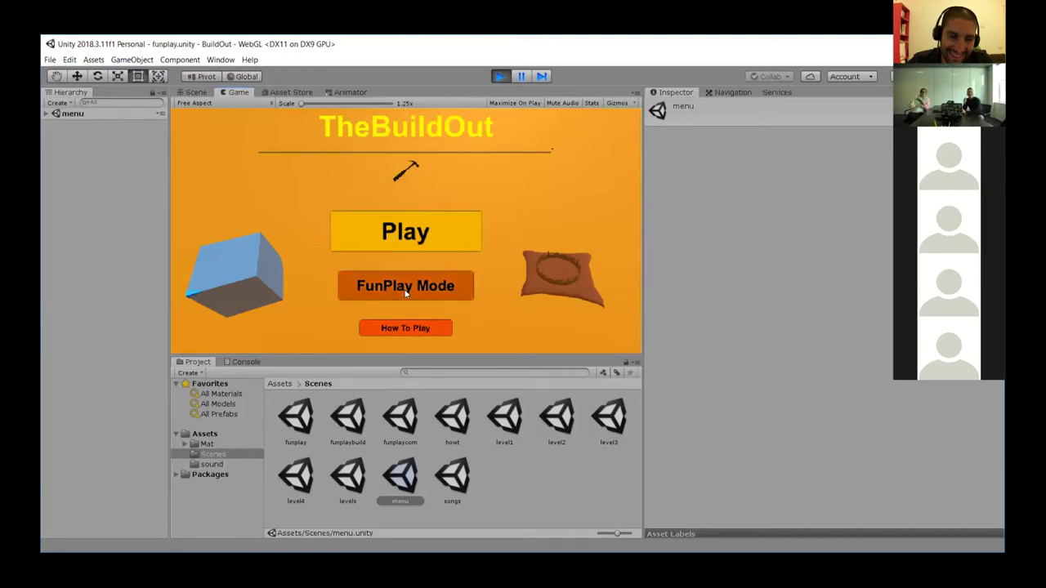
click(353, 280)
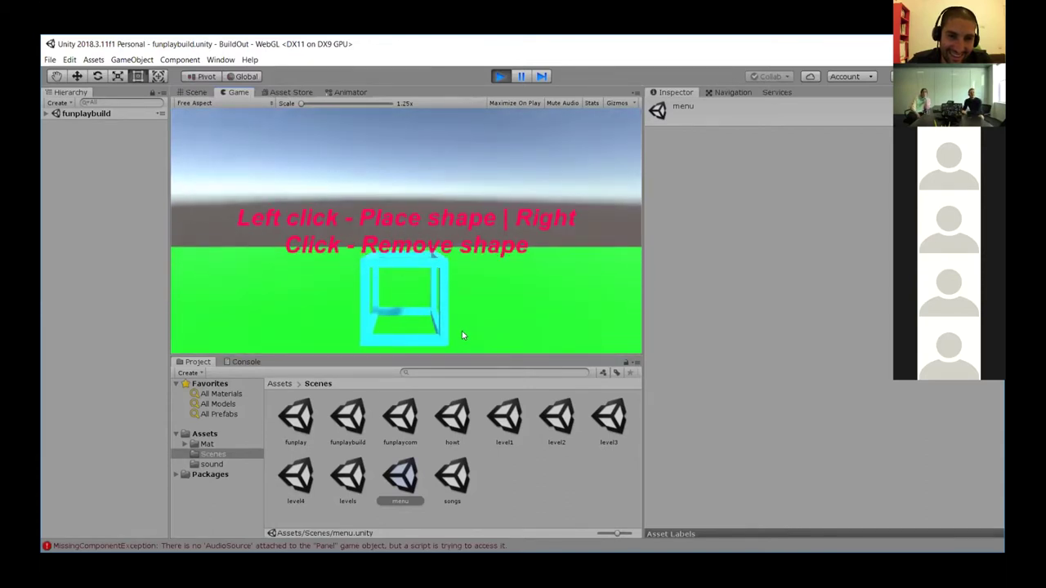
click(455, 311)
click(455, 309)
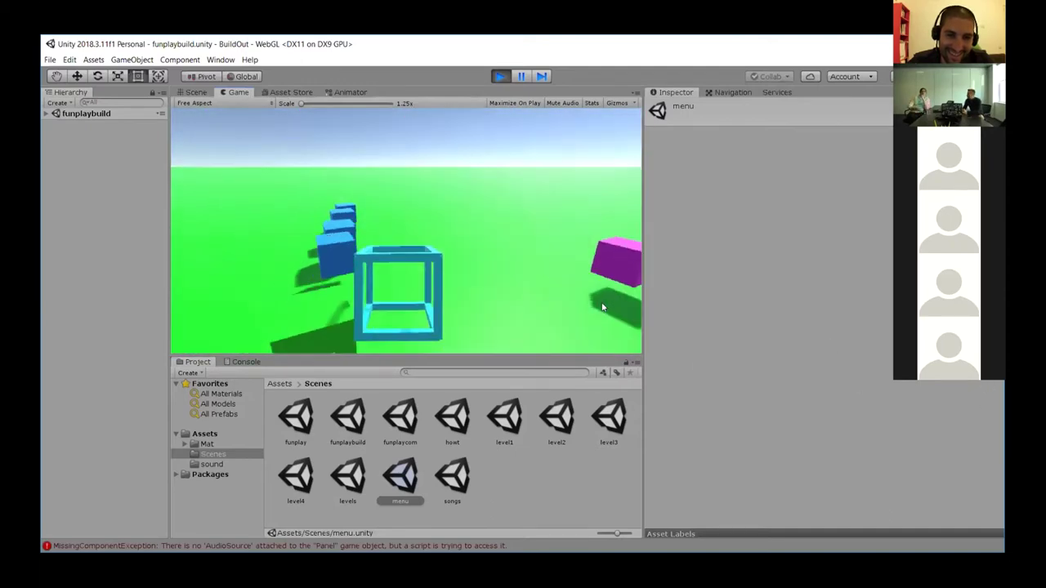
key(Escape)
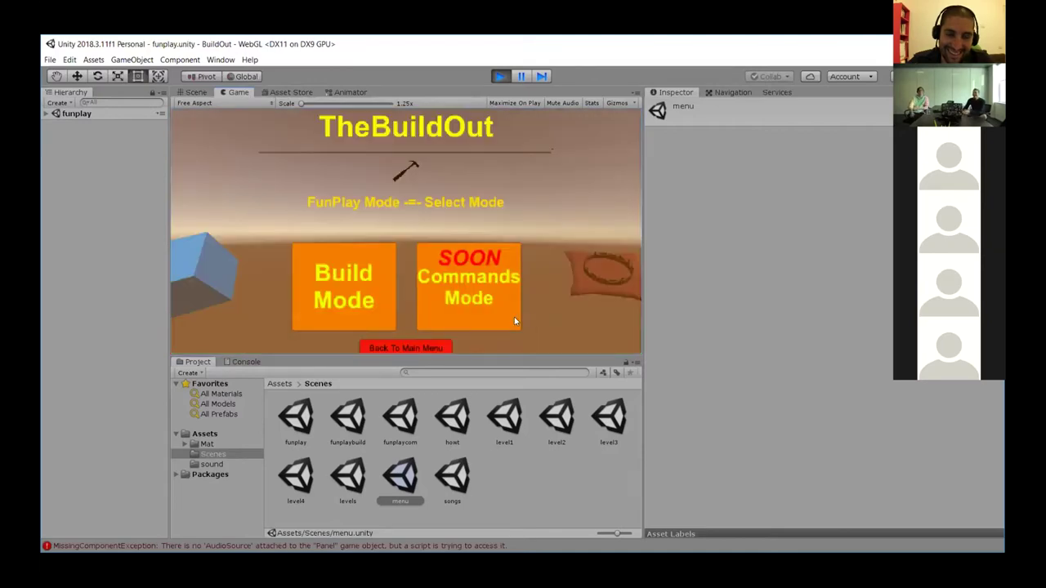
Step: View the How To Play page from the main menu and stop Play mode
click(410, 348)
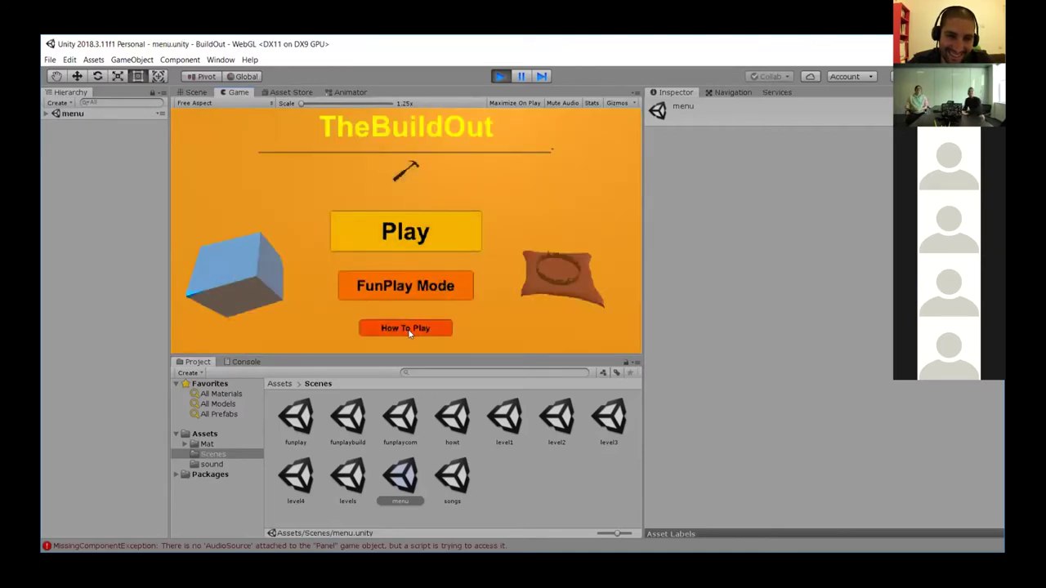
click(410, 333)
click(406, 350)
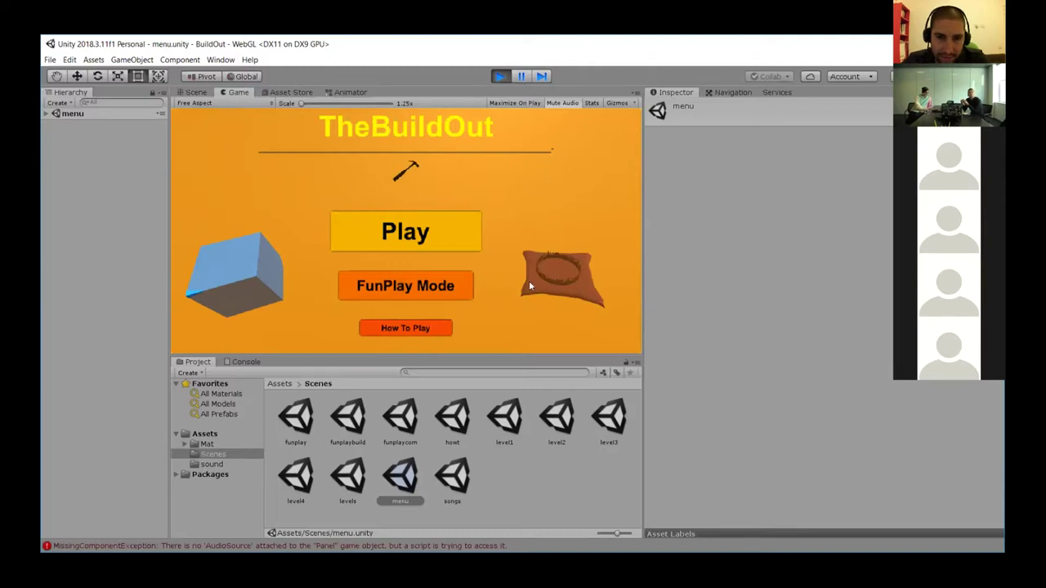
click(499, 78)
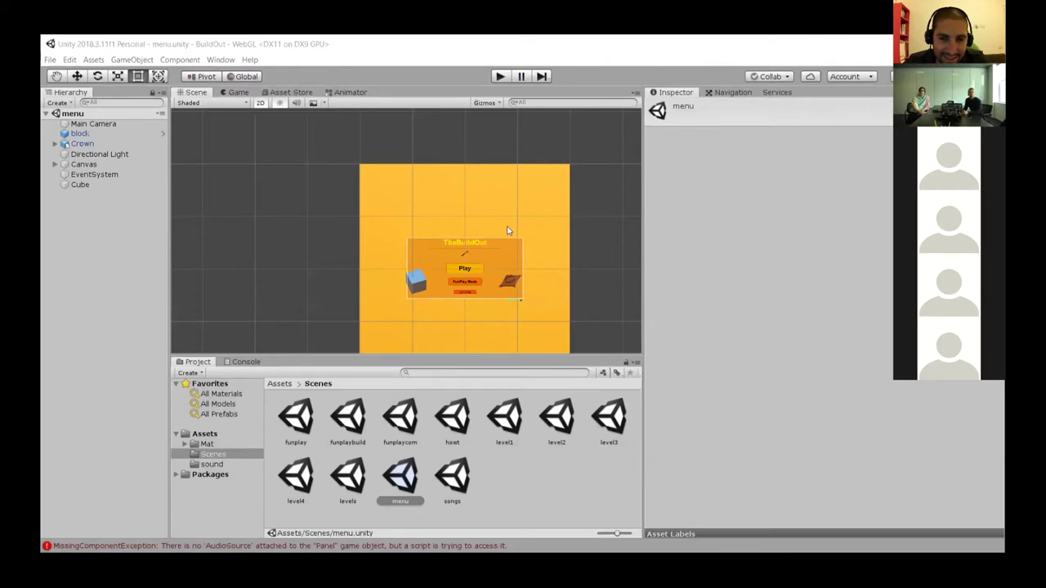
Step: Switch to the CoinRush page in the browser and try the command field in its FunPlay Mode
key(alt+Tab)
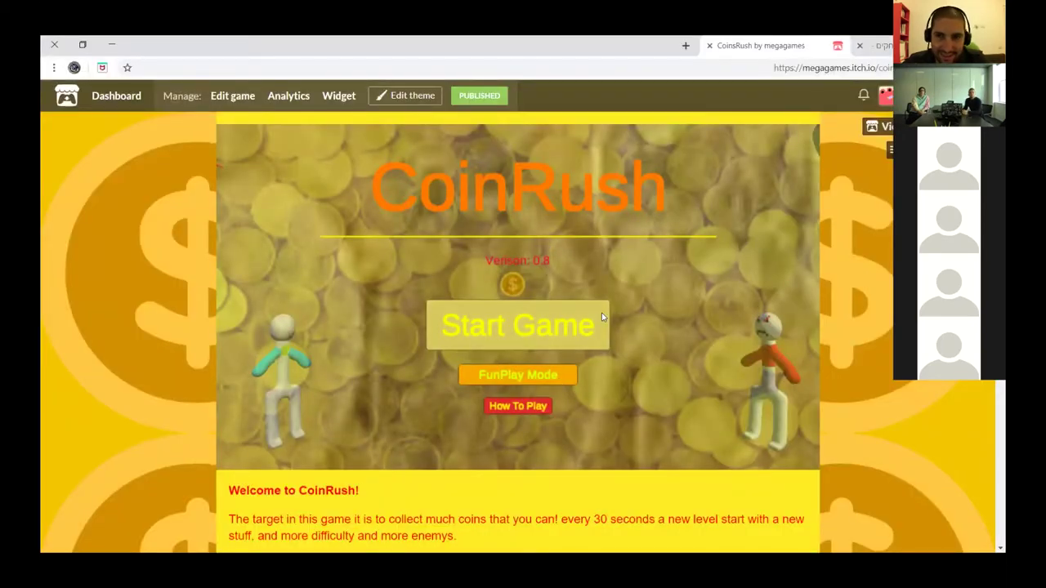
click(516, 381)
click(321, 404)
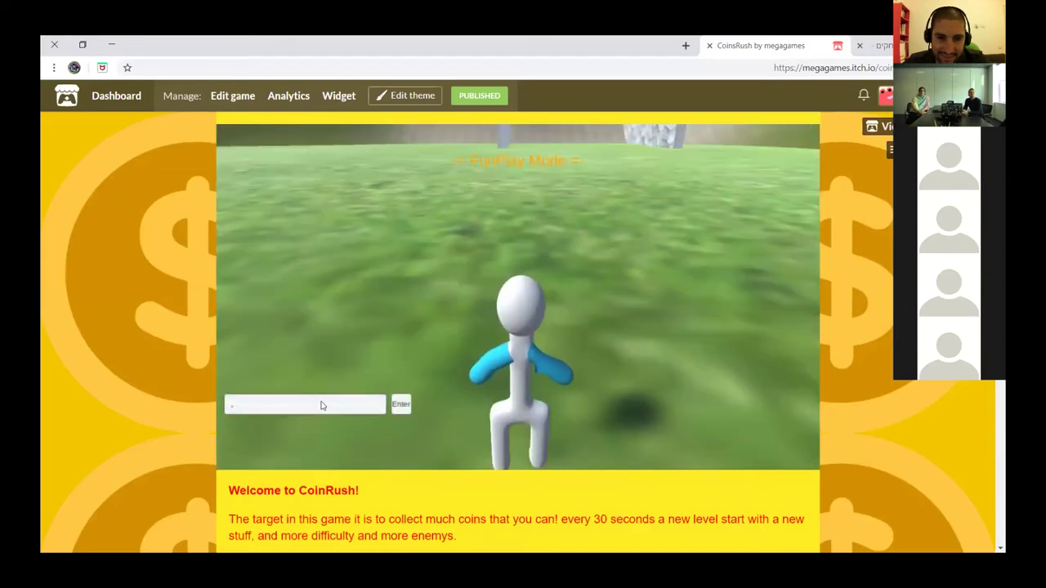
text(.)
key(BackSpace)
text(.)
key(BackSpace)
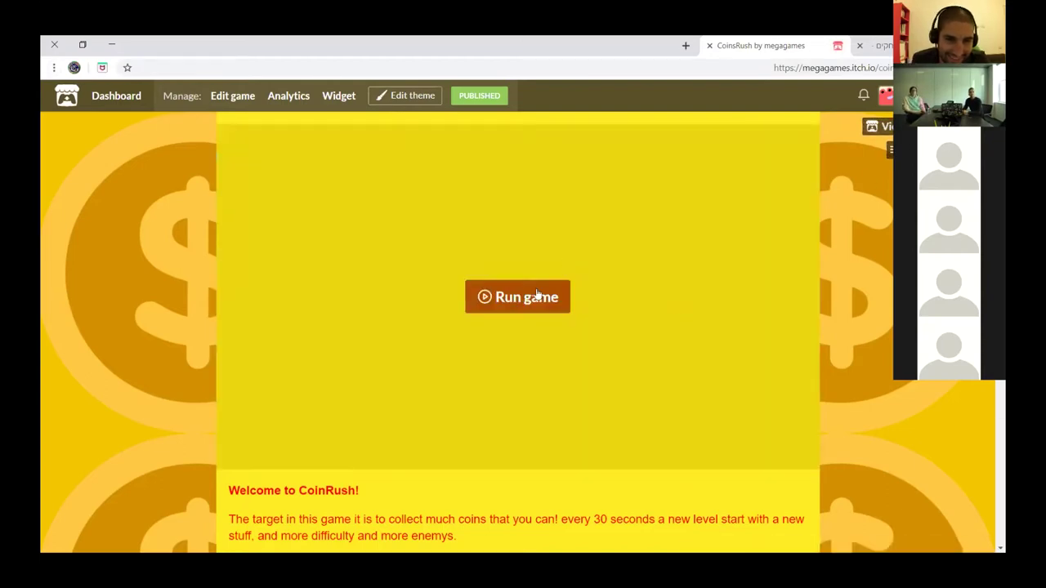
Step: Run the CoinRush web game again, start a regular round, and move the character forward across the grass
click(535, 295)
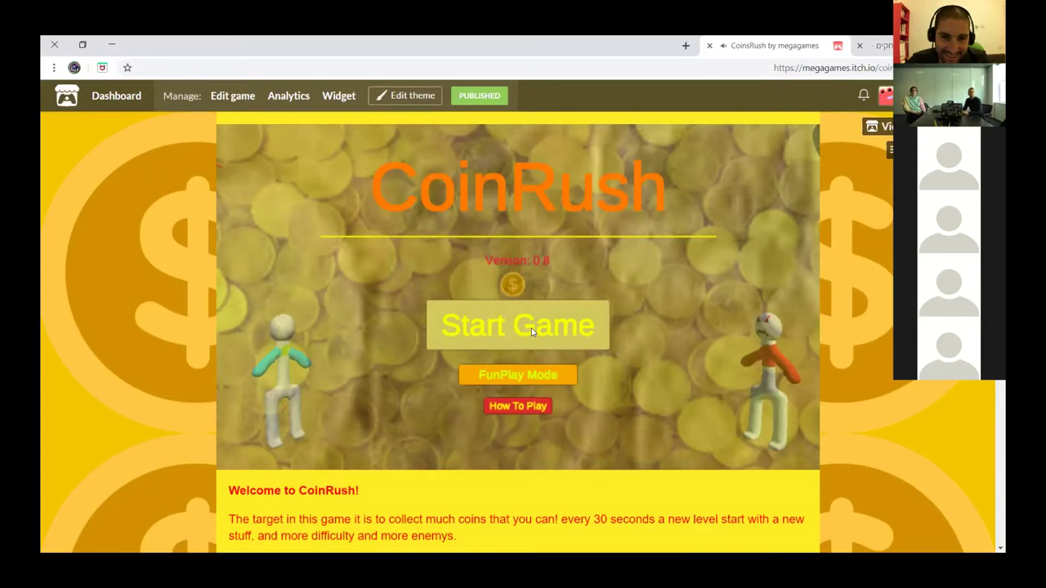
click(531, 327)
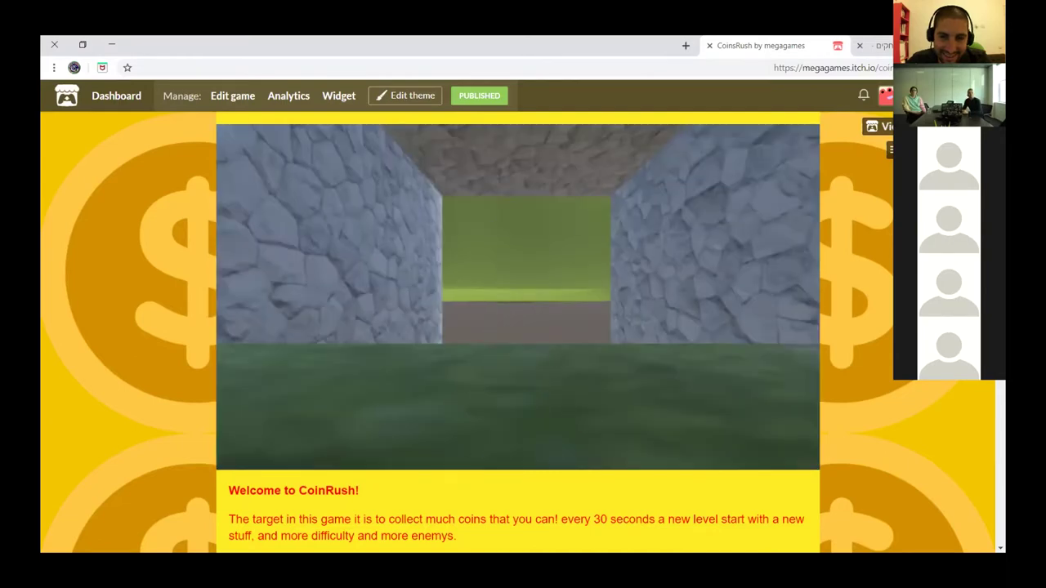
key(w)
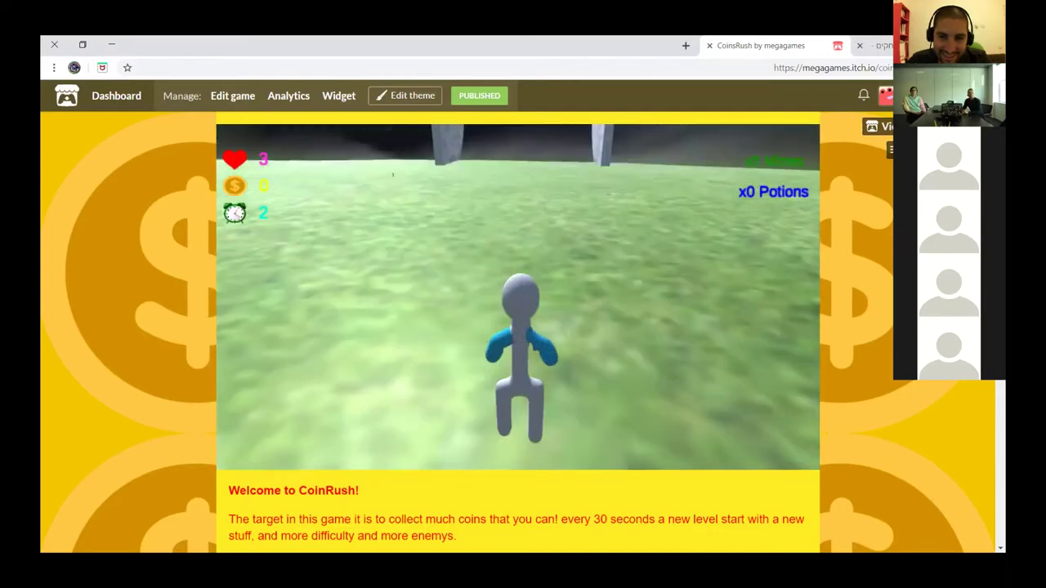
key(w)
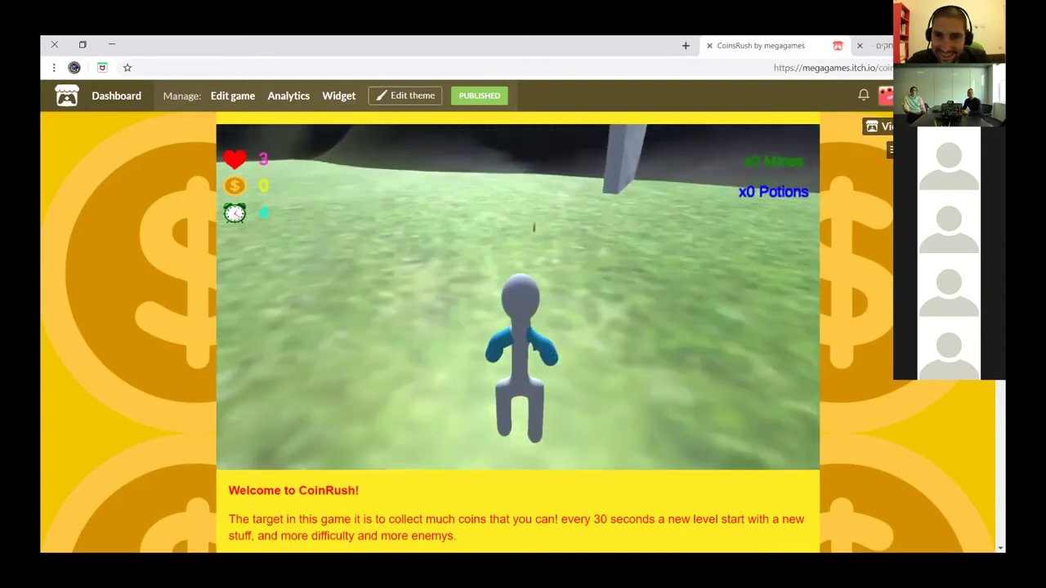
key(w)
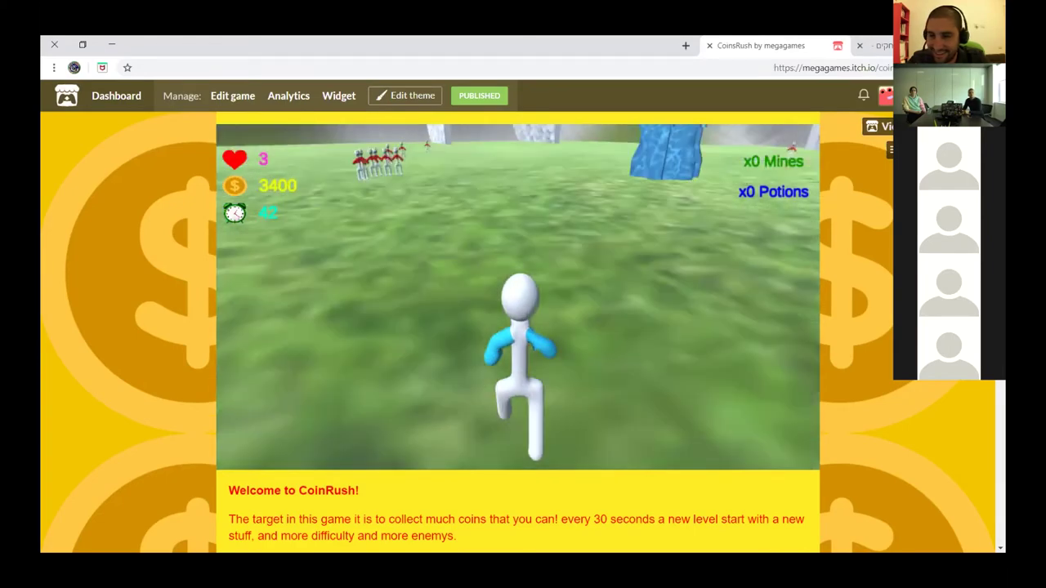
Step: Steer the character around the field to collect coins and level up until the enemies end the round
key(Down)
key(Left)
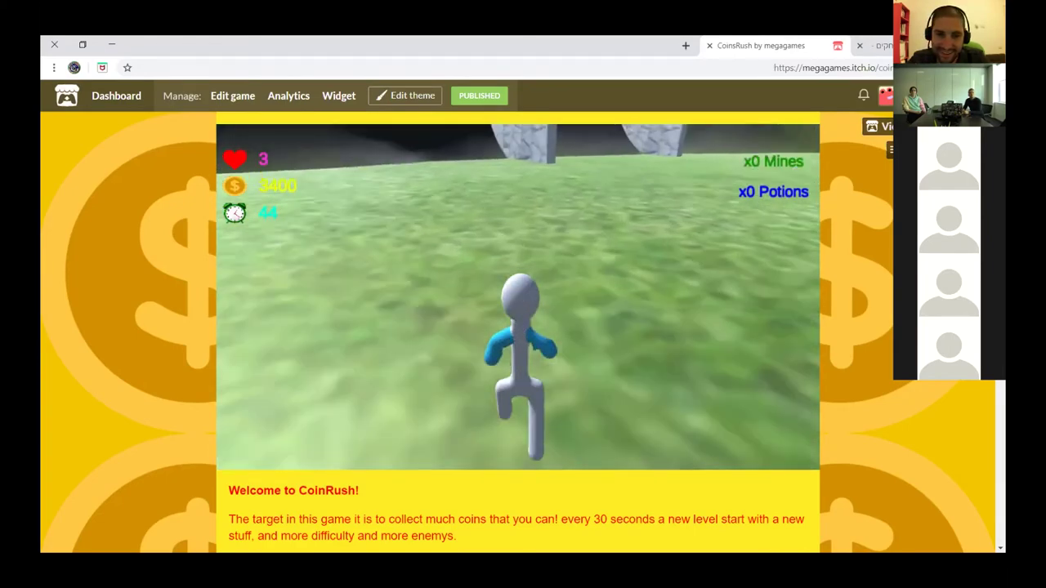
key(Up)
key(Left)
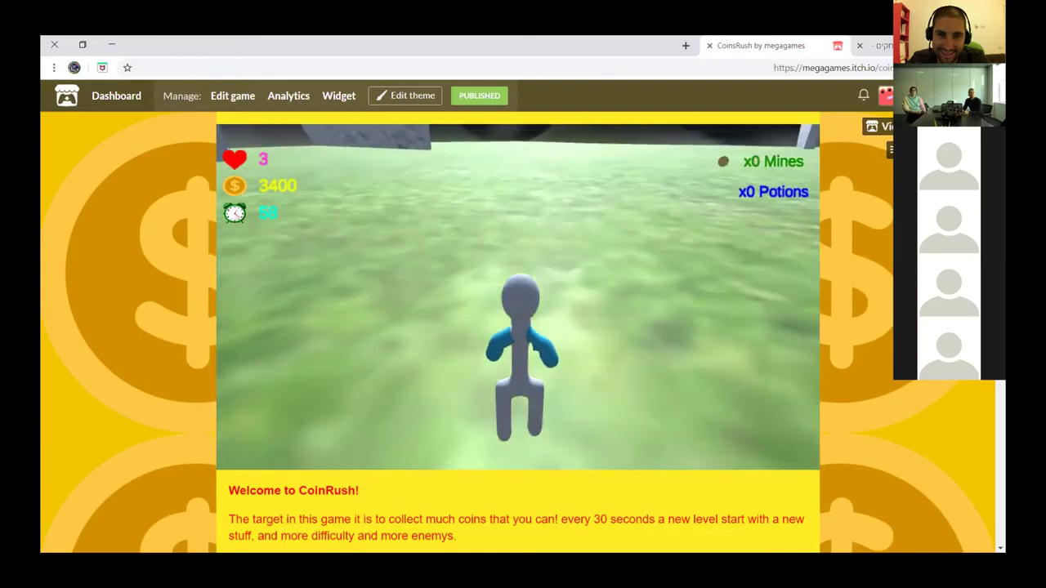
key(w)
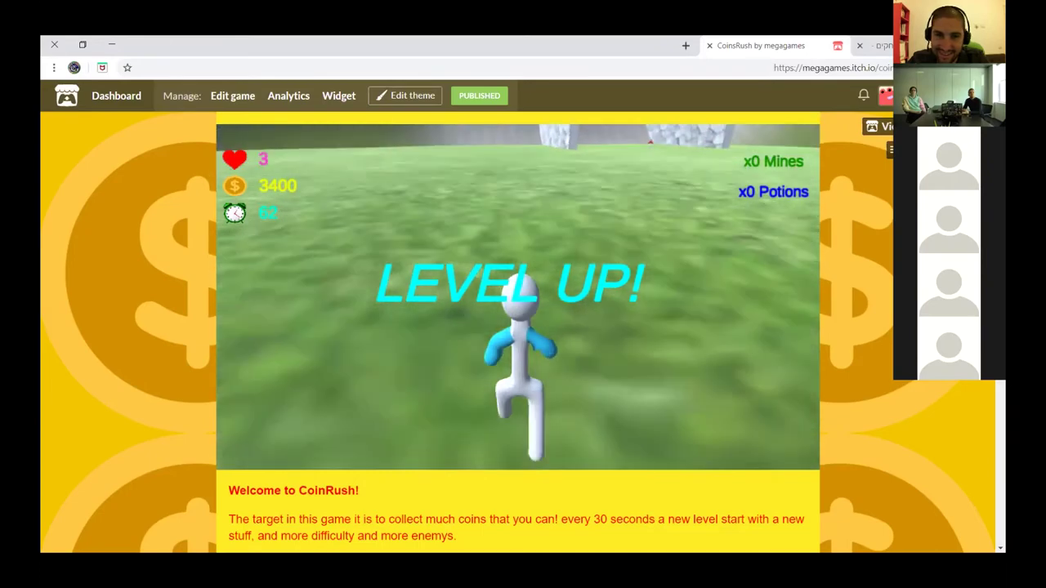
key(w)
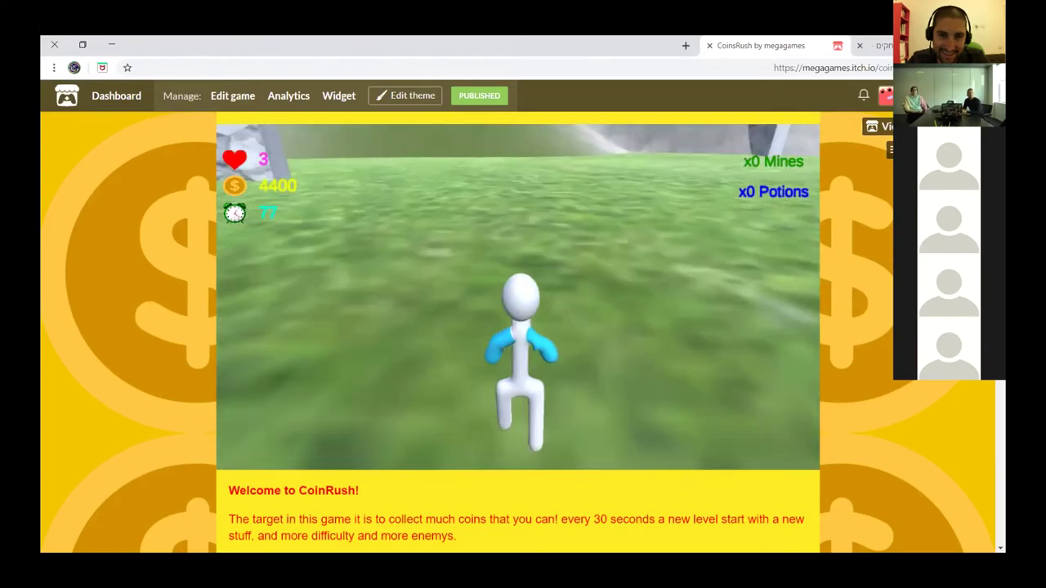
key(Up)
key(Right)
key(Up)
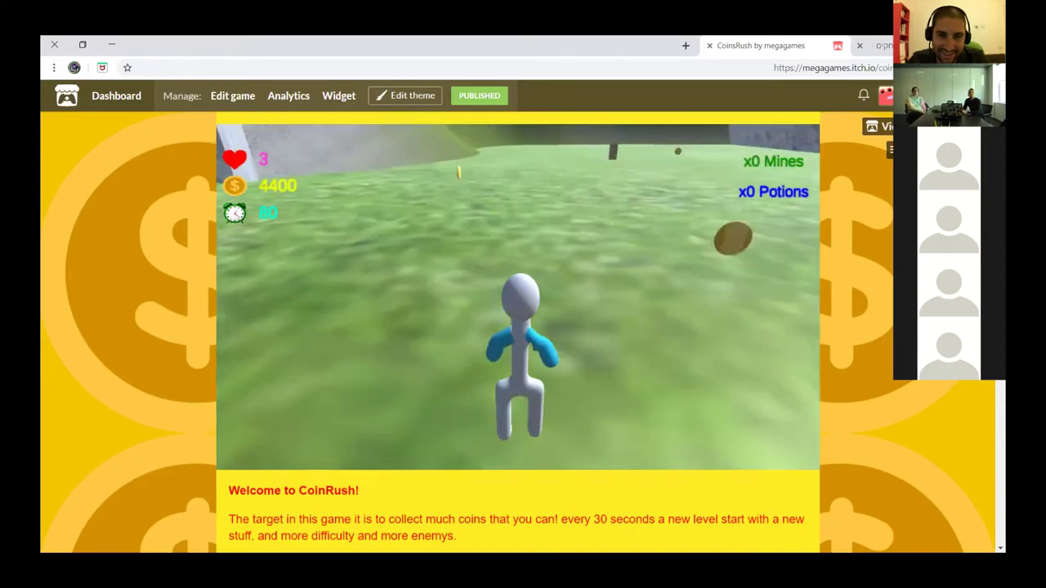
key(Right)
key(Right)
key(w)
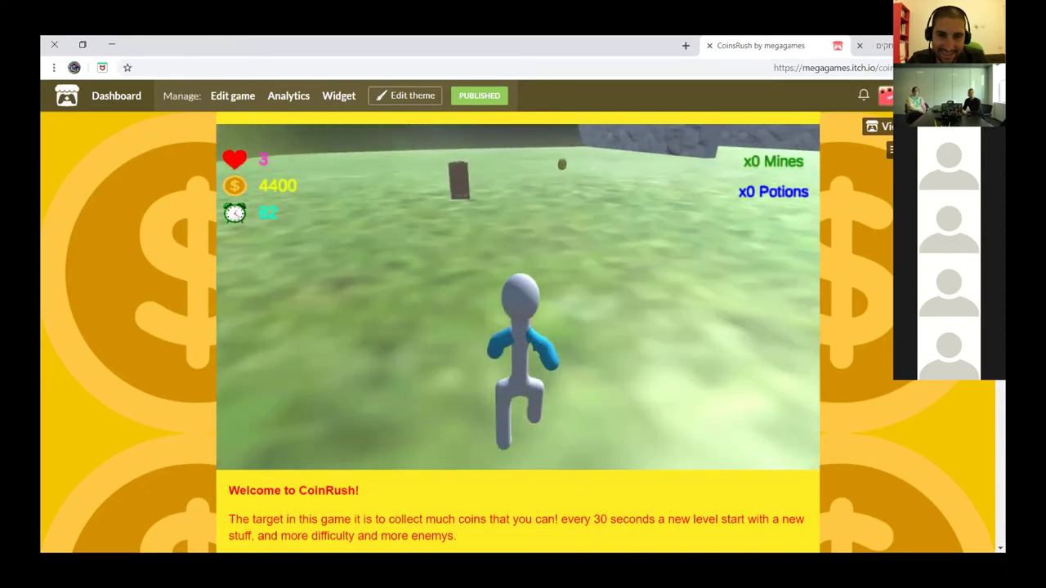
key(w)
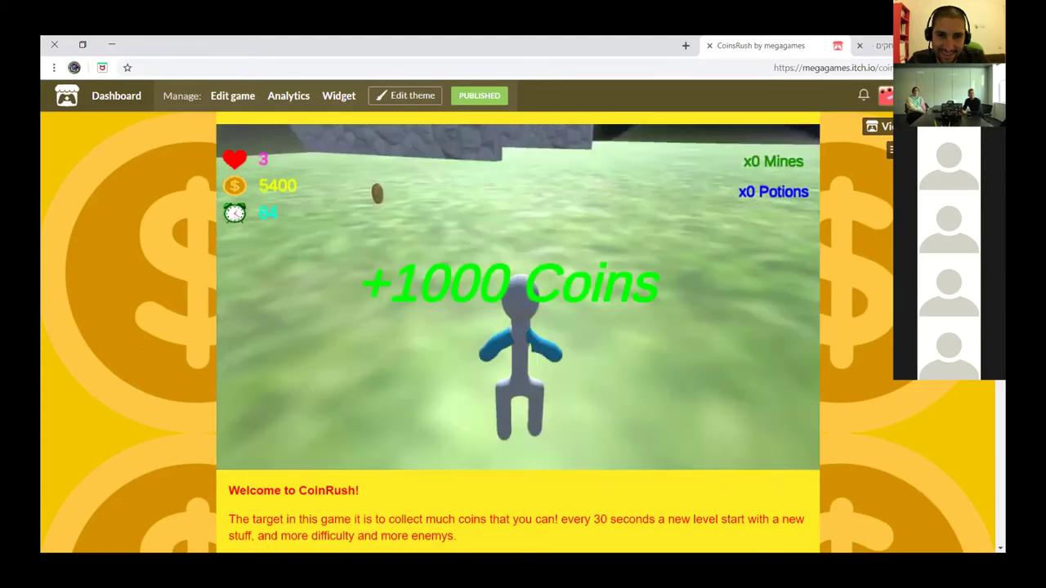
key(w)
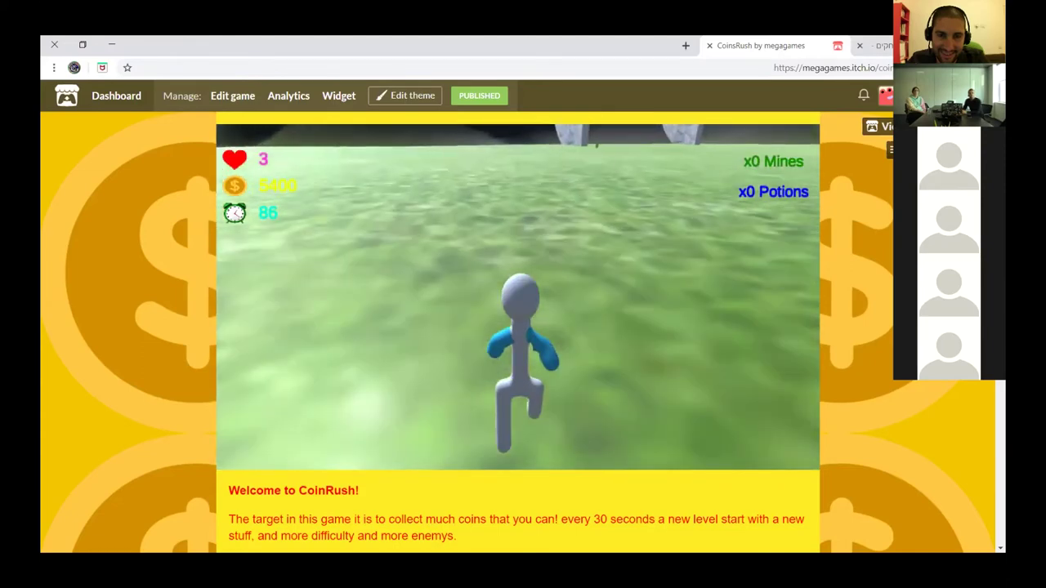
key(w)
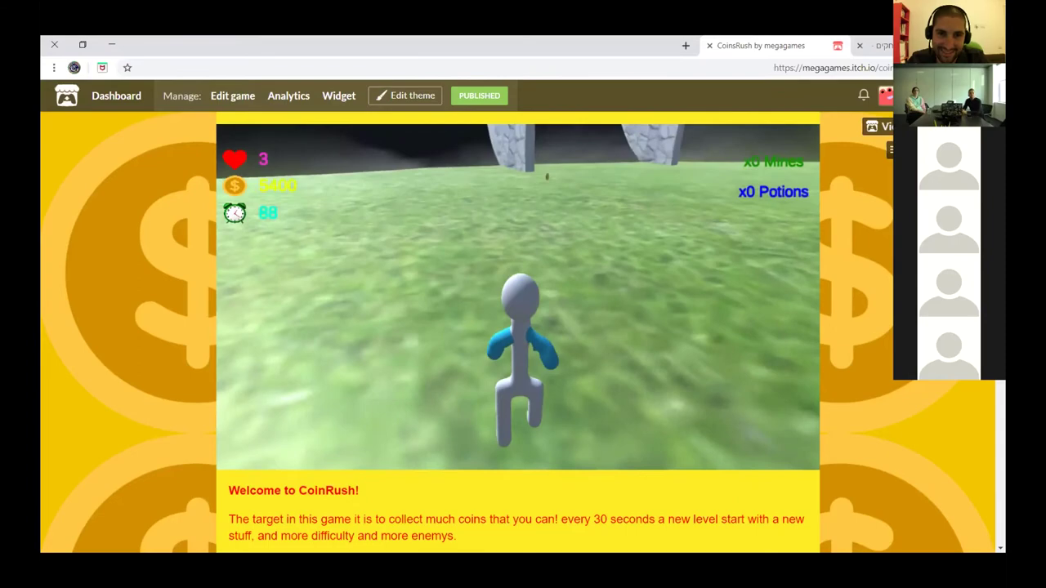
key(w)
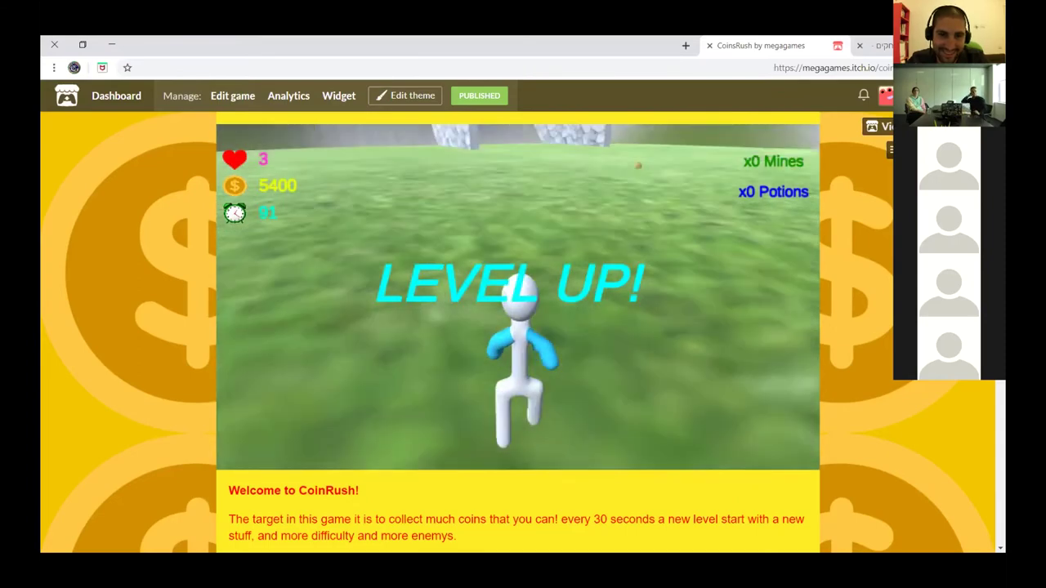
key(w)
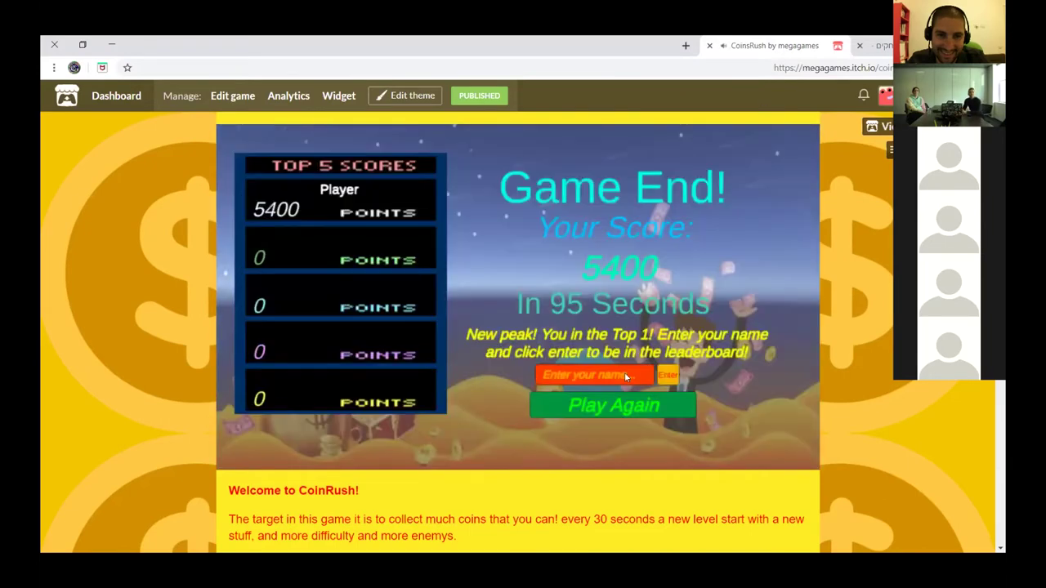
Step: Enter the player's name for the high-score table
click(624, 374)
text(dd)
key(BackSpace)
key(BackSpace)
text(ori)
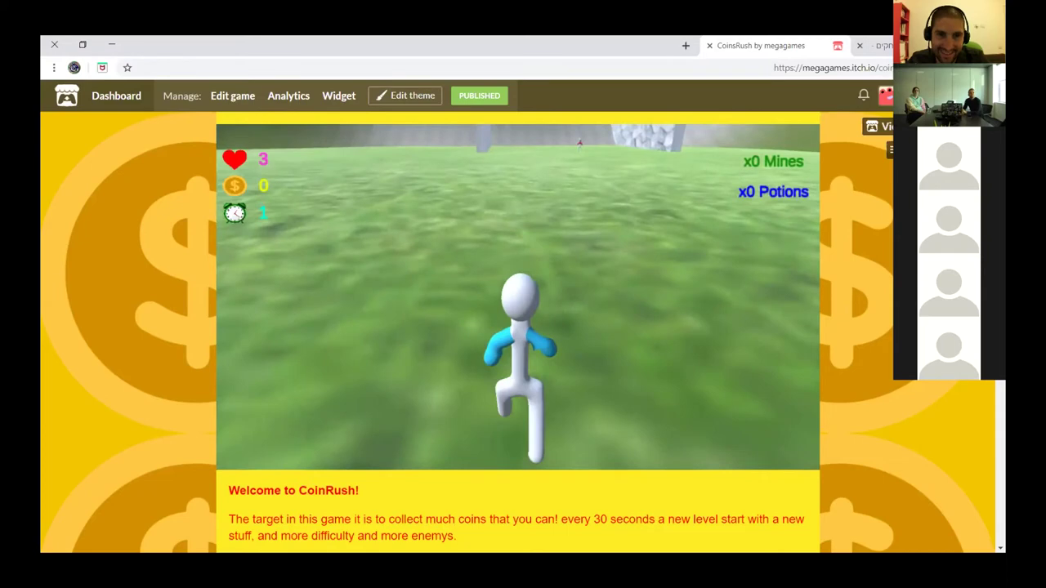
Step: Play another CoinRush round by running the character straight at the red enemies
key(w)
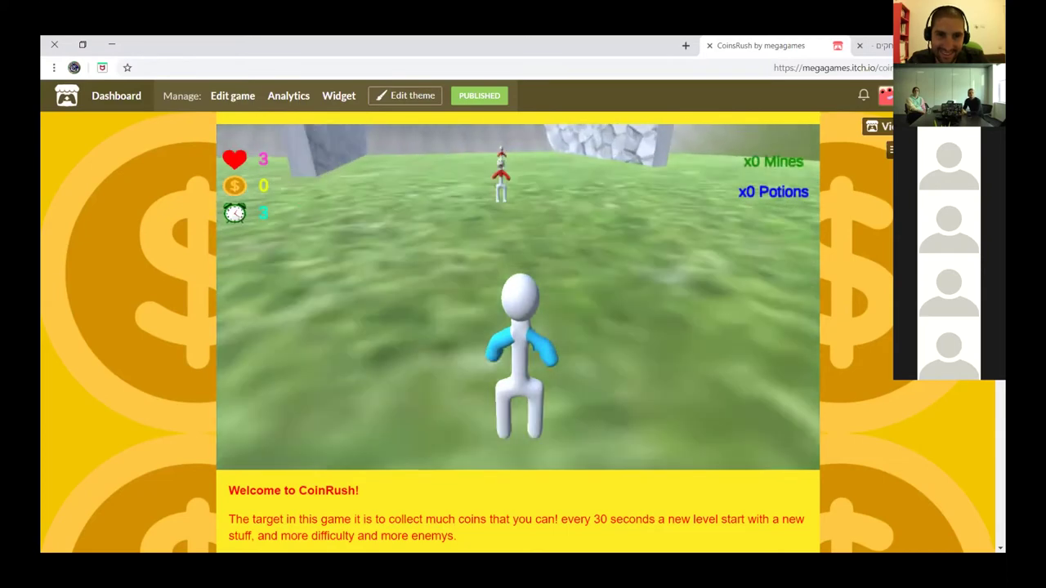
key(w)
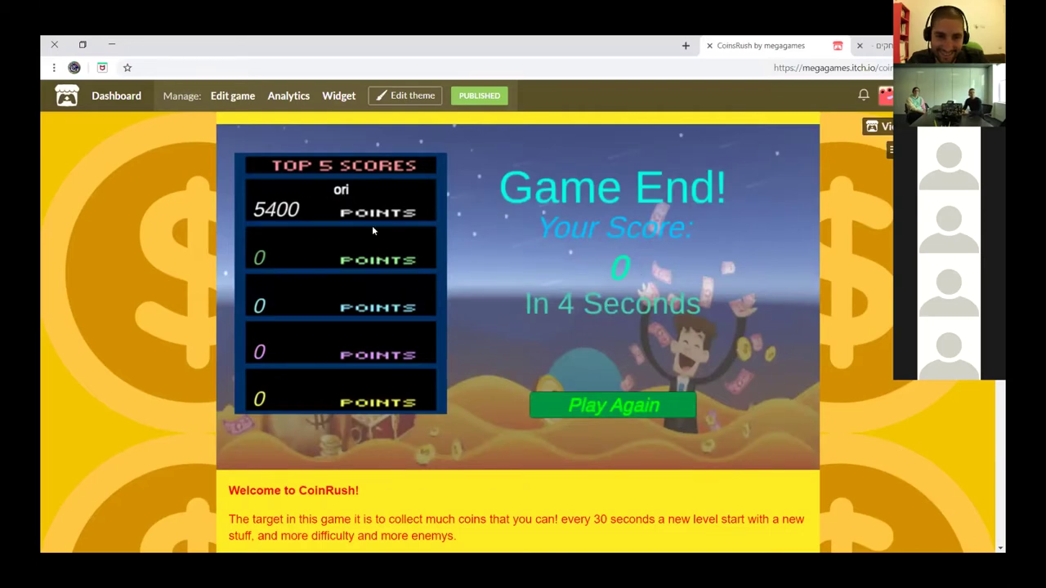
Step: Play CoinRush again, steering the character past the blue structure toward the coin and the red enemies
click(637, 412)
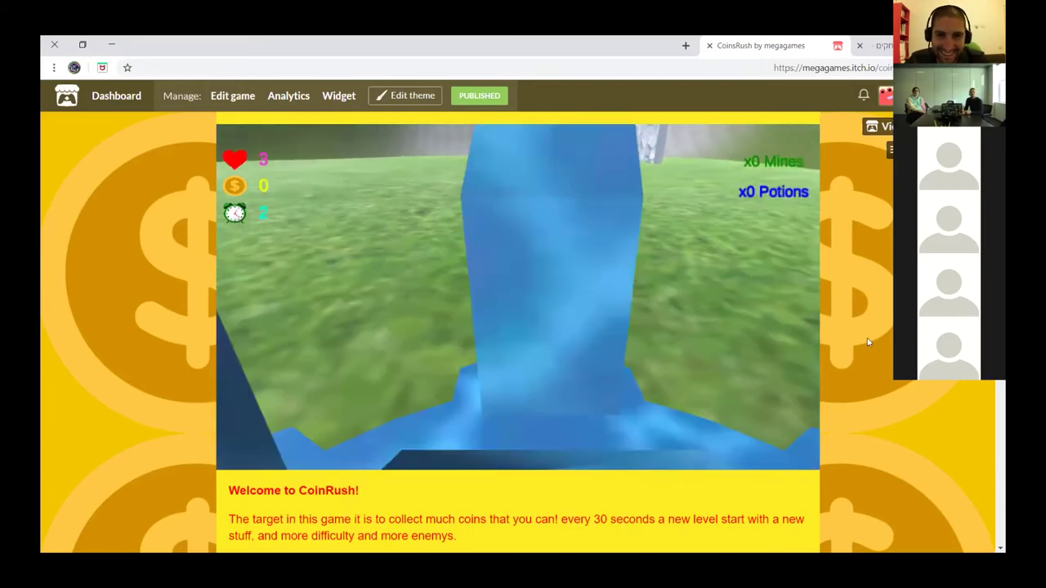
key(w)
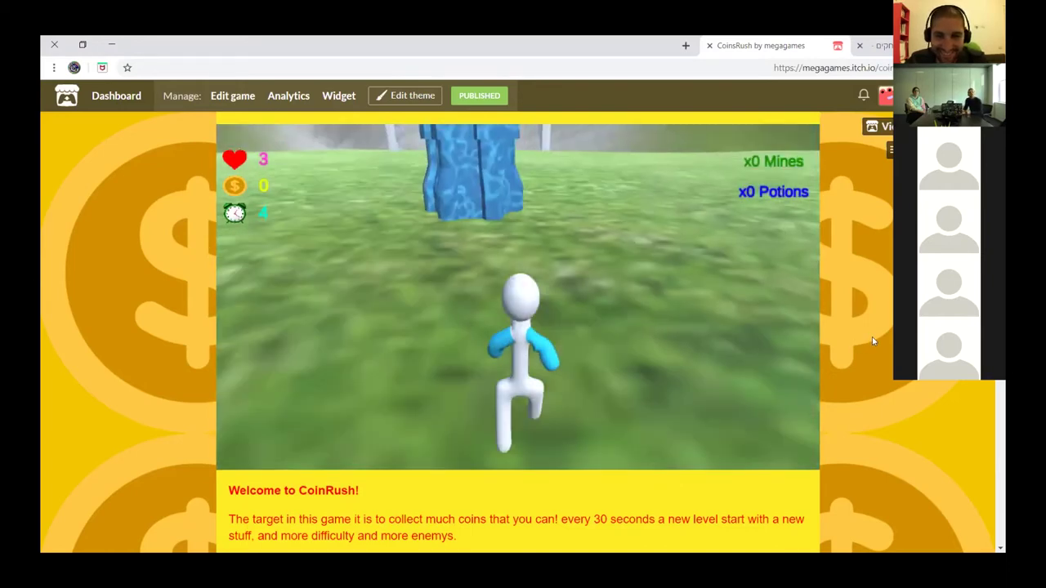
key(d)
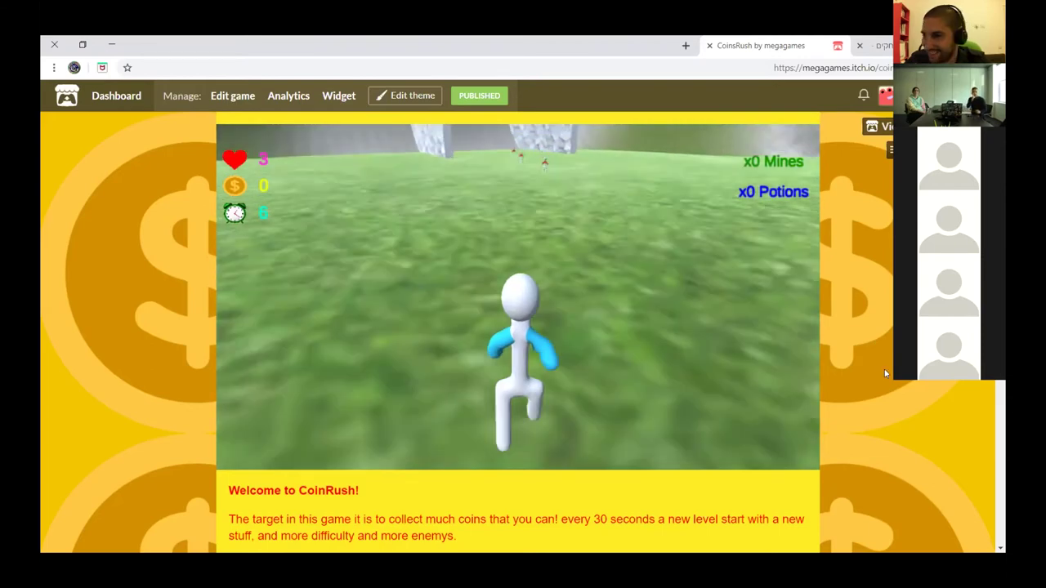
key(a)
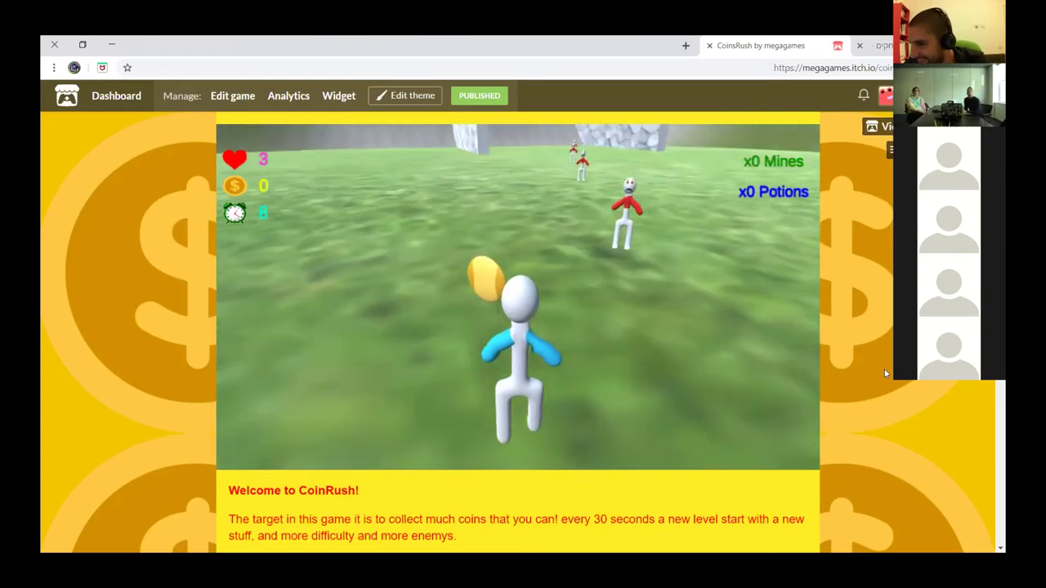
key(d)
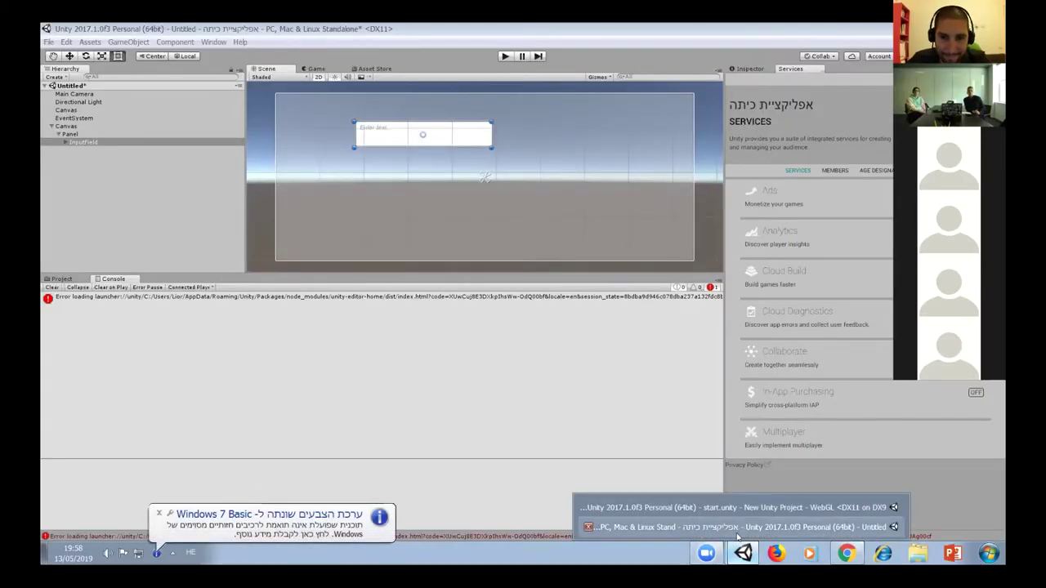
Step: Switch to the Unity project with the start scene, run it in Play mode, start the game and move the character onto the purple platform
click(735, 508)
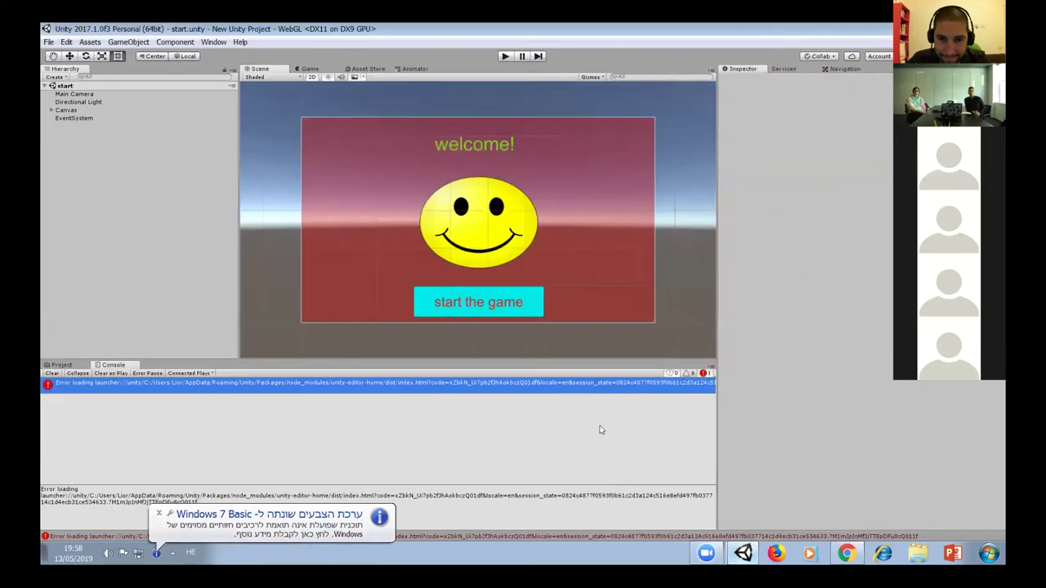
click(505, 56)
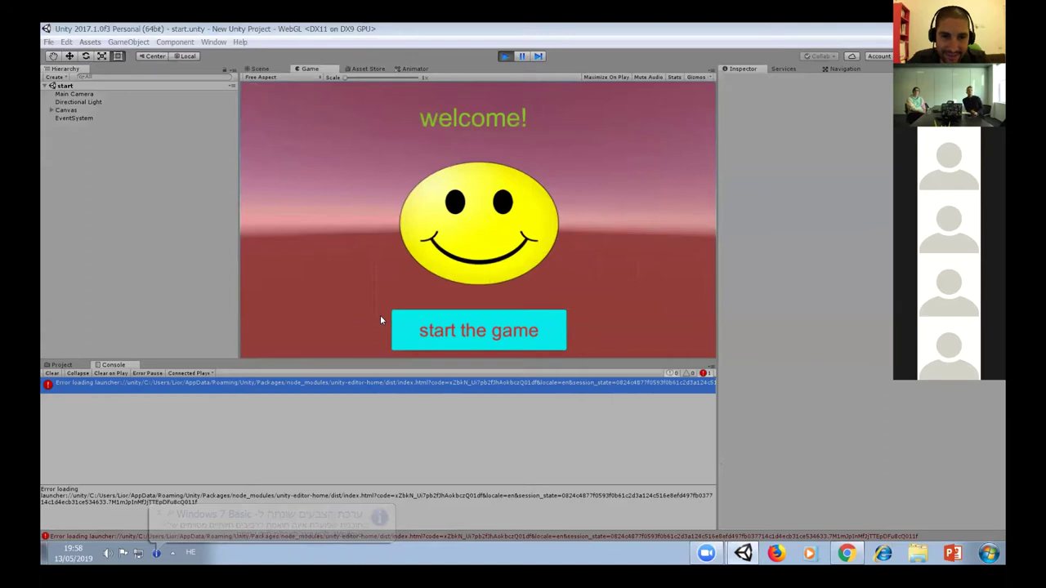
click(488, 328)
key(Up)
key(Right)
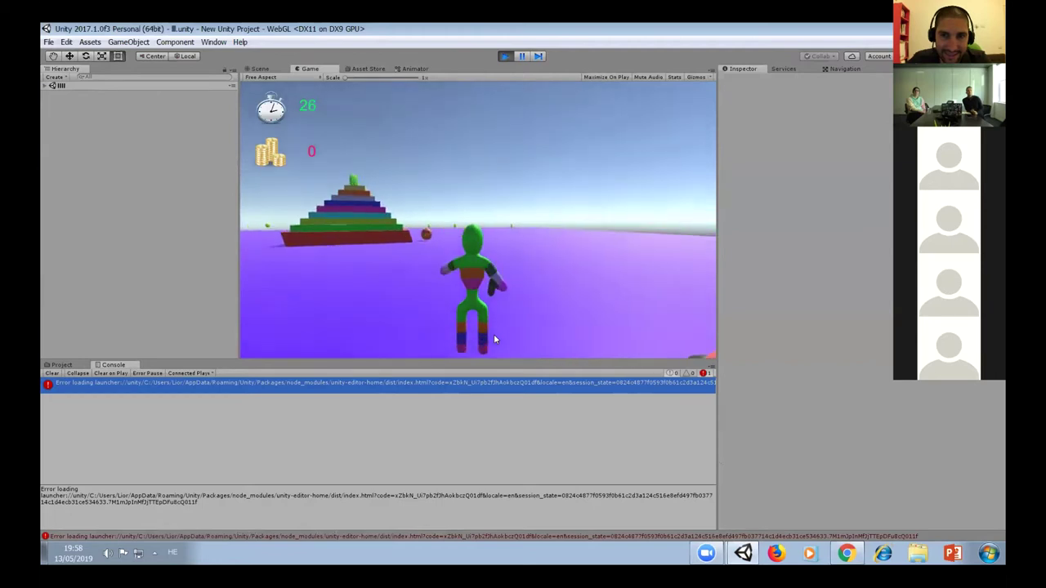
key(space)
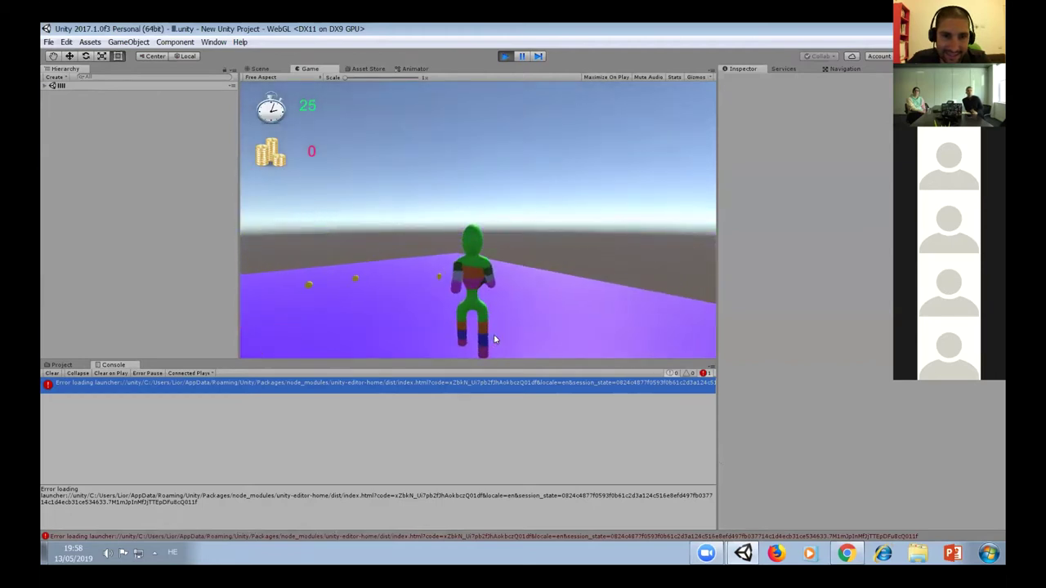
Step: Steer the green character across the purple platform toward the yellow coins to collect one
key(Left)
key(Left)
key(Left)
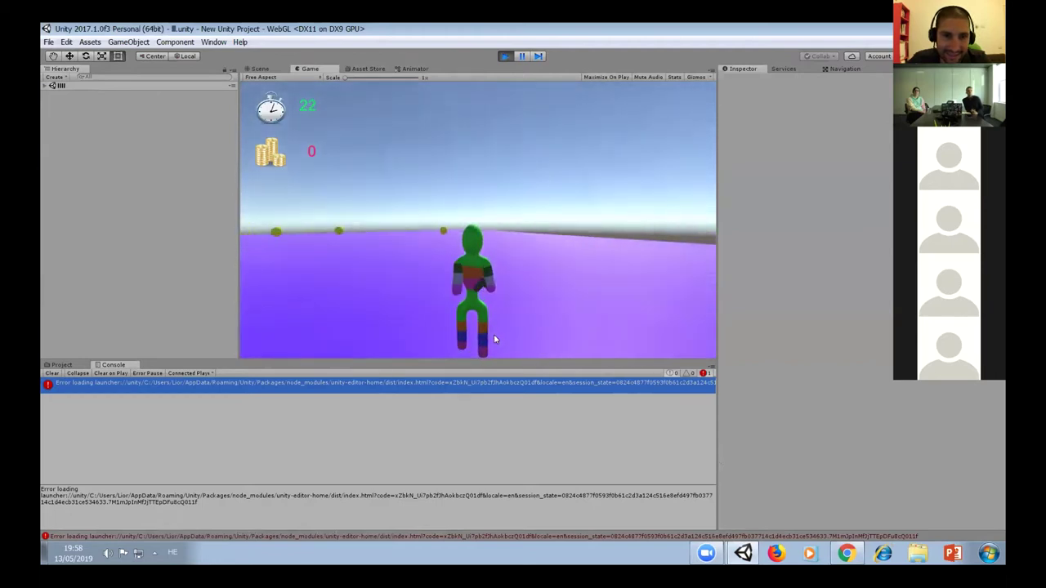
key(Right)
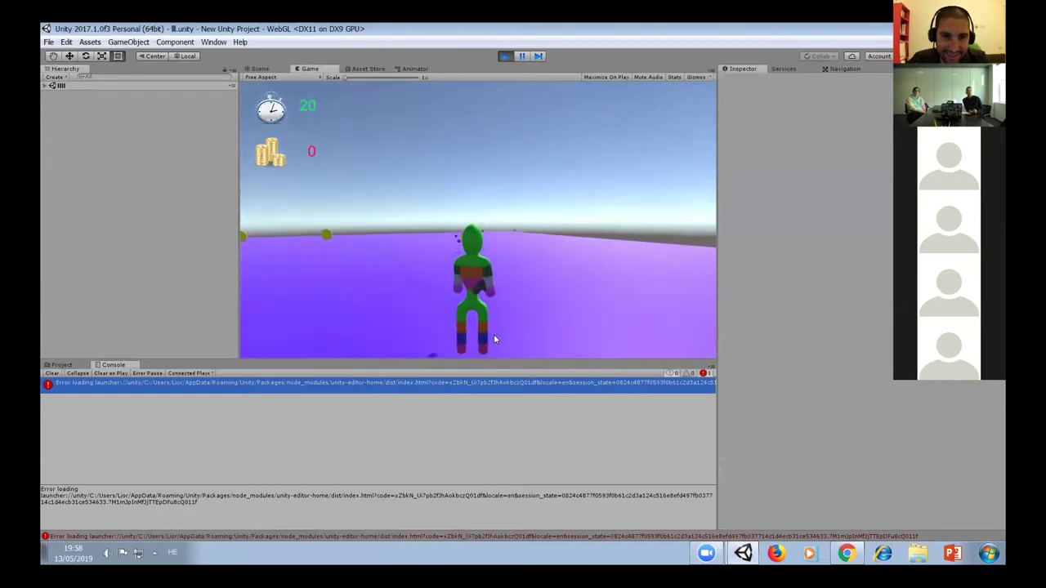
key(Left)
key(Right)
key(Right)
key(Left)
key(Left)
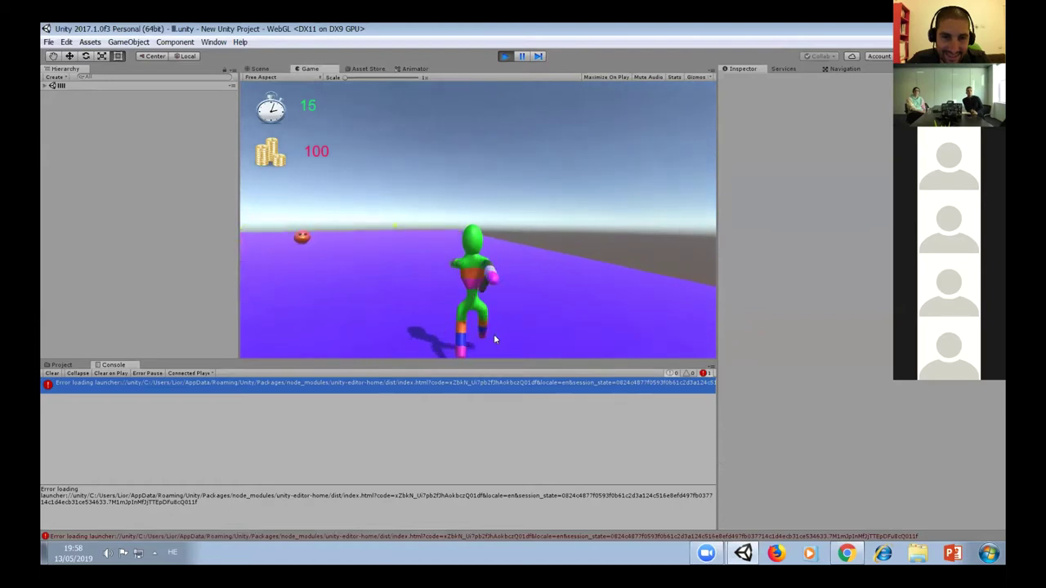
Step: Run the character along the platform's edge, collecting coins and turning back toward the stepped pyramid
key(Right)
key(Left)
key(d)
key(Left)
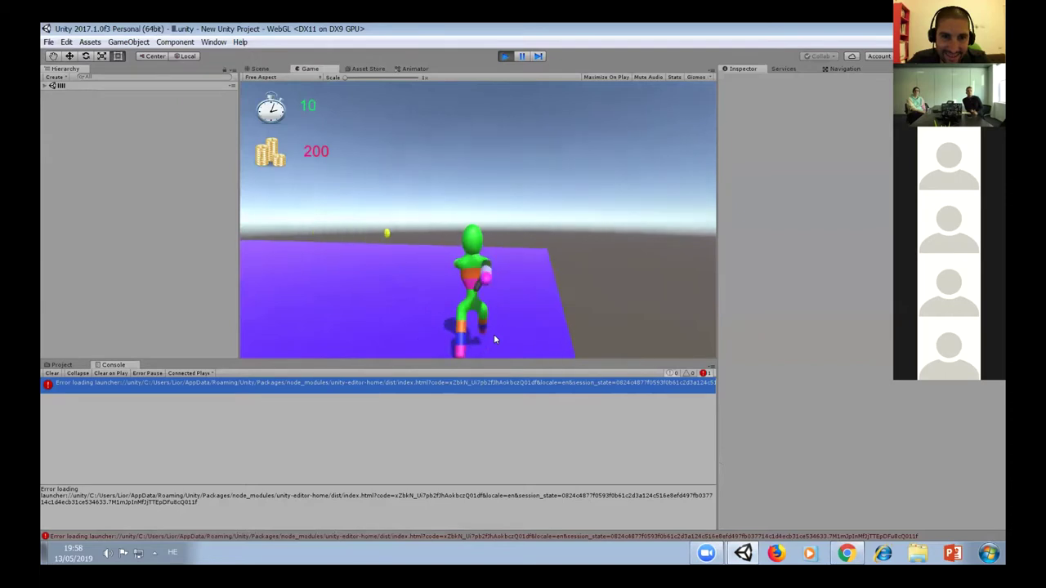
key(Left)
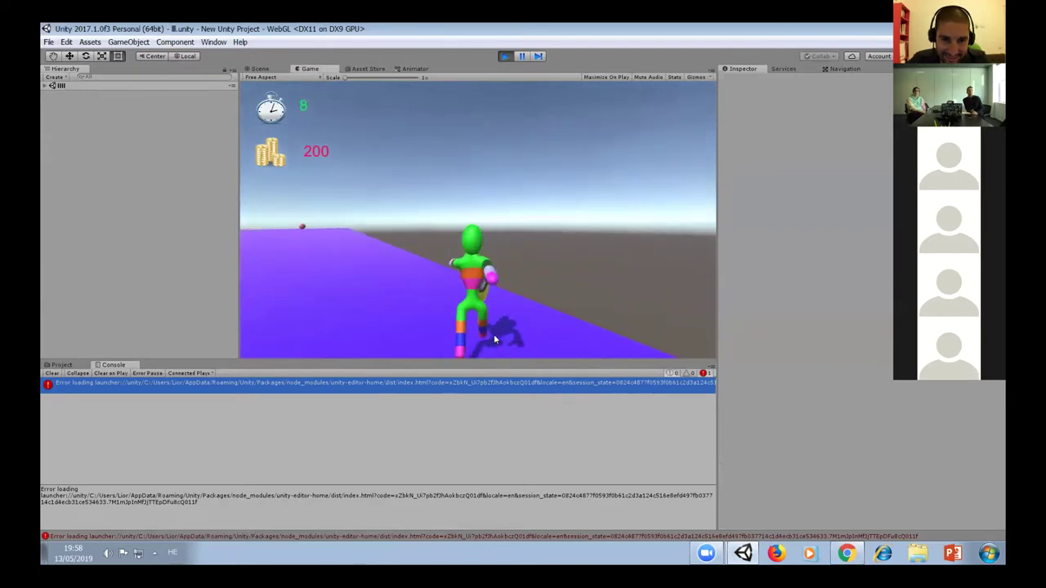
key(Left)
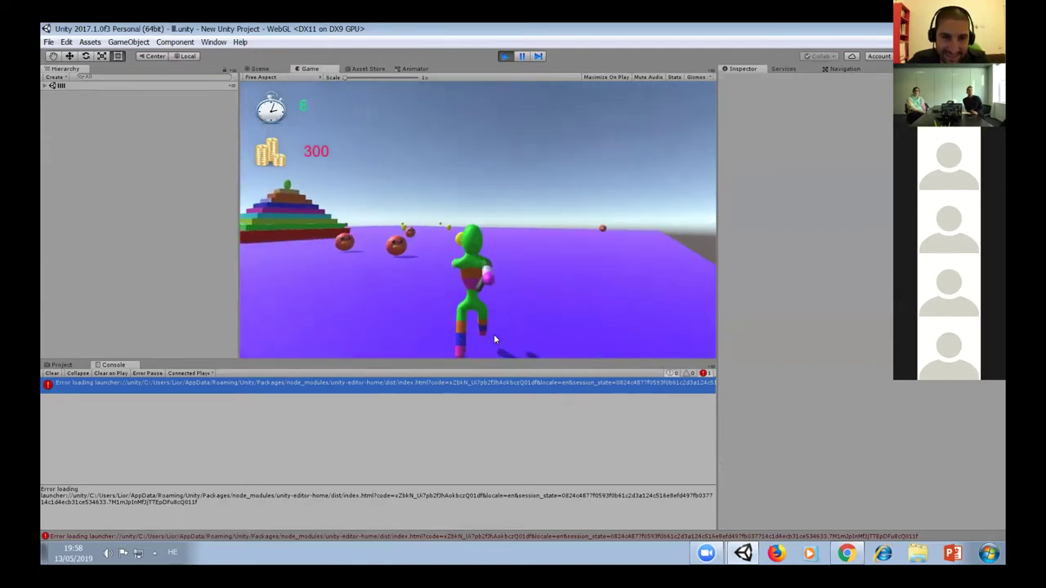
Step: Guide the character past the pyramid and red enemies, collecting coins until the round's time runs out
key(Right)
key(Left)
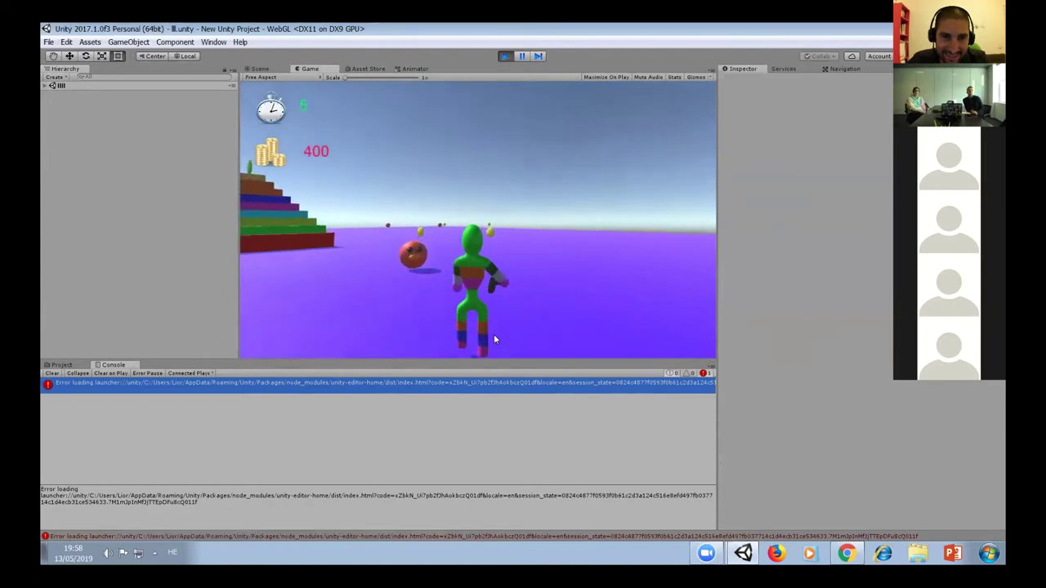
key(Right)
key(Left)
key(Right)
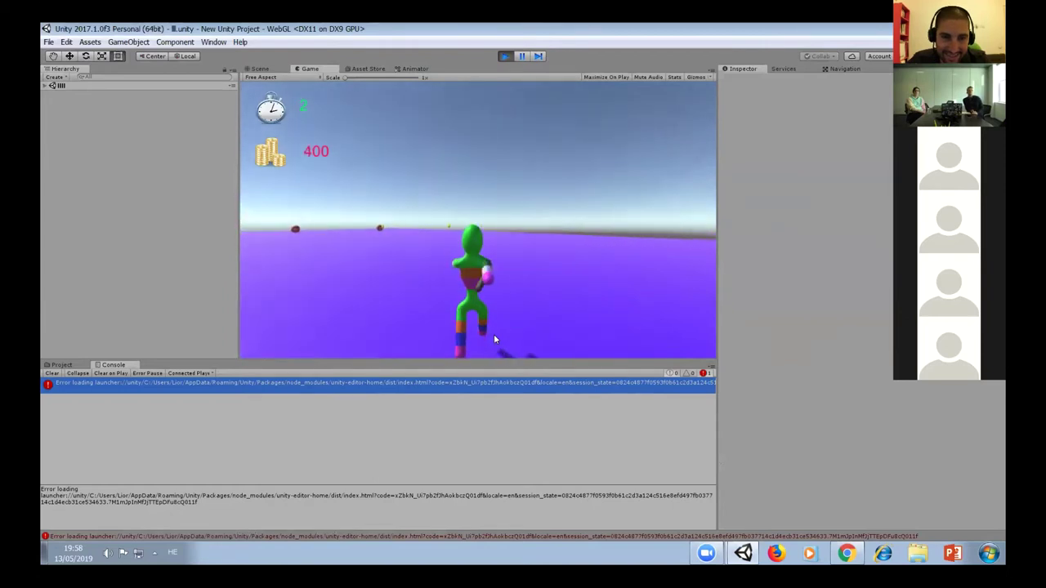
key(Left)
key(Right)
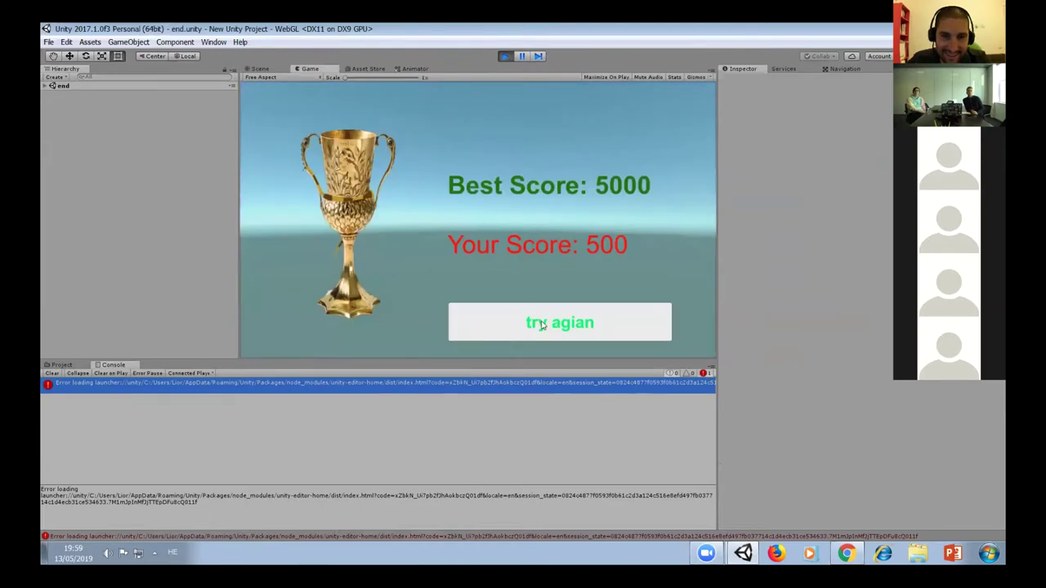
Step: Restart the game from the score screen and run the character toward the area beside the stepped pyramid
click(540, 326)
click(484, 336)
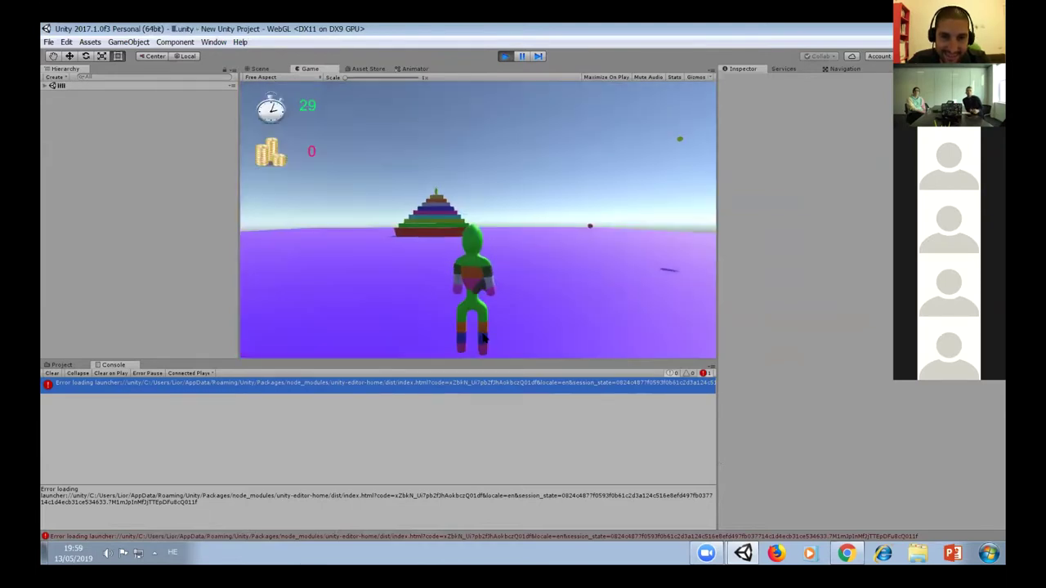
key(a)
key(d)
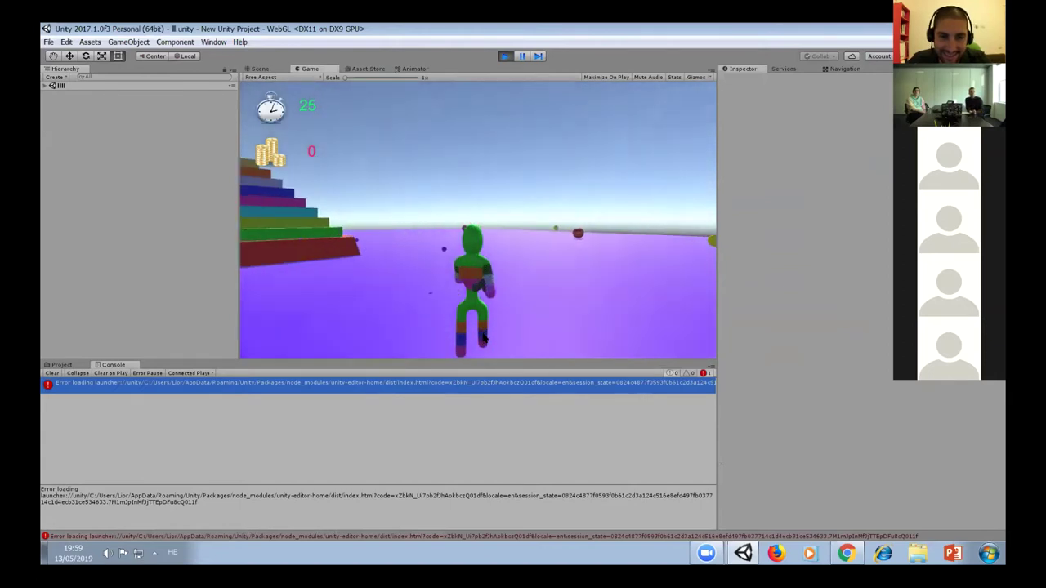
key(d)
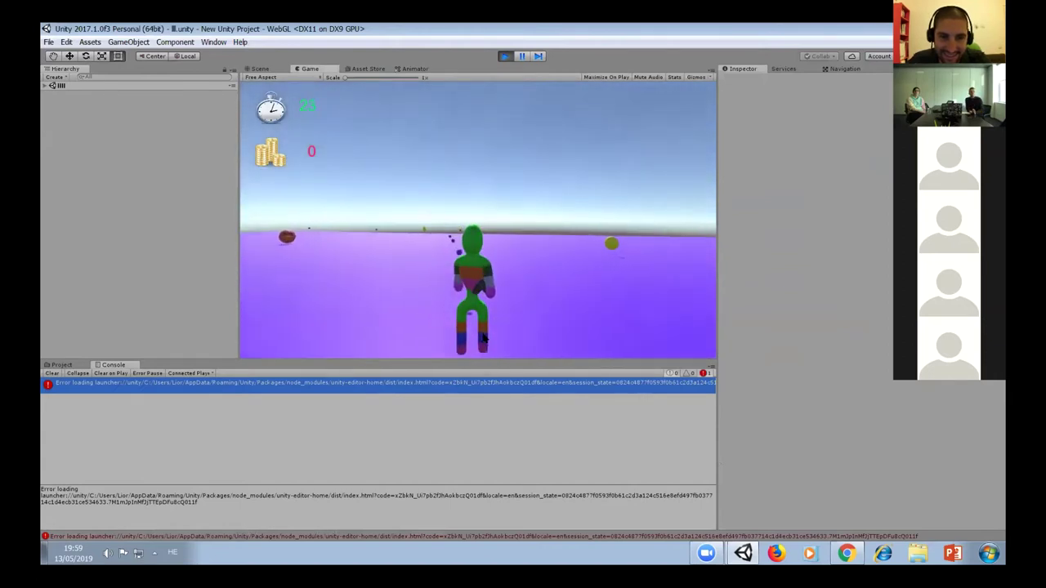
key(a)
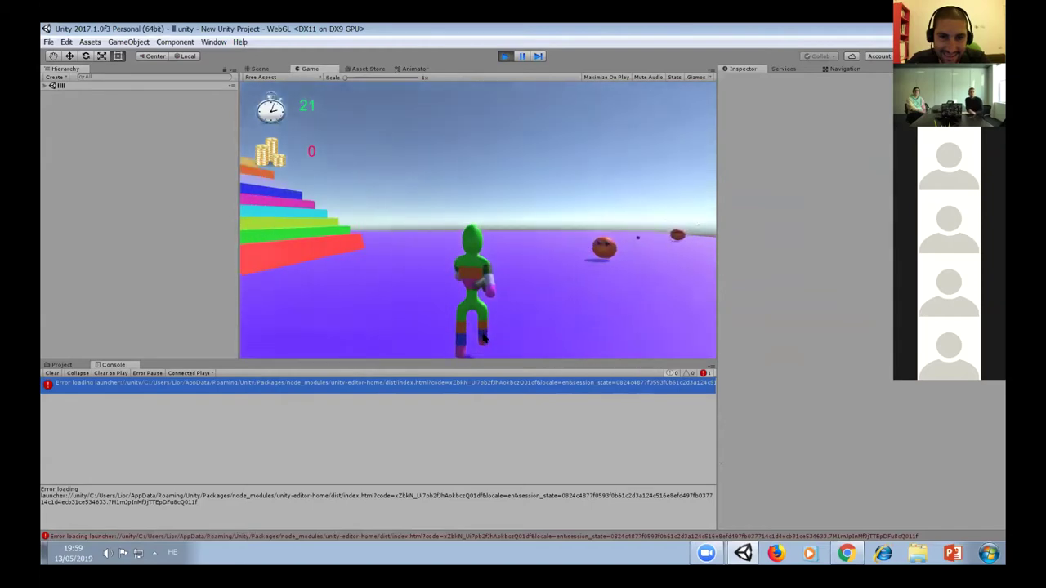
Step: Turn the character toward the colored pyramid and jump up its steps away from the red enemies
key(a)
key(w)
key(a)
key(space)
key(w)
key(space)
key(w)
key(space)
key(w)
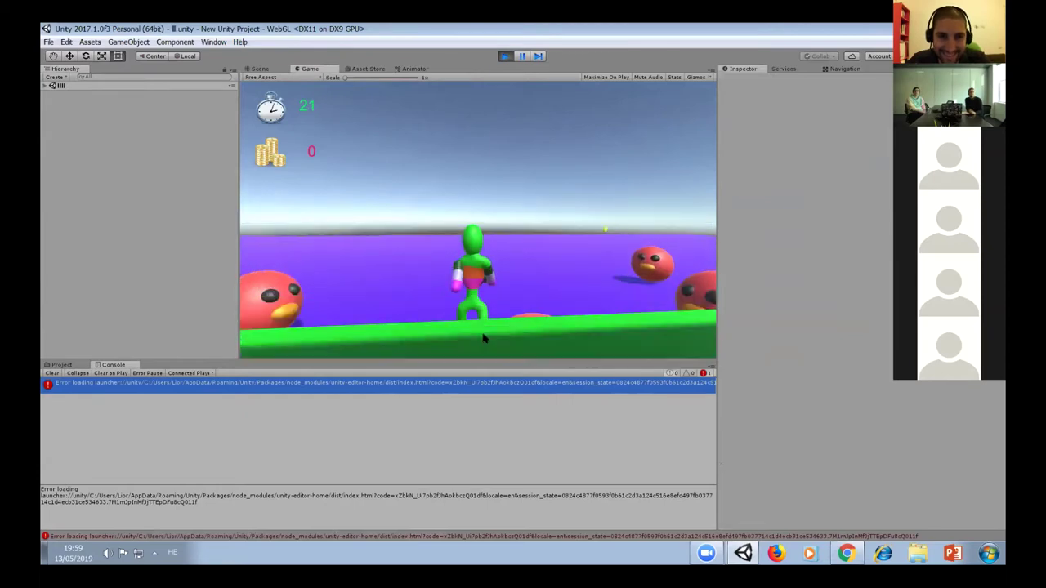
Step: Run the character off the pyramid to collect a coin, then circle back toward the red enemies until the round ends
key(w)
key(d)
key(w)
key(d)
key(w)
key(d)
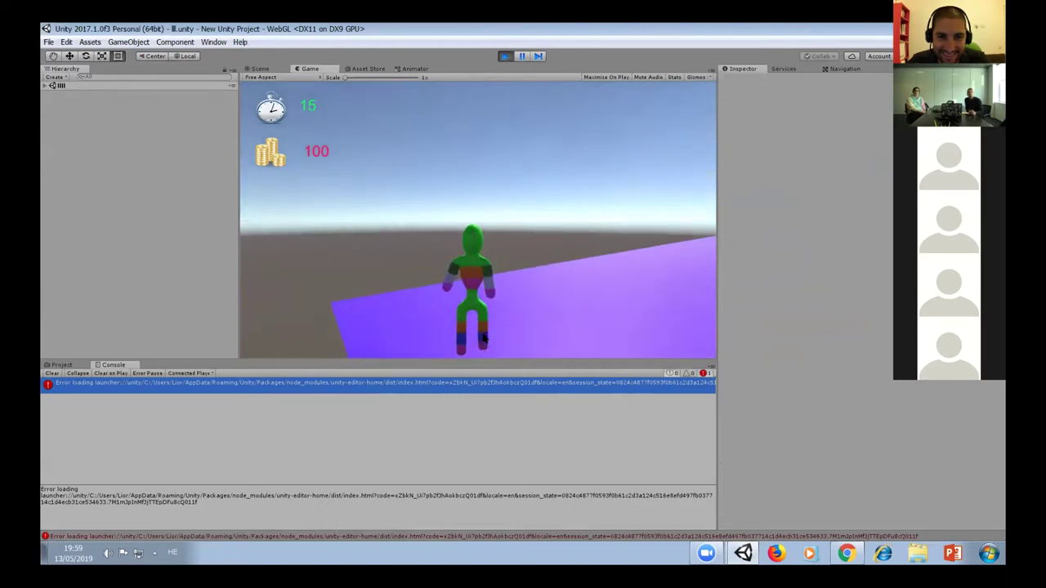
key(w)
key(d)
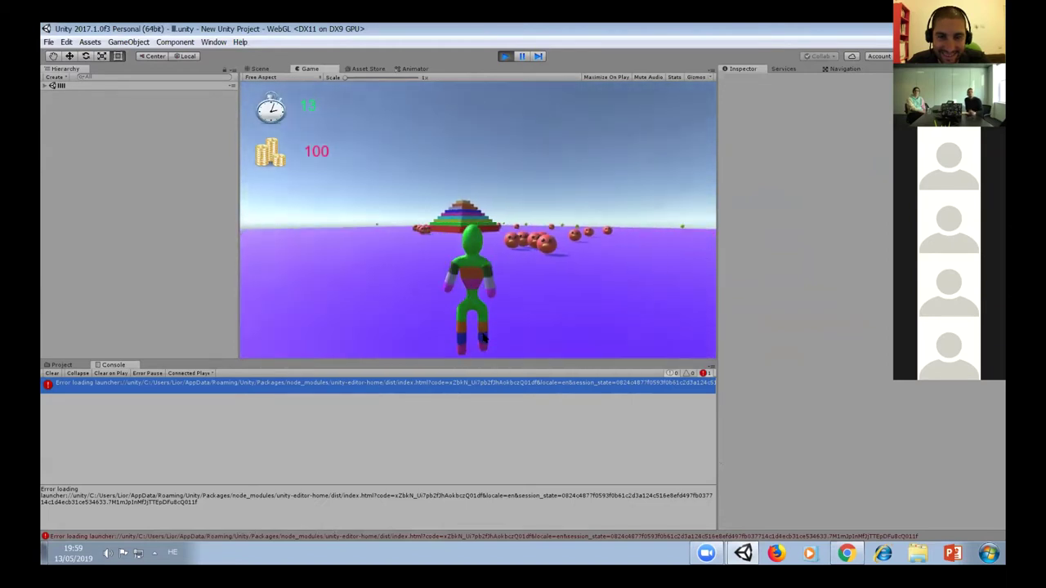
click(482, 337)
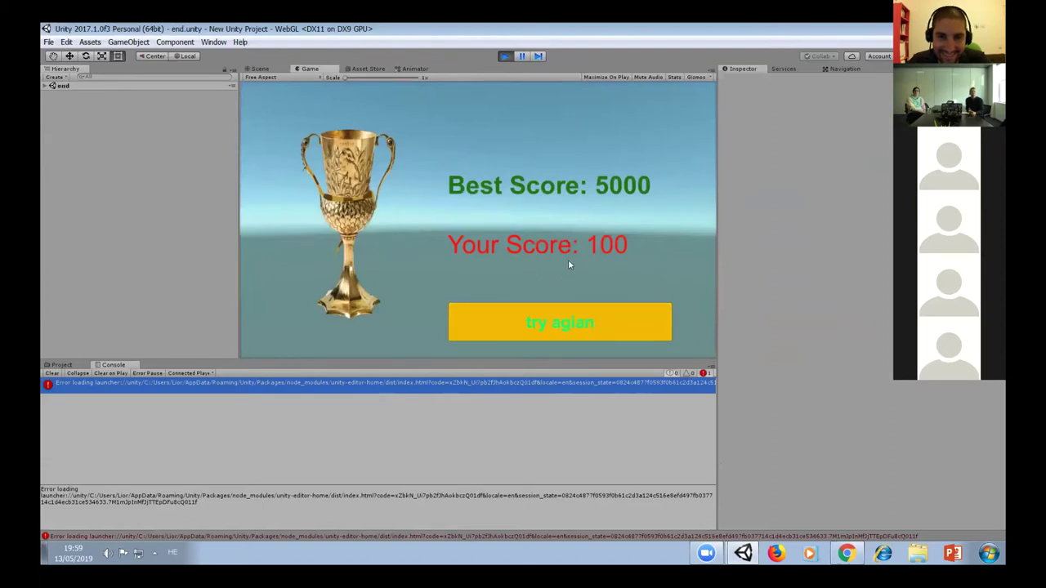